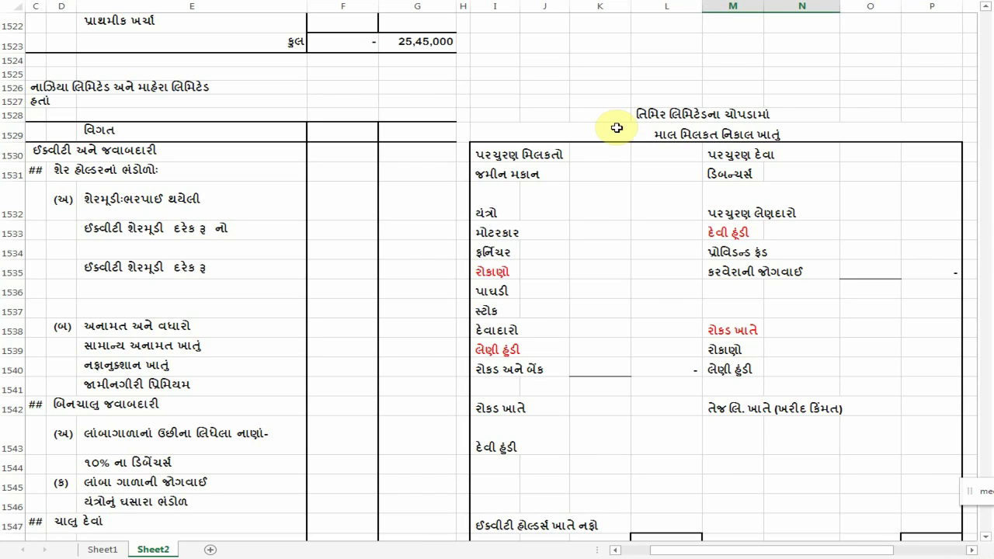
# Step: Replace the company heading above the માલ મિલકત નિકાલ ખાતું account with "માહેરા લિમિટેડના ચોપડે (વિસર્જન)"
pyautogui.click(670, 132)
pyautogui.click(673, 112)
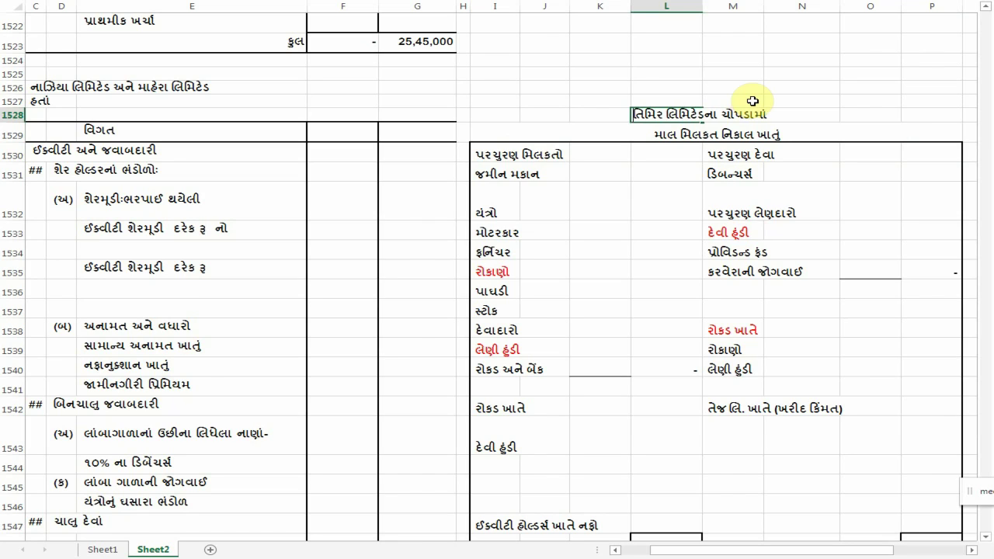
pyautogui.write('માહે')
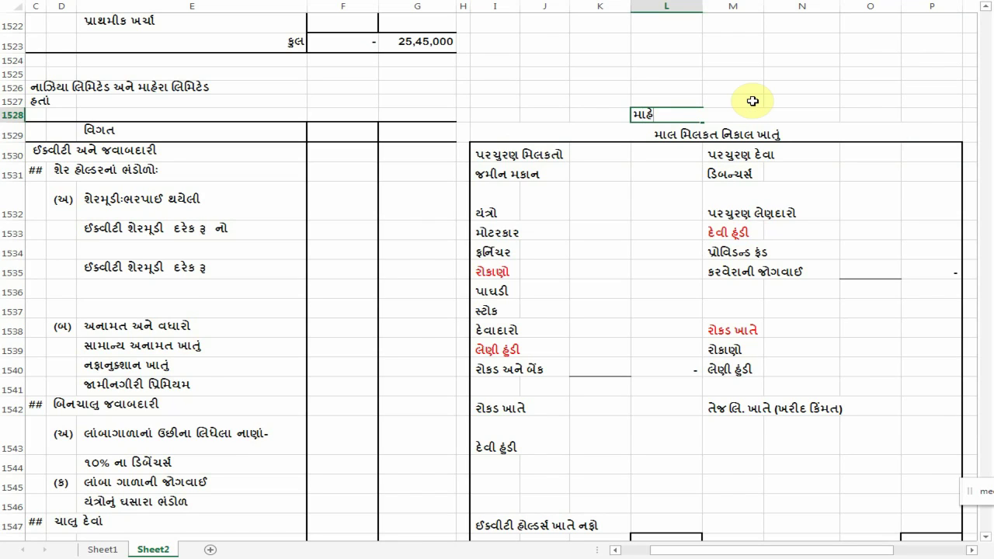
pyautogui.write('રા લિમિટેડના ચોપ')
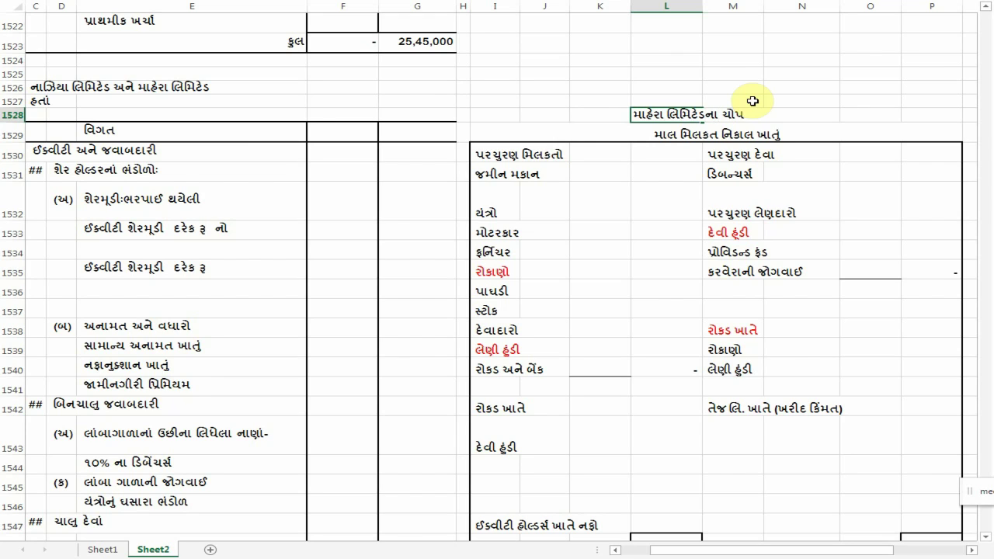
pyautogui.write('ડે (વિસર્જન)')
pyautogui.press('Return')
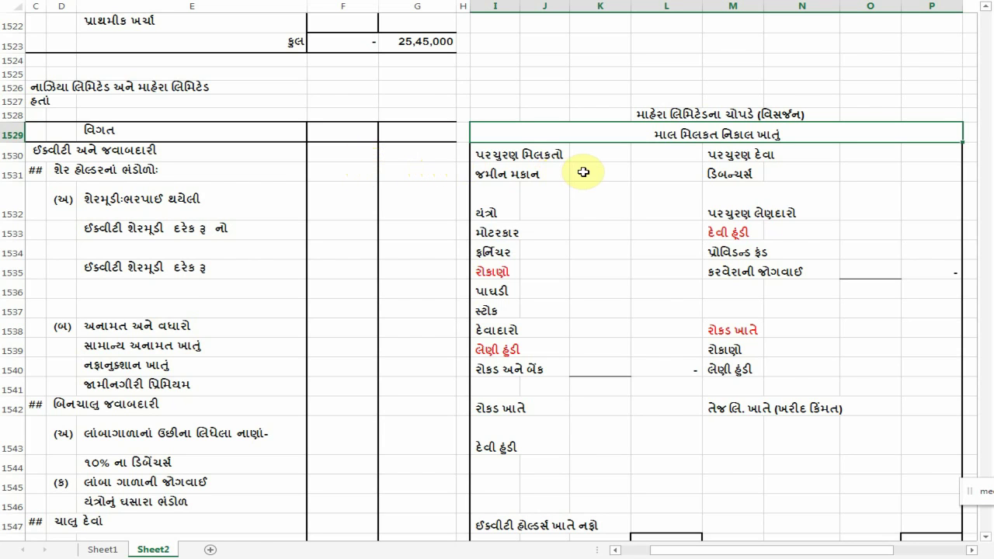
# Step: In the ઈક્વિટી શેર હોલ્ડર્સ account, enter 400000 for ઈક્વીટી શેર મૂડી, 100000 for સામાન્ય અનામત and 600000 for નફા નુકશાન ખાતુ
pyautogui.scroll(-1, 583, 172)
pyautogui.scroll(-1, 584, 168)
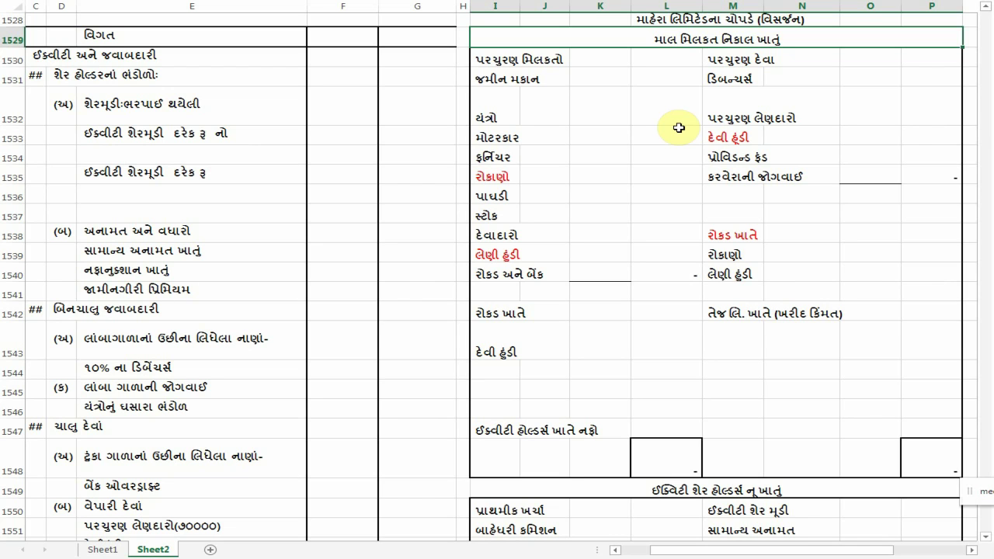
pyautogui.scroll(-4, 644, 133)
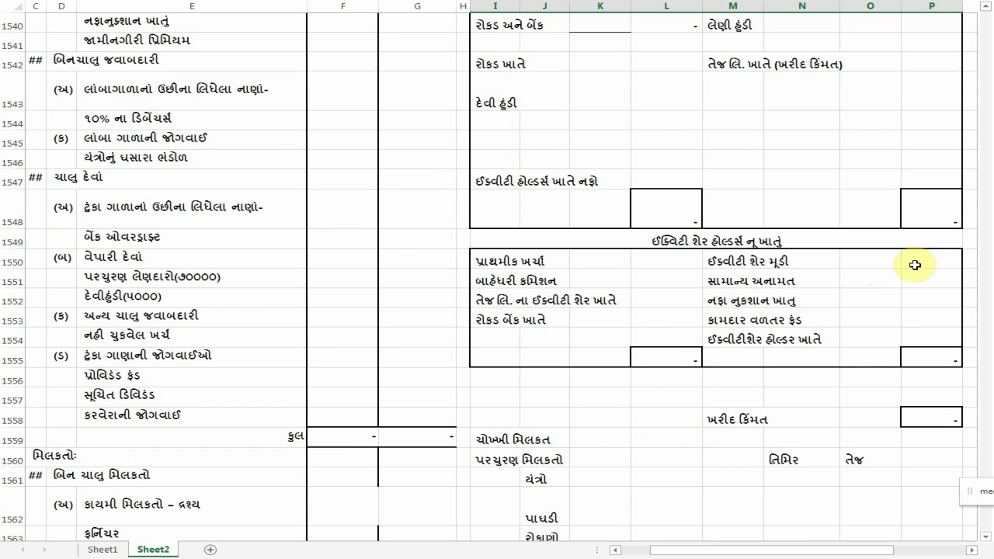
pyautogui.click(922, 266)
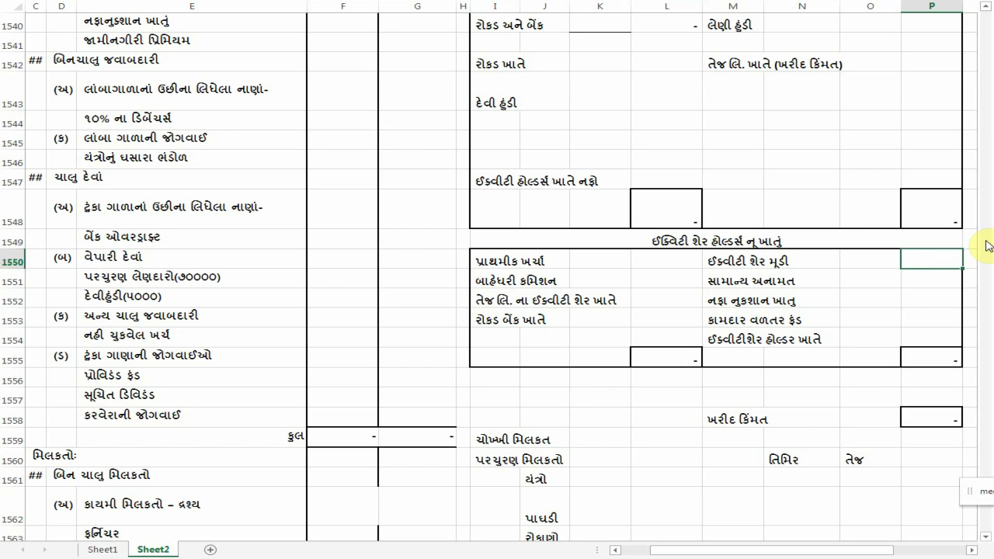
pyautogui.write('400000')
pyautogui.press('Return')
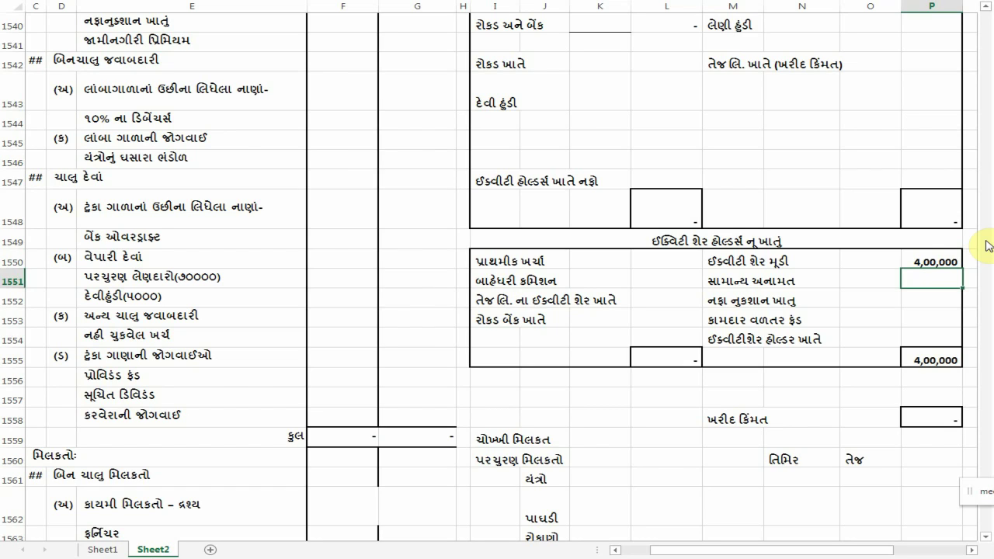
pyautogui.write('100000')
pyautogui.press('Return')
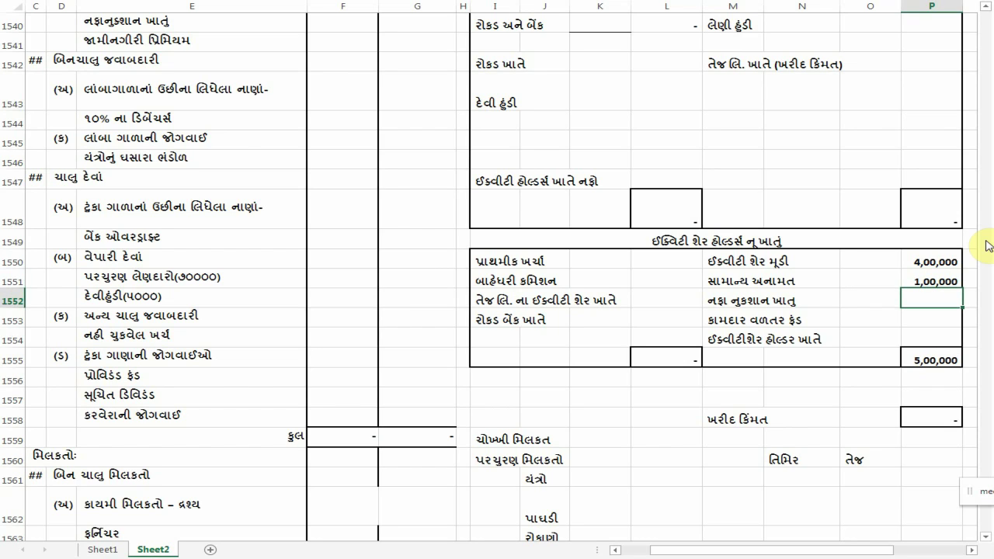
pyautogui.write('600000')
pyautogui.press('Return')
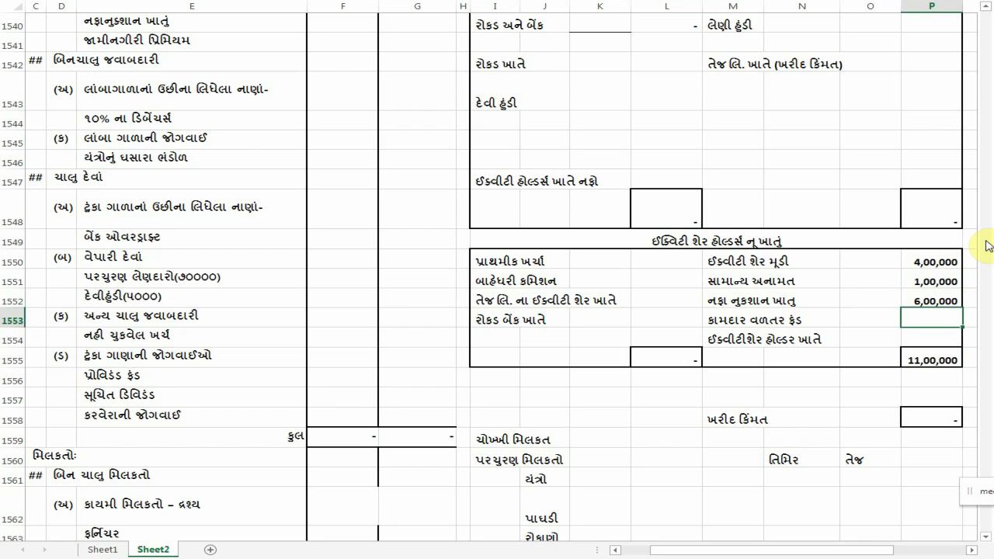
# Step: Under પરચુરણ દેવા, enter 480000 for ડિબન્ચર્સ, 200000 for પરચુરણ લેણદારો and 40000 for દેવી હૂંડી
pyautogui.scroll(5, 883, 257)
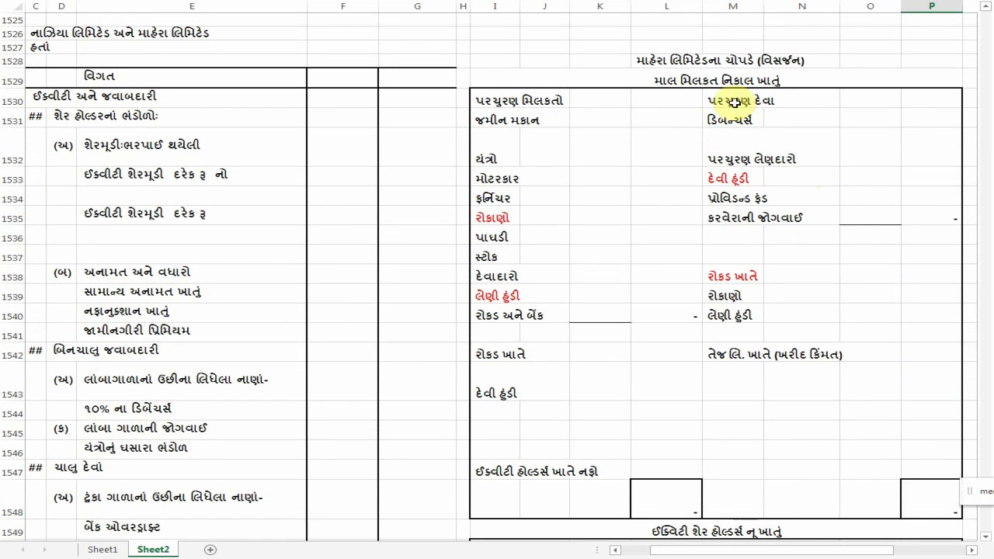
pyautogui.click(854, 117)
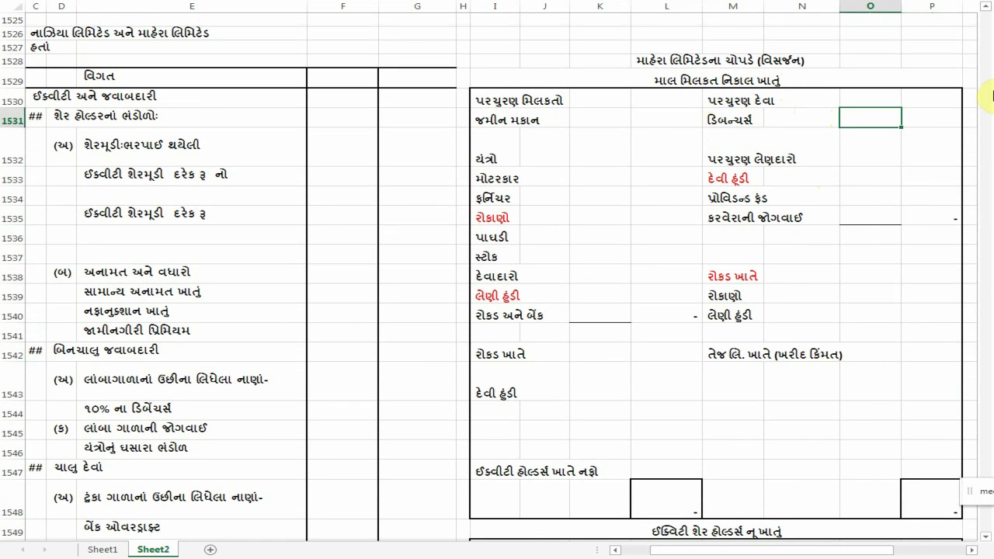
pyautogui.write('480000')
pyautogui.press('Return')
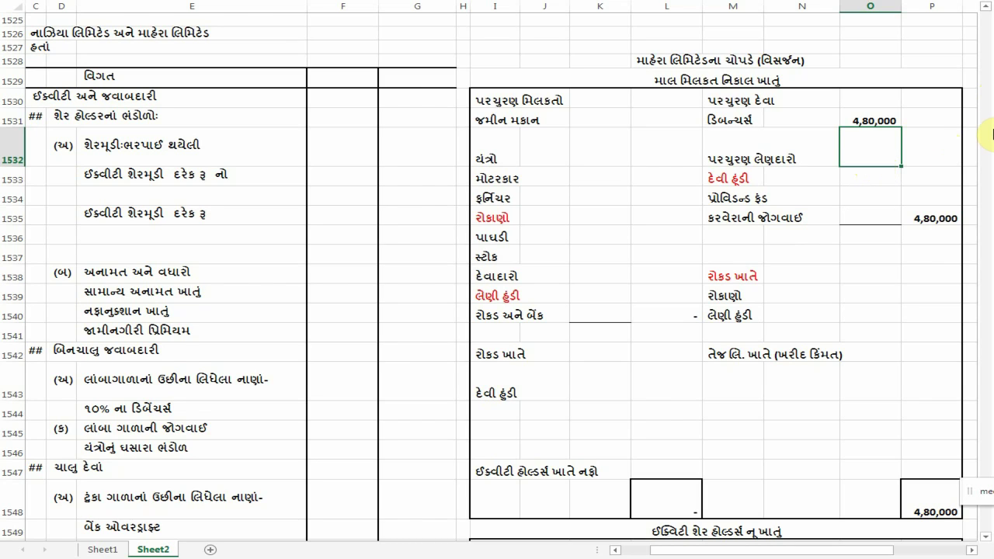
pyautogui.write('200000')
pyautogui.press('Return')
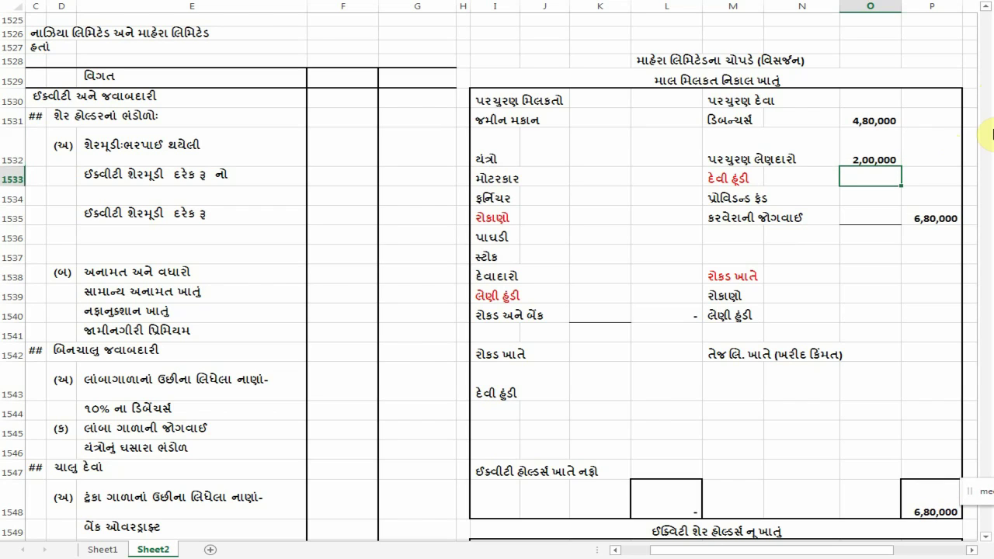
pyautogui.write('40000')
pyautogui.press('Return')
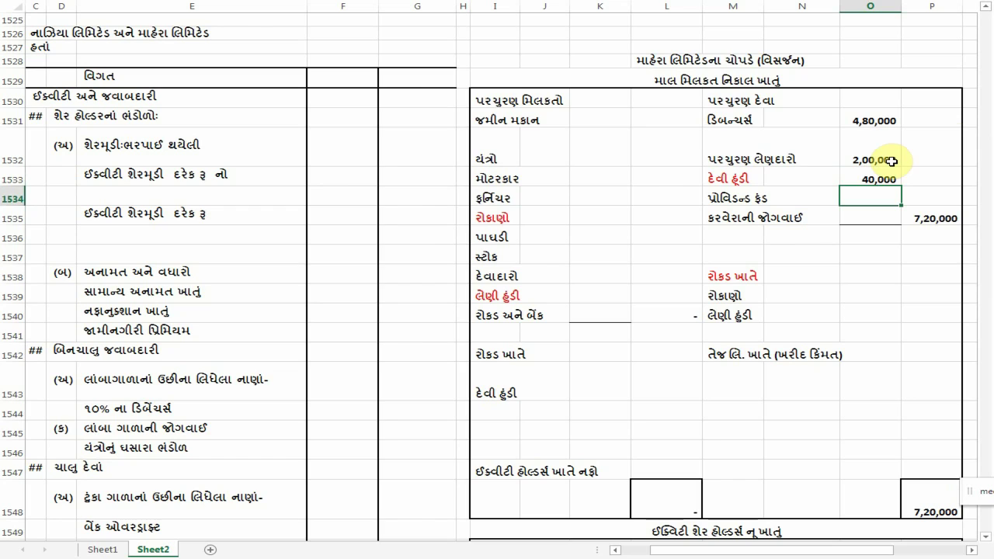
# Step: Under પરચુરણ મિલકતો, enter 5,00,000 for યંત્રો in cell K1532
pyautogui.click(623, 126)
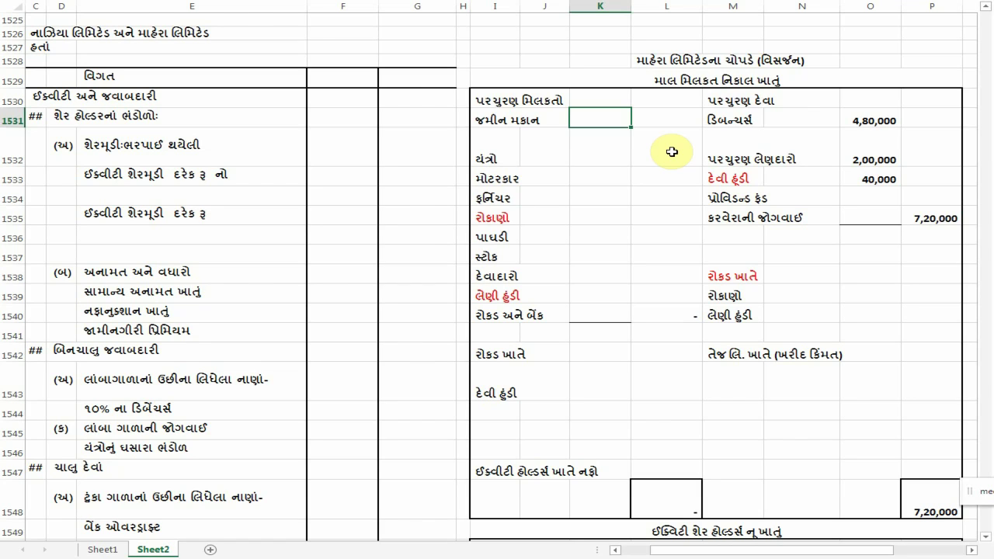
pyautogui.press('Down')
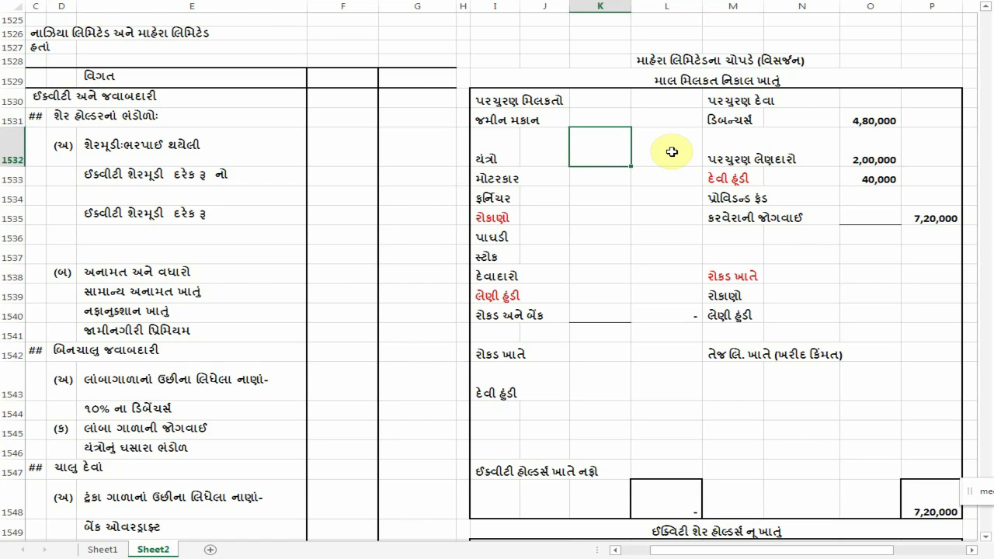
pyautogui.write('૫૦૦૦૦૦')
pyautogui.press('Return')
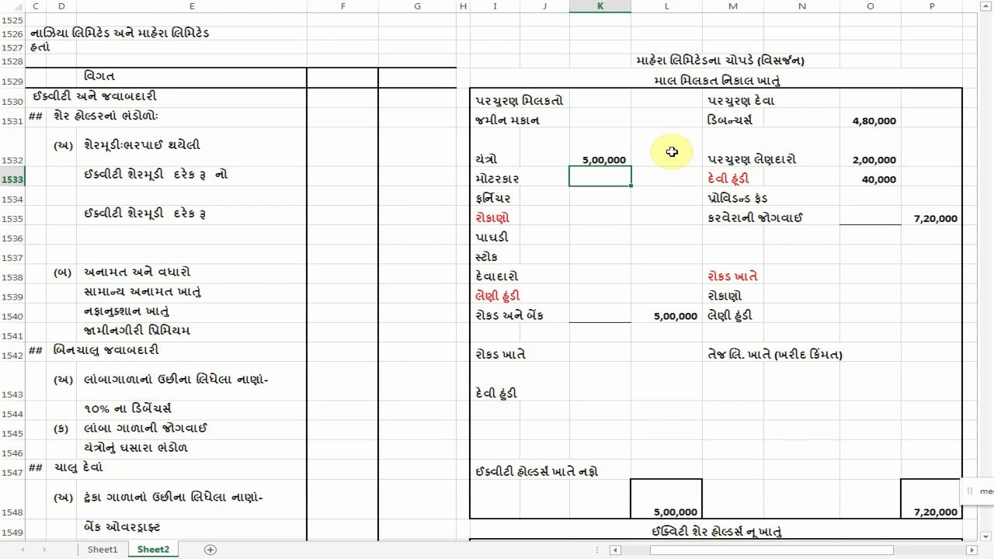
# Step: Enter 2,00,000 for પાઘડી and 1,00,000 for રોકાણો in the પરચુરણ મિલકતો amounts
pyautogui.press('Down')
pyautogui.press('Down')
pyautogui.press('Down')
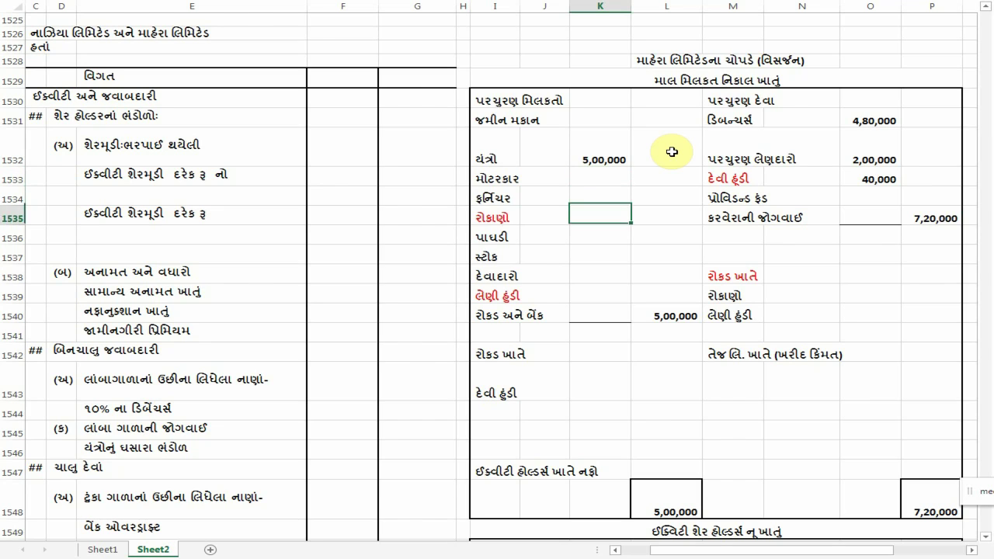
pyautogui.write('૨૦૦૦૦૦')
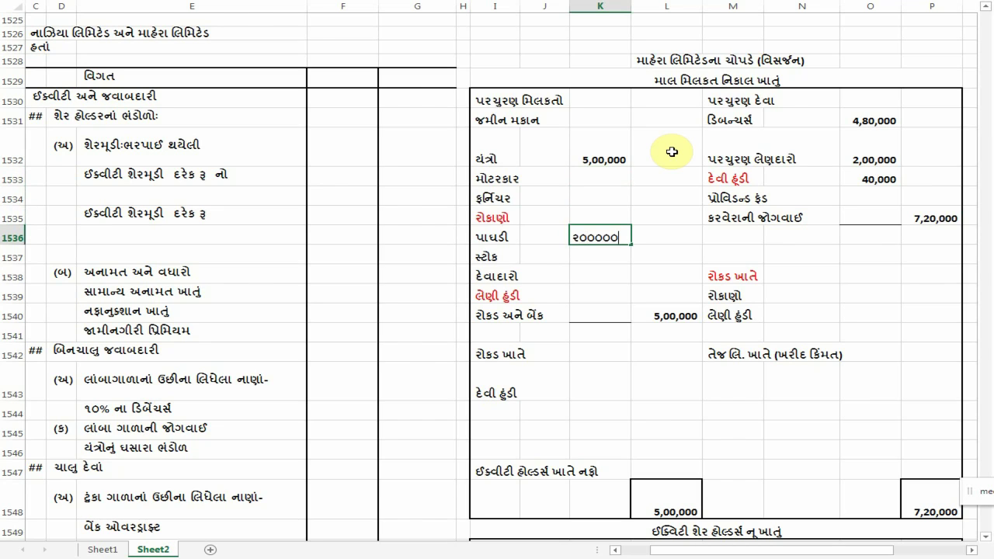
pyautogui.press('Return')
pyautogui.press('Up')
pyautogui.press('Up')
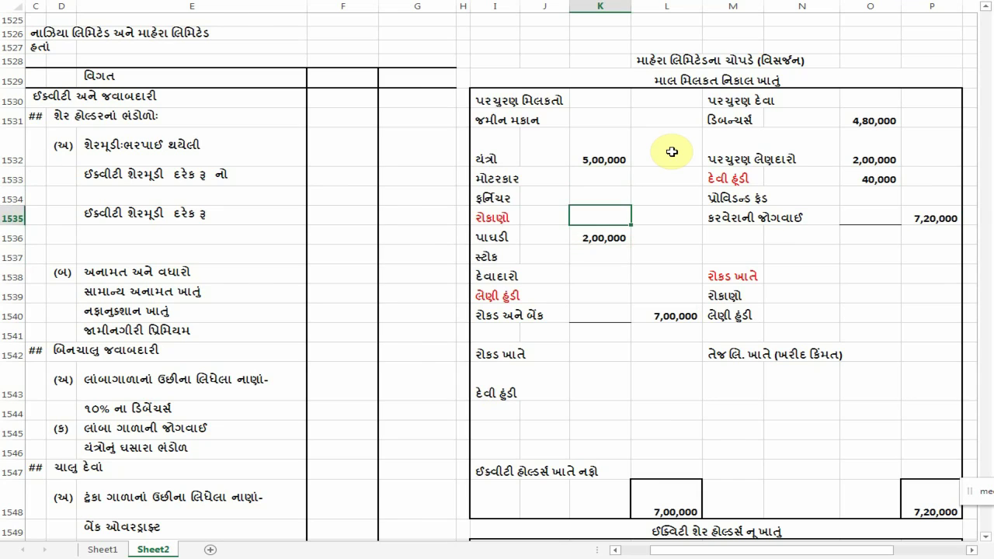
pyautogui.write('૧૦૦૦૦૦')
pyautogui.hotkey('ctrl', 'Return')
pyautogui.press('Down')
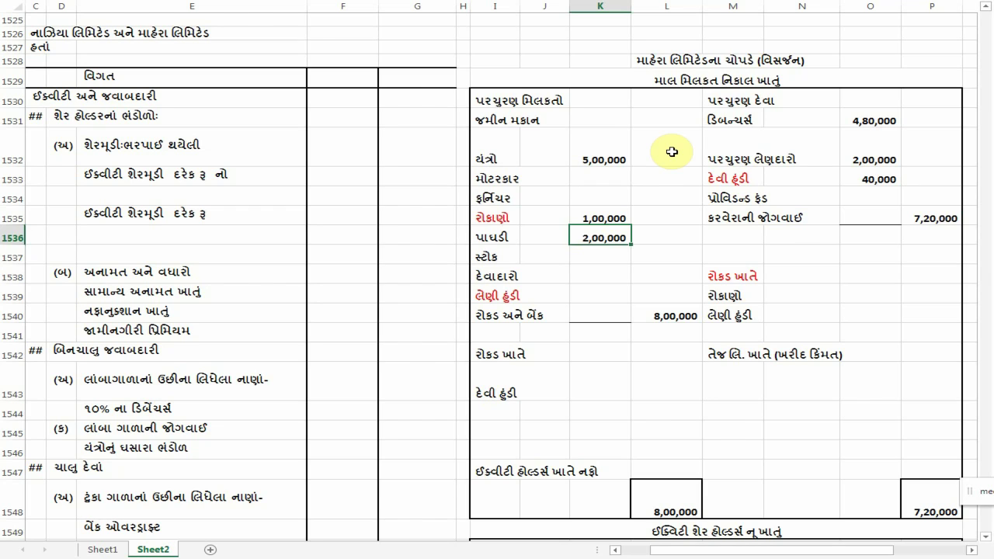
# Step: Enter 80,000 as the સ્ટોક amount in cell K1537
pyautogui.press('Down')
pyautogui.write('૮૦૦૦૦૦')
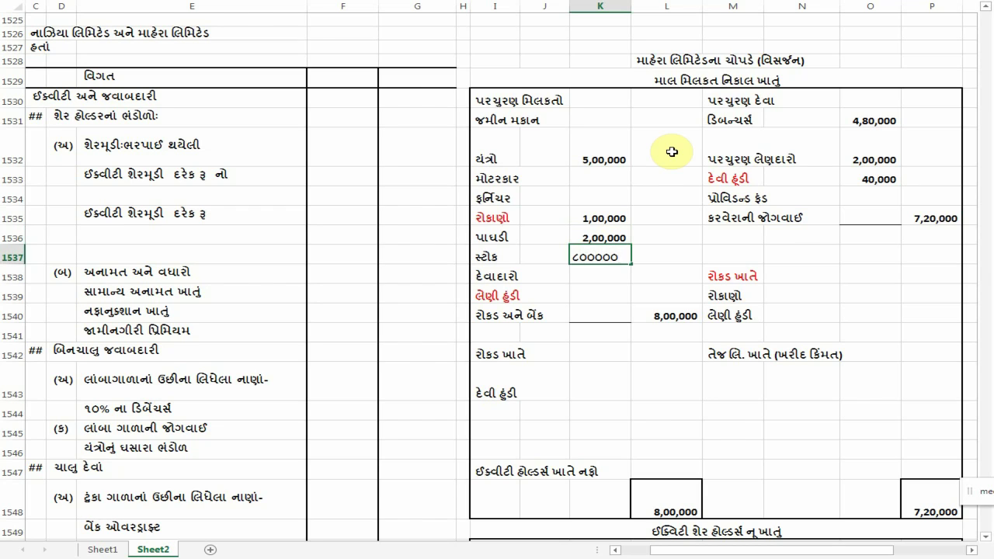
pyautogui.hotkey('ctrl', 'Return')
pyautogui.press('F2')
pyautogui.press('BackSpace')
pyautogui.press('BackSpace')
pyautogui.press('BackSpace')
pyautogui.press('BackSpace')
pyautogui.press('BackSpace')
pyautogui.press('BackSpace')
pyautogui.write('૮૦૦૦૦')
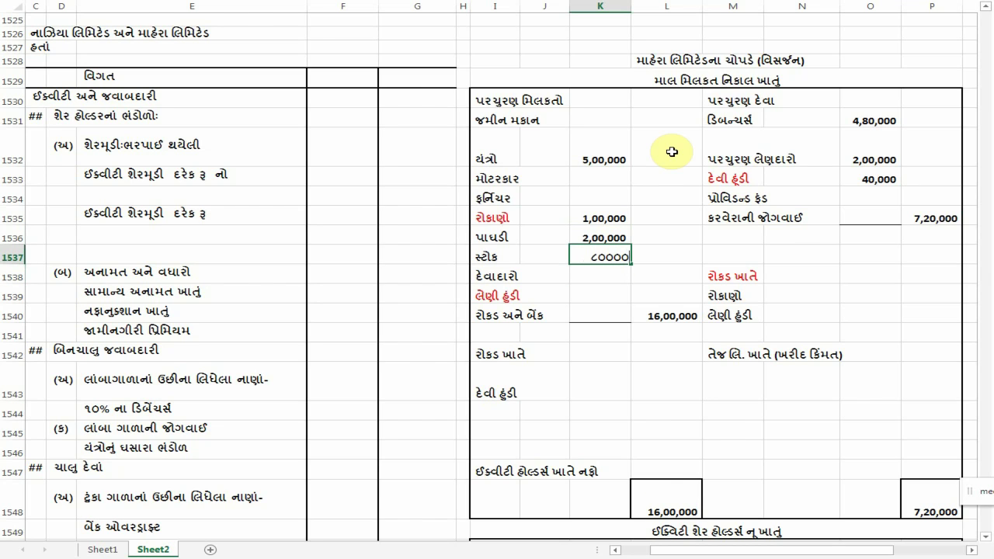
pyautogui.press('Return')
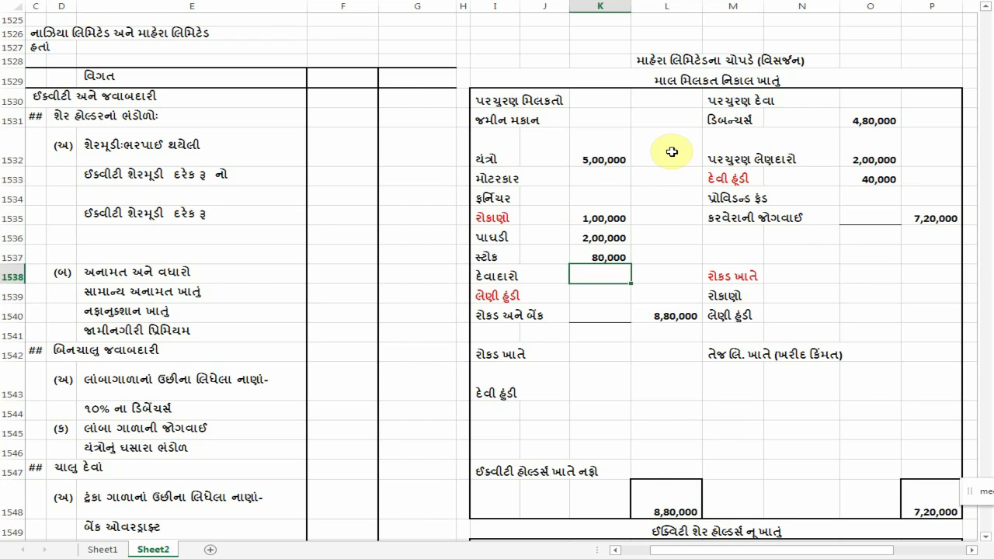
# Step: Enter 2,50,000 for દેવાદારો, 70,000 for લેણી હૂંડી and 80,000 for રોકડ અને બેંક, and dismiss the backup notification
pyautogui.write('૨૫૦૦૦૦')
pyautogui.press('Return')
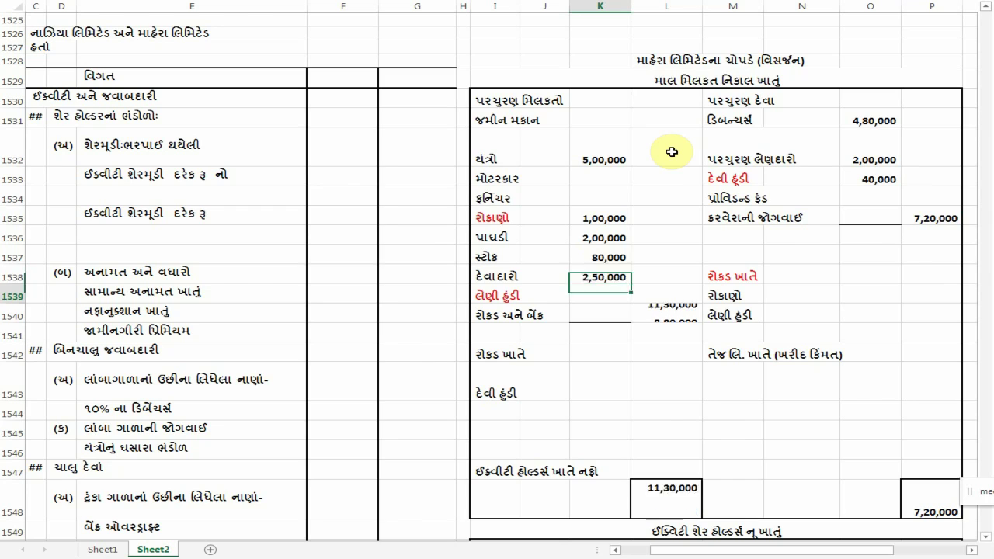
pyautogui.write('૭૦૦૦૦')
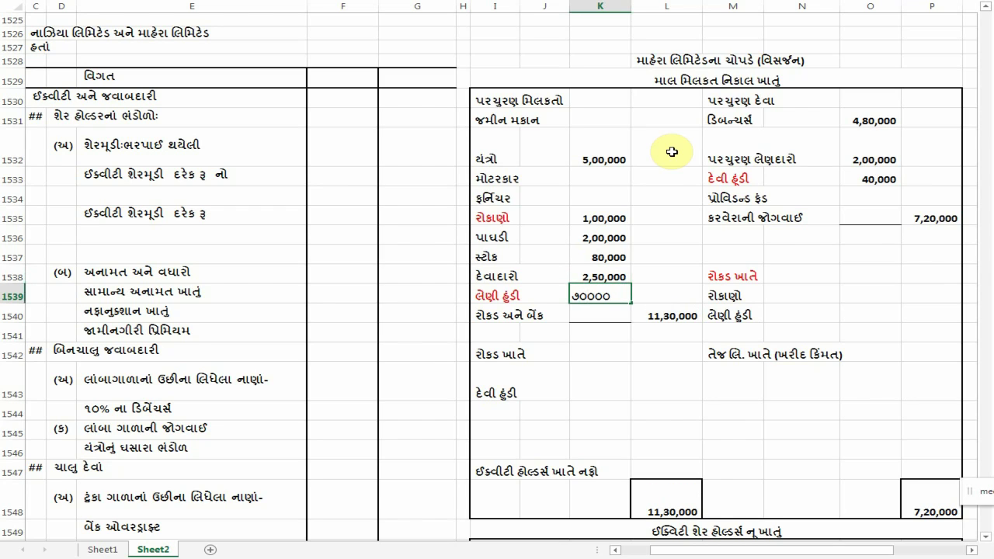
pyautogui.press('Return')
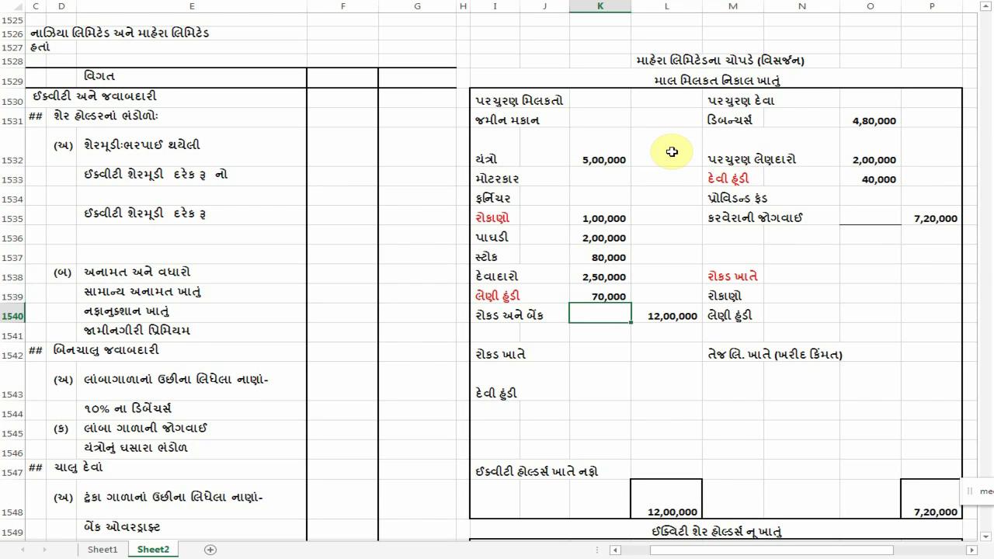
pyautogui.write('૮૦૦૦૦')
pyautogui.press('Return')
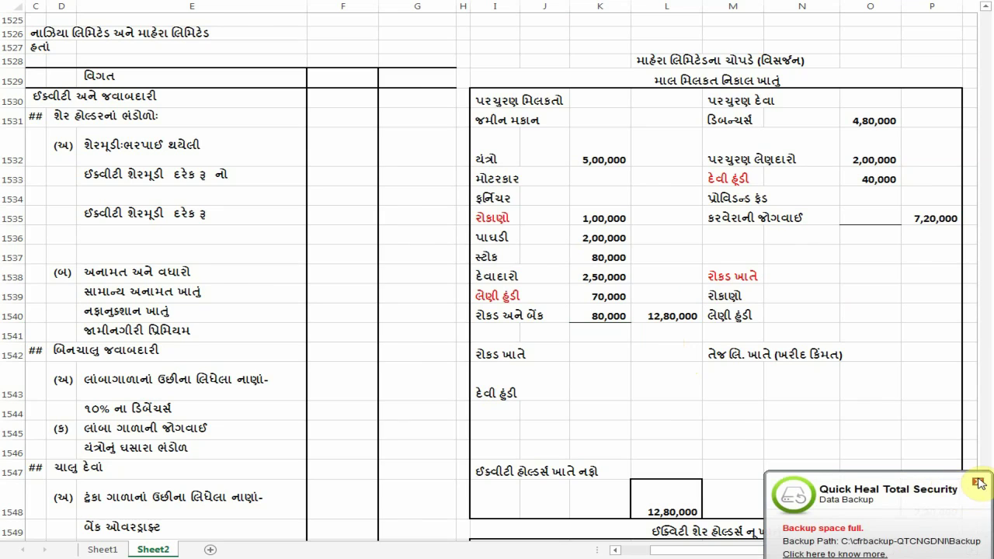
pyautogui.click(978, 481)
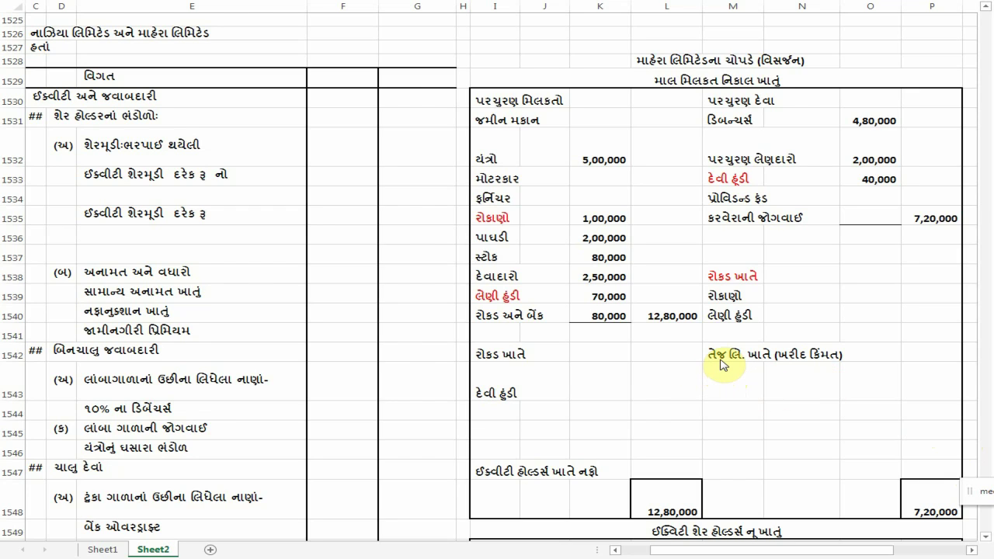
# Step: Rename the two company column headings in the ચોખ્ખી મિલકત section, row 1560, to નાઝિયા and માહેરા
pyautogui.press('Down')
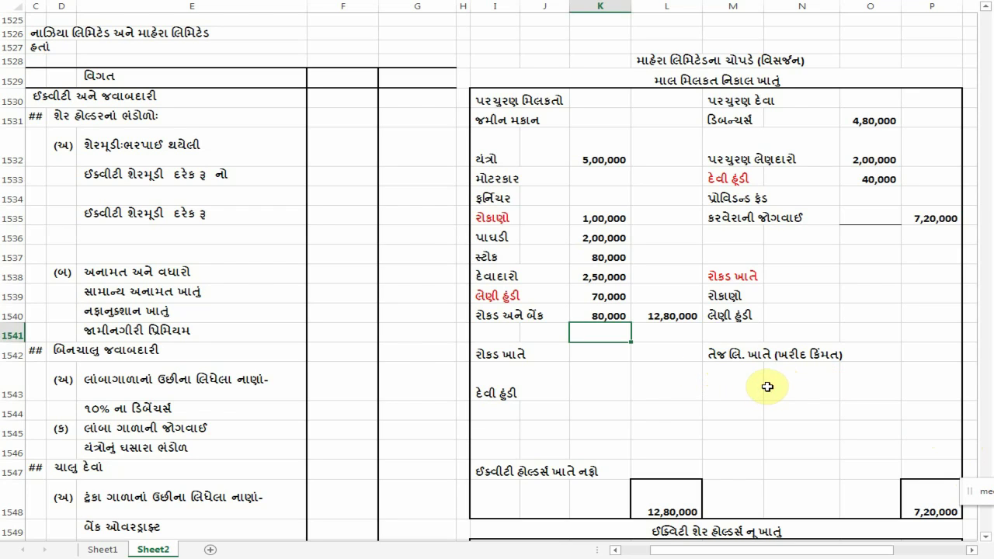
pyautogui.scroll(-7, 768, 387)
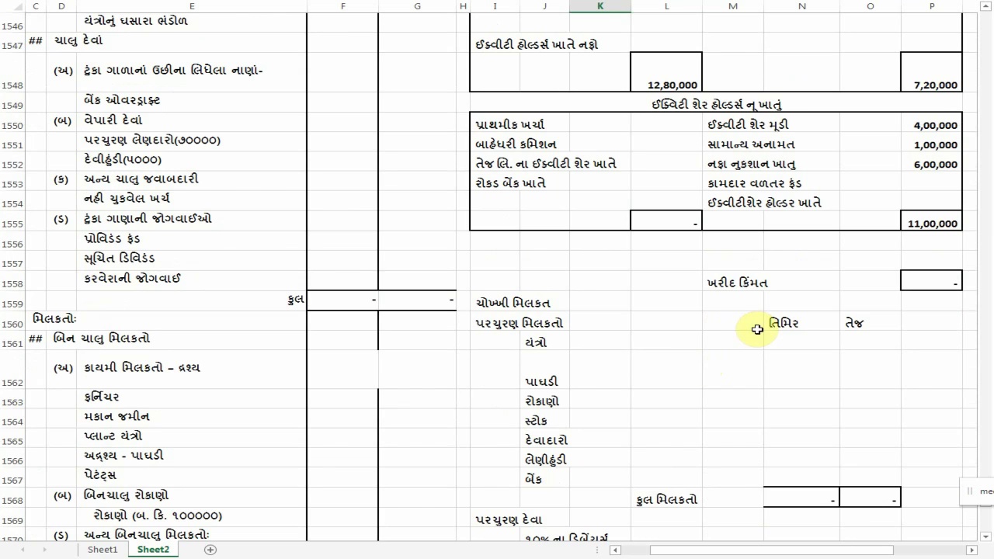
pyautogui.click(784, 324)
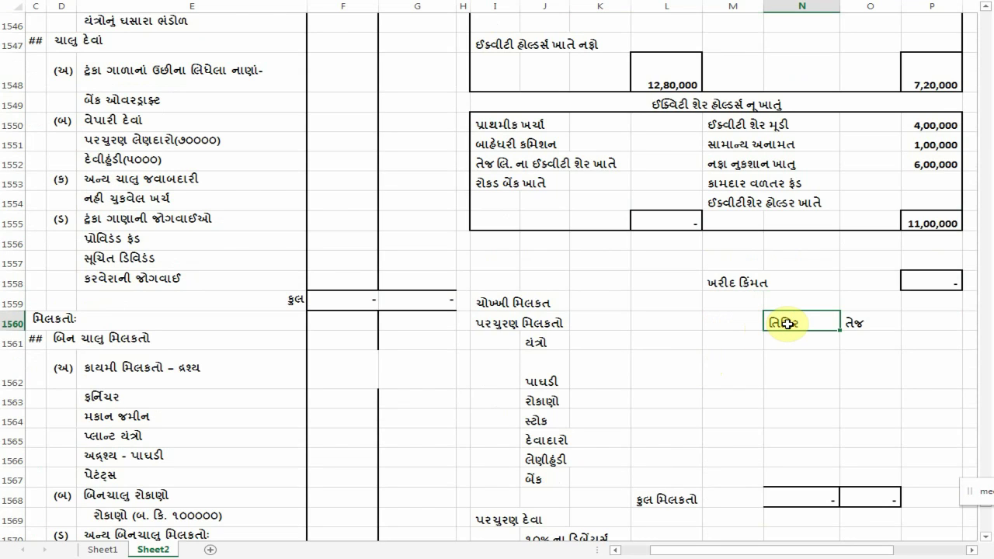
pyautogui.write('નાક')
pyautogui.press('BackSpace')
pyautogui.write('ઝિયા')
pyautogui.press('Tab')
pyautogui.write('મા')
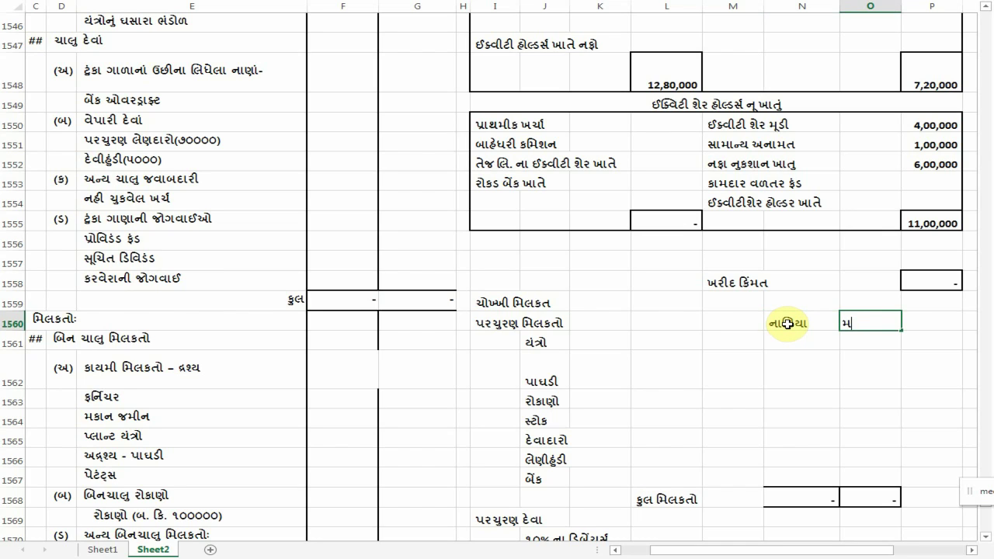
pyautogui.write('હેર')
pyautogui.press('Return')
pyautogui.press('Up')
pyautogui.press('Right')
pyautogui.write('માહેરા')
pyautogui.press('Return')
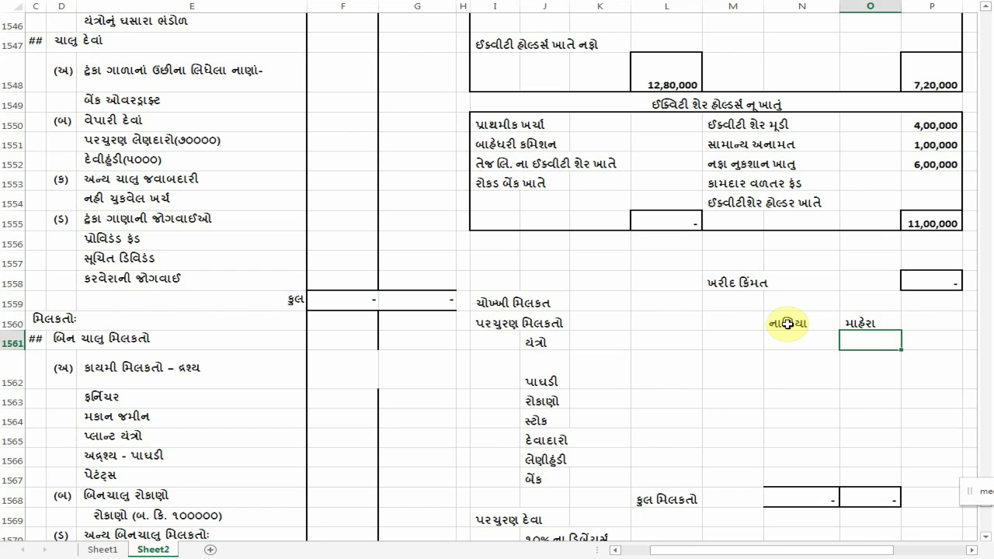
# Step: Enter the યંત્રો amounts in the ચોખ્ખી મિલકત section: 6,00,000 for નાઝિયા and 5,00,000 for માહેરા
pyautogui.press('Left')
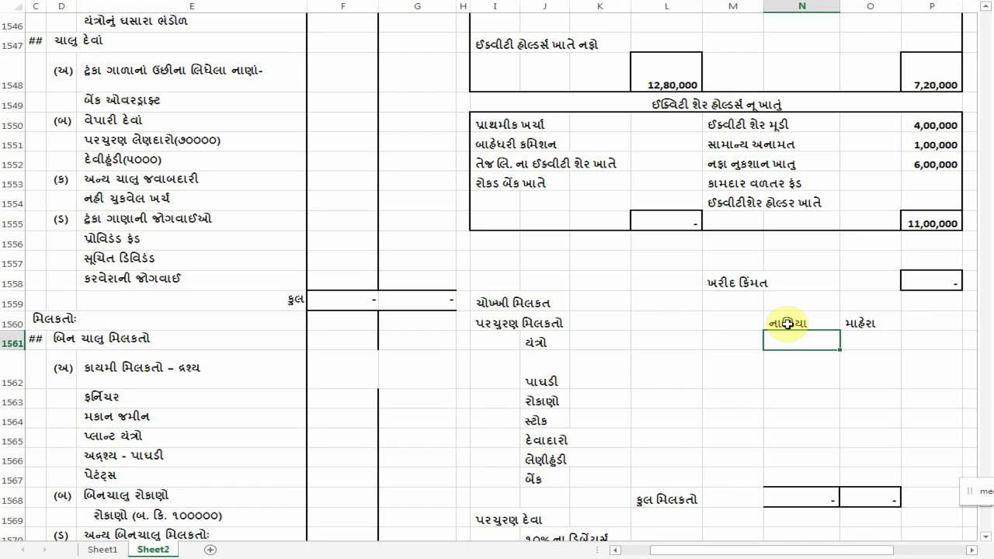
pyautogui.write('૬૦૦૦૦૦')
pyautogui.press('Tab')
pyautogui.write('૫૦')
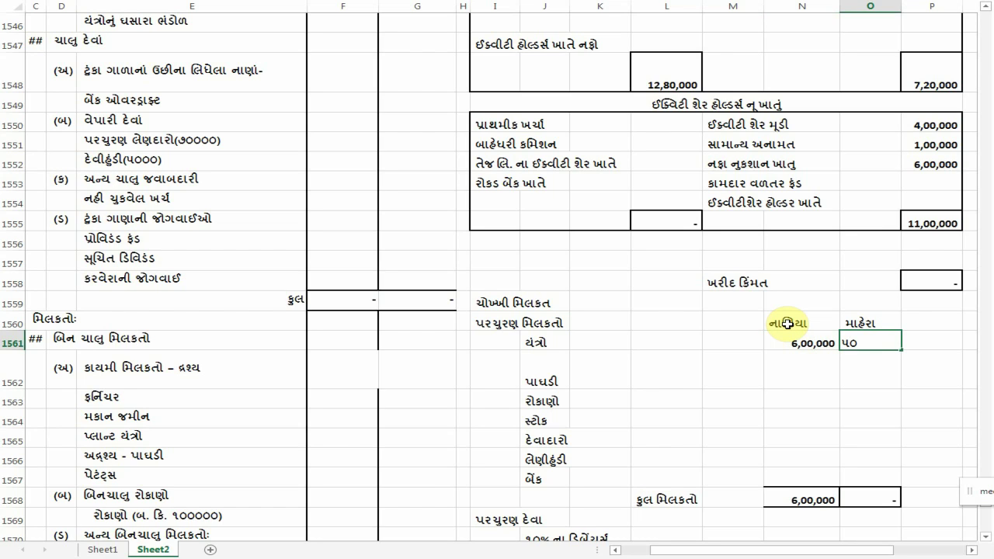
pyautogui.write('૦૦૦૦')
pyautogui.press('Return')
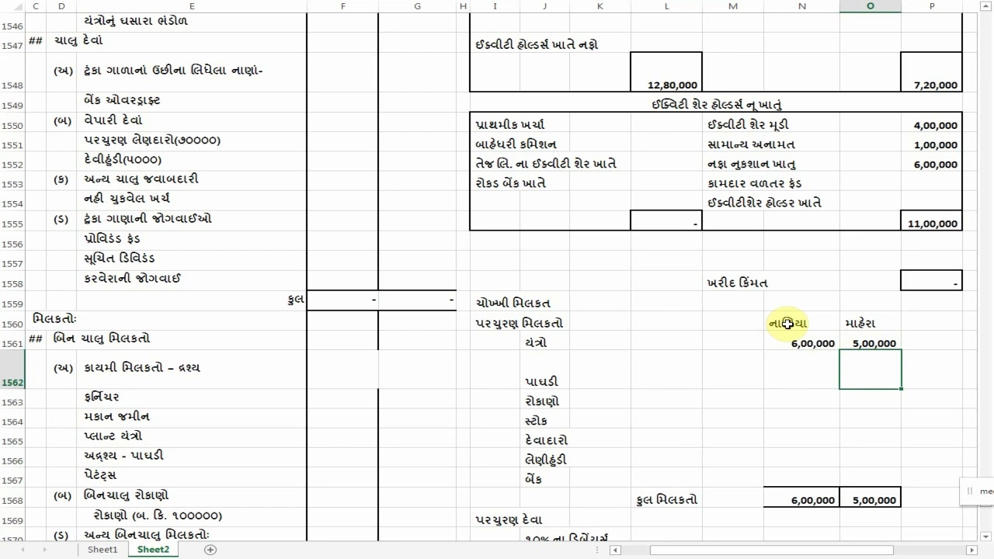
# Step: Enter the પાઘડી amounts in row 1562 as 2,00,000 for નાઝિયા and 1,00,000 for માહેરા
pyautogui.press('Left')
pyautogui.write('૨')
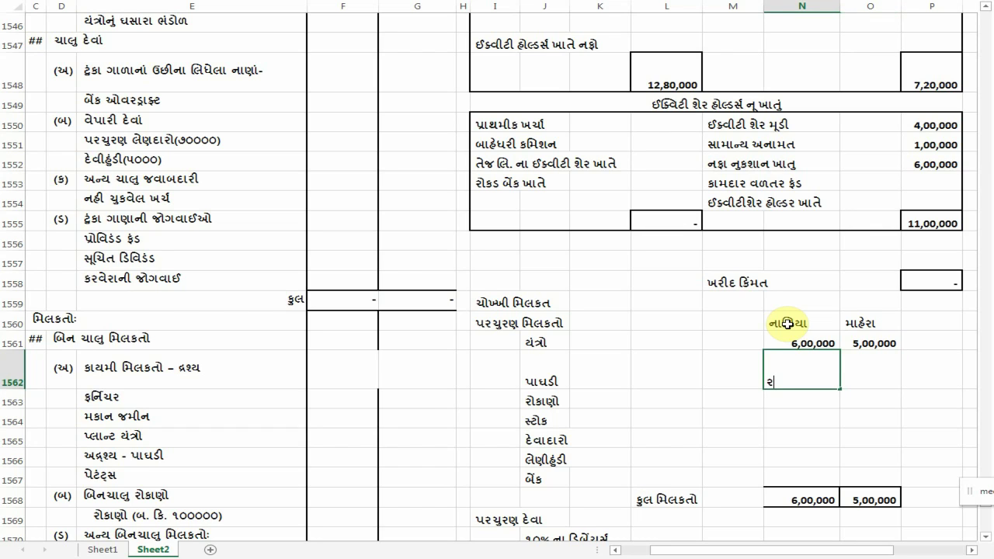
pyautogui.write('૦૦૦૦૦')
pyautogui.press('Return')
pyautogui.press('Right')
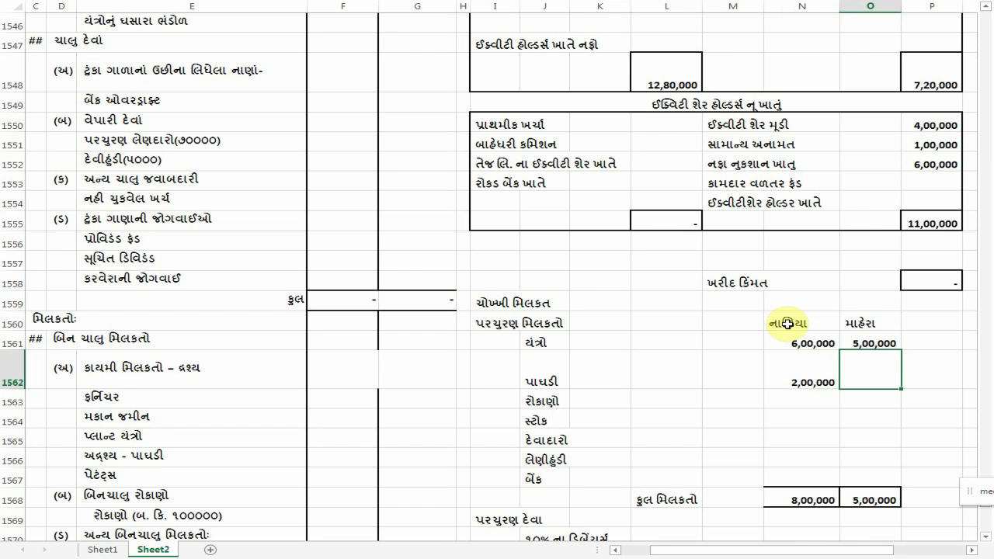
pyautogui.write('૧૦૦૦૦૦')
pyautogui.press('Return')
pyautogui.press('Left')
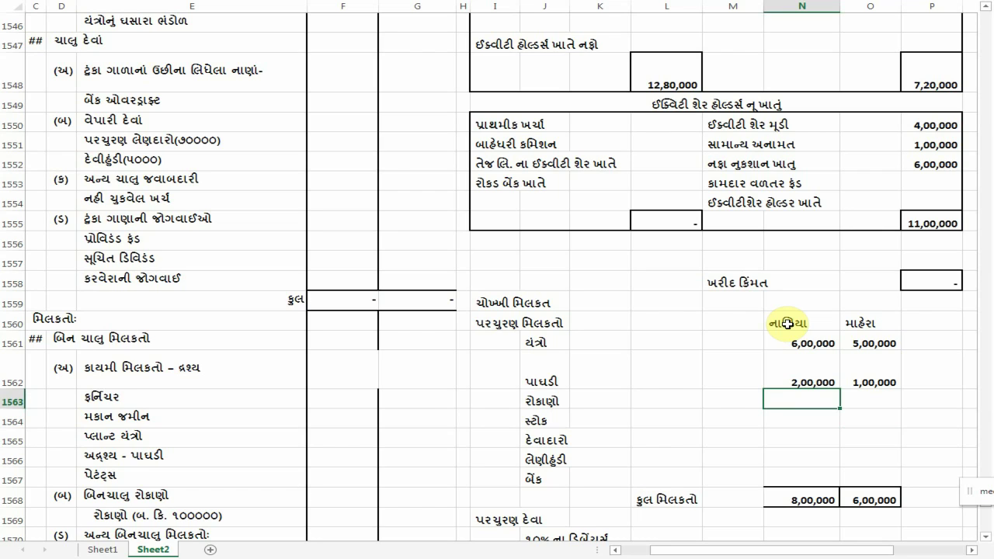
# Step: Correct the પાઘડી amounts in row 1562 to 1,00,000 for નાઝિયા and 2,00,000 for માહેરા
pyautogui.press('Up')
pyautogui.write('૧૦૦૦૦૦')
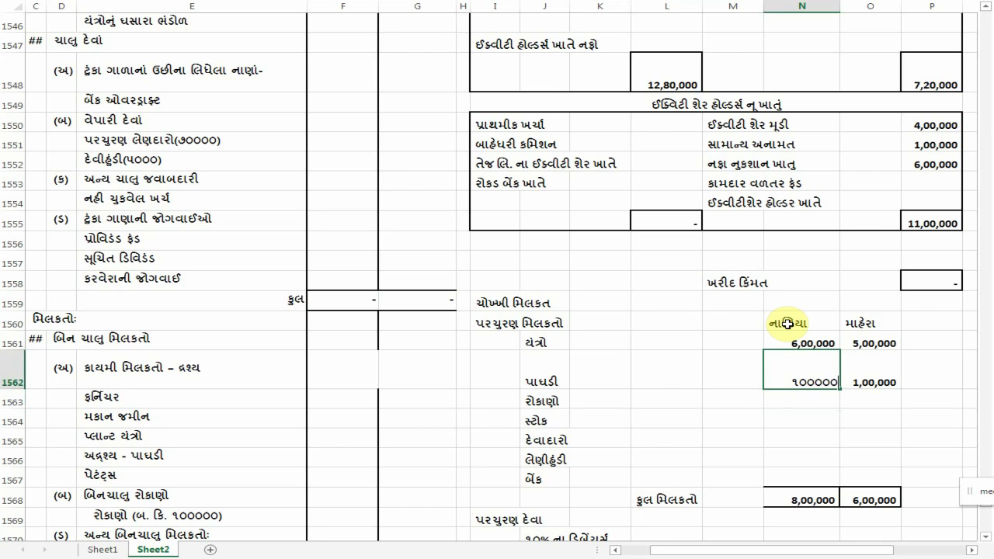
pyautogui.press('Tab')
pyautogui.write('૨')
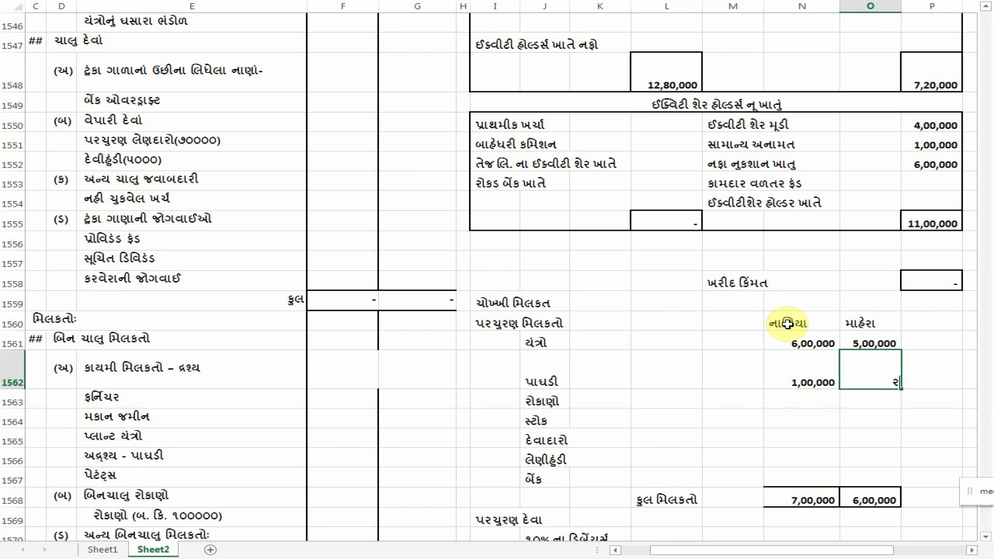
pyautogui.write('૦૦૦૦૦૦')
pyautogui.press('Return')
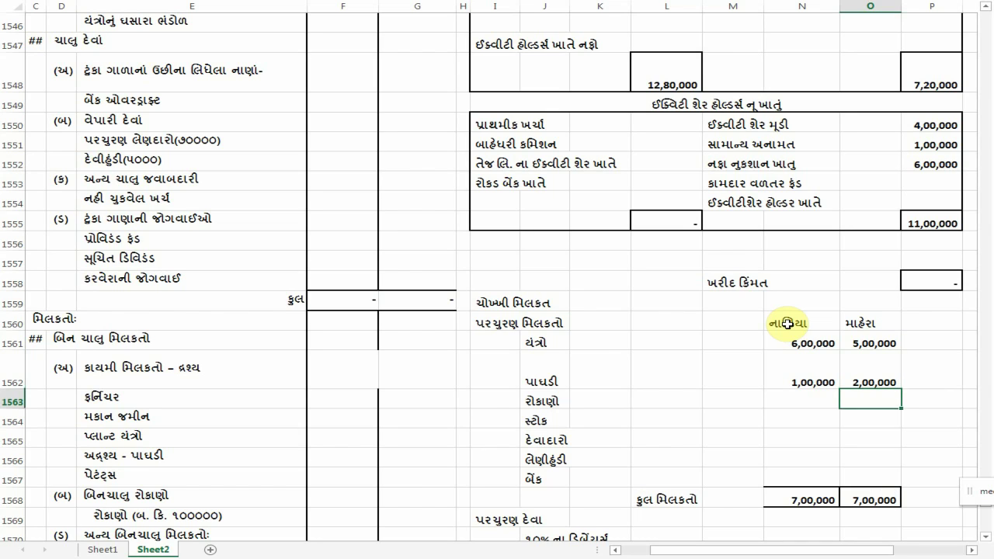
# Step: Enter the રોકાણો amounts in row 1563: 1,24,000 for નાઝિયા and 1,00,000 for માહેરા
pyautogui.press('Left')
pyautogui.write('૧૨૪૦૦૦')
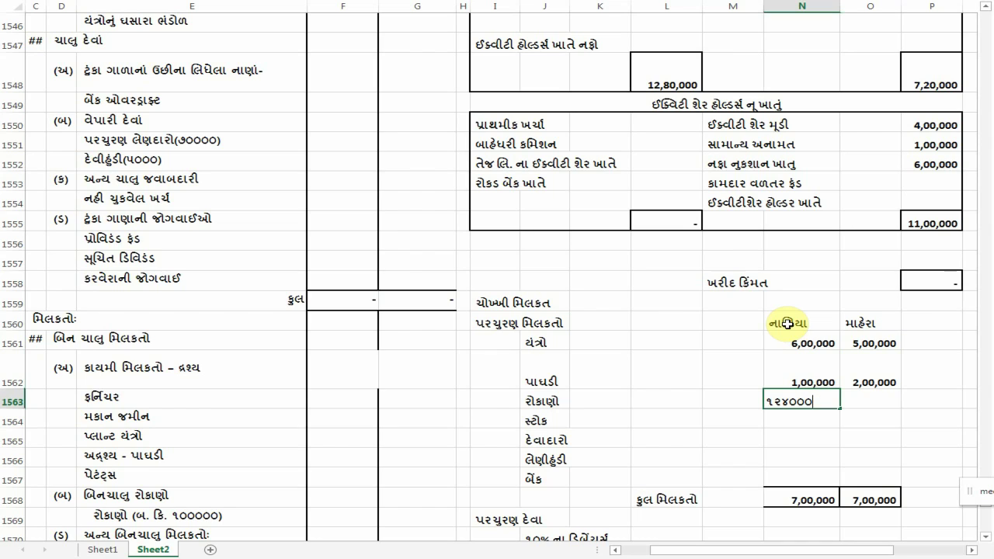
pyautogui.press('Tab')
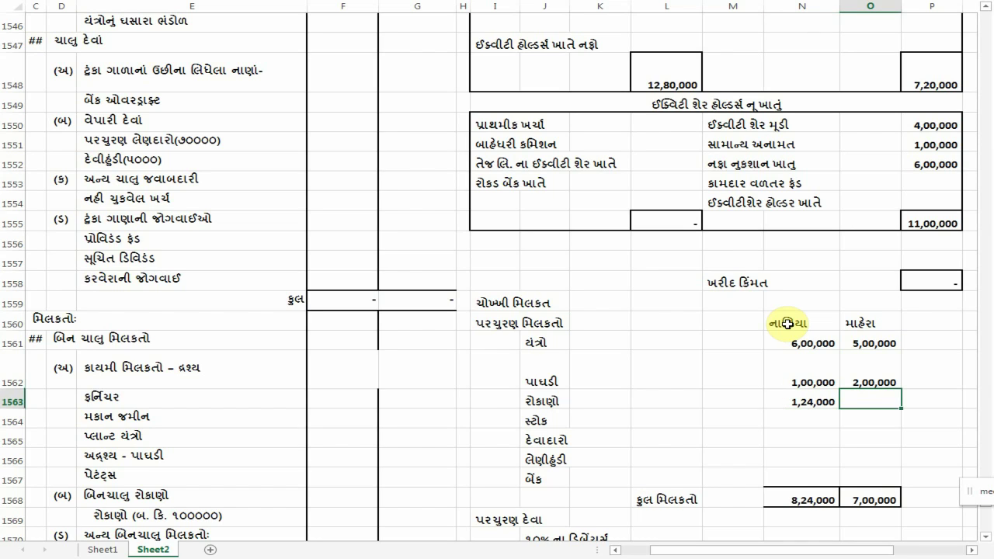
pyautogui.write('૧૦૦૦૦૦')
pyautogui.press('Return')
# Step: Enter the સ્ટોક amounts in row 1564: 1,50,000 for નાઝિયા and 80,000 for માહેરા
pyautogui.press('Left')
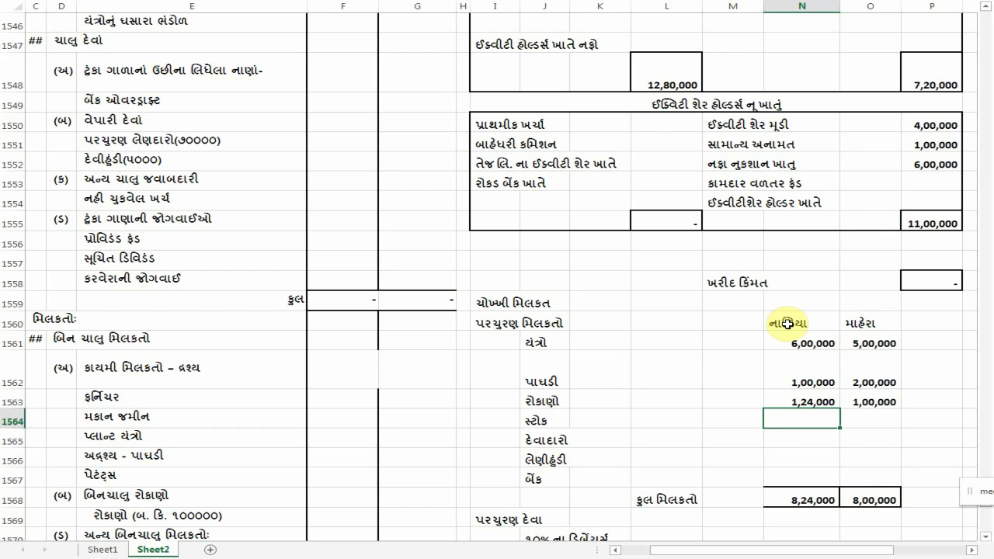
pyautogui.write('૧૫૦૦૦૦')
pyautogui.press('Tab')
pyautogui.write('૮૦૦૦૦')
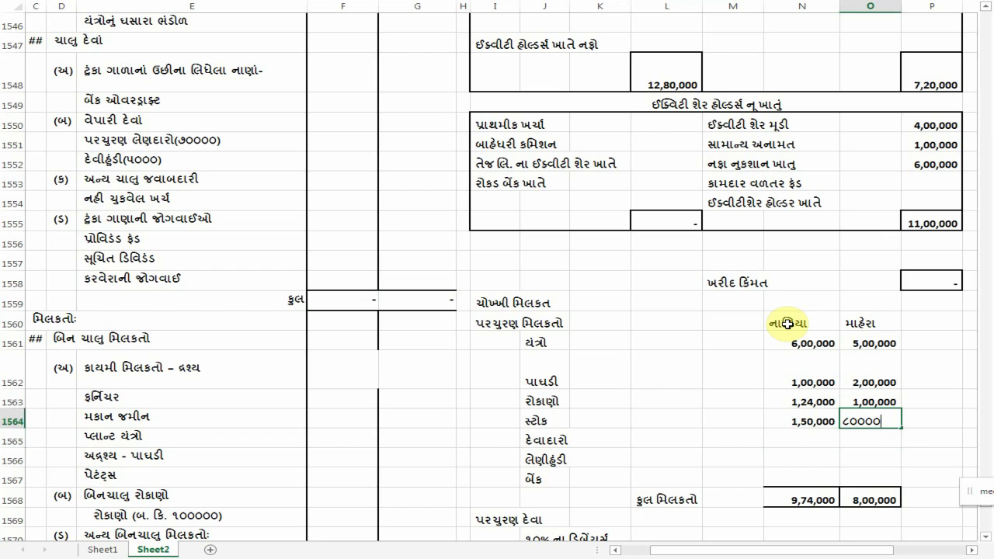
pyautogui.press('Return')
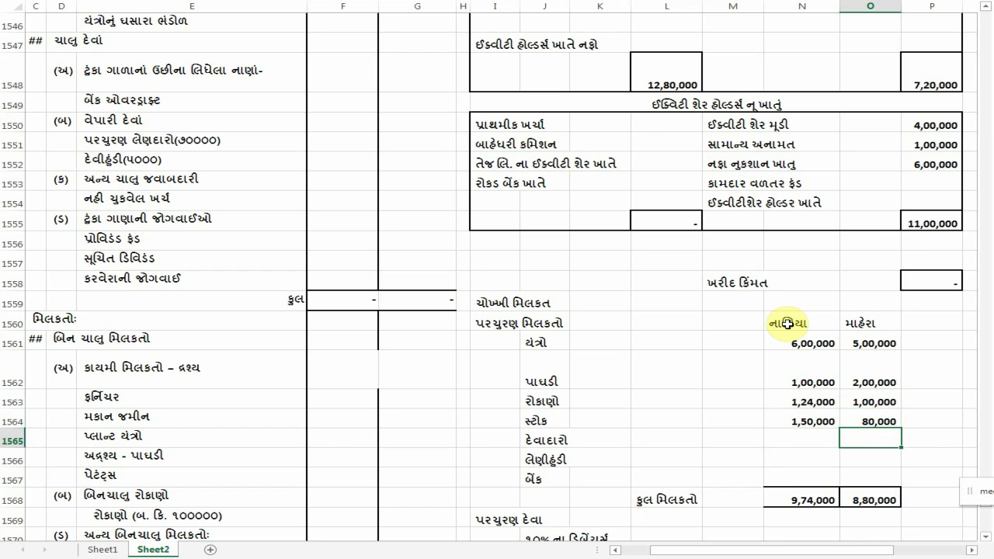
# Step: Enter the દેવાદારો amounts in row 1565: 2,00,000 for નાઝિયા and 2,50,000 for માહેરા
pyautogui.press('Left')
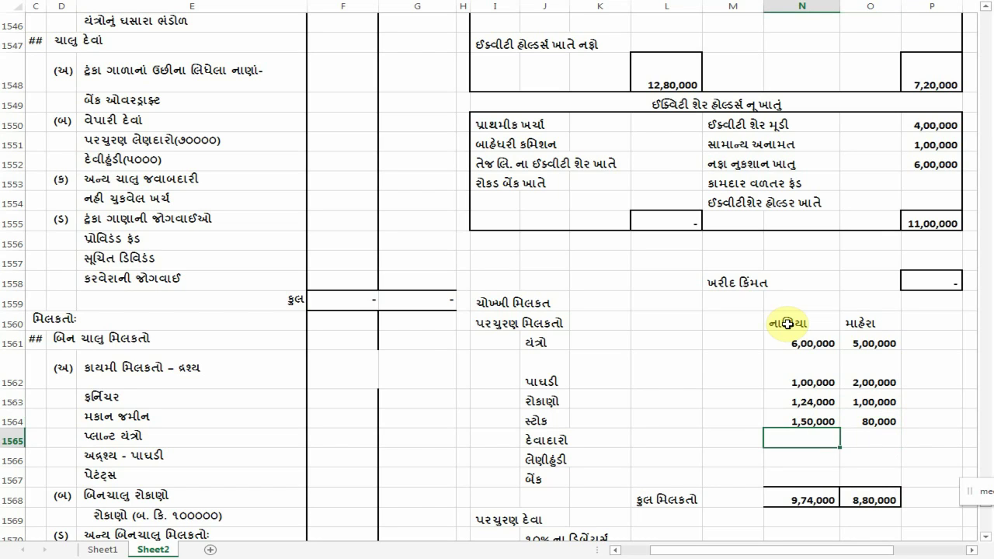
pyautogui.write('૨૦૦૦૦૦')
pyautogui.press('Tab')
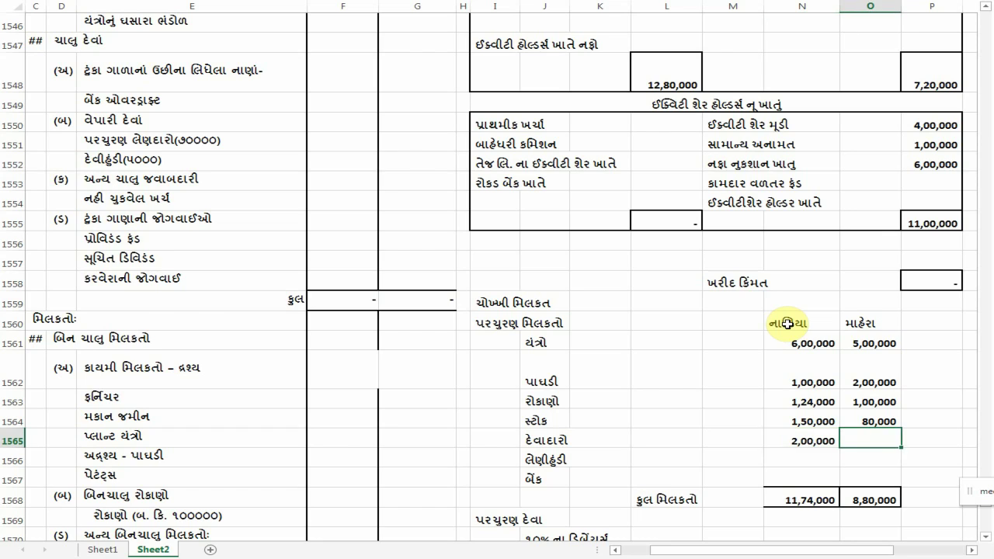
pyautogui.write('૨૫૦૦૦૦')
pyautogui.press('Return')
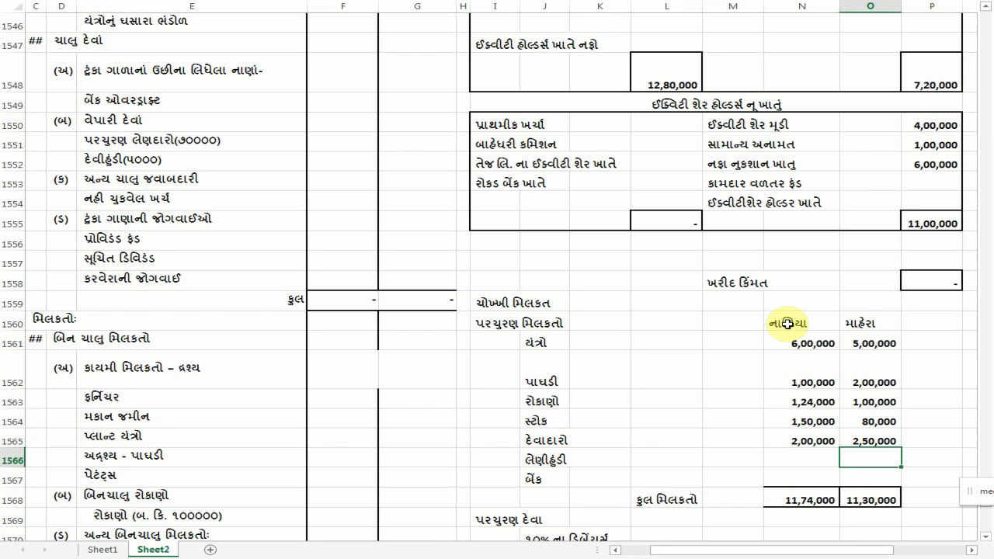
# Step: Enter the લેણીહૂંડી amounts in row 1566: 76,000 for નાઝિયા and 70,000 for માહેરા
pyautogui.press('Left')
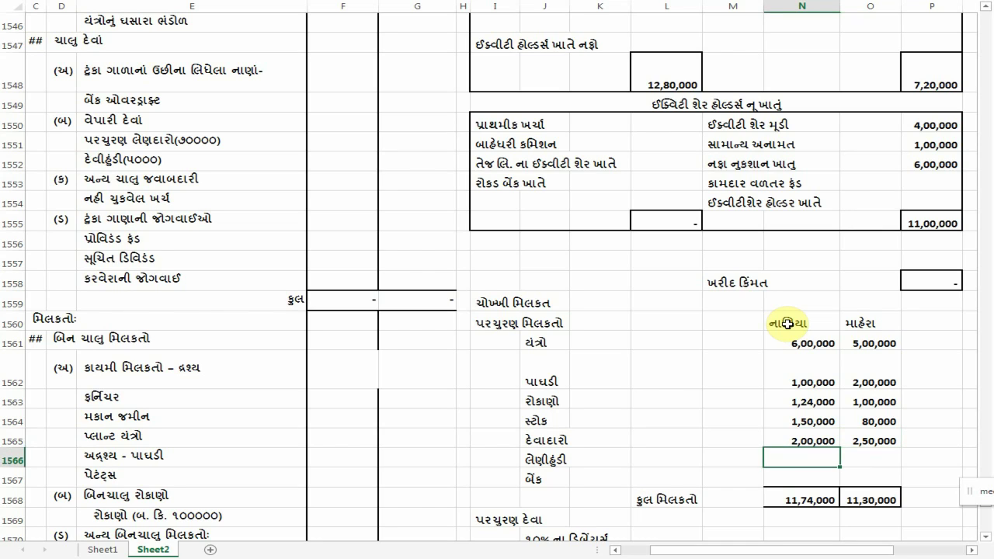
pyautogui.write('૭૬૦૦૦')
pyautogui.press('Tab')
pyautogui.write('૭૦૦૦૦')
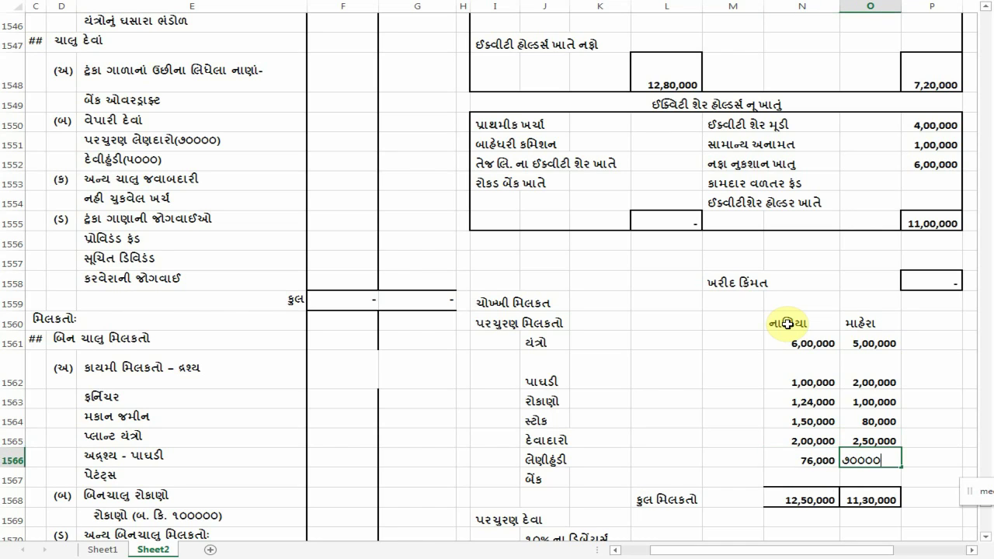
pyautogui.press('Return')
# Step: Enter the બેંક amounts in row 1567: 1,10,000 for નાઝિયા and 80,000 for માહેરા
pyautogui.press('Left')
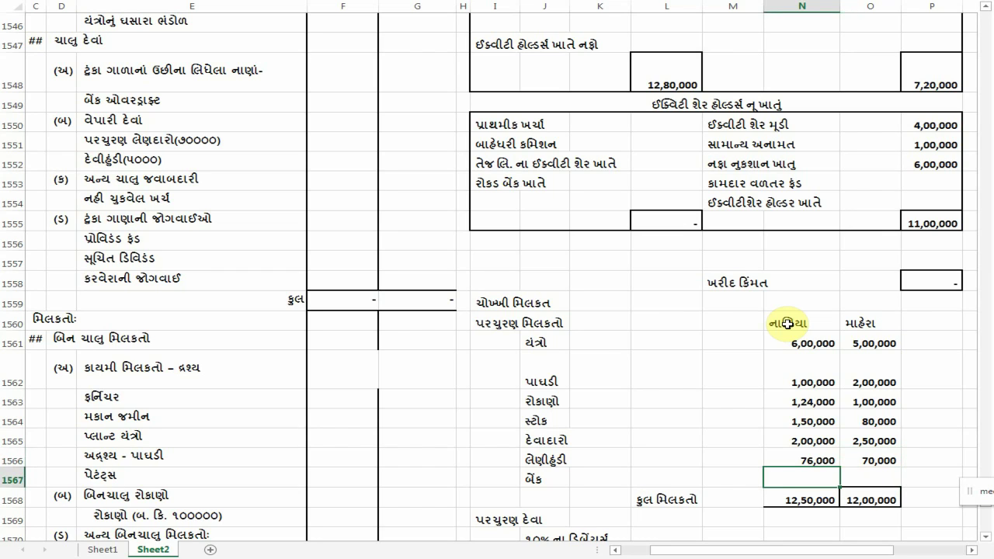
pyautogui.write('૧૧૦૦૦૦')
pyautogui.press('Tab')
pyautogui.write('૮')
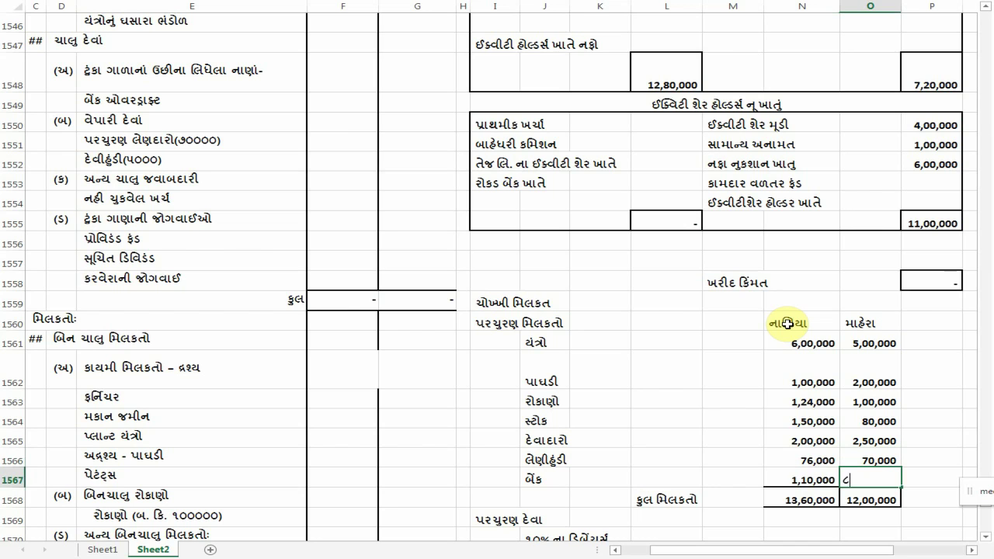
pyautogui.write('૦૦૦૦')
pyautogui.press('Return')
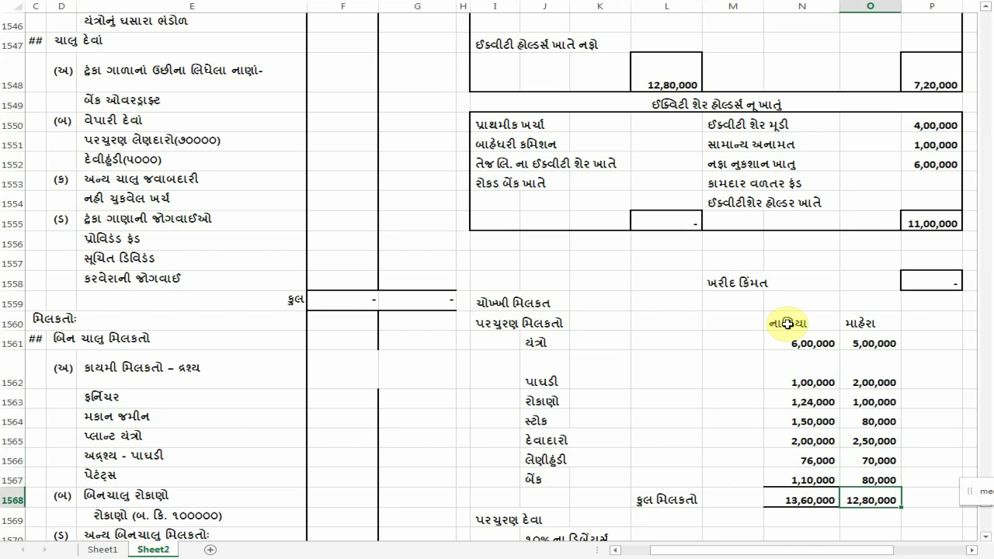
# Step: Enter the 10% ના ડિબેંચર્સ amounts under પરચુરણ દેવા: 4,00,000 for નાઝિયા and 4,80,000 for માહેરા
pyautogui.scroll(-4, 788, 324)
pyautogui.click(792, 280)
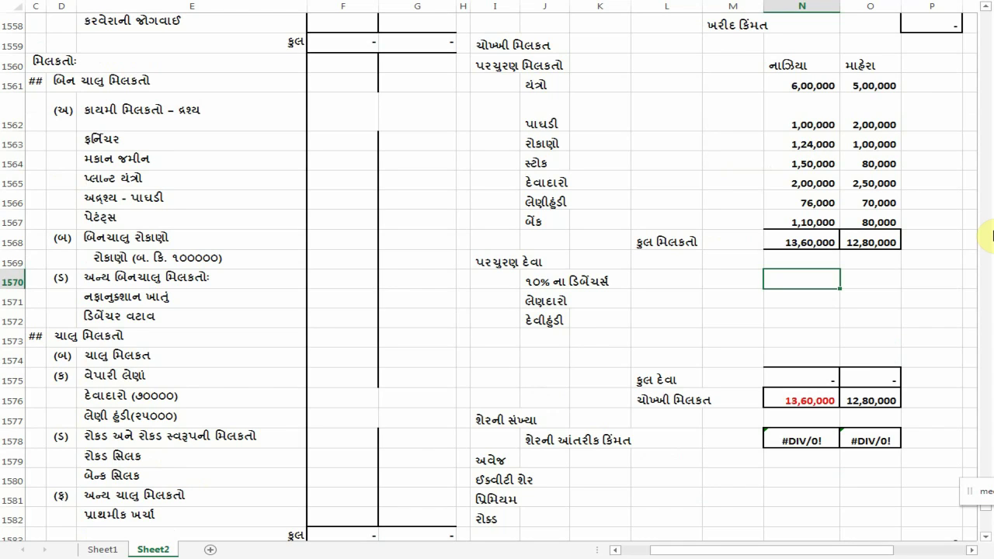
pyautogui.write('400000')
pyautogui.press('Tab')
pyautogui.write('480000')
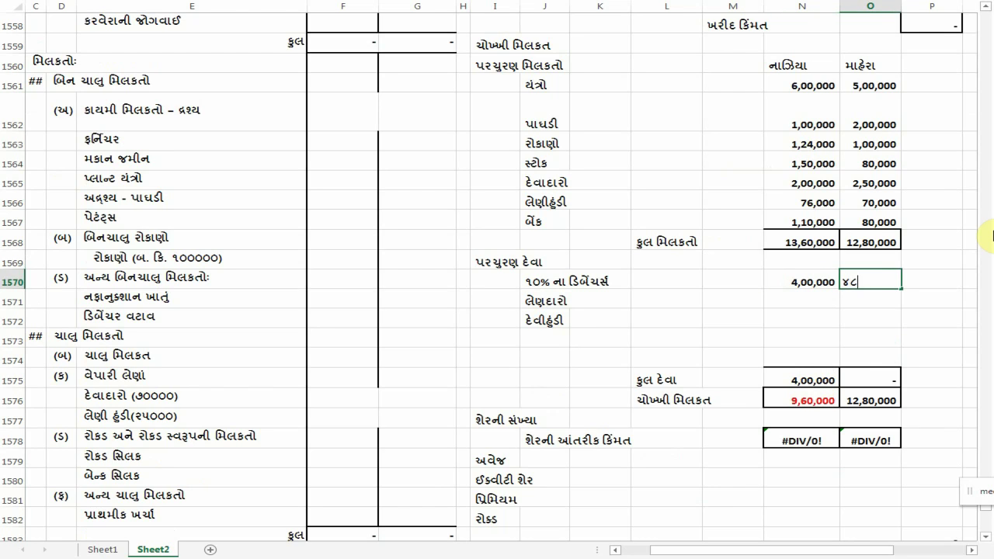
pyautogui.press('Return')
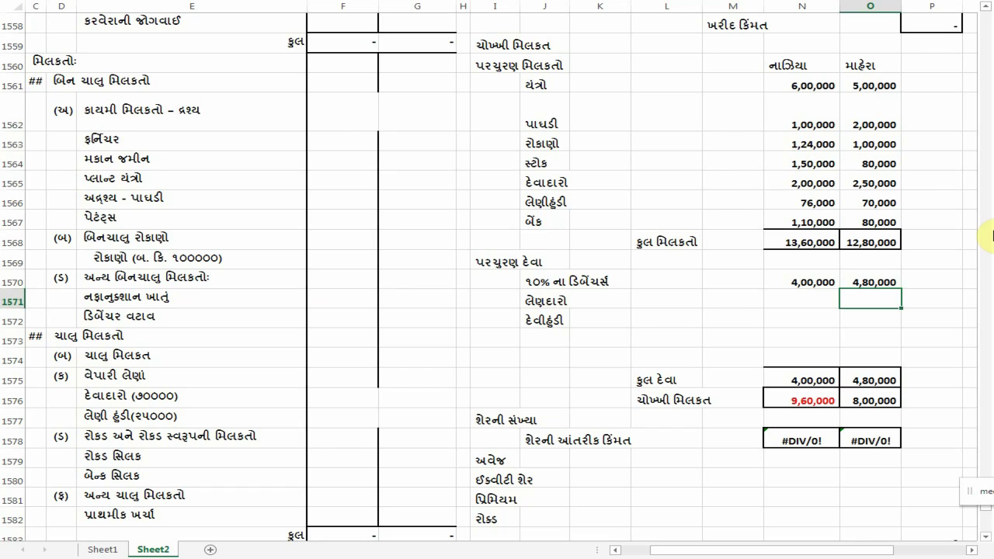
# Step: Enter the લેણદારો amounts in row 1571: 1,00,000 for નાઝિયા and 2,00,000 for માહેરા
pyautogui.press('Left')
pyautogui.write('100000')
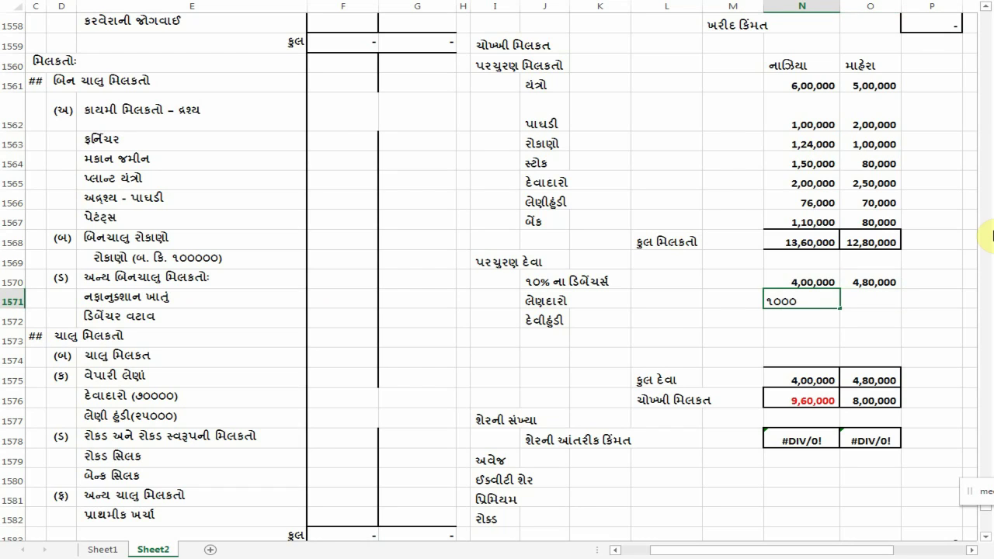
pyautogui.press('Tab')
pyautogui.write('200000')
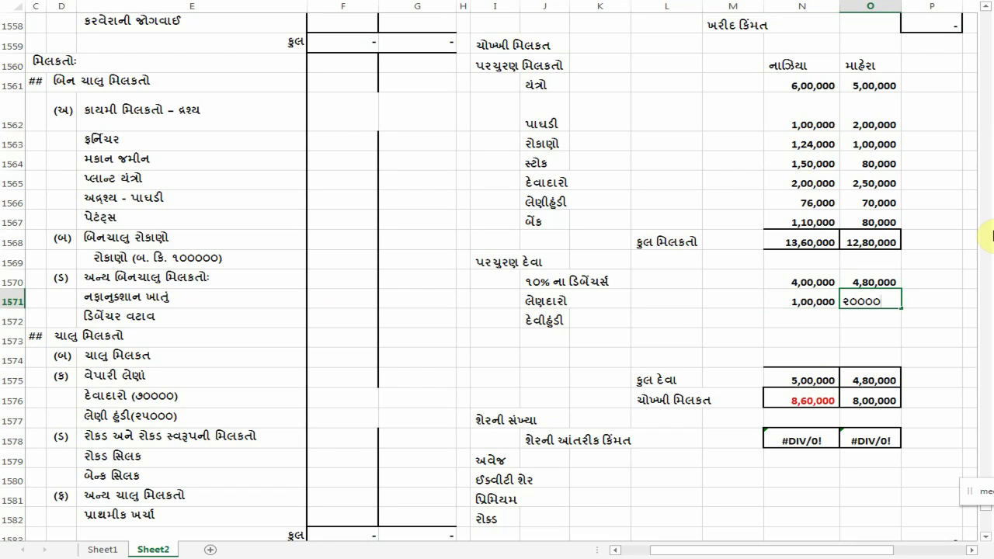
pyautogui.press('Return')
# Step: Enter the દેવીહૂંડી amounts in row 1572: 60,000 for નાઝિયા and 40,000 for માહેરા
pyautogui.press('Left')
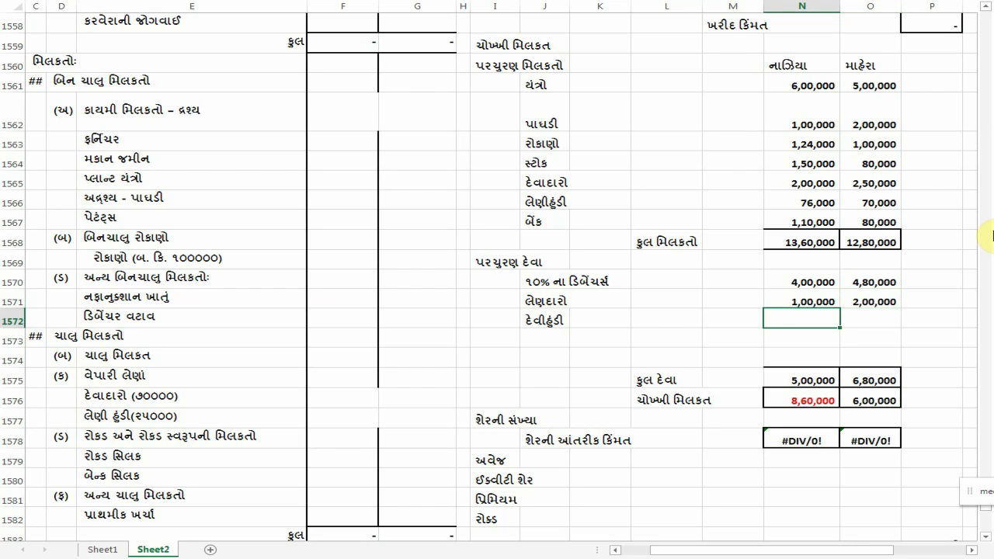
pyautogui.write('60000')
pyautogui.press('Right')
pyautogui.write('40000')
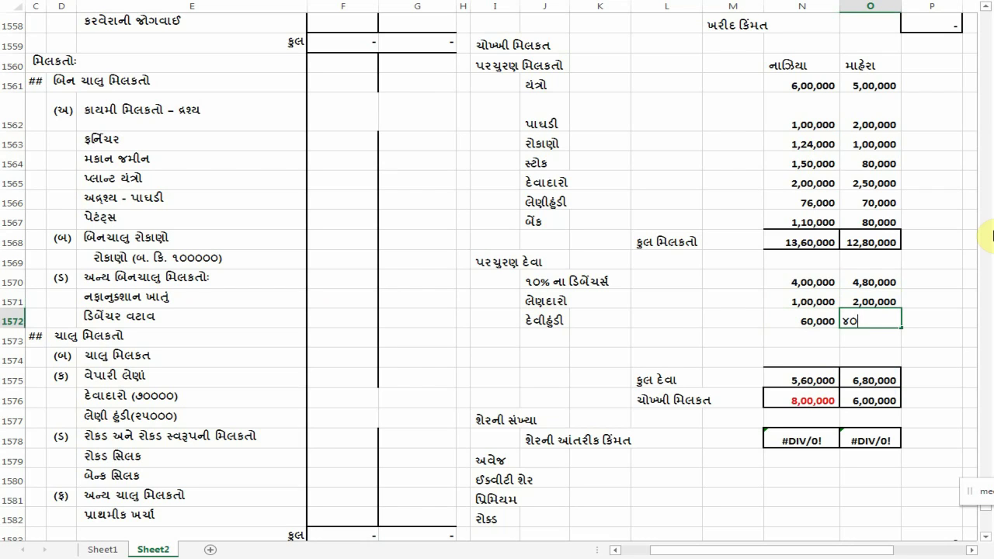
pyautogui.press('Return')
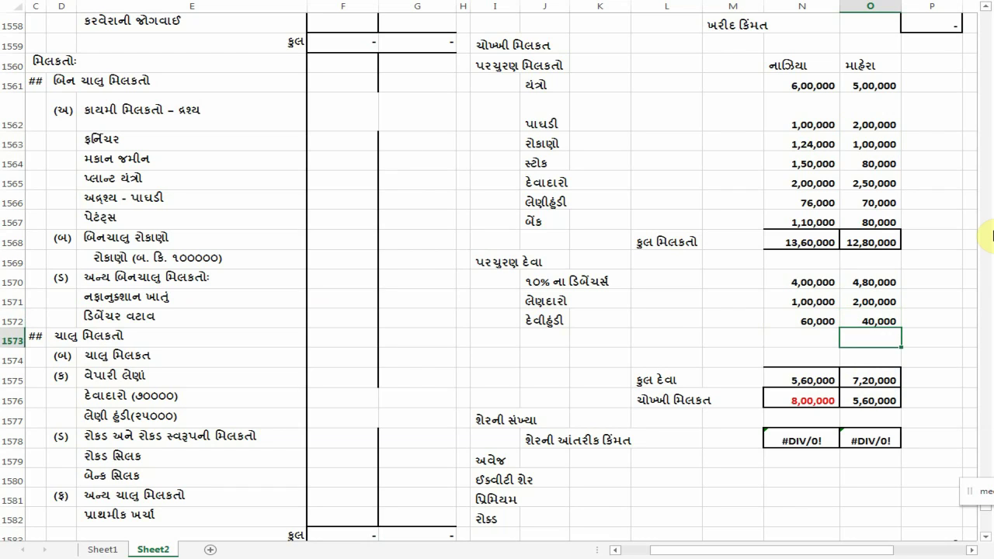
# Step: Check the કુલ દેવા and ચોખ્ખી મિલકત totals of both companies and select the શેરની સંખ્યા cell for નાઝિયા
pyautogui.click(790, 397)
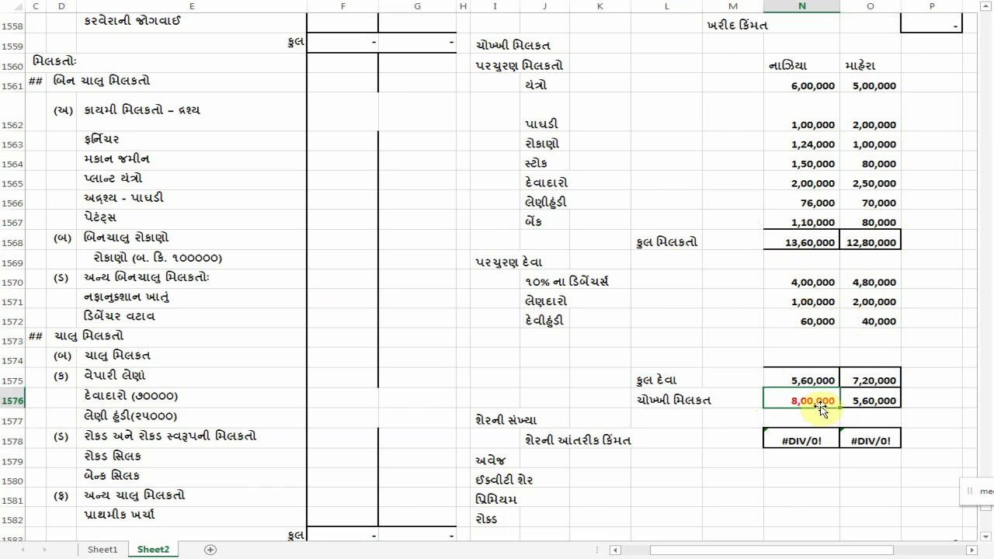
pyautogui.moveTo(816, 381); pyautogui.dragTo(896, 377)
pyautogui.click(896, 377)
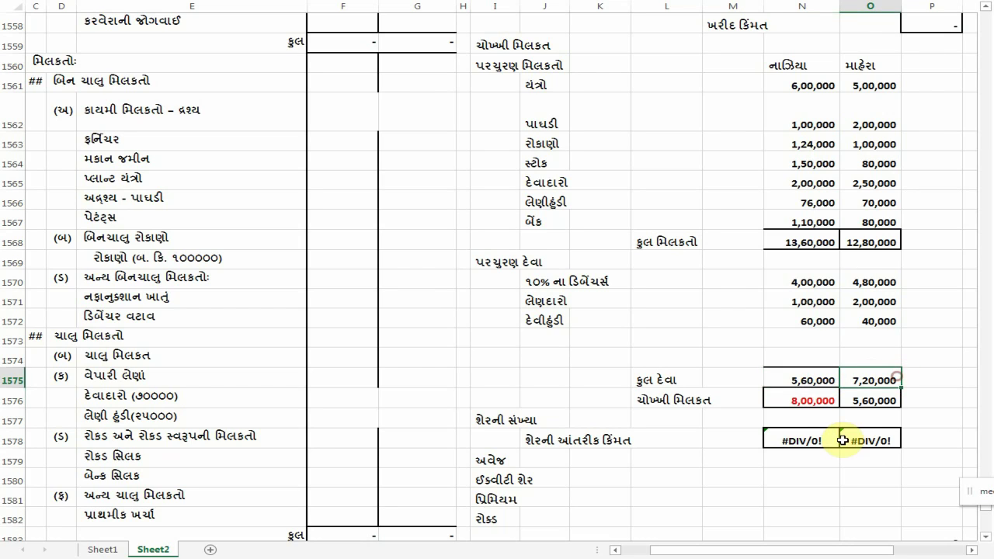
pyautogui.click(800, 400)
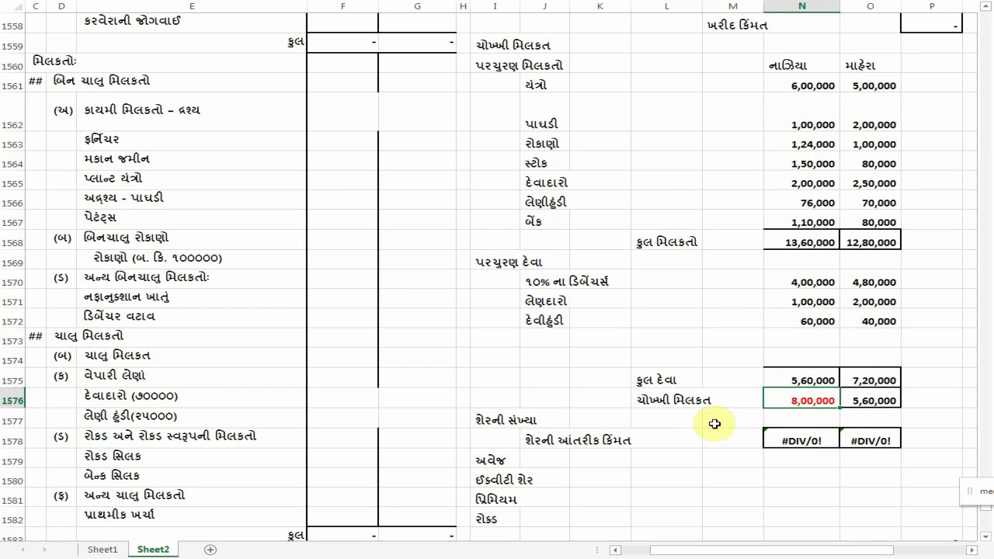
pyautogui.click(850, 401)
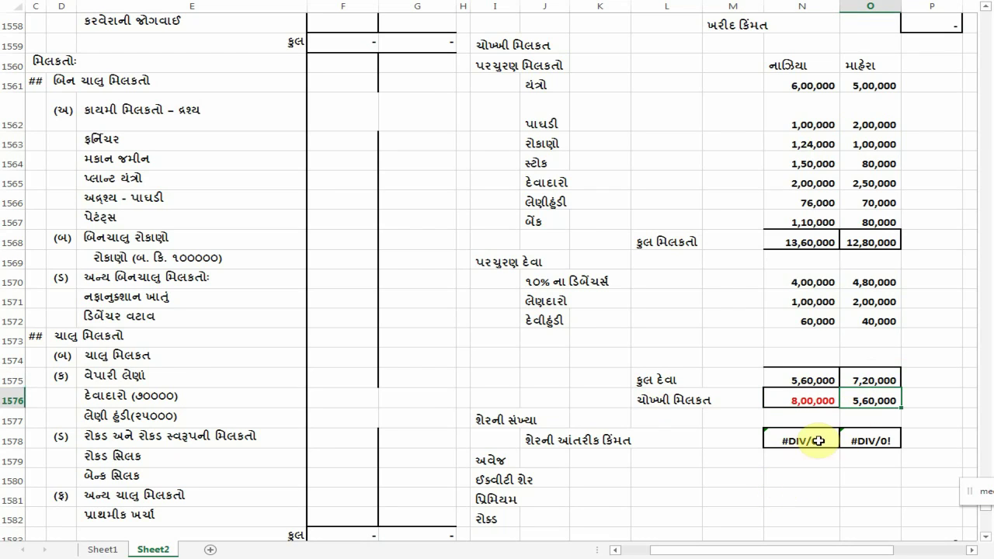
pyautogui.click(804, 420)
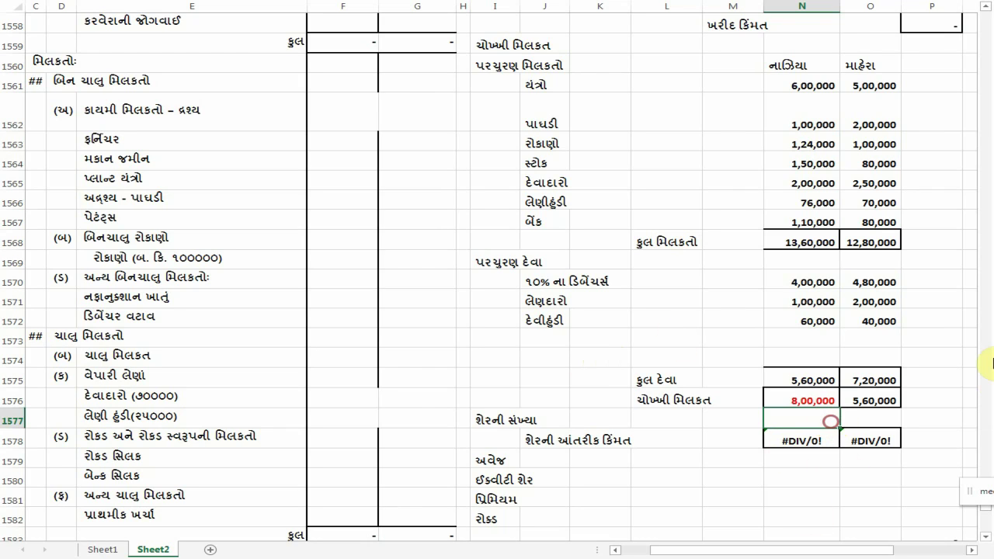
# Step: Enter 80,000 as the શેરની સંખ્યા in row 1577 for both નાઝિયા and માહેરા
pyautogui.write('૮૦૦૦૦')
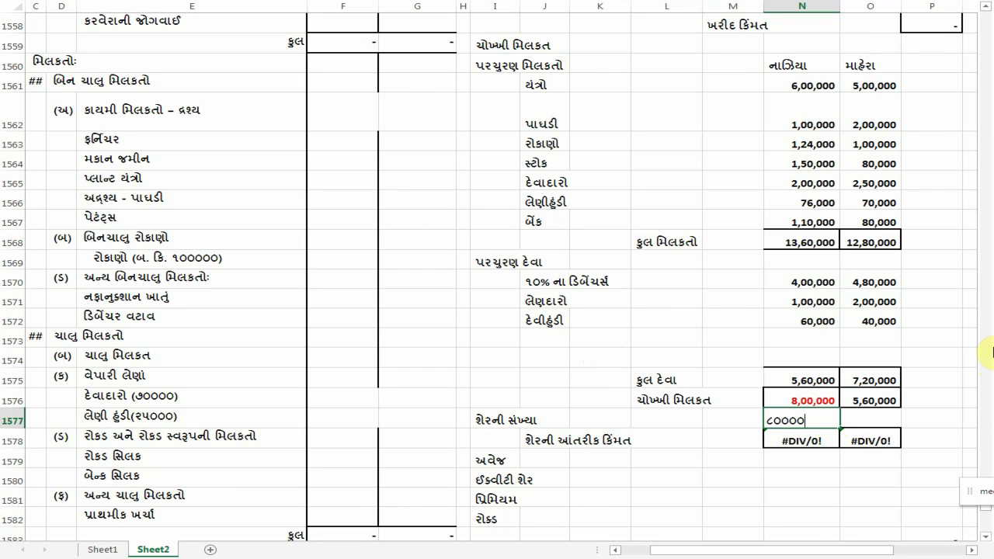
pyautogui.press('Return')
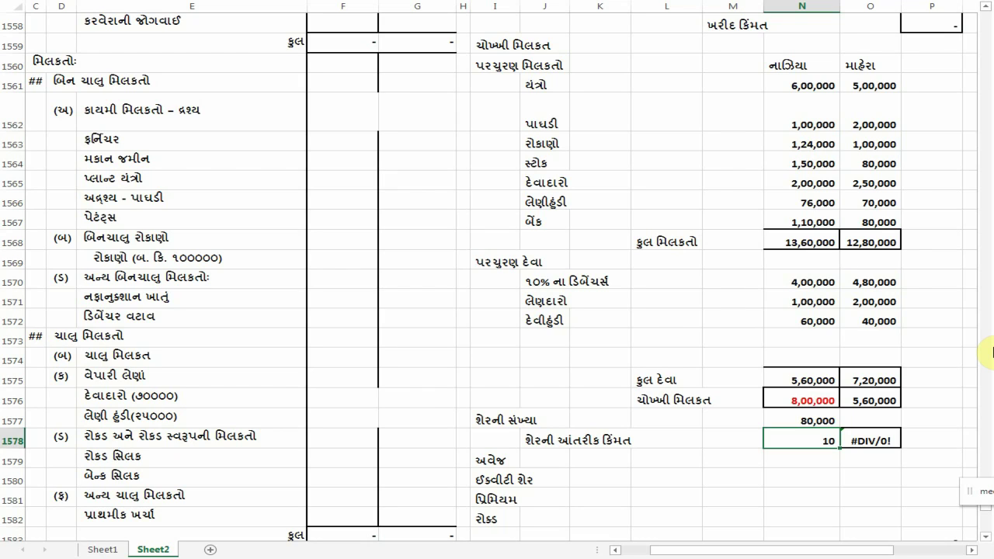
pyautogui.click(866, 399)
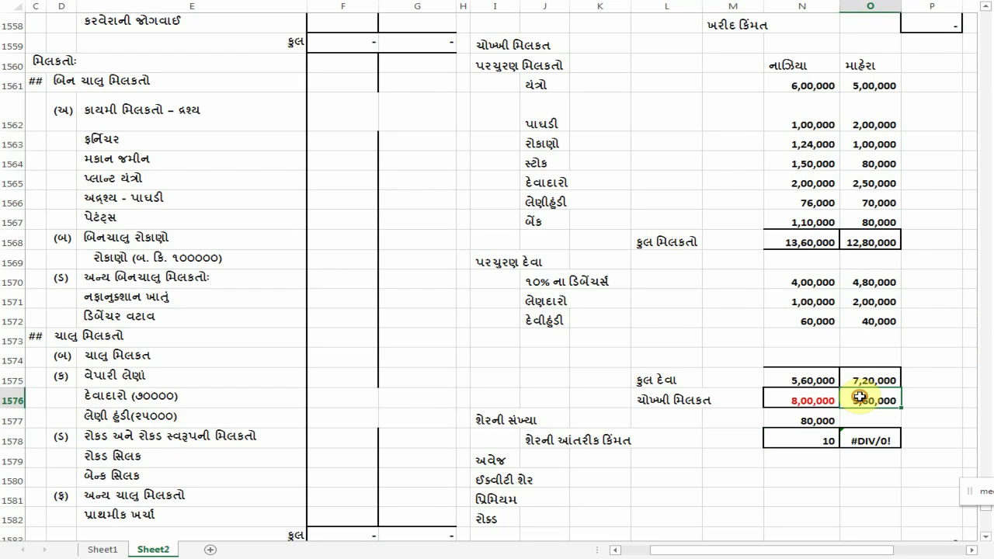
pyautogui.click(831, 401)
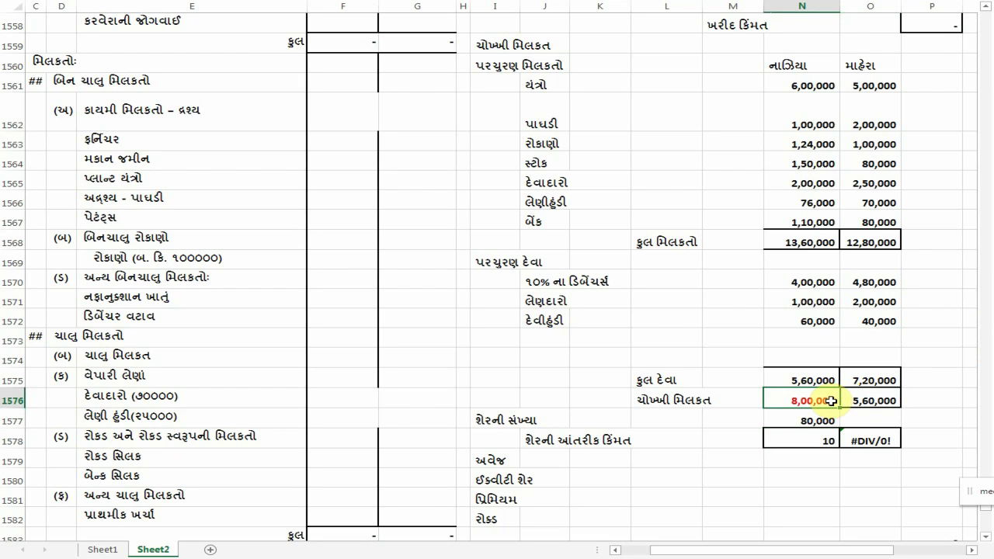
pyautogui.click(853, 401)
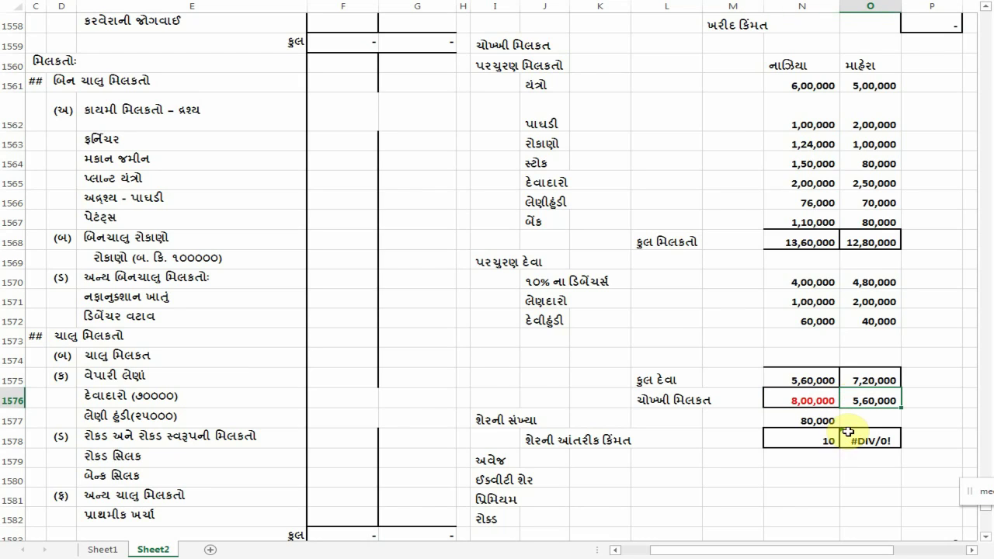
pyautogui.click(854, 419)
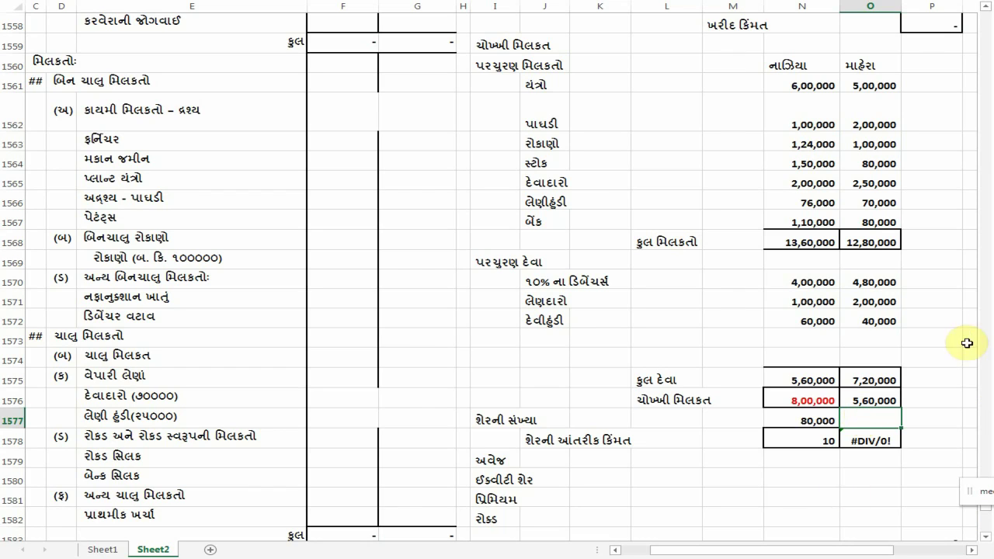
pyautogui.write('૮૦૦૦૦')
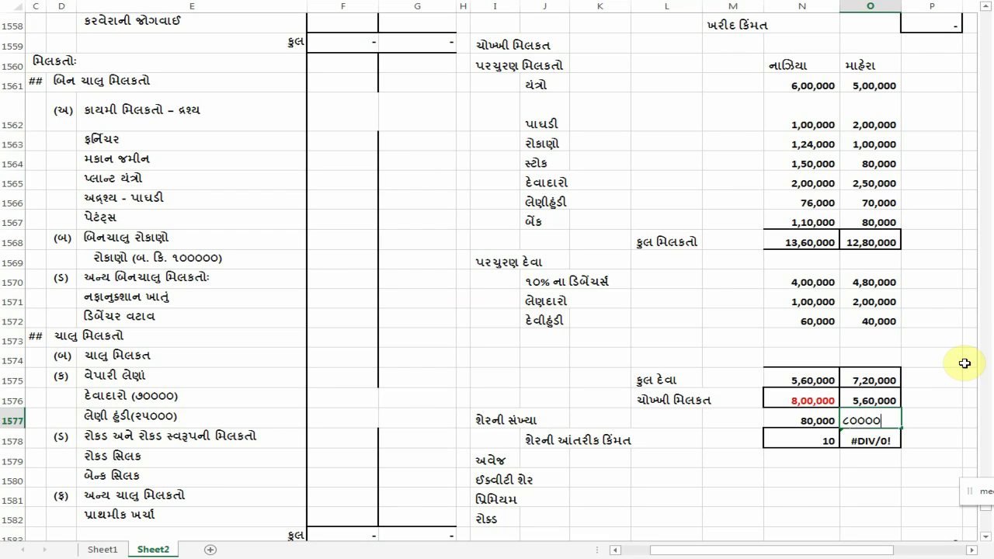
pyautogui.press('Return')
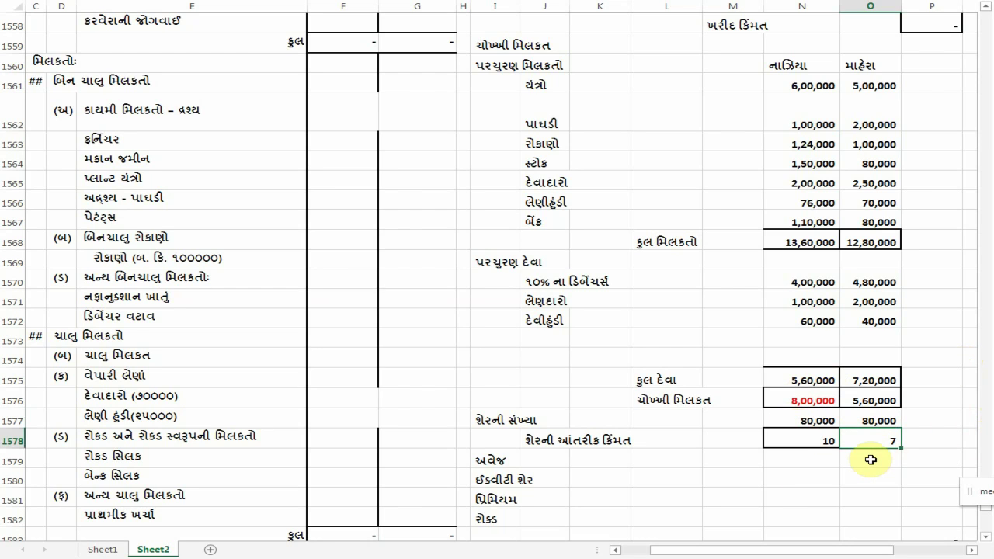
pyautogui.scroll(-1, 869, 457)
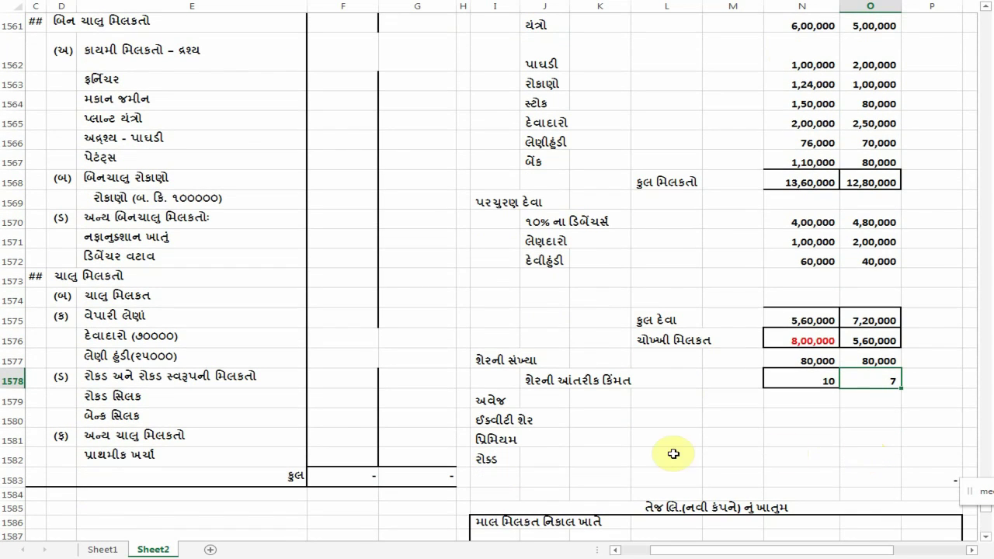
pyautogui.click(558, 399)
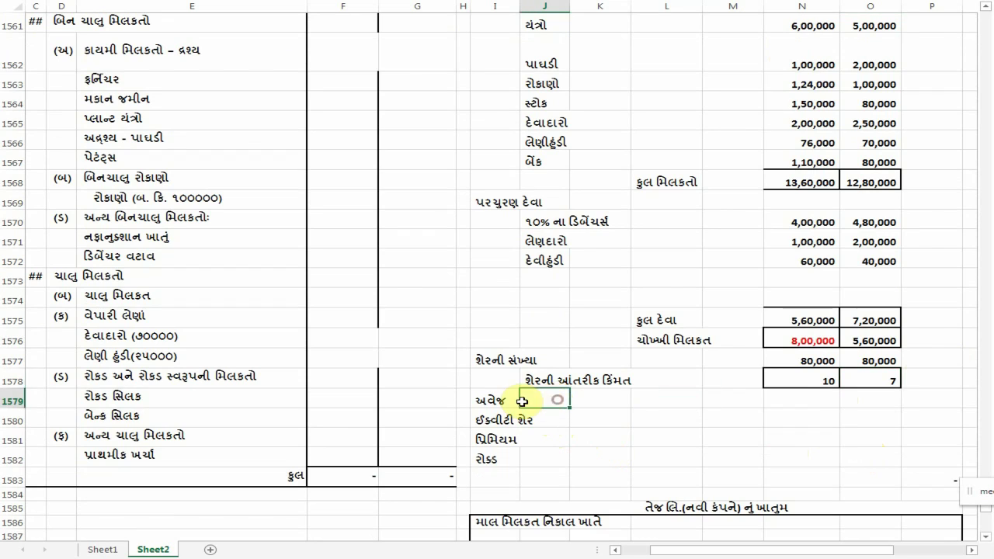
pyautogui.click(549, 417)
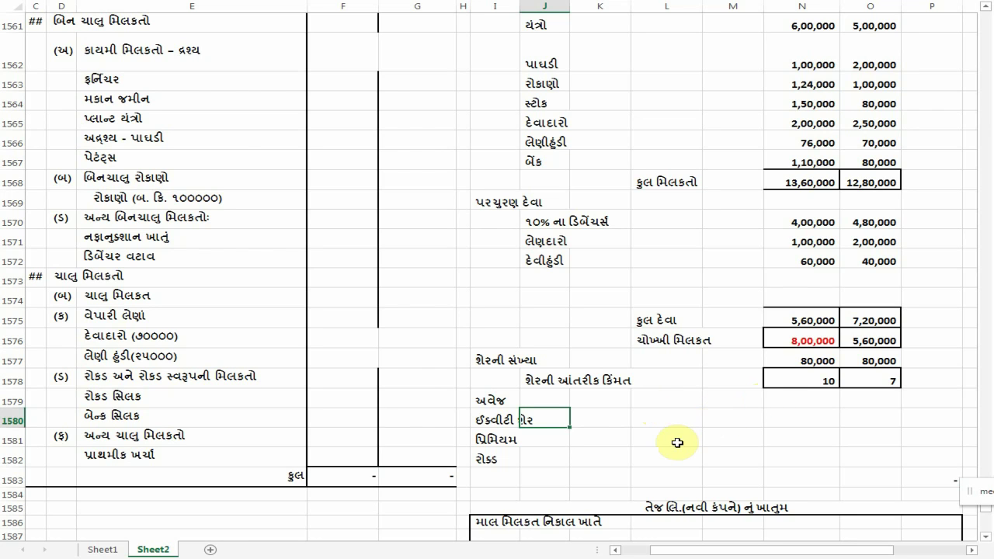
# Step: Colour માહેરા's ચોખ્ખી મિલકત amount in row 1576 red and set નાઝિયા's amount back to black
pyautogui.scroll(1, 633, 392)
pyautogui.scroll(1, 633, 392)
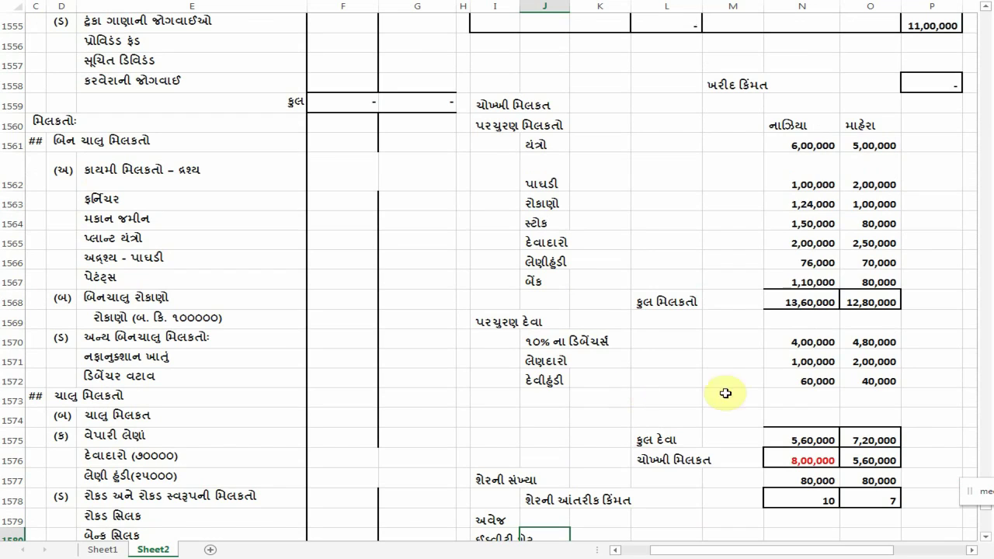
pyautogui.click(860, 461)
pyautogui.rightClick(860, 461)
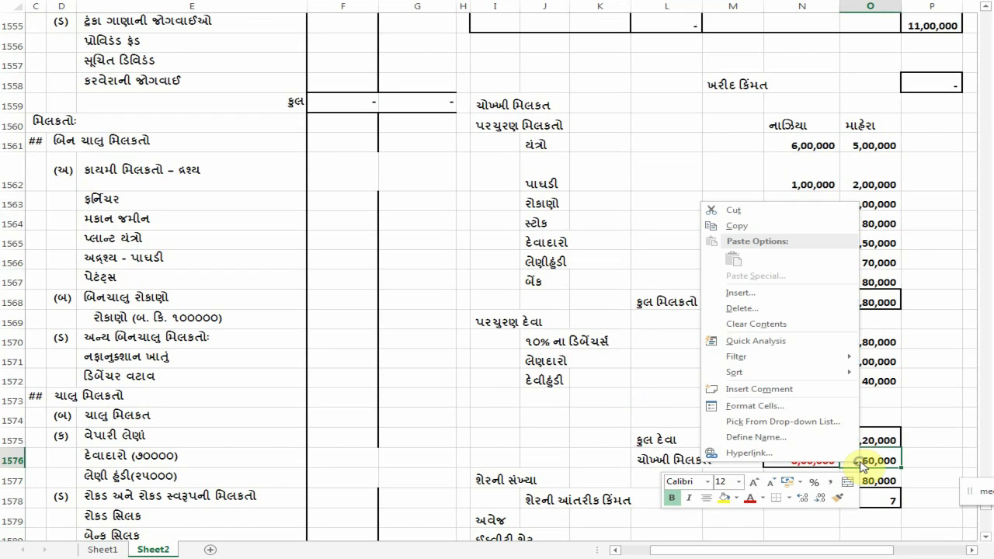
pyautogui.click(776, 462)
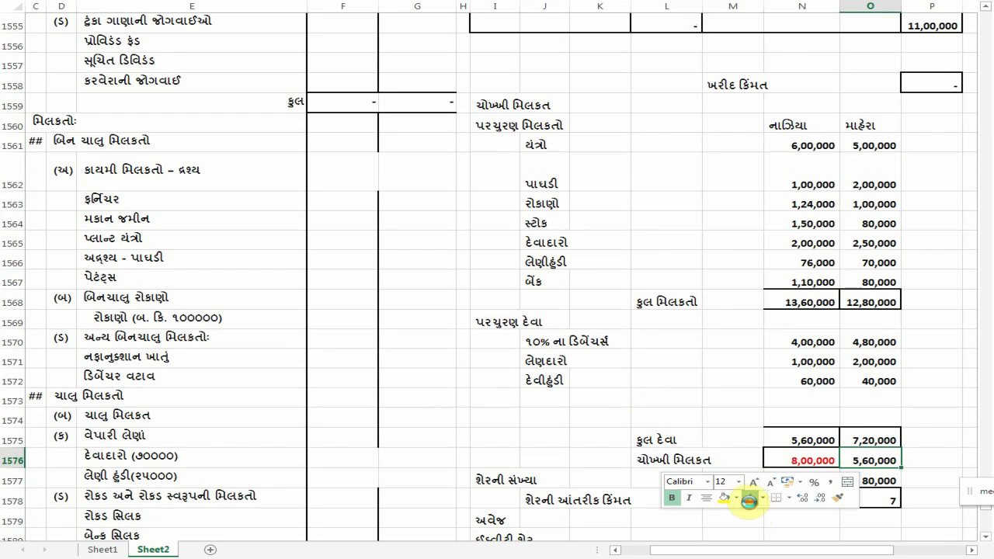
pyautogui.rightClick(789, 460)
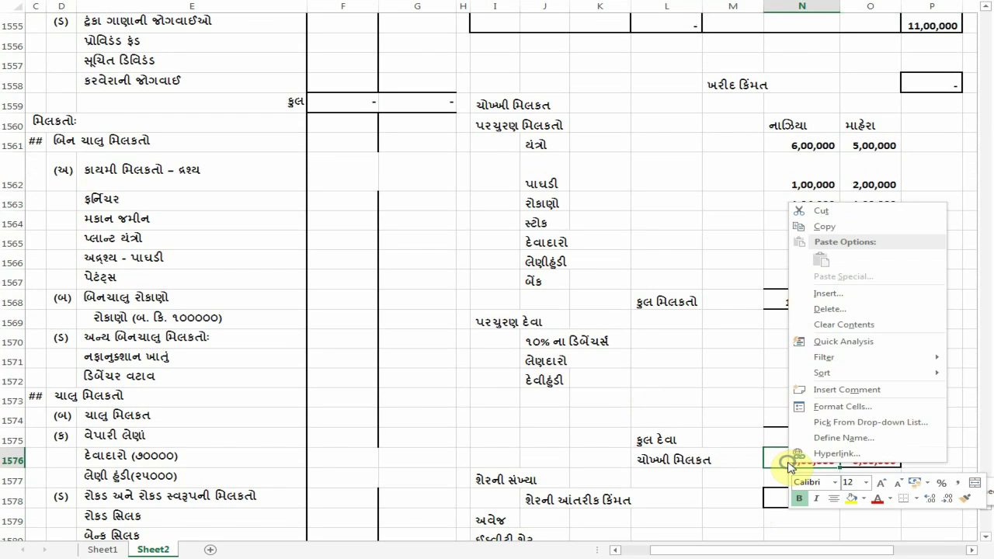
pyautogui.click(890, 499)
pyautogui.click(868, 367)
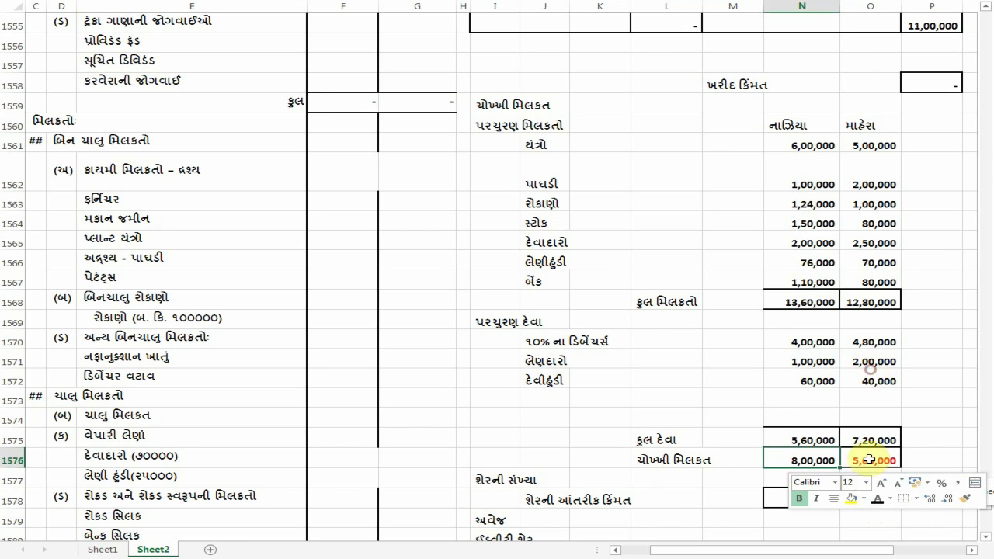
# Step: Enter 5,60,000 in column P of the ઈક્વીટી શેર row under અવેજ
pyautogui.click(741, 518)
pyautogui.scroll(-2, 803, 462)
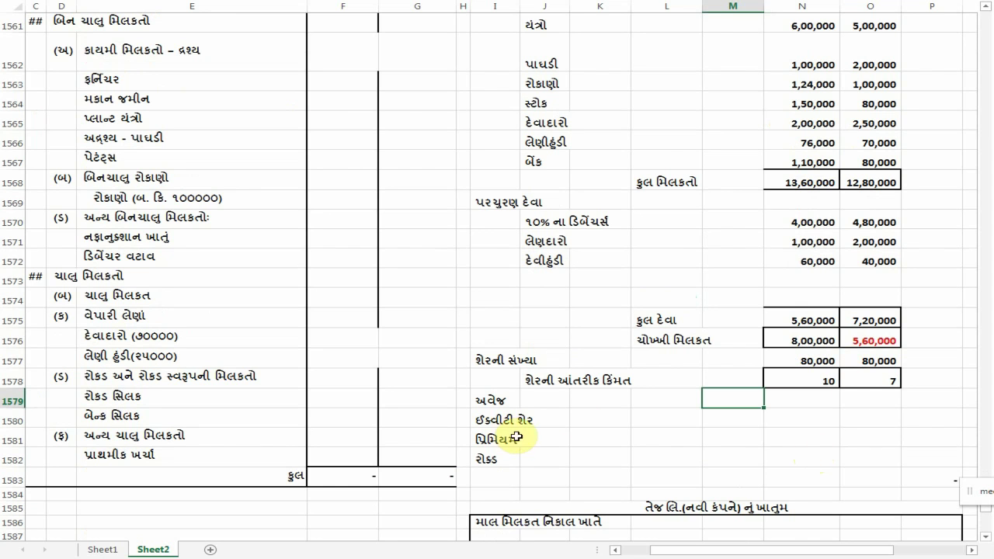
pyautogui.click(574, 401)
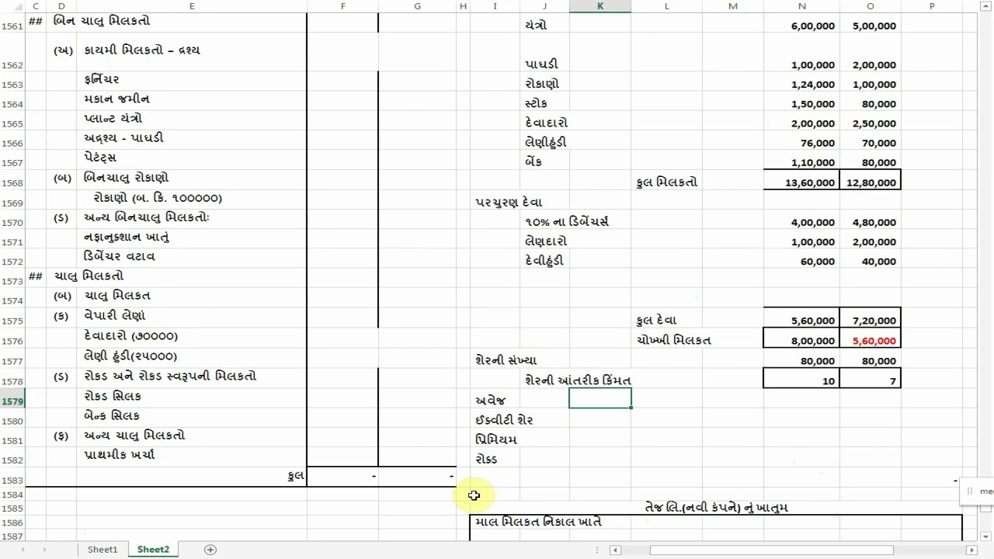
pyautogui.click(926, 457)
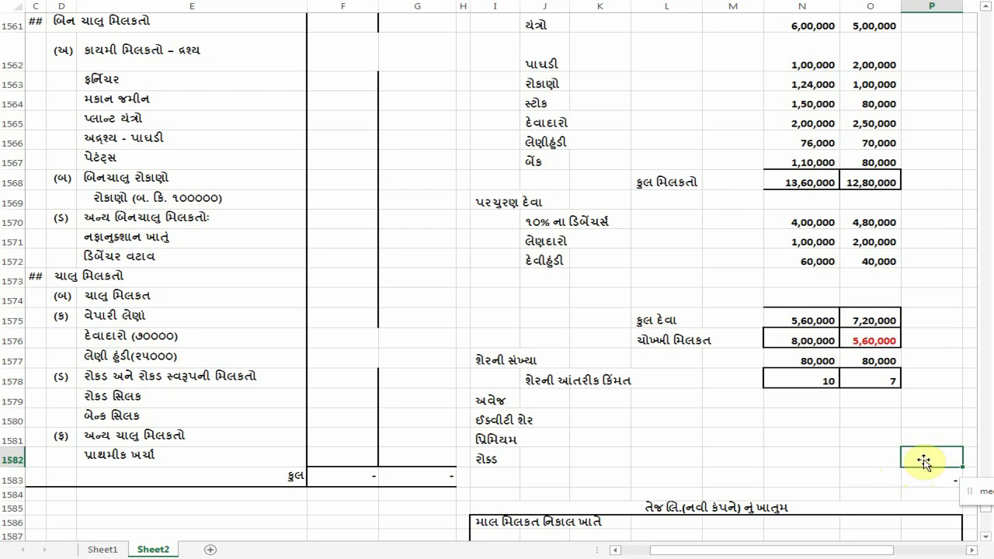
pyautogui.click(919, 418)
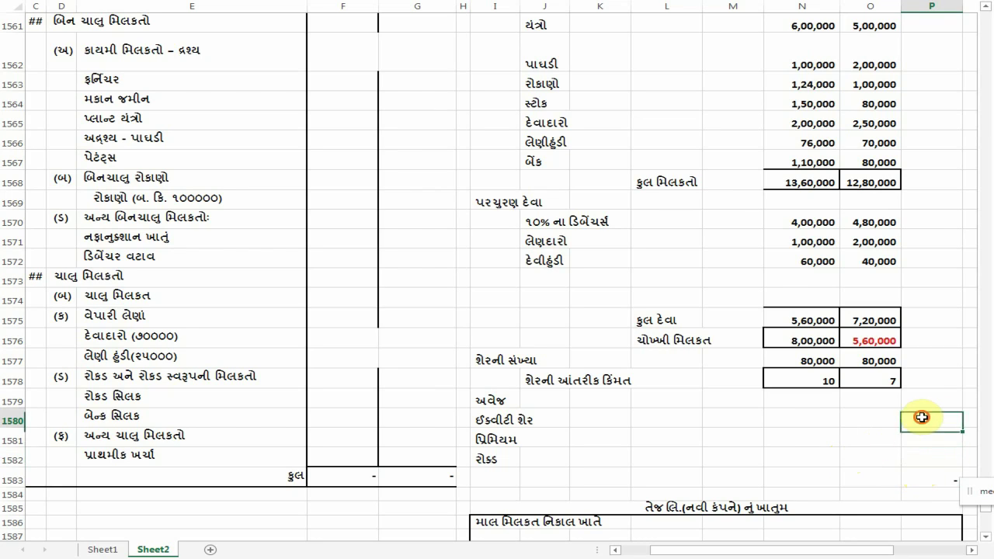
pyautogui.write('=O1576')
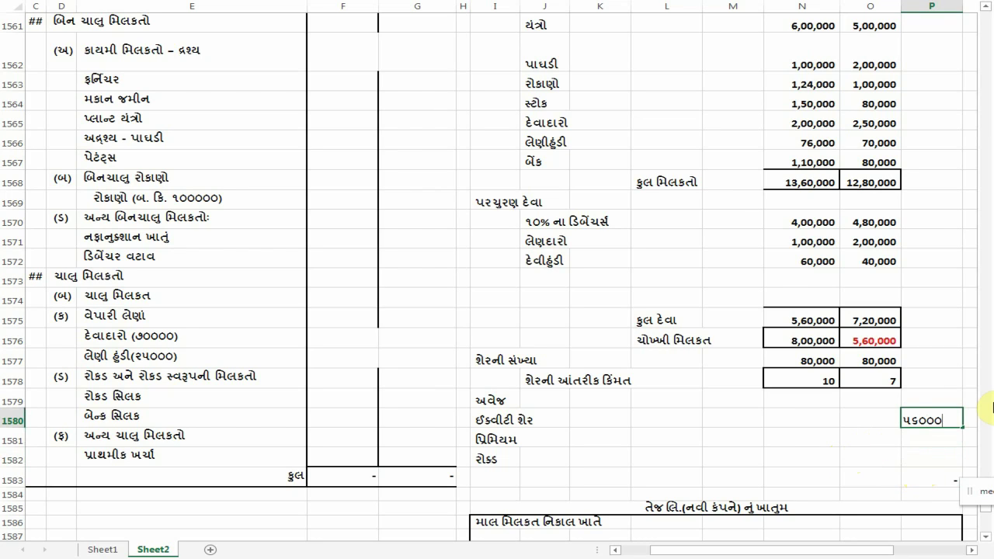
pyautogui.press('Return')
pyautogui.press('Down')
pyautogui.press('Down')
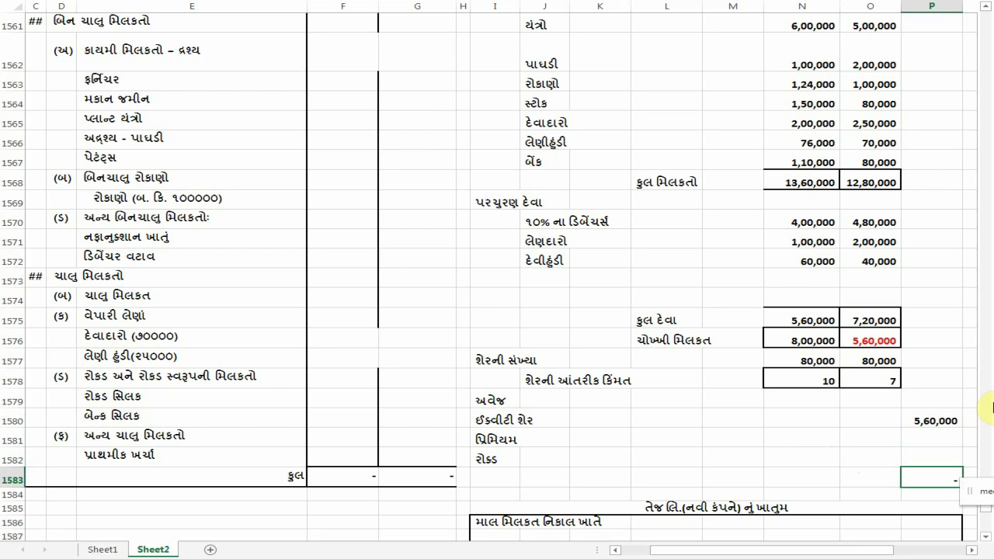
# Step: Enter 5,60,000 in O1580 of the ઈક્વીટી શેર row and clear the amount in P1580
pyautogui.press('Left')
pyautogui.press('Up')
pyautogui.press('Up')
pyautogui.press('Up')
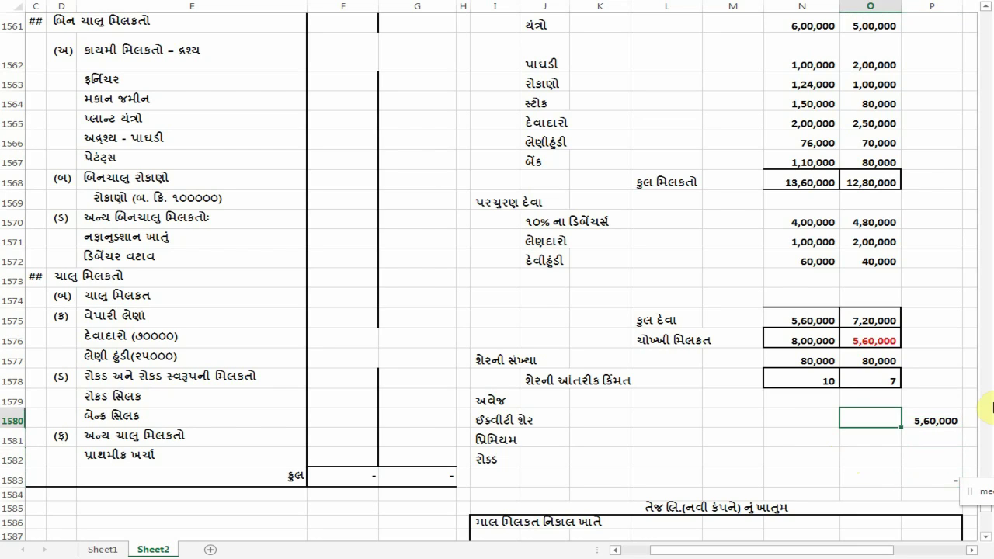
pyautogui.write('=P1580')
pyautogui.press('Return')
pyautogui.press('Right')
pyautogui.press('Up')
pyautogui.press('Delete')
pyautogui.press('Down')
pyautogui.press('Down')
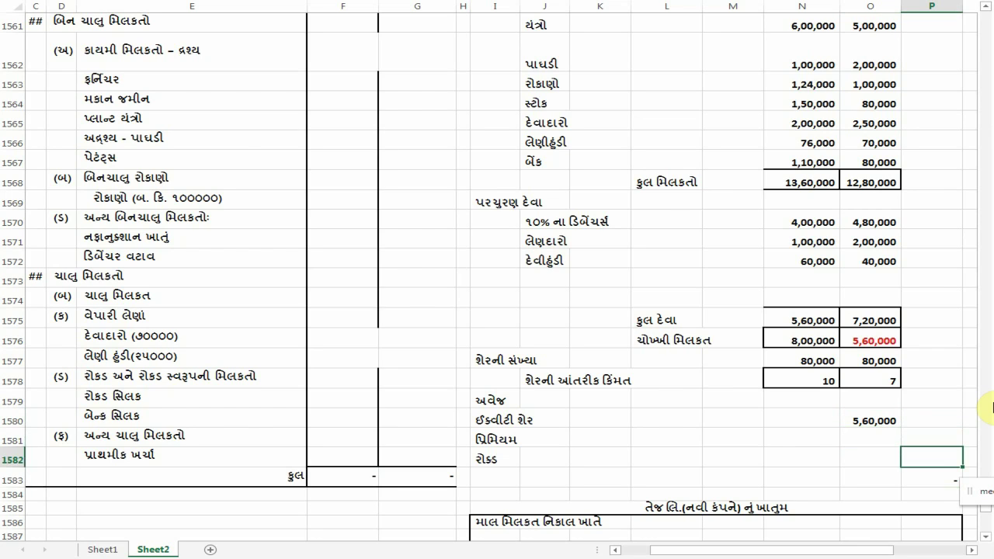
# Step: Enter 5,60,000 in P1581 of the પ્રિમિયમ row and clear the ઈક્વીટી શેર amount in O1580
pyautogui.press('Left')
pyautogui.press('Up')
pyautogui.press('Right')
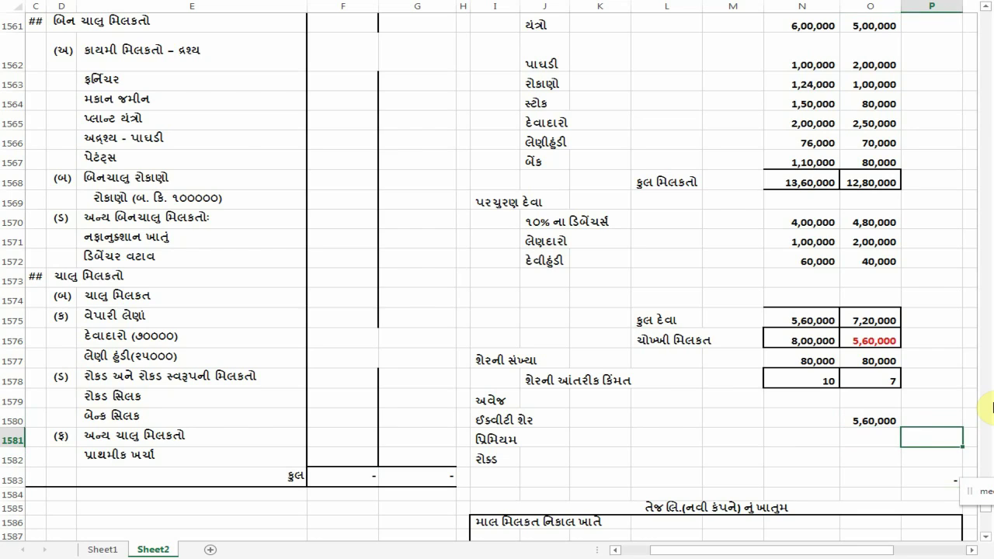
pyautogui.write('૫૬૦૦૦૦')
pyautogui.press('Return')
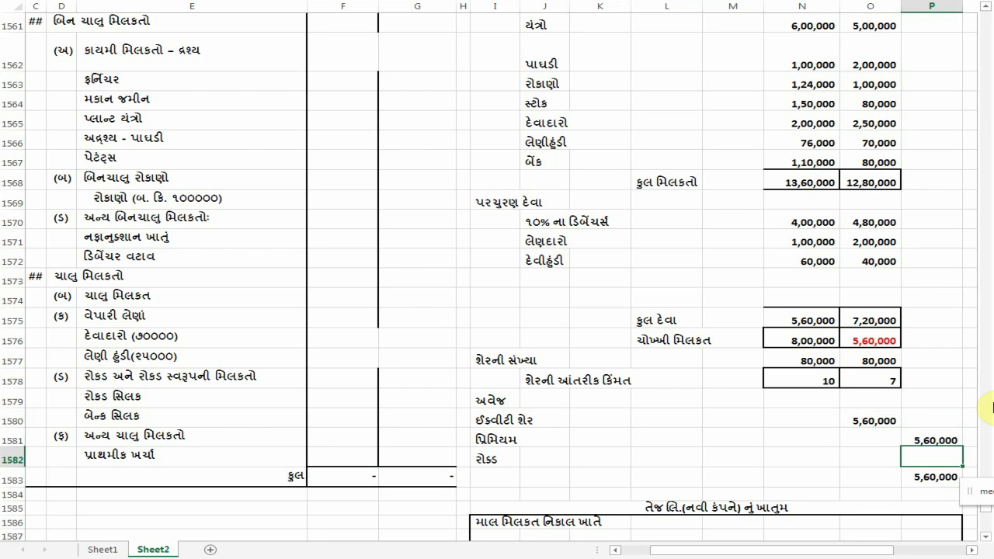
pyautogui.press('Up')
pyautogui.press('Left')
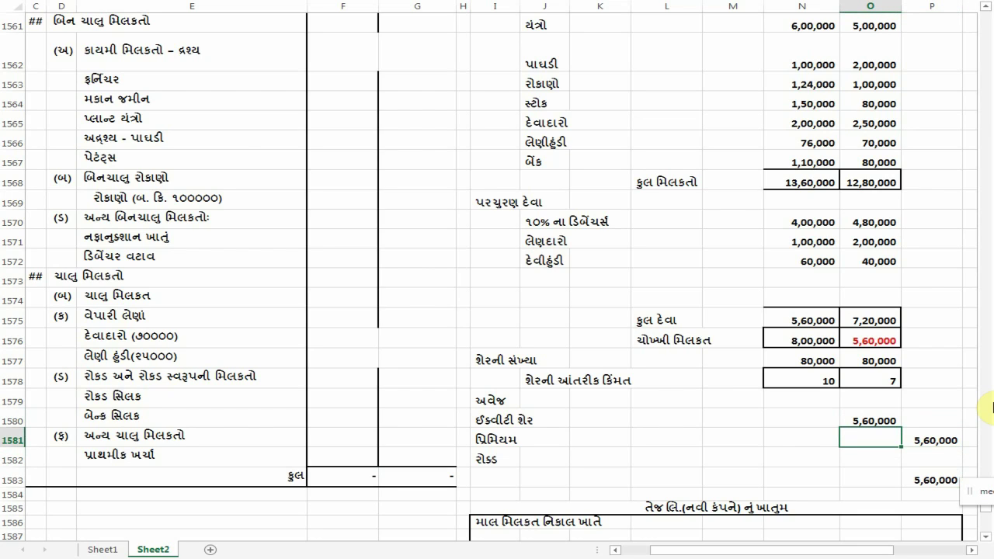
pyautogui.press('Up')
pyautogui.press('Delete')
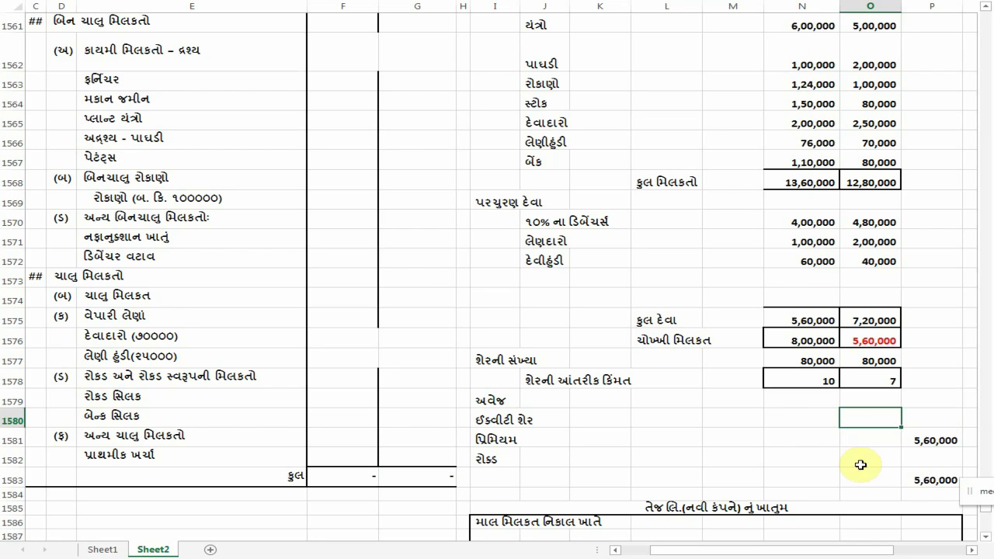
# Step: Enter ૮૦૦૦૦ in K1580 beside ઈક્વીટી શેર as the number of shares
pyautogui.click(939, 441)
pyautogui.click(936, 480)
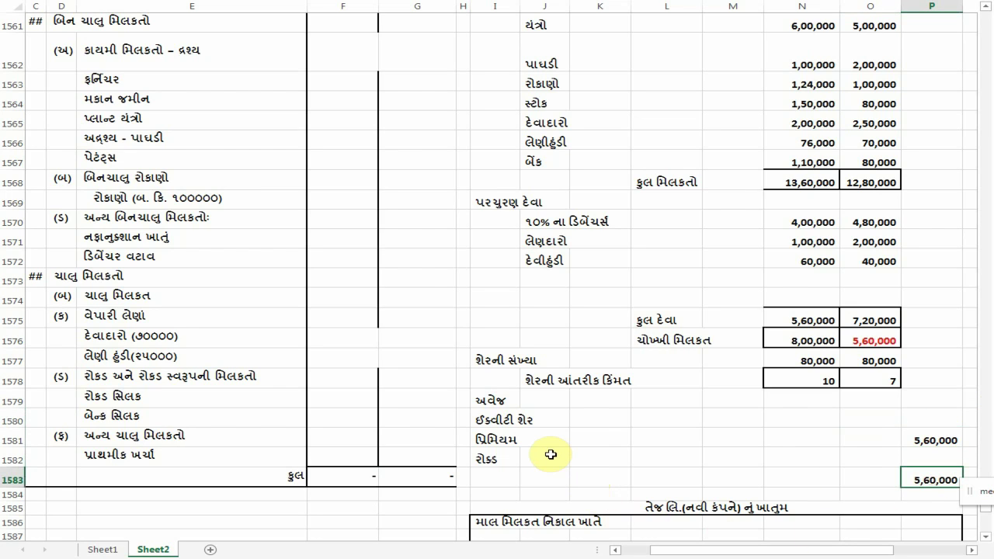
pyautogui.click(643, 432)
pyautogui.click(576, 414)
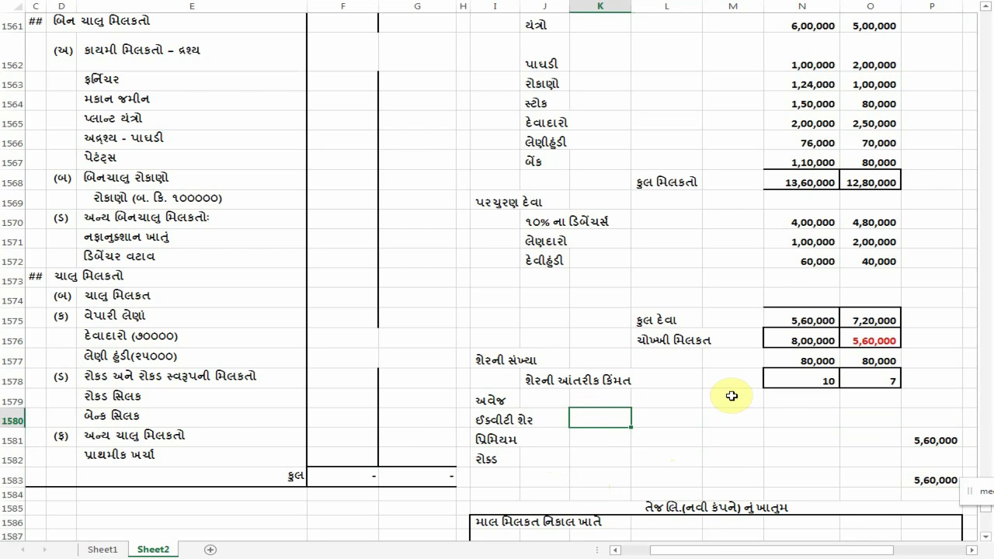
pyautogui.write('૮૦૦૦૦')
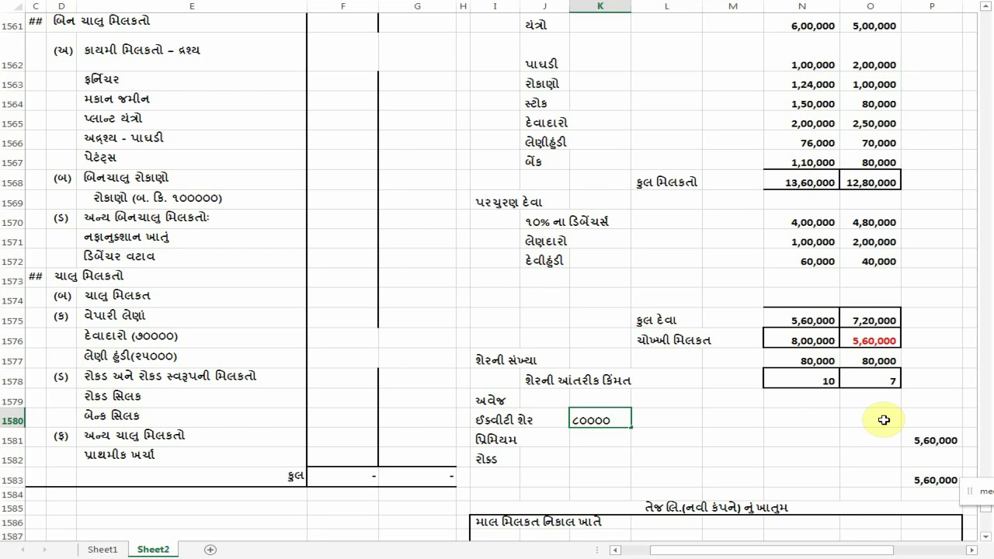
pyautogui.write('ક્ષ')
pyautogui.press('BackSpace')
pyautogui.write('ક')
pyautogui.press('BackSpace')
pyautogui.write('ક્ષ')
pyautogui.press('BackSpace')
pyautogui.press('BackSpace')
# Step: Append x as a multiplication sign after ૮૦૦૦૦ in the ઈક્વીટી શેર working in K1580
pyautogui.rightClick(646, 558)
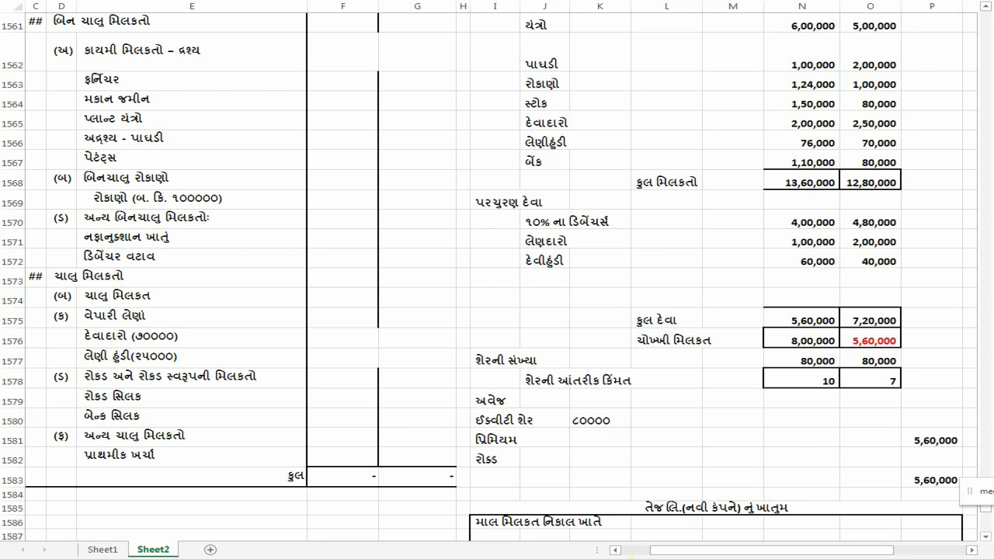
pyautogui.click(683, 479)
pyautogui.click(590, 420)
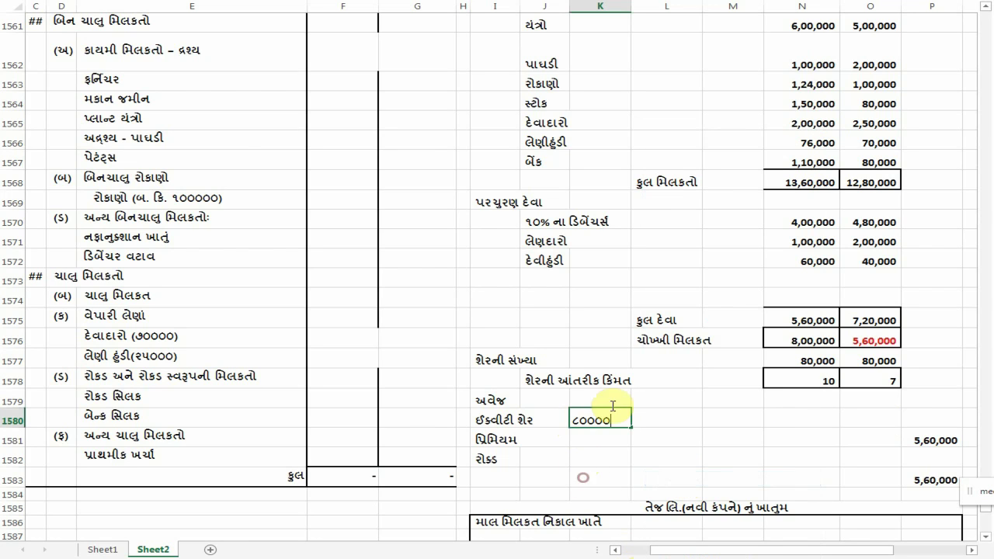
pyautogui.write('x')
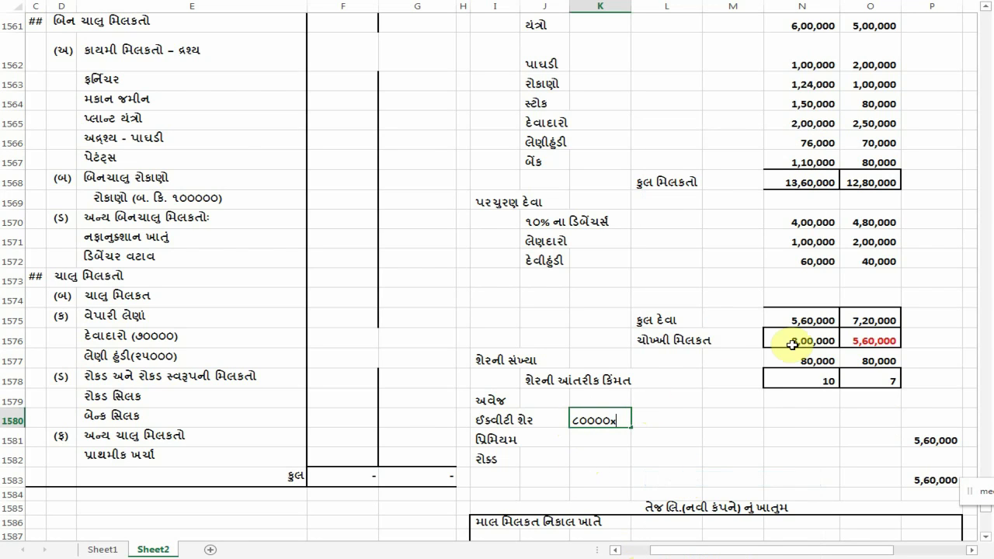
# Step: Set the font colour of Mahera's intrinsic share value in O1578 and share count in O1577 to red
pyautogui.click(878, 381)
pyautogui.rightClick(878, 382)
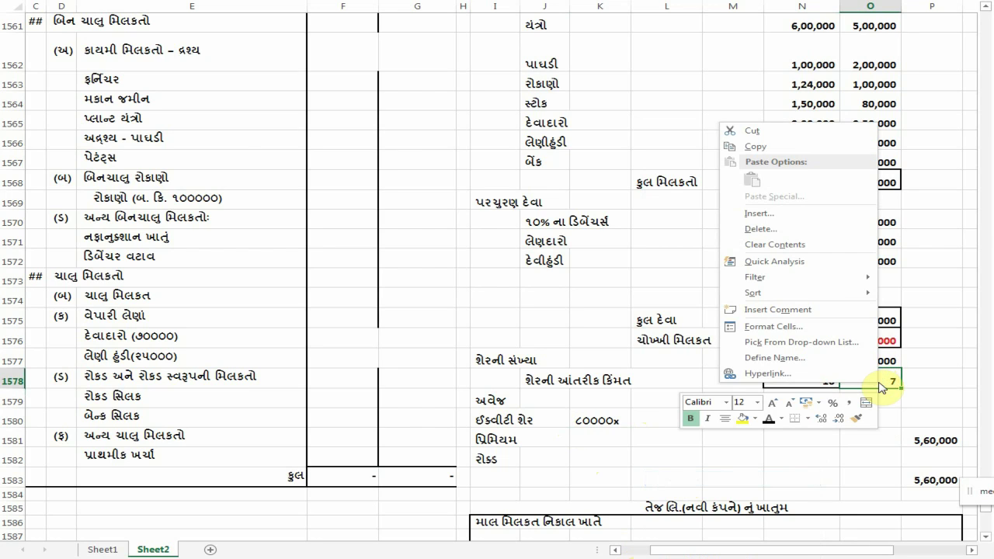
pyautogui.click(781, 418)
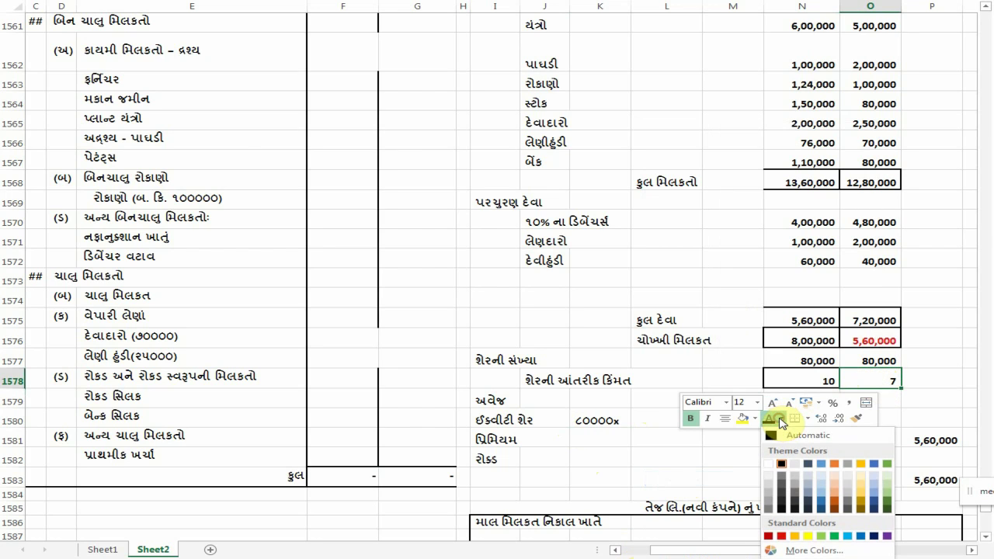
pyautogui.click(781, 536)
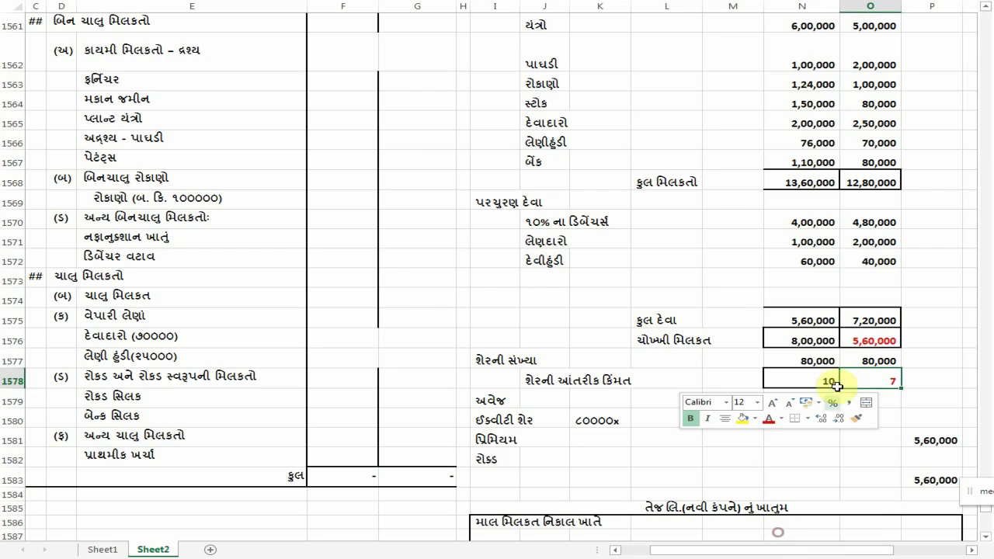
pyautogui.rightClick(870, 361)
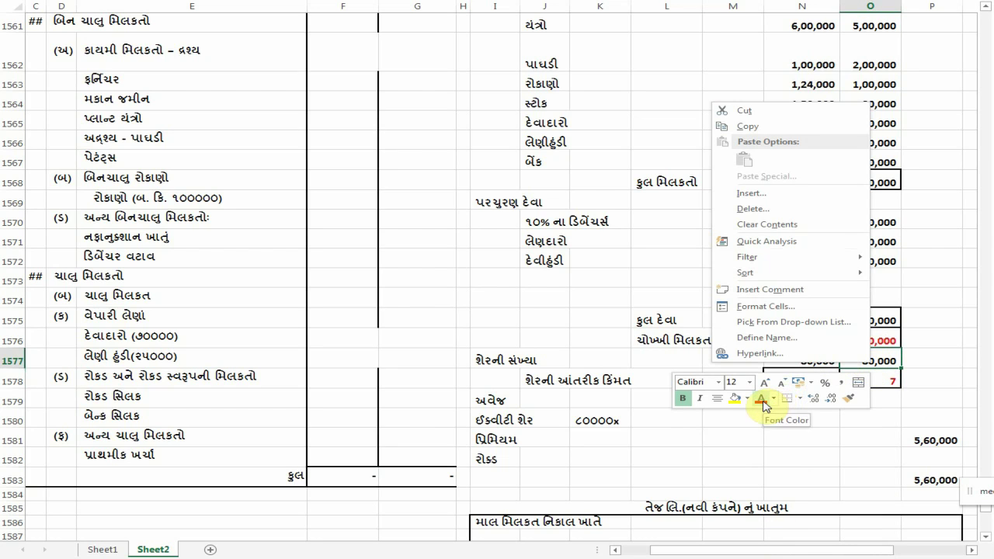
pyautogui.click(722, 435)
# Step: Complete the ઈક્વીટી શેર working in K1580 as ૮૦૦૦૦x 7/10 and enter 56,000 as the number of shares in M1580
pyautogui.click(618, 420)
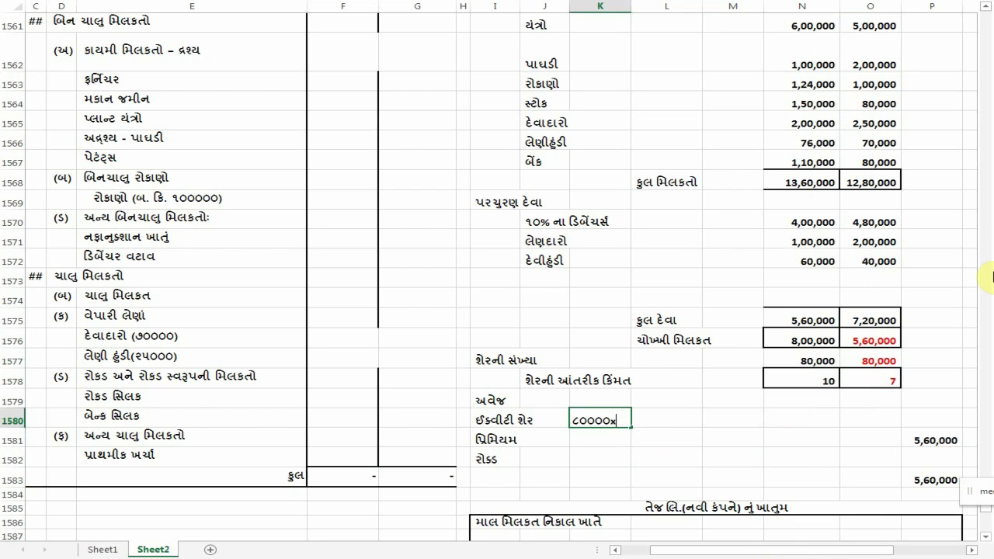
pyautogui.write('7/10')
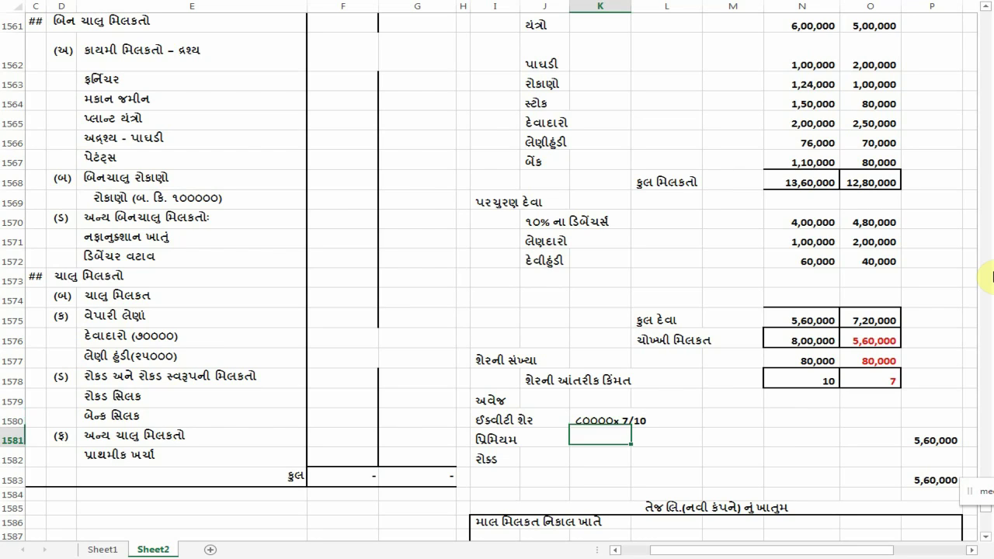
pyautogui.press('Right')
pyautogui.press('Right')
pyautogui.press('Left')
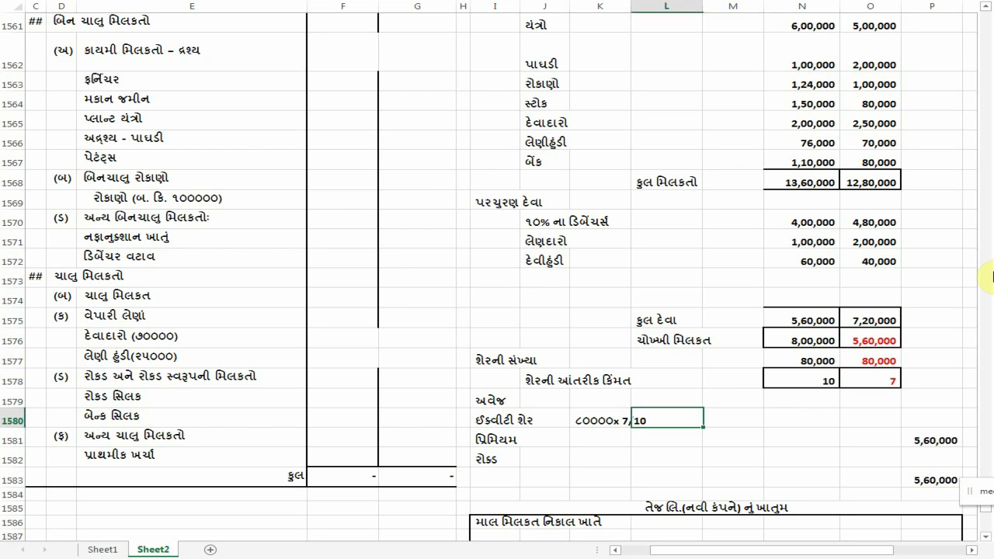
pyautogui.press('Right')
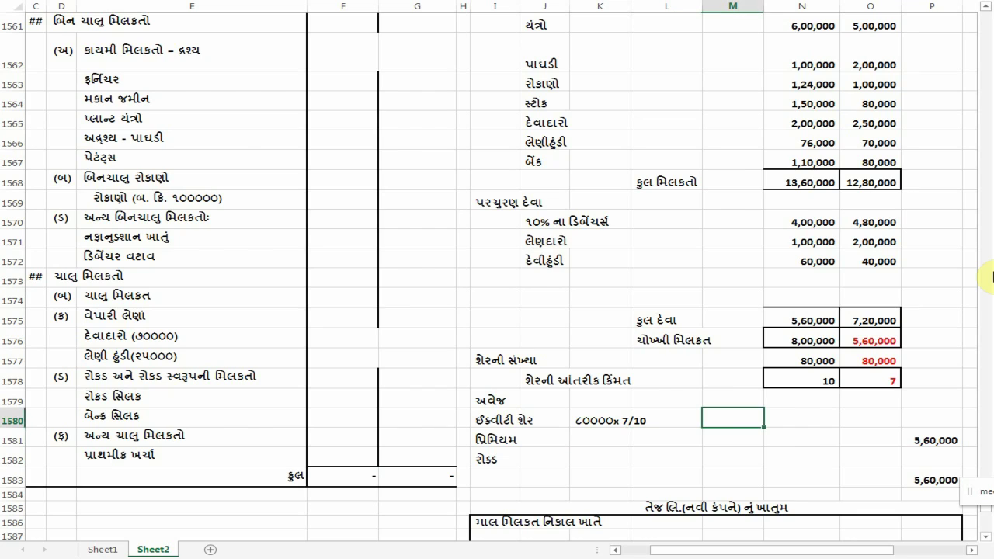
pyautogui.write('56000')
pyautogui.press('Right')
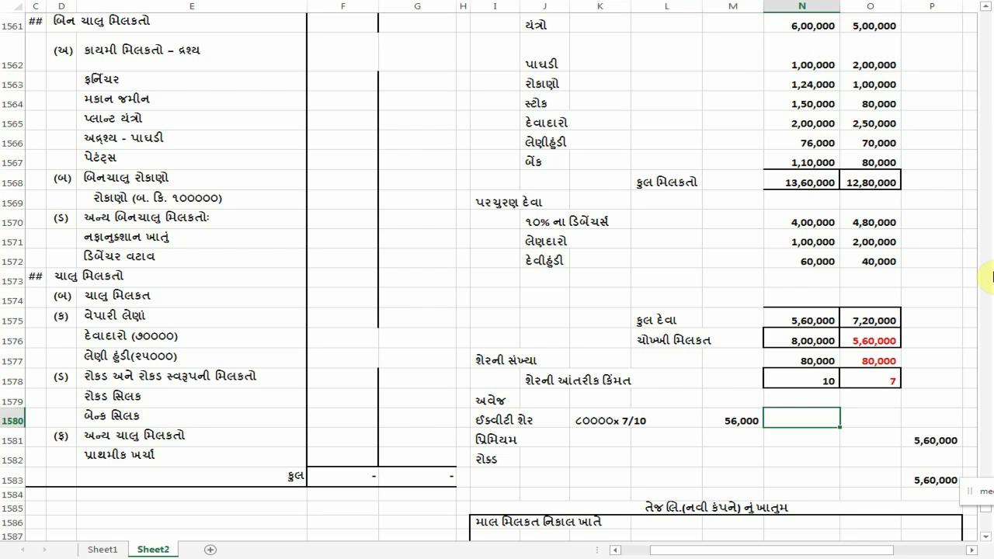
# Step: Enter 4 as the per-share rate in N1580 of the ઈક્વીટી શેર row
pyautogui.press('Up')
pyautogui.press('Up')
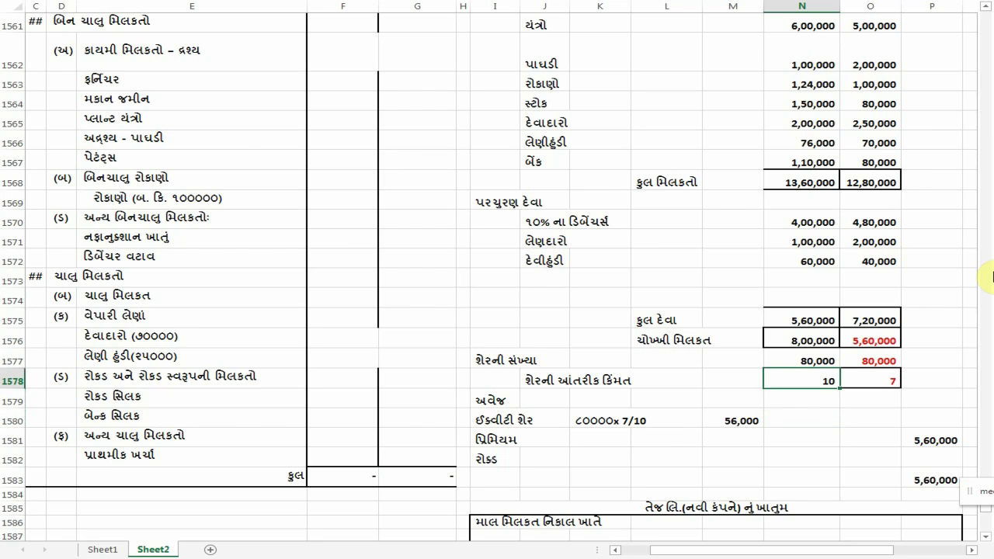
pyautogui.press('Down')
pyautogui.press('Down')
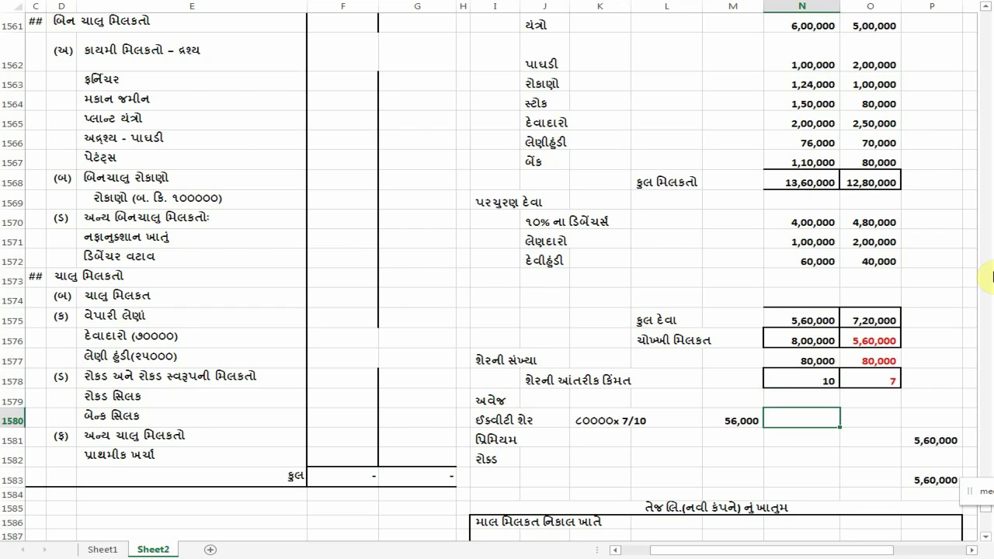
pyautogui.write('4')
# Step: Enter 6 as the per-share premium in N1581 of the પ્રિમિયમ row
pyautogui.press('Up')
pyautogui.press('Up')
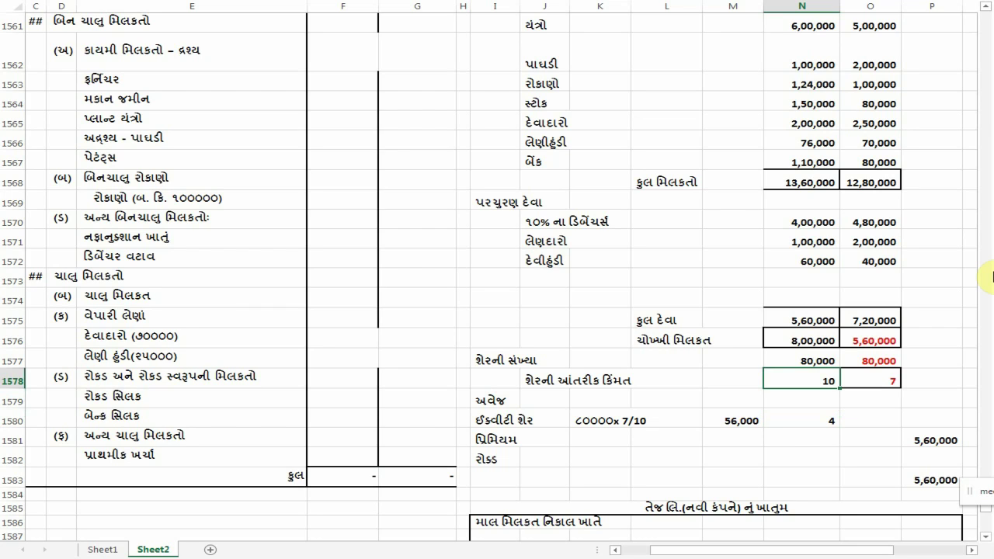
pyautogui.press('Down')
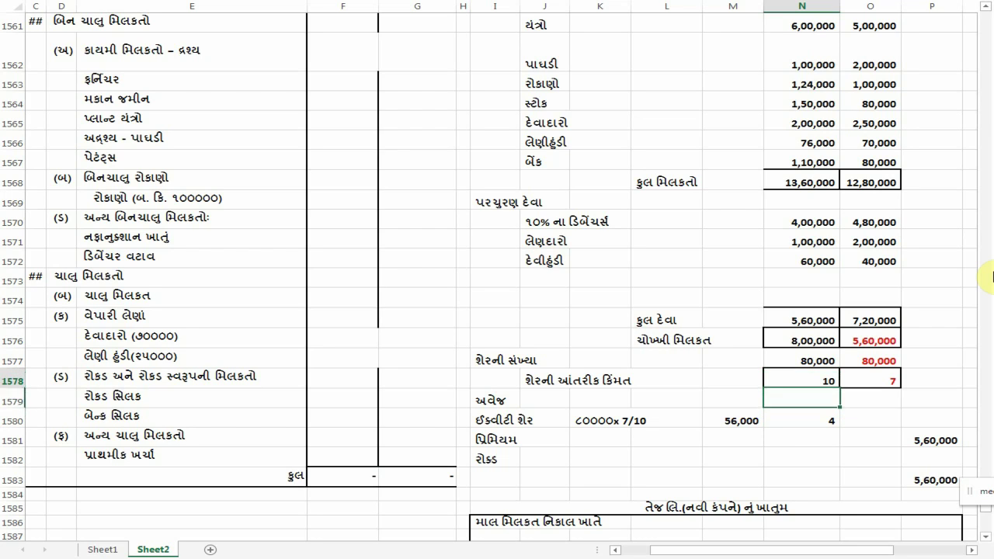
pyautogui.press('Up')
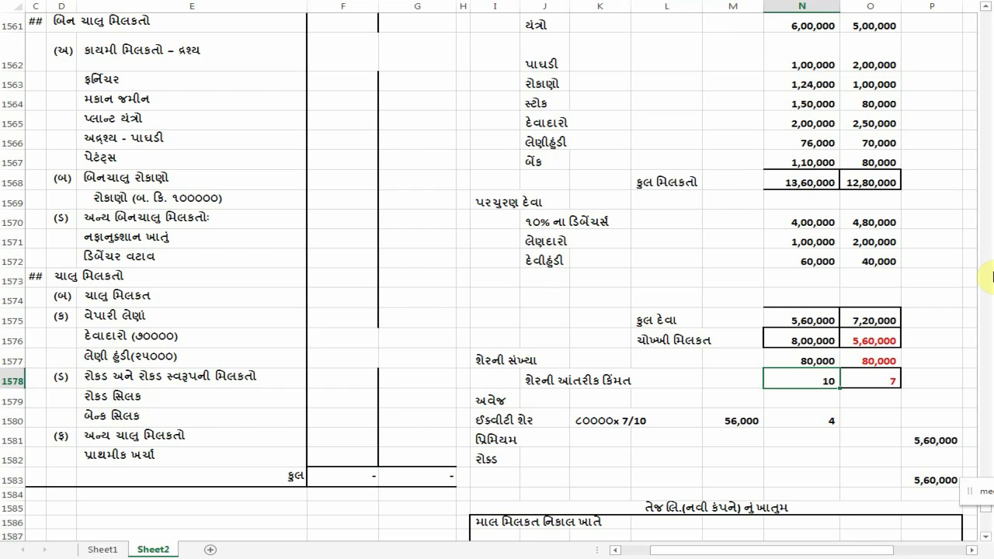
pyautogui.press('Down')
pyautogui.press('Down')
pyautogui.press('Down')
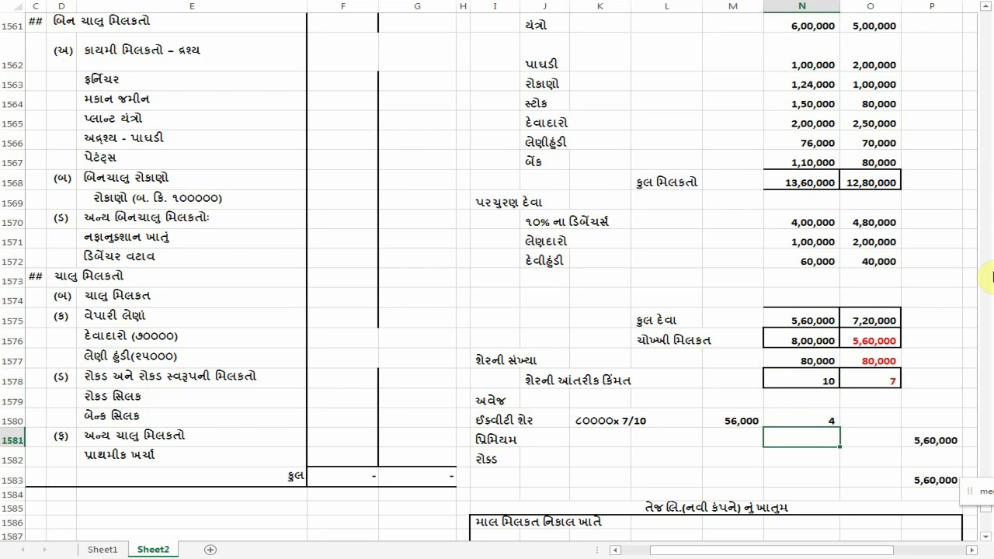
pyautogui.write('6')
# Step: Enter 56,000 as the number of shares in M1581 of the પ્રિમિયમ row
pyautogui.press('Left')
pyautogui.press('Left')
pyautogui.press('Right')
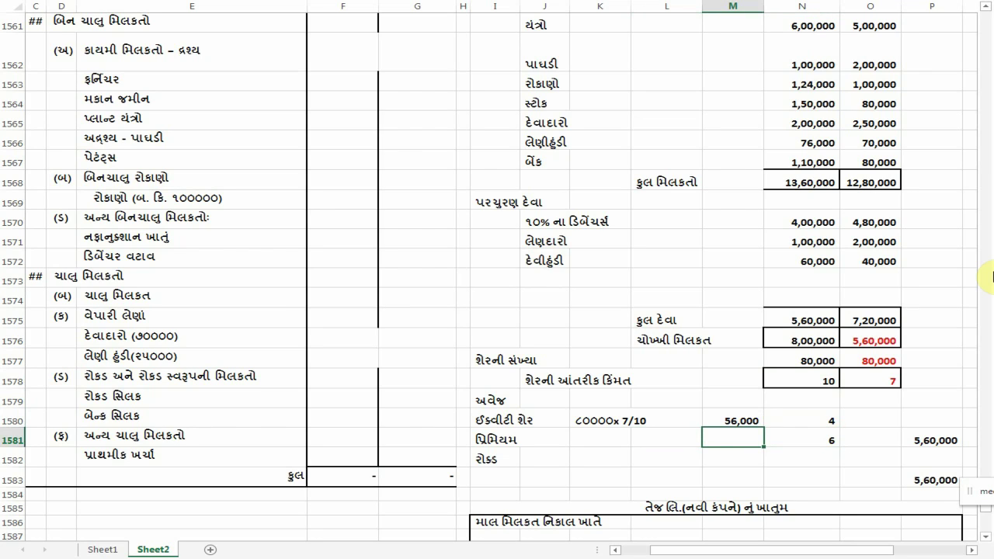
pyautogui.write('560000')
pyautogui.press('Return')
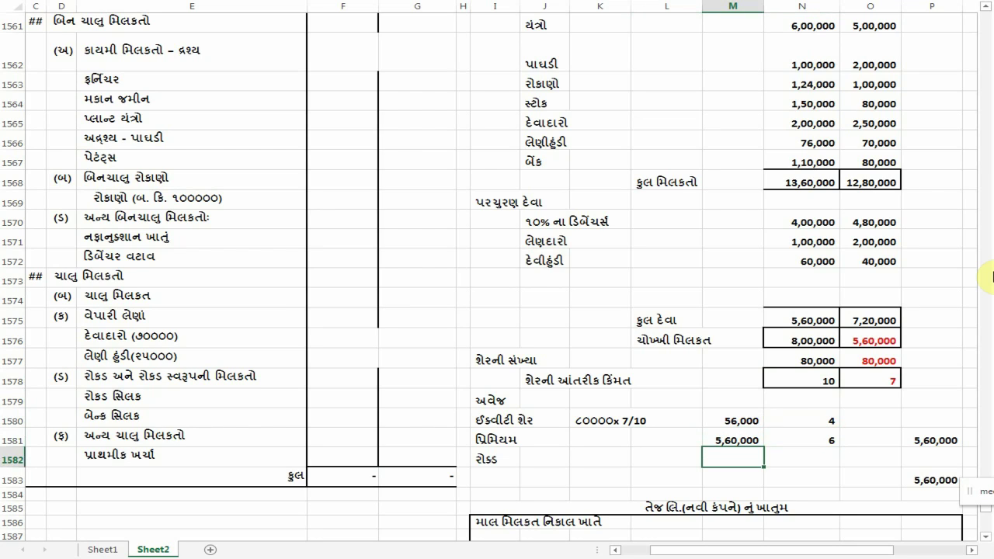
pyautogui.press('Up')
pyautogui.write('46')
pyautogui.press('BackSpace')
pyautogui.press('BackSpace')
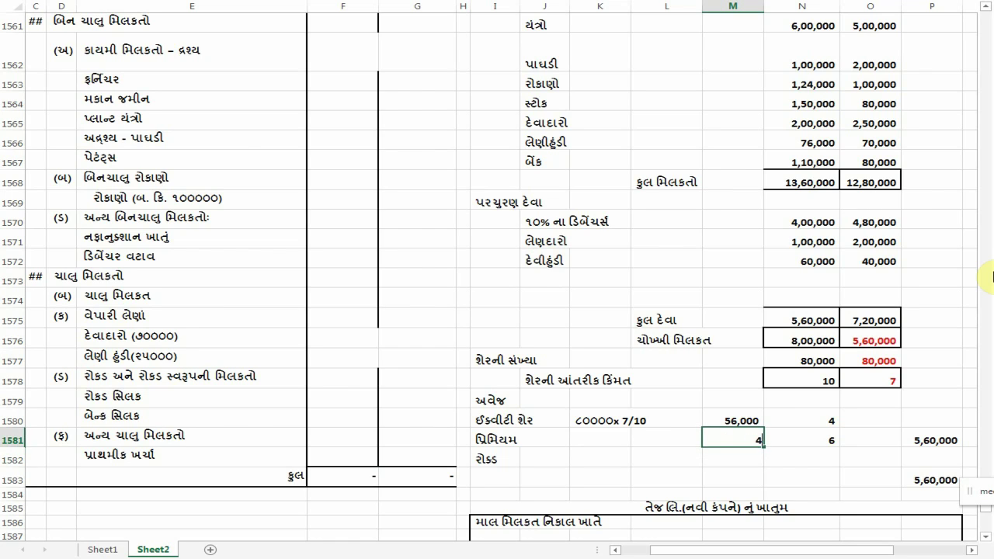
pyautogui.write('56,000')
pyautogui.press('Return')
# Step: Calculate the ઈક્વીટી શેર amount in O1580 with a formula multiplying the rate in N1580 by the shares in M1580
pyautogui.press('Up')
pyautogui.press('Right')
pyautogui.press('Right')
pyautogui.press('Up')
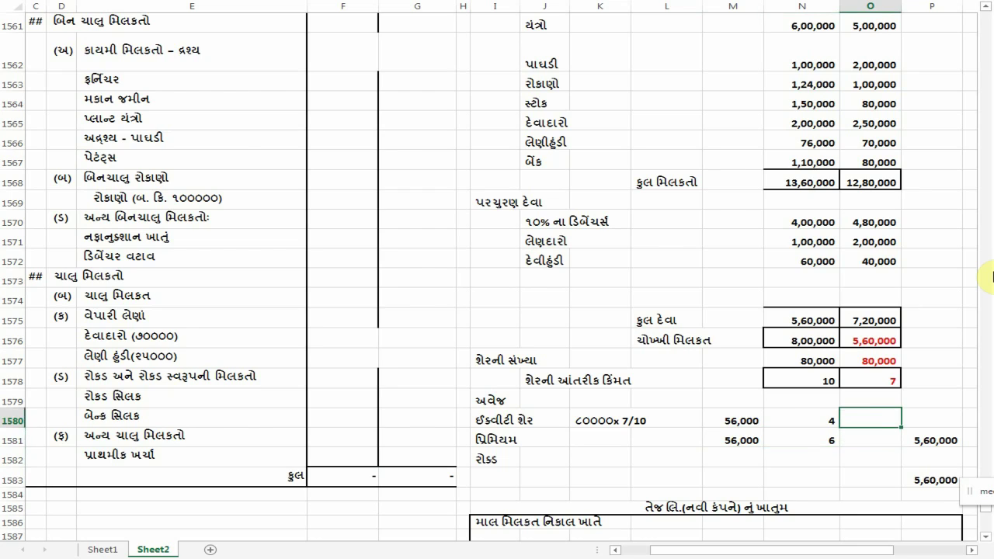
pyautogui.write('=')
pyautogui.press('Left')
pyautogui.write('*')
pyautogui.press('Left')
pyautogui.press('Left')
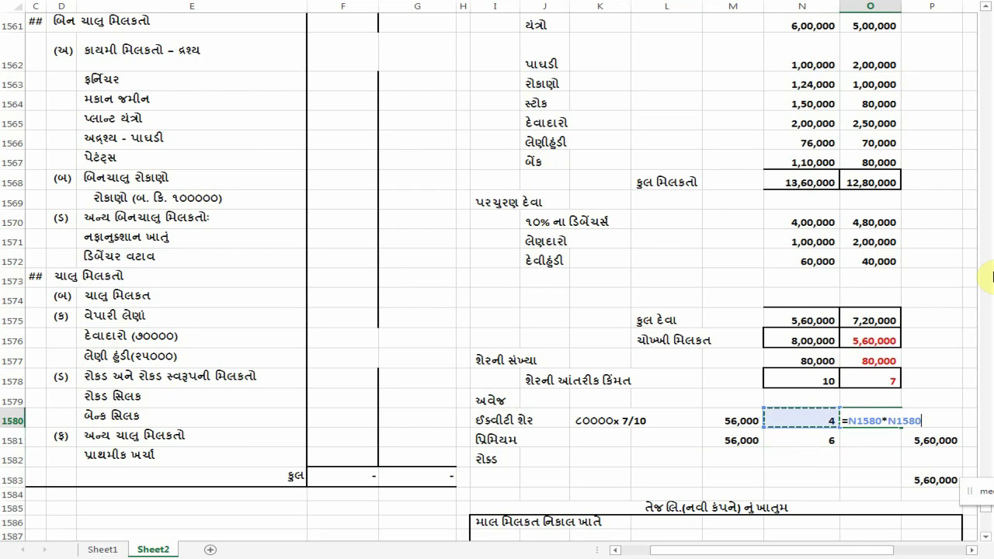
pyautogui.press('Return')
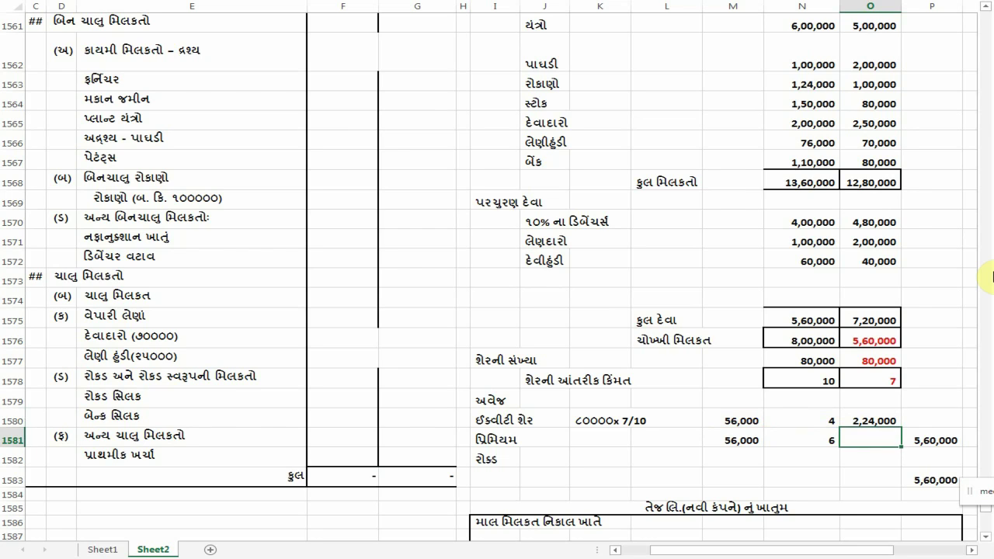
# Step: Calculate the પ્રિમિયમ amount in O1581 with a formula multiplying the rate in N1581 by the shares in M1581
pyautogui.press('Left')
pyautogui.press('Right')
pyautogui.write('=')
pyautogui.press('Left')
pyautogui.write('*')
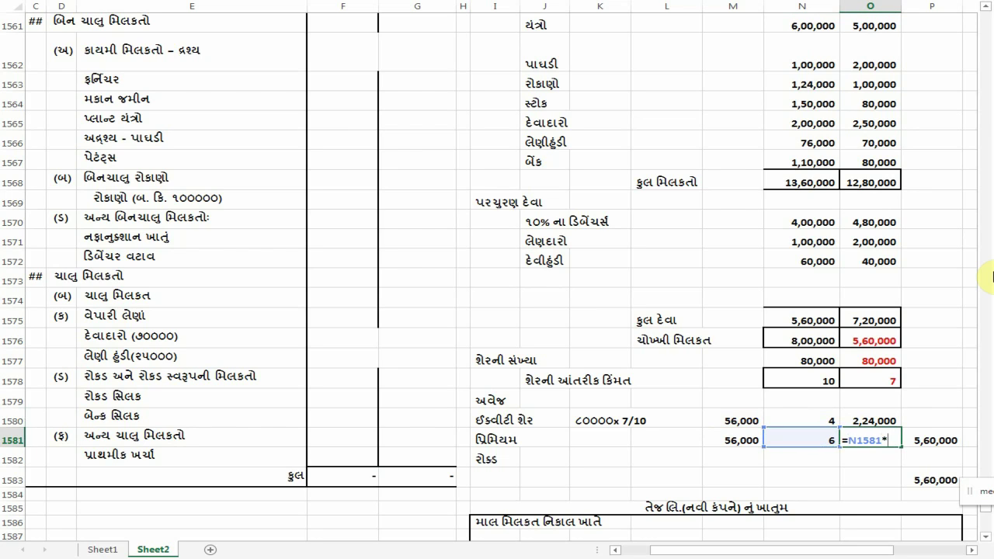
pyautogui.press('Left')
pyautogui.press('Left')
pyautogui.press('Return')
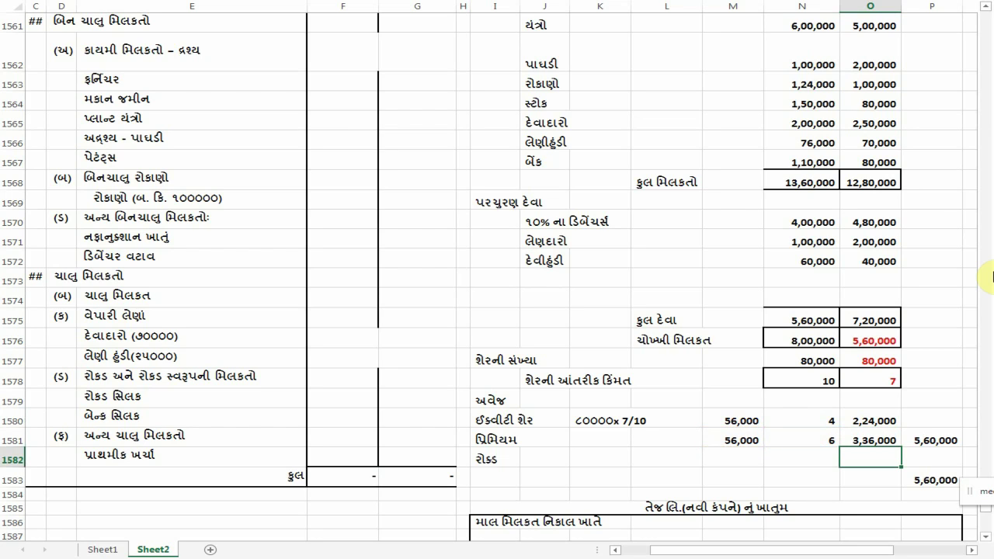
# Step: Compare the consideration total in P1583 with Mahera's net assets (ચોખ્ખી મિલકત) in O1576
pyautogui.press('Right')
pyautogui.press('Up')
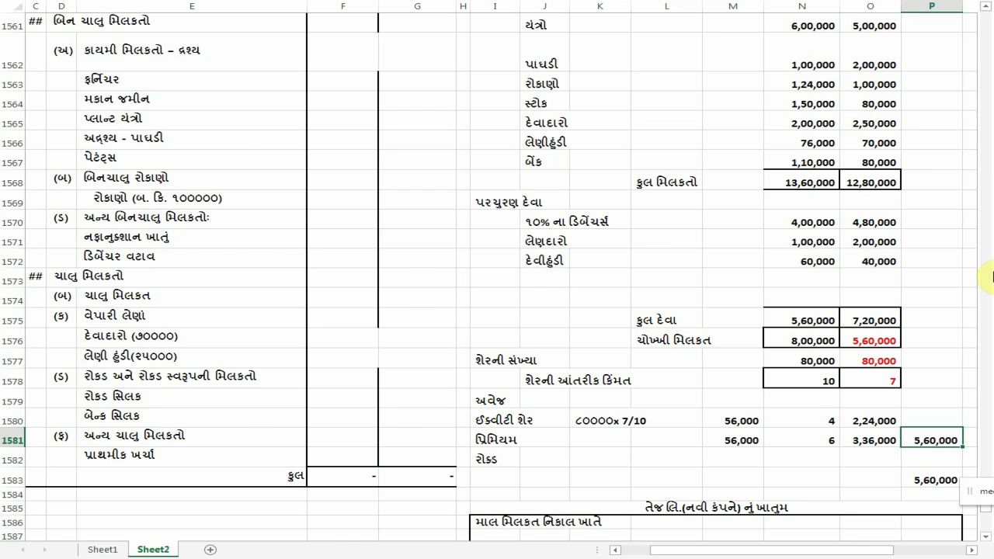
pyautogui.press('Up')
pyautogui.press('Down')
pyautogui.click(931, 483)
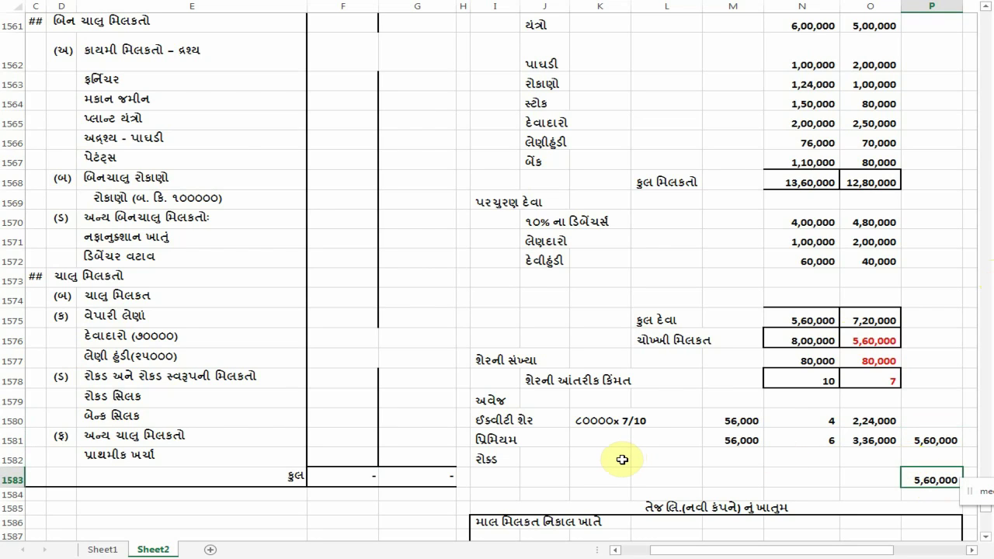
pyautogui.click(658, 345)
pyautogui.click(861, 342)
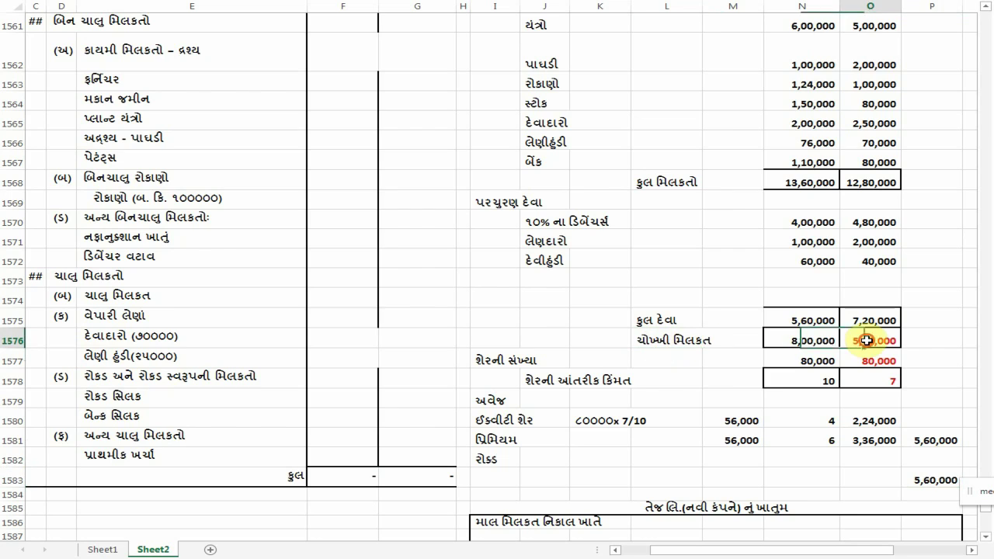
# Step: Label the consideration total row with ખરીદ કિંમત in M1583
pyautogui.click(756, 483)
pyautogui.write('kha')
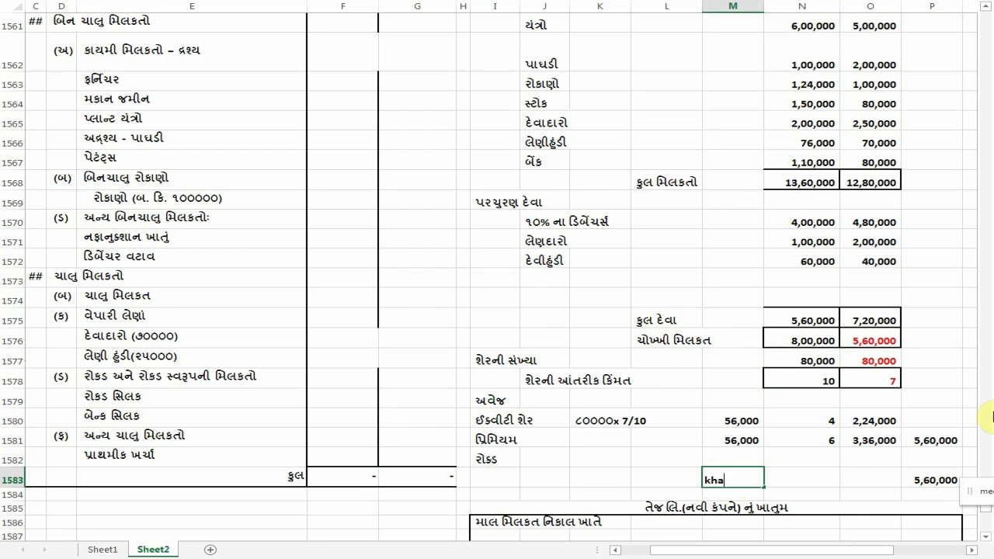
pyautogui.press('BackSpace')
pyautogui.press('BackSpace')
pyautogui.press('BackSpace')
pyautogui.write('ખ')
pyautogui.write('રીદ કિંમ')
pyautogui.write('્ત')
pyautogui.press('BackSpace')
pyautogui.press('BackSpace')
pyautogui.write('ત')
pyautogui.press('Return')
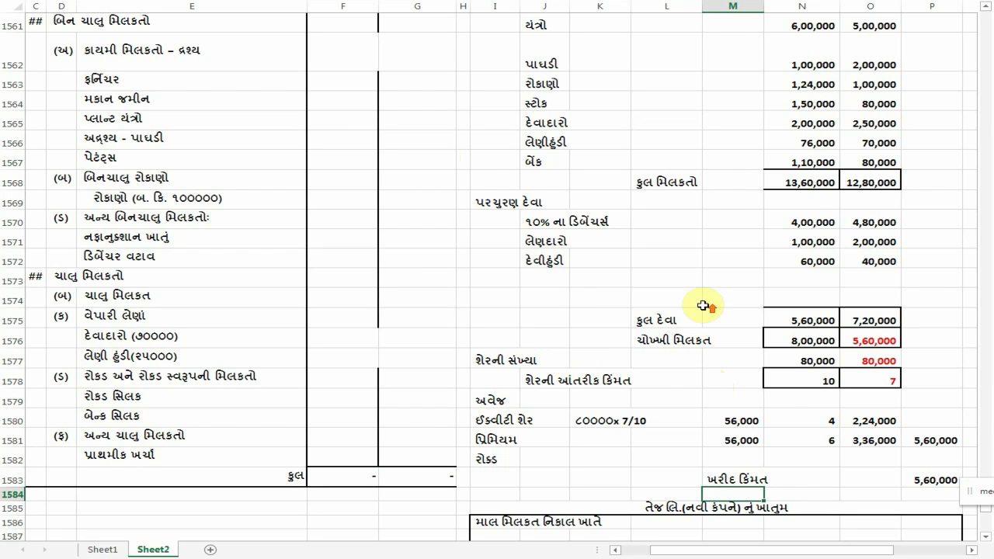
# Step: Replace તેજ with નાઝિયા in the ખરીદ કિંમત entry in M1542 of the માલ મિલકત નિકાલ ખાતું
pyautogui.scroll(7, 699, 303)
pyautogui.scroll(4, 673, 295)
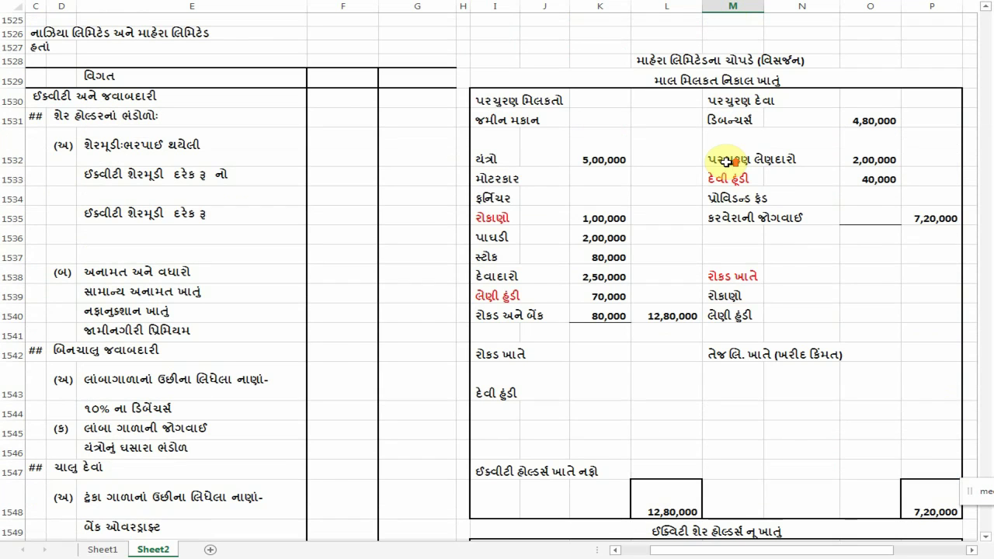
pyautogui.scroll(-1, 769, 298)
pyautogui.click(714, 309)
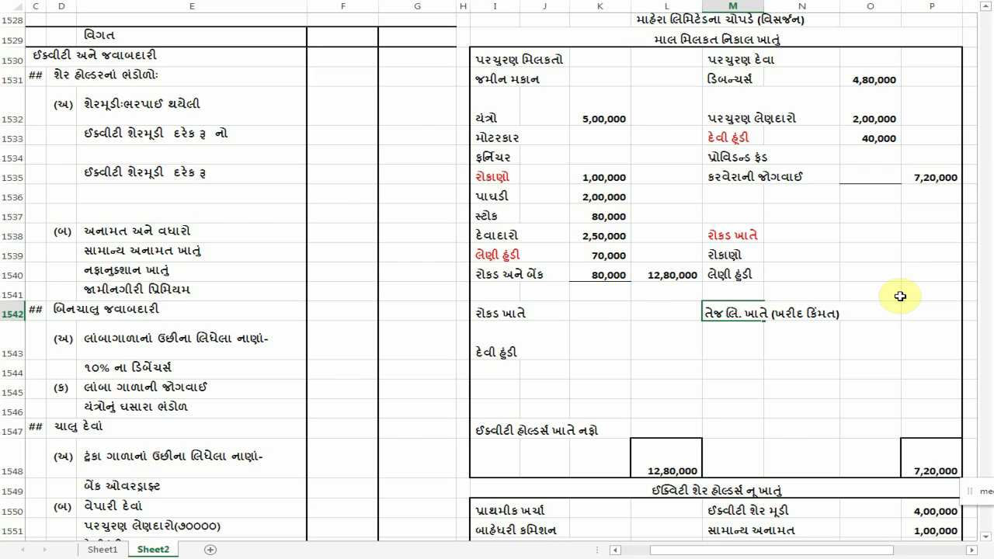
pyautogui.hotkey('shift', 'Right')
pyautogui.hotkey('shift', 'Right')
pyautogui.hotkey('shift', 'Right')
pyautogui.hotkey('shift', 'Right')
pyautogui.hotkey('shift', 'Left')
pyautogui.hotkey('shift', 'Left')
pyautogui.write('નાઝિયા')
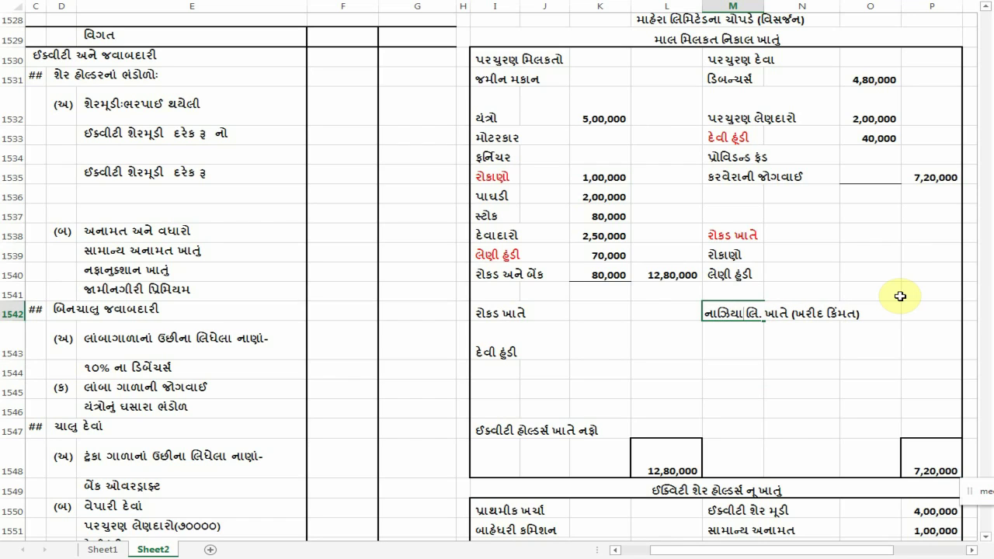
# Step: Enter ૫૬૦૦૦૦ in P1542 as the purchase price for નાઝિયા લિ. ખાતે
pyautogui.press('Tab')
pyautogui.press('Tab')
pyautogui.press('Tab')
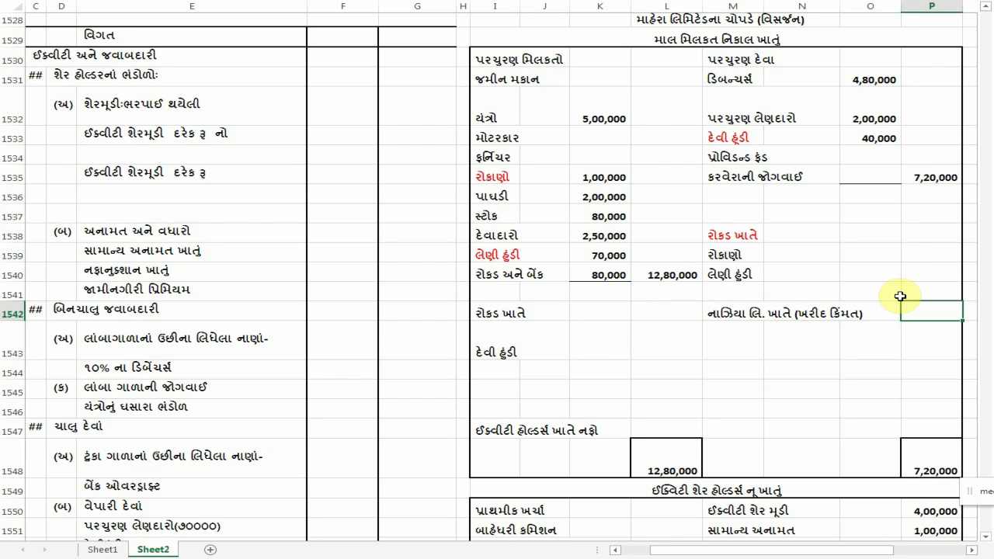
pyautogui.write('૫૬૦૦૦૦')
pyautogui.press('Return')
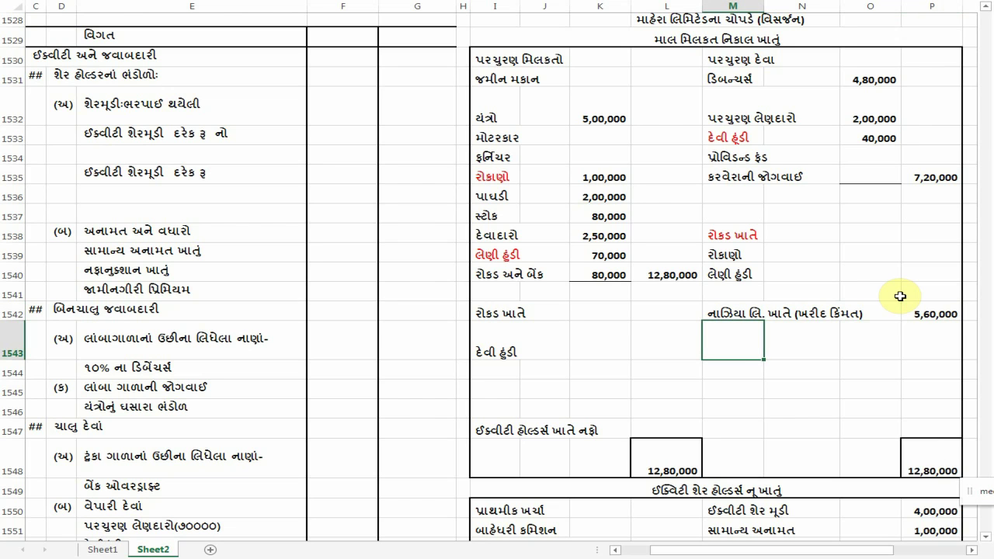
# Step: Compare Mahera's net assets and share count in O1576 and O1577 with the ખરીદ કિંમત amount in P1542
pyautogui.scroll(-12, 891, 395)
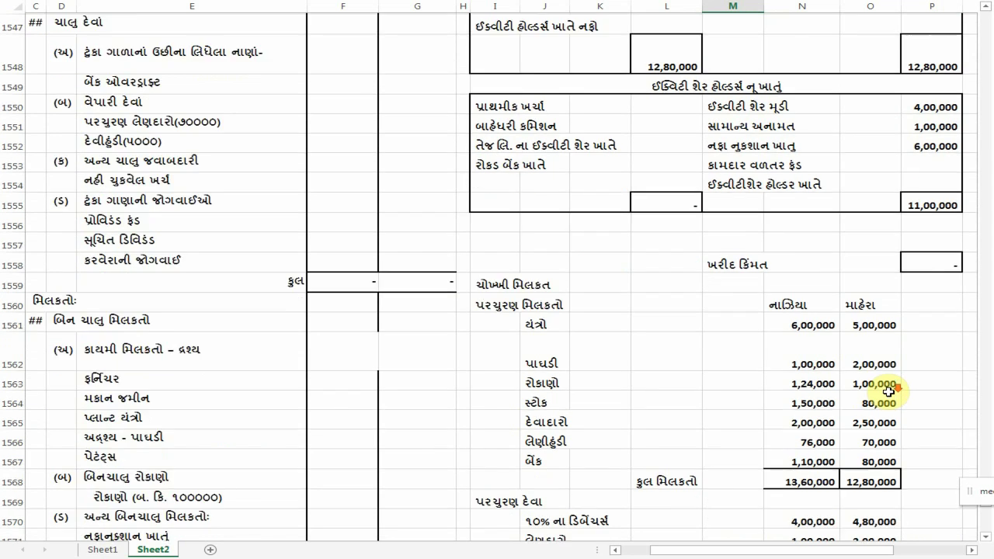
pyautogui.click(871, 262)
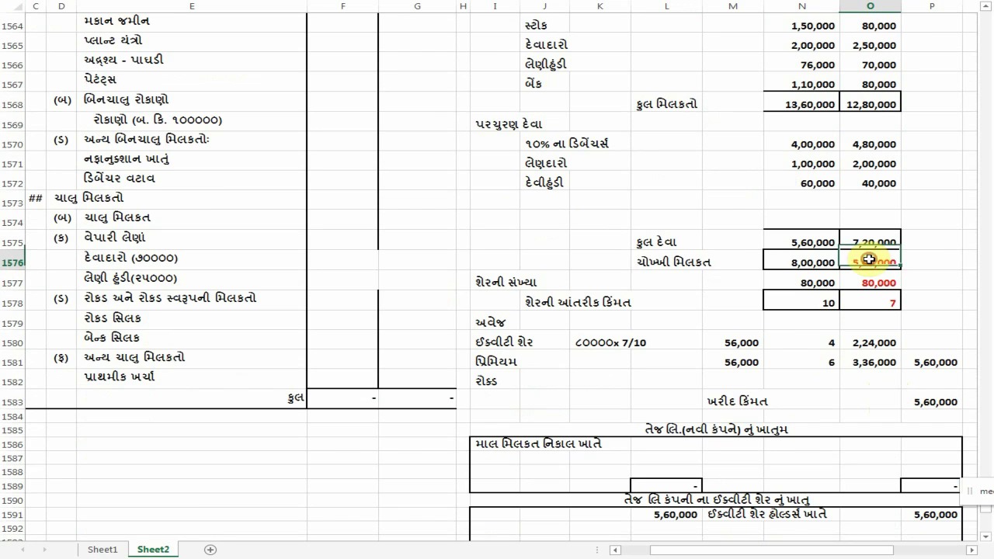
pyautogui.doubleClick(550, 264)
pyautogui.moveTo(648, 262); pyautogui.dragTo(932, 264)
pyautogui.click(871, 282)
pyautogui.scroll(8, 893, 282)
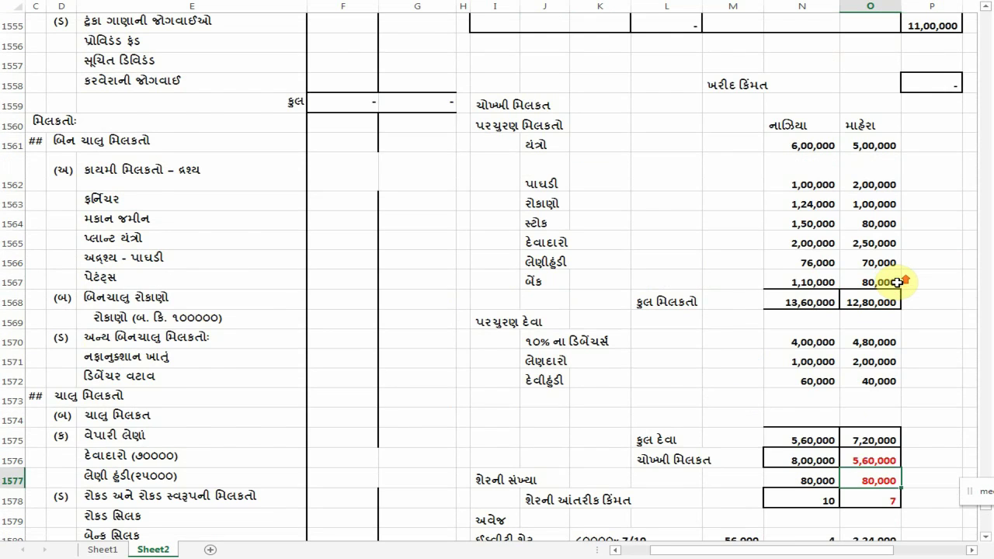
pyautogui.scroll(4, 897, 283)
pyautogui.click(928, 309)
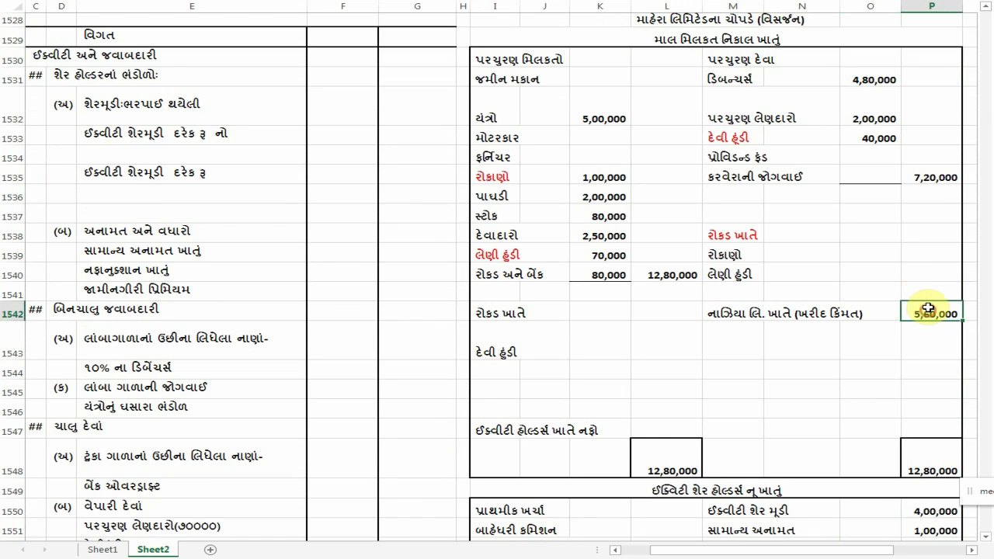
# Step: Review the અવેજ calculation against the નાઝિયા લિ. ખાતે entry and its amount in row 1542
pyautogui.scroll(-1, 928, 307)
pyautogui.scroll(-13, 929, 307)
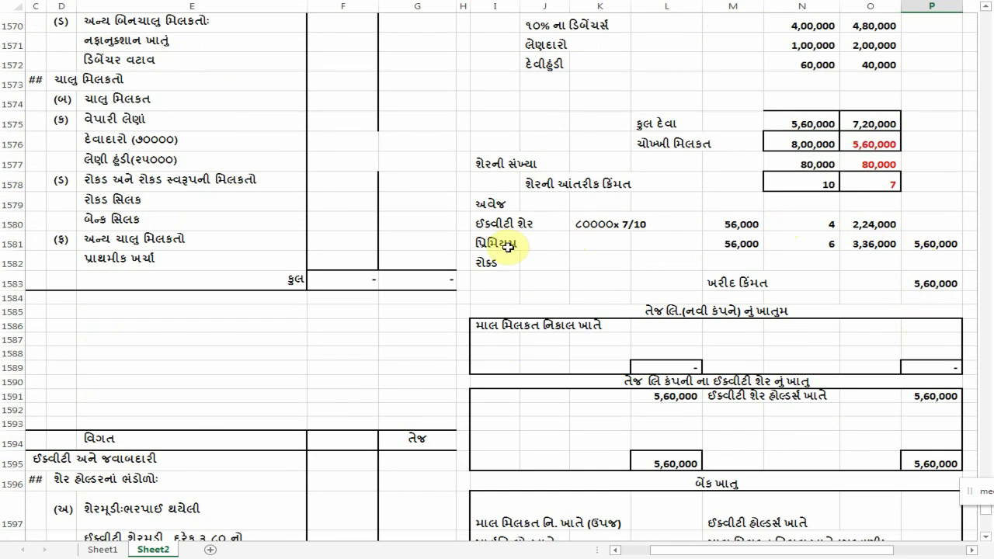
pyautogui.scroll(1, 893, 242)
pyautogui.scroll(13, 893, 242)
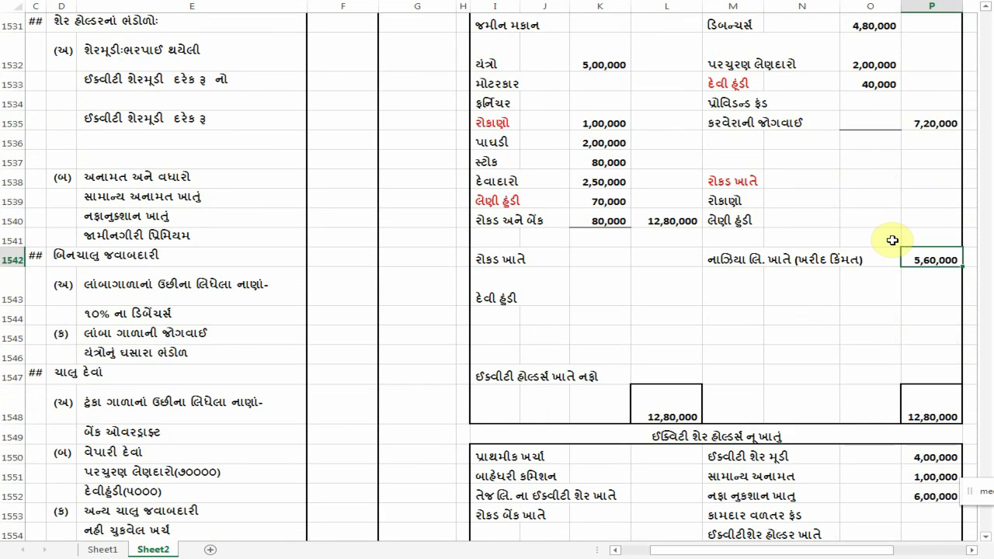
pyautogui.press('Down')
pyautogui.click(723, 260)
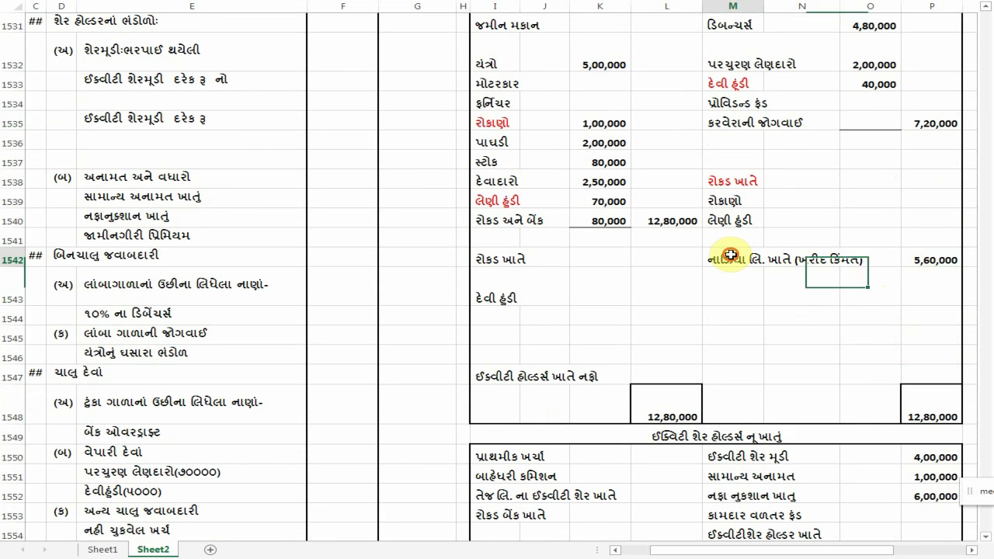
pyautogui.click(933, 259)
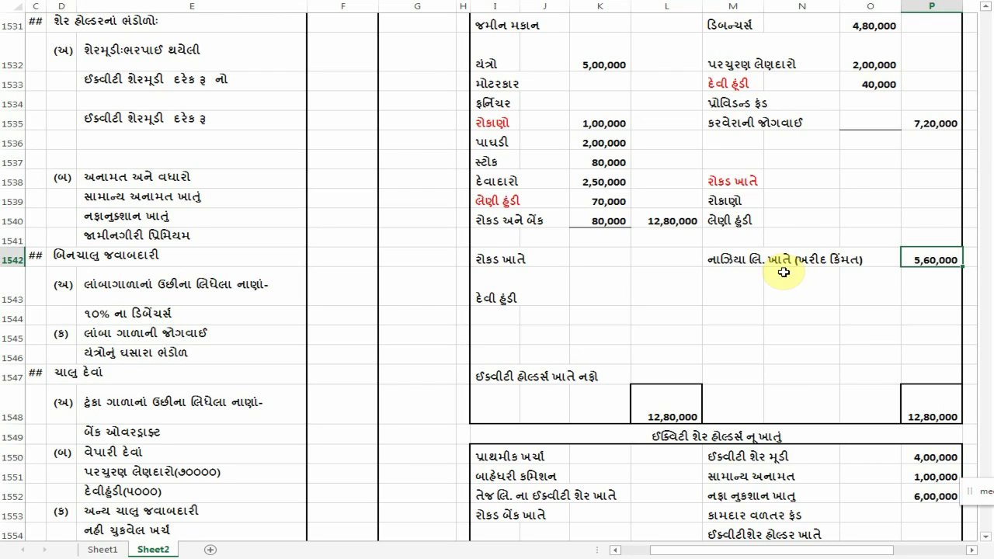
pyautogui.click(716, 262)
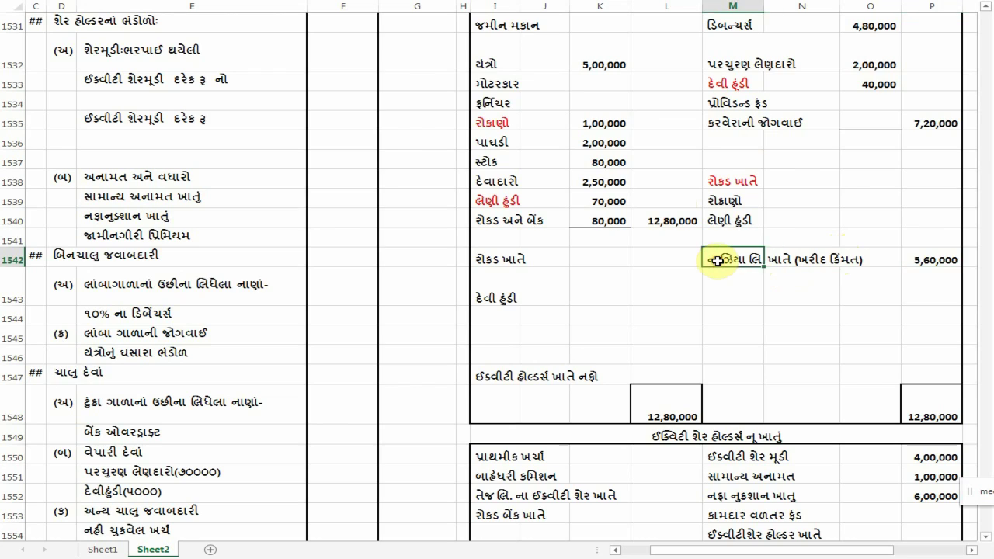
# Step: Replace તેજ with નાઝિયા in the new company's account heading in row 1585
pyautogui.scroll(3, 482, 155)
pyautogui.scroll(-11, 716, 220)
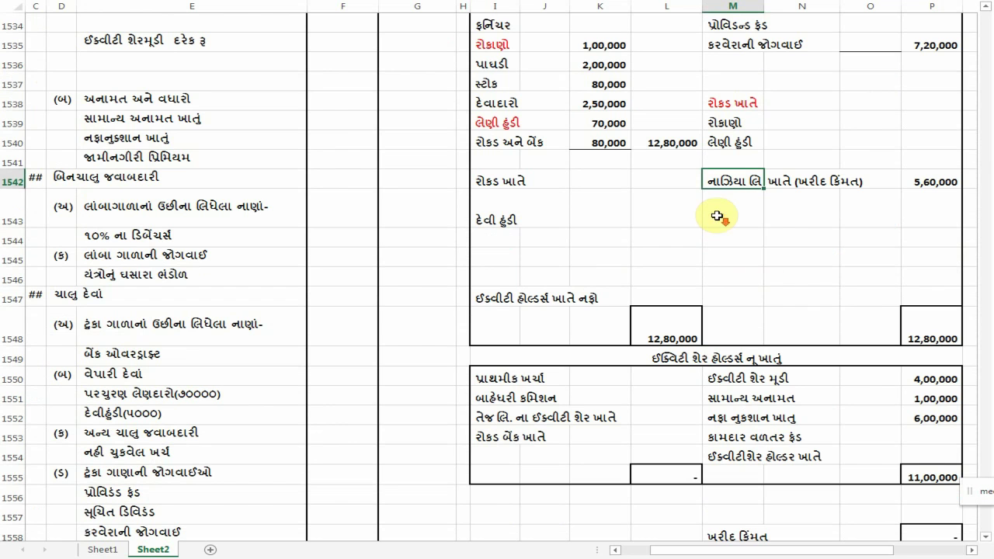
pyautogui.scroll(-6, 842, 191)
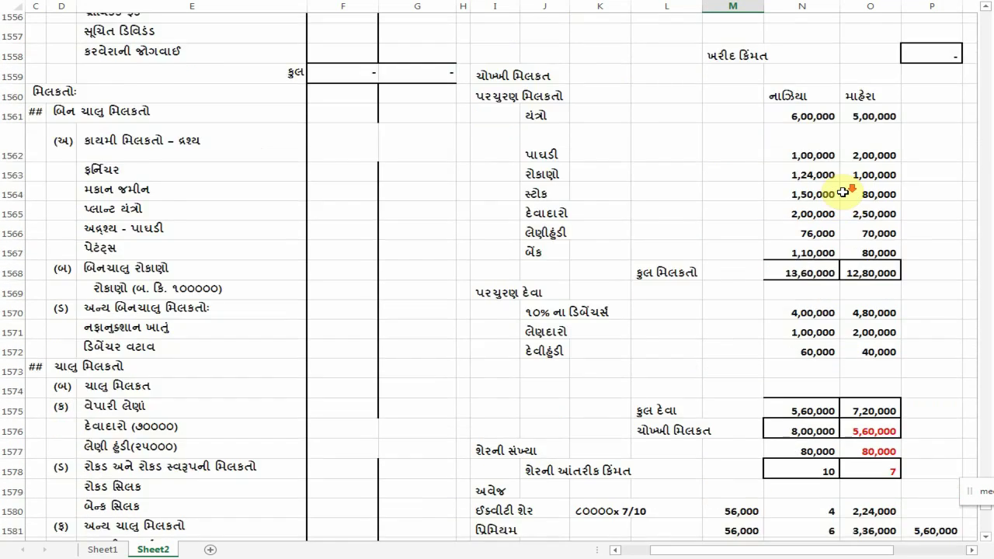
pyautogui.click(658, 253)
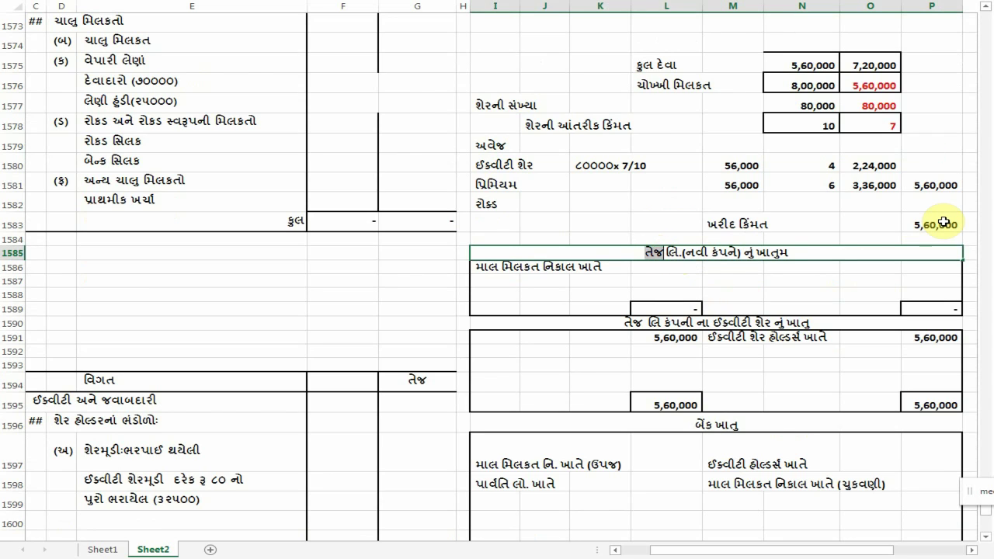
pyautogui.write('નાઝિયા')
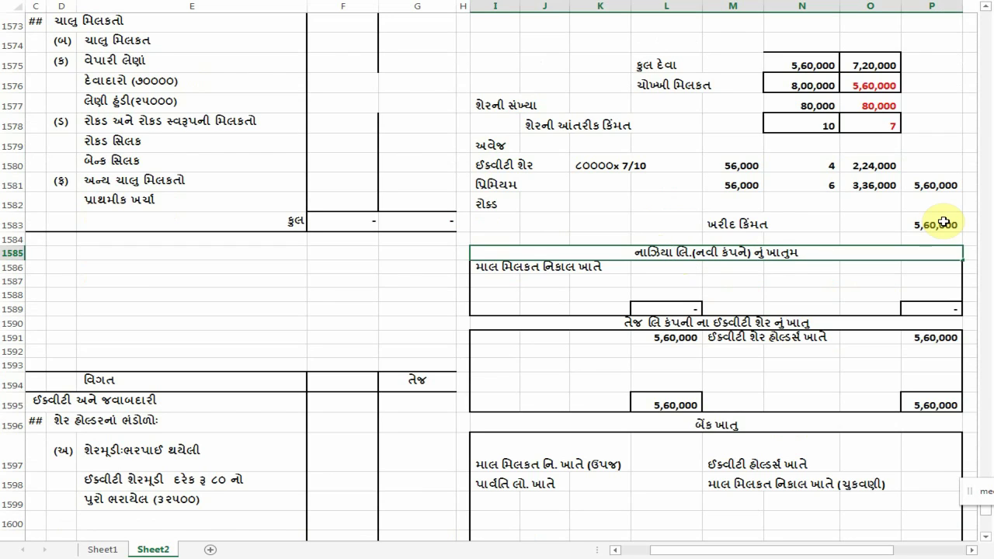
pyautogui.press('Return')
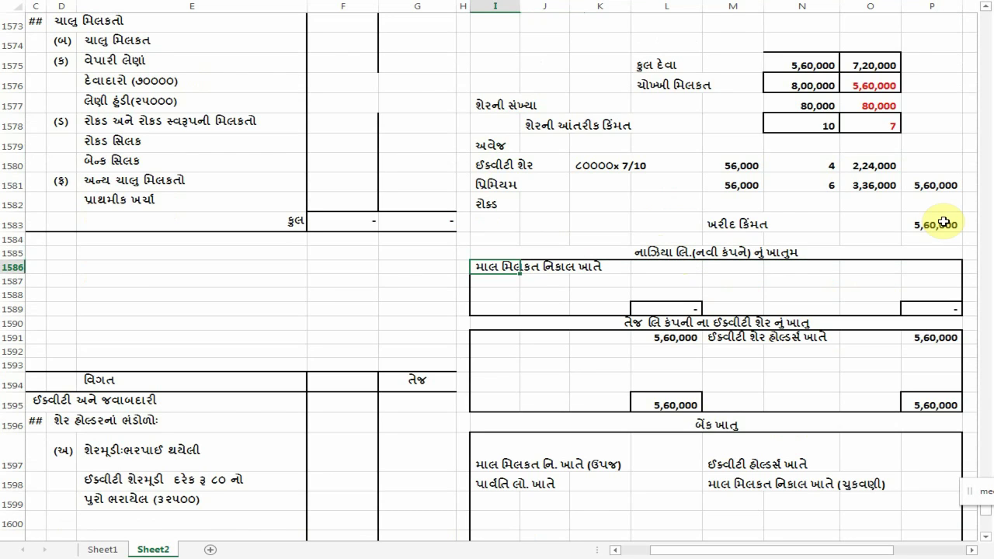
# Step: Enter ૫૬૦૦૦૦ in L1586 for માલ મિલકત નિકાલ ખાતે in the નાઝિયા લિ. account
pyautogui.press('Right')
pyautogui.press('Right')
pyautogui.press('Right')
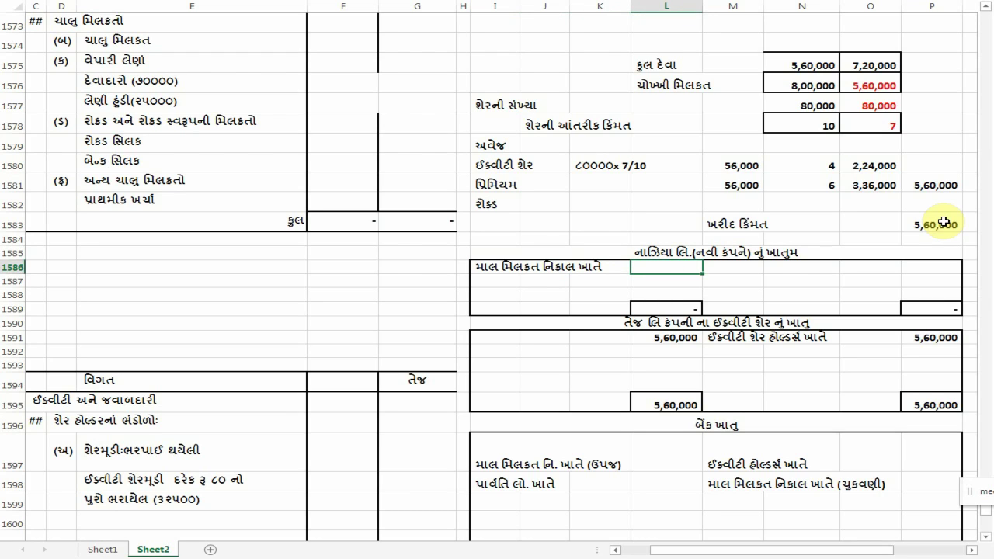
pyautogui.write('૫૬૦૦૦૦')
pyautogui.press('Return')
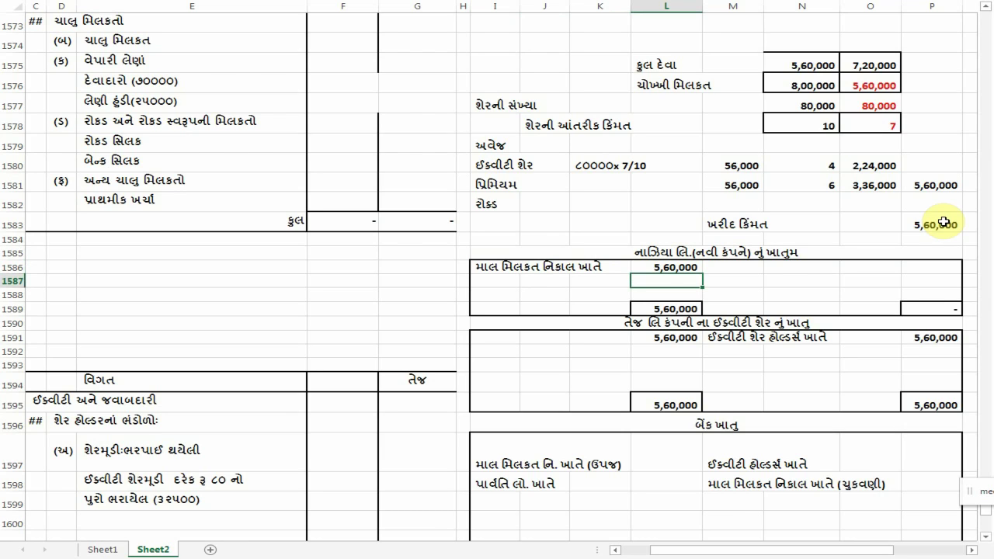
# Step: Enter ૫૬૦૦૦૦ in P1586 on the credit side of the નાઝિયા લિ. account
pyautogui.press('Right')
pyautogui.press('Right')
pyautogui.press('Right')
pyautogui.press('Right')
pyautogui.press('Up')
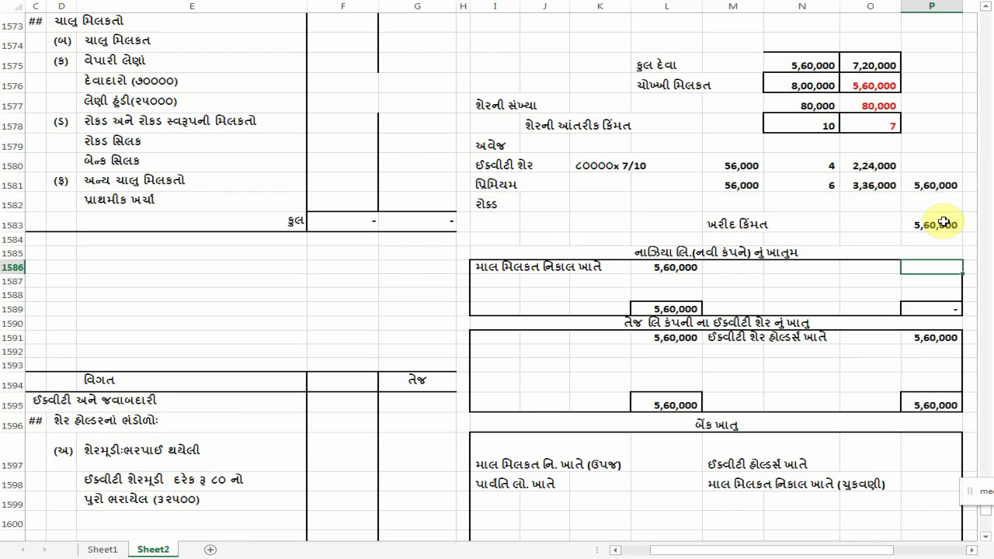
pyautogui.write('૫૬૦૦૦૦')
# Step: Label the credit entry in M1586 as નાઝિયા લિ. ના ઈક્વીટી શેર
pyautogui.press('Left')
pyautogui.press('Left')
pyautogui.press('Left')
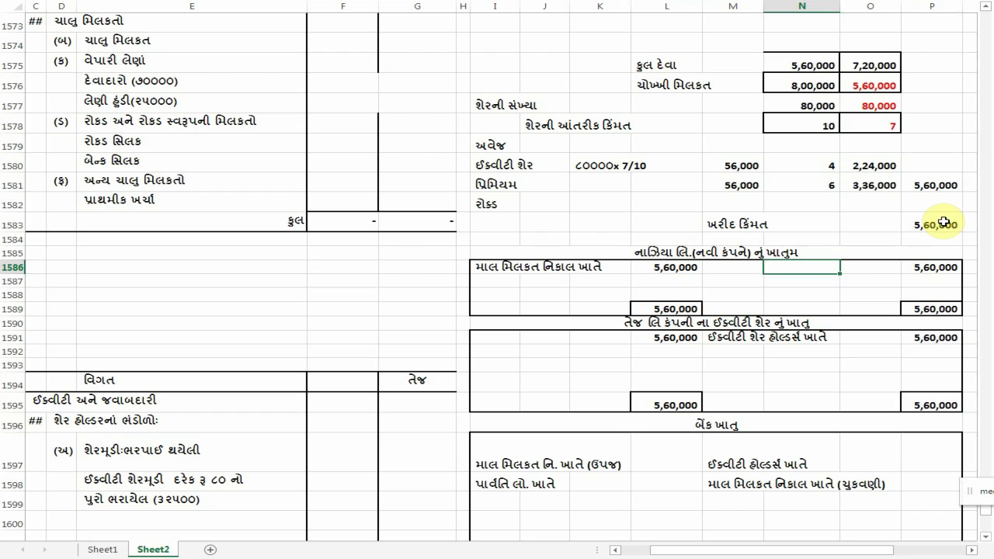
pyautogui.write('ના')
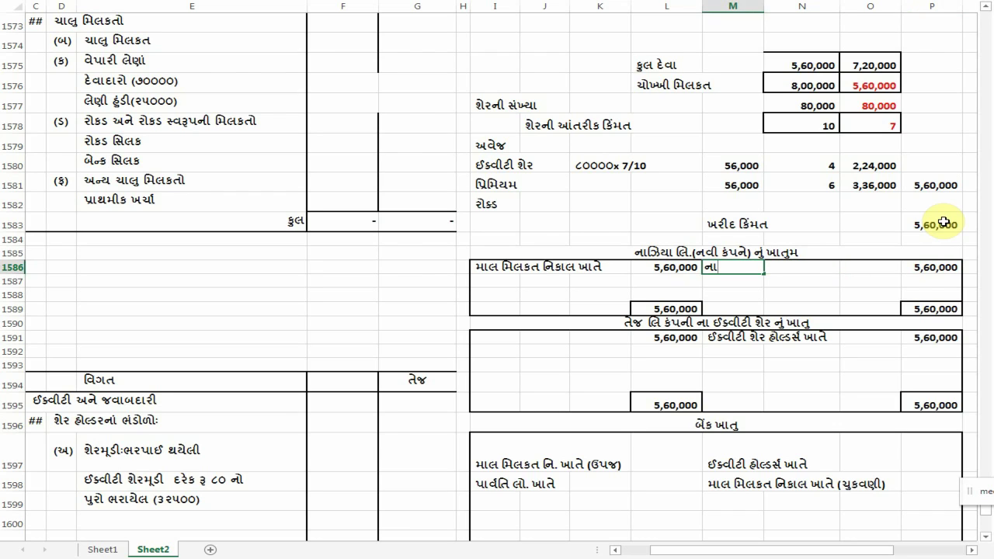
pyautogui.write('ઝિયા લિ. ના ઈક્વીટી શેર')
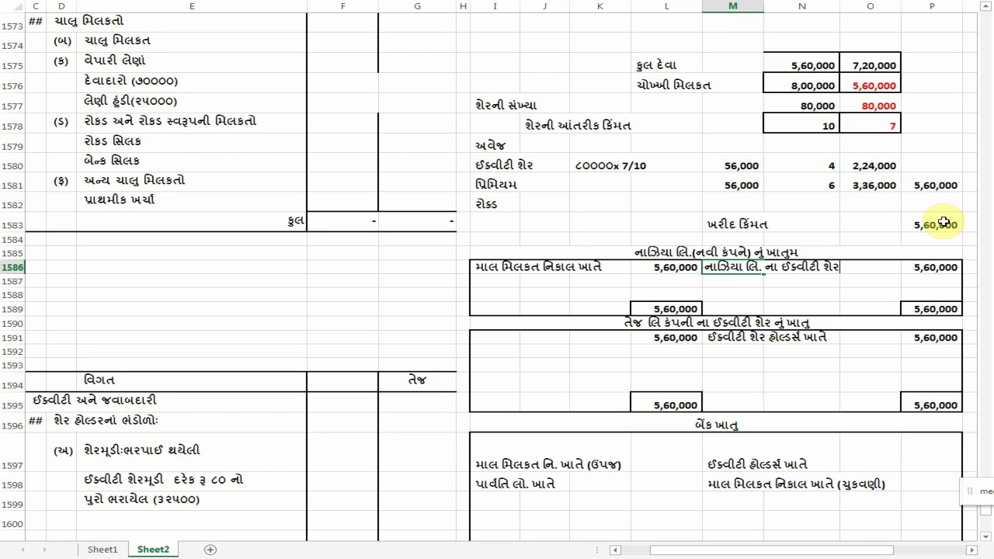
pyautogui.press('Return')
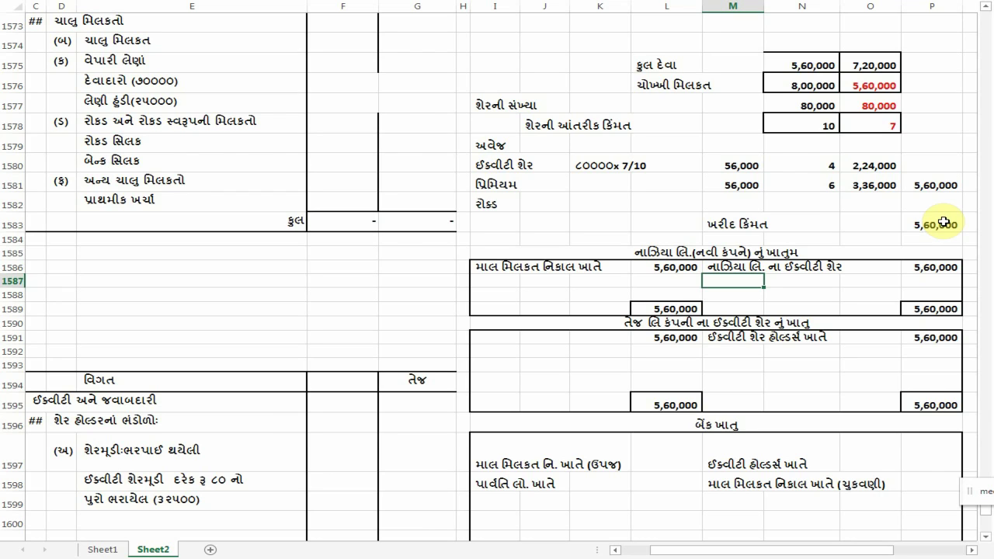
pyautogui.press('Down')
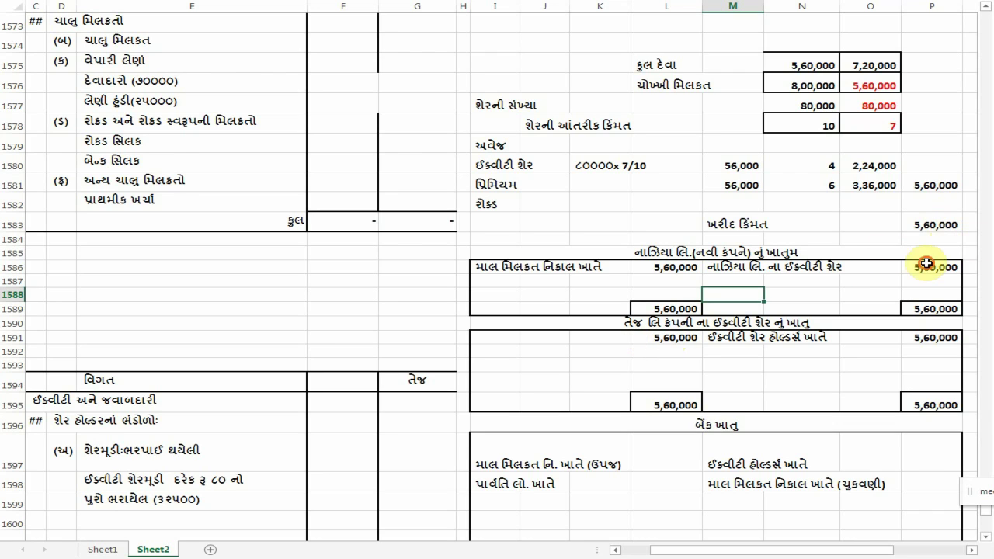
# Step: Replace તેજ with નાઝિયા in the ઈક્વીટી શેર નું ખાતુ heading in row 1590
pyautogui.click(545, 343)
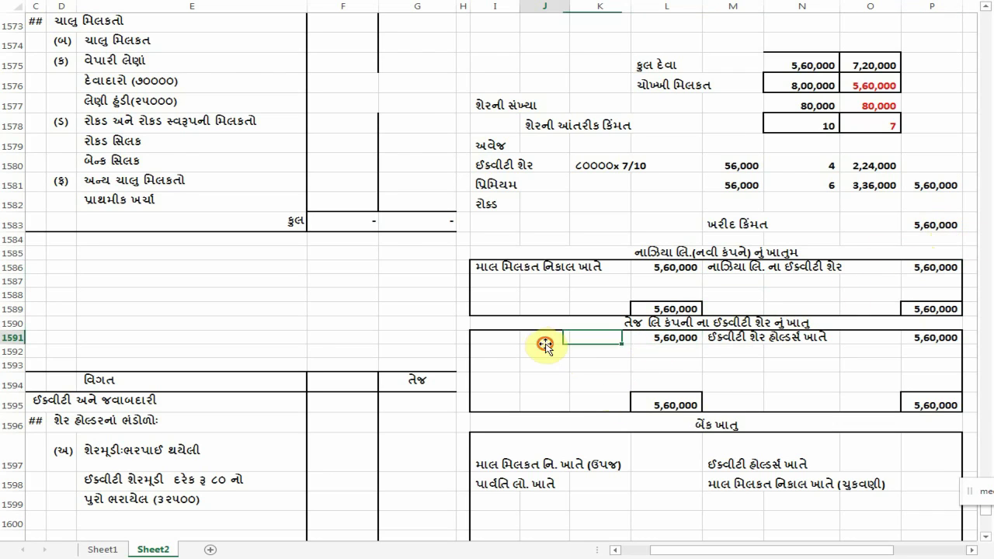
pyautogui.click(628, 320)
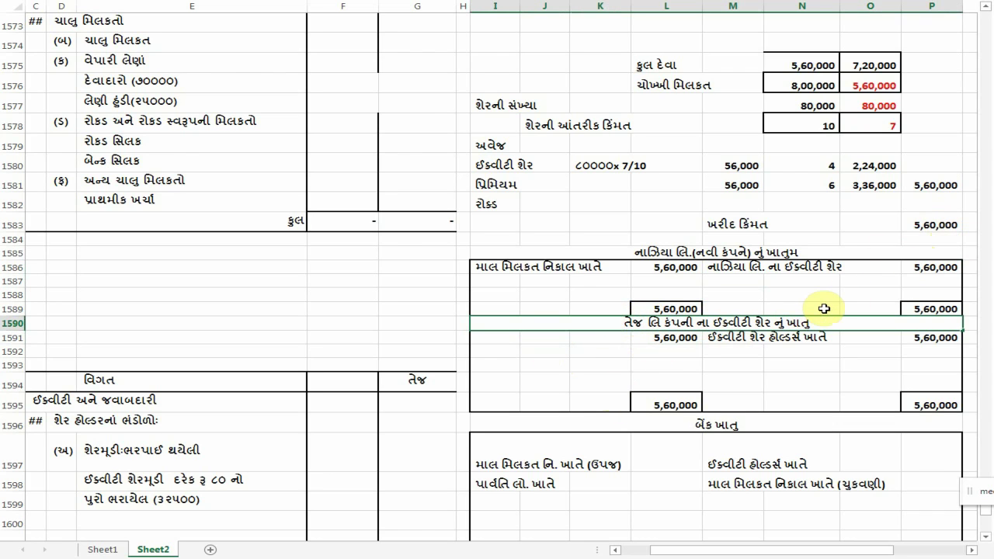
pyautogui.hotkey('shift', 'Right')
pyautogui.hotkey('shift', 'Right')
pyautogui.write('નાઝિ')
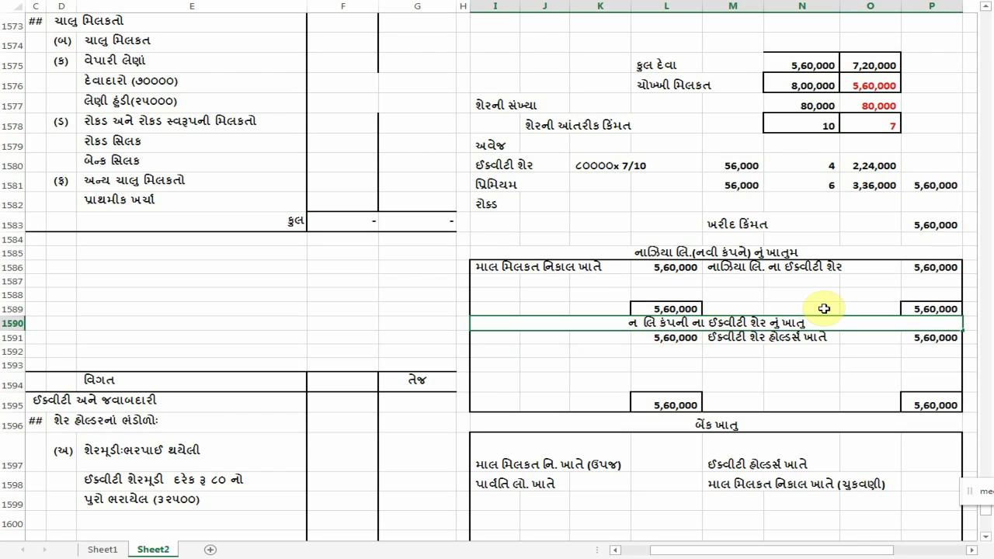
pyautogui.write('યા લ')
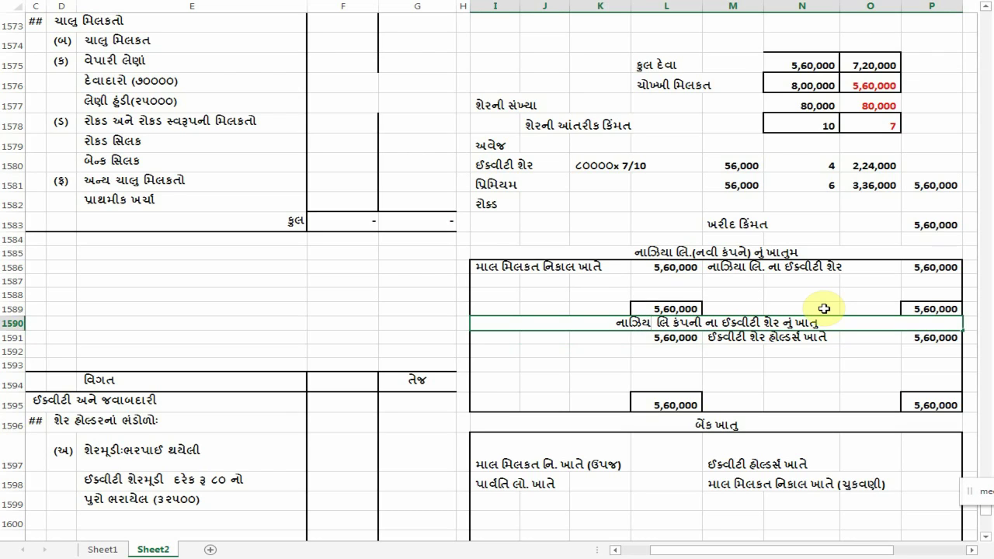
pyautogui.press('BackSpace')
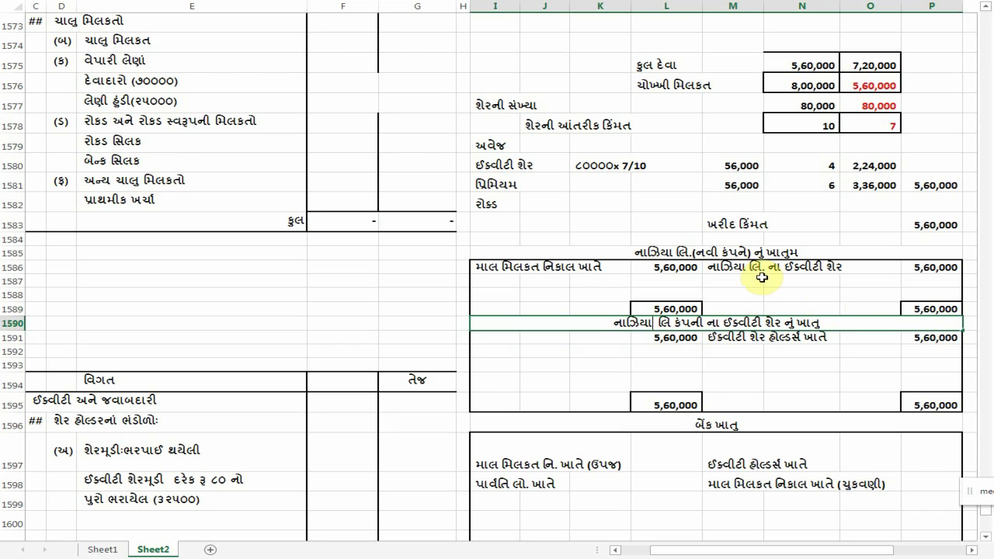
pyautogui.click(710, 253)
pyautogui.click(733, 327)
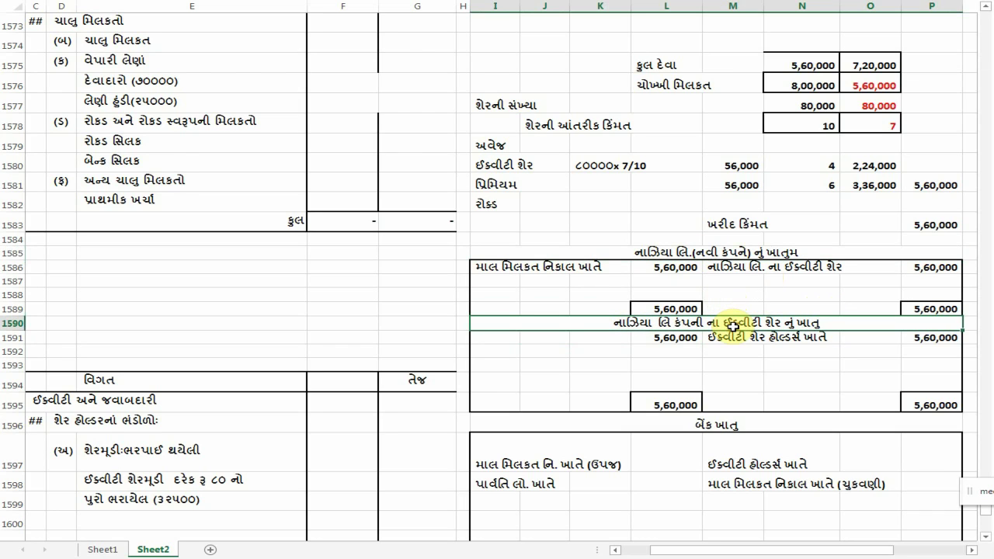
# Step: Label the debit entry in I1591 of the નાઝિયા equity share account as નાઝિયા લિ. ખાતે
pyautogui.click(666, 337)
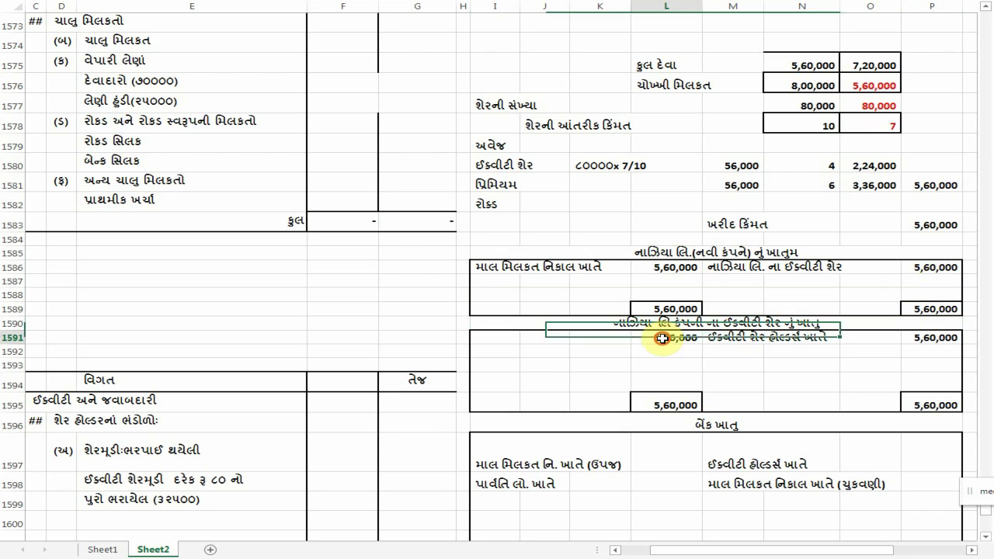
pyautogui.click(738, 281)
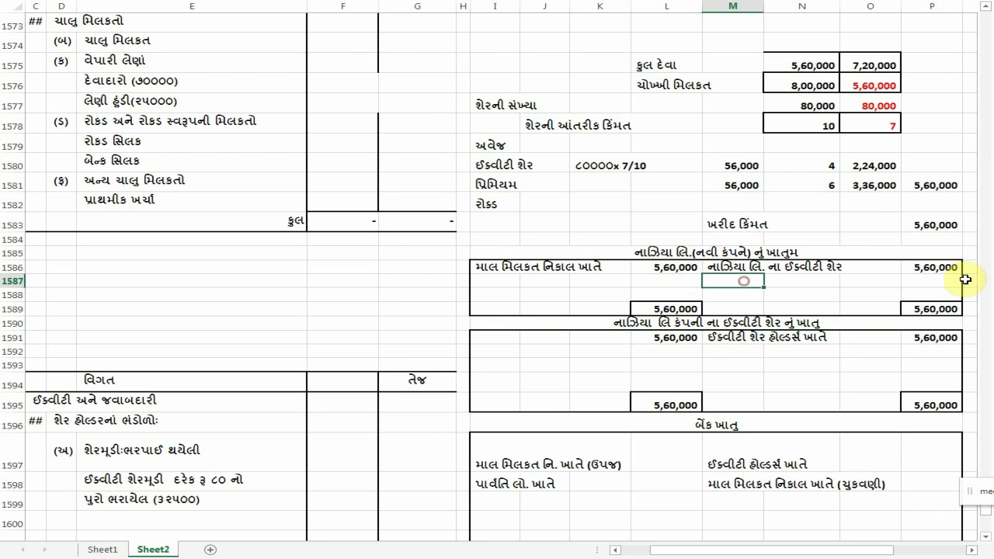
pyautogui.click(668, 449)
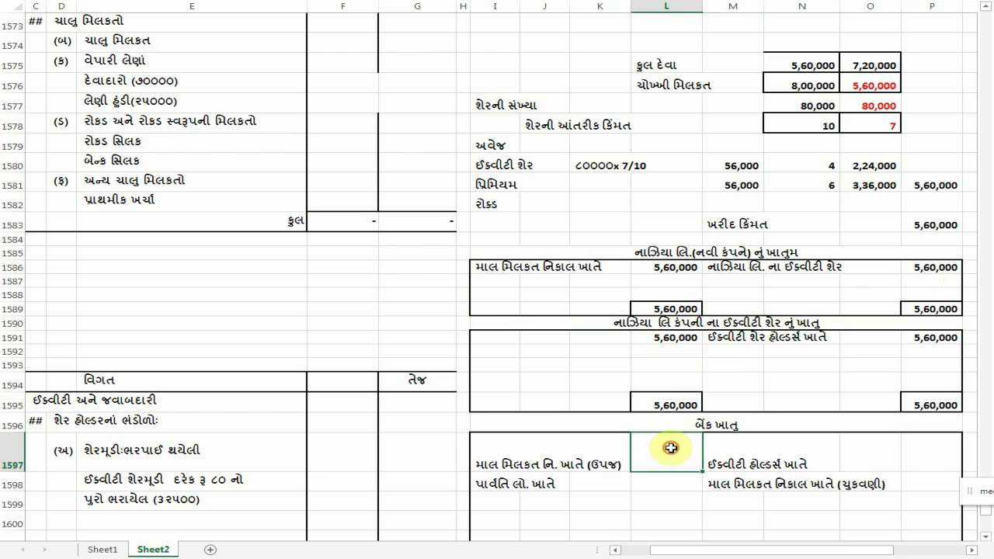
pyautogui.click(540, 339)
pyautogui.press('Left')
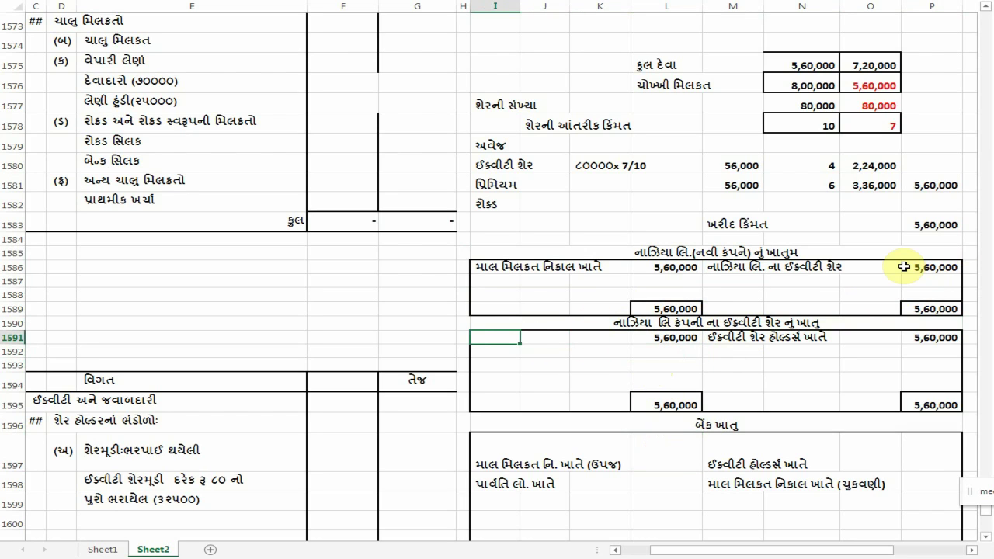
pyautogui.write('નાઝિયા')
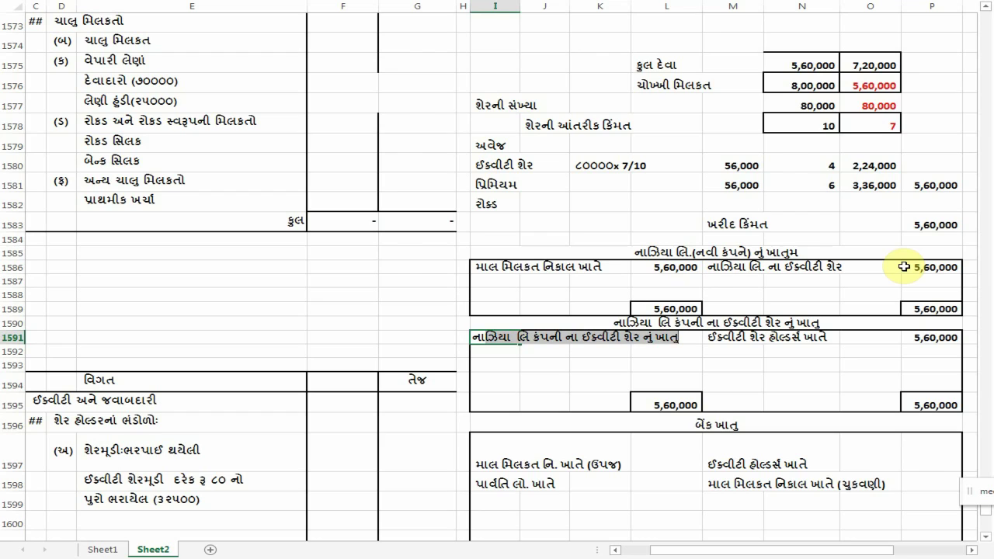
pyautogui.write(' લિ')
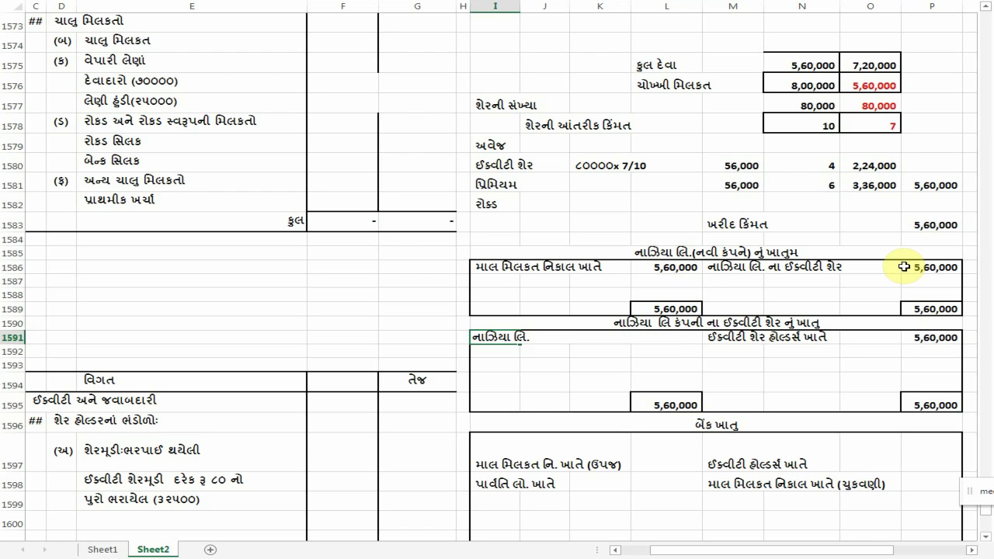
pyautogui.write('. ના')
pyautogui.press('BackSpace')
pyautogui.press('BackSpace')
pyautogui.write('ખ')
pyautogui.press('Tab')
pyautogui.press('Tab')
pyautogui.press('Tab')
pyautogui.write('=')
pyautogui.click(659, 309)
pyautogui.press('Return')
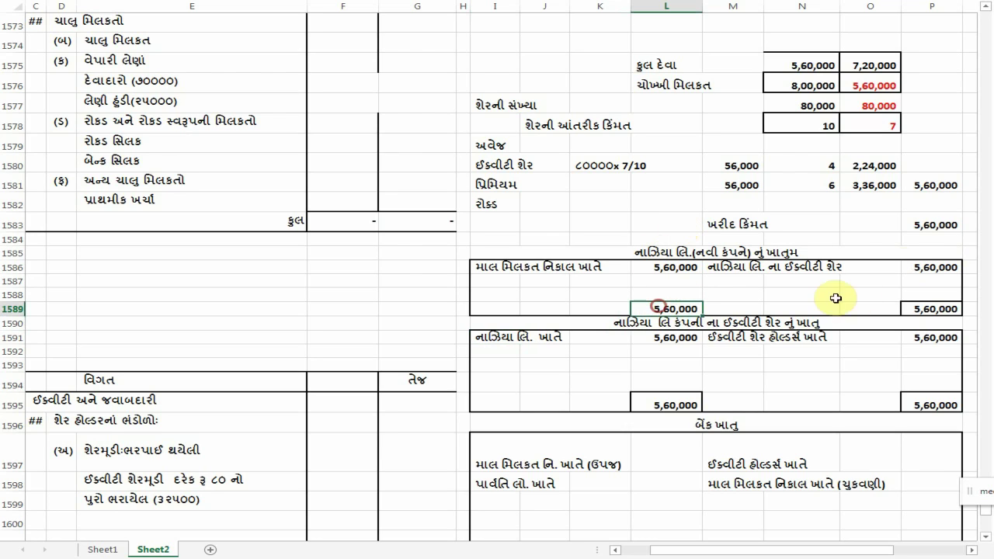
# Step: Clear the credit amount in P1591 of the નાઝિયા equity share account and restore it
pyautogui.click(944, 307)
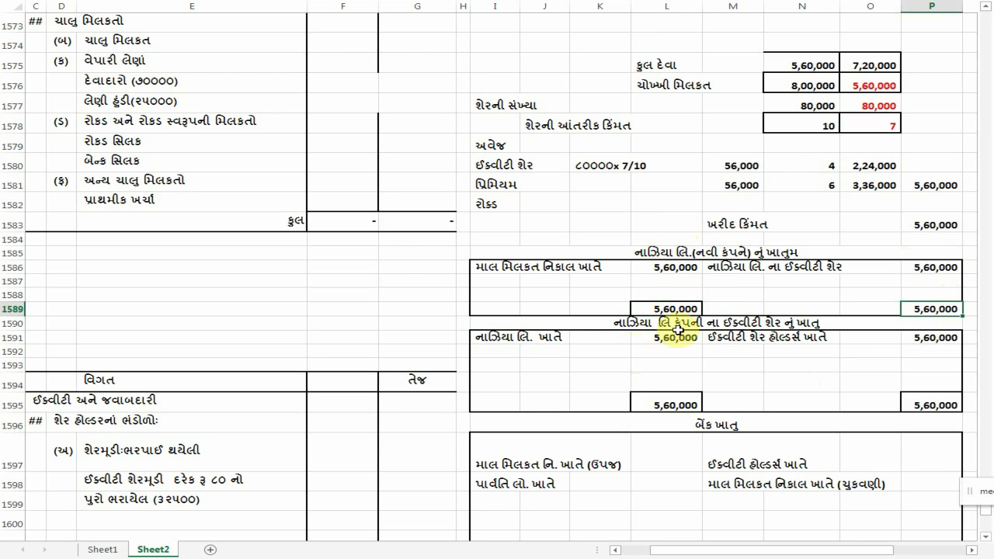
pyautogui.click(917, 402)
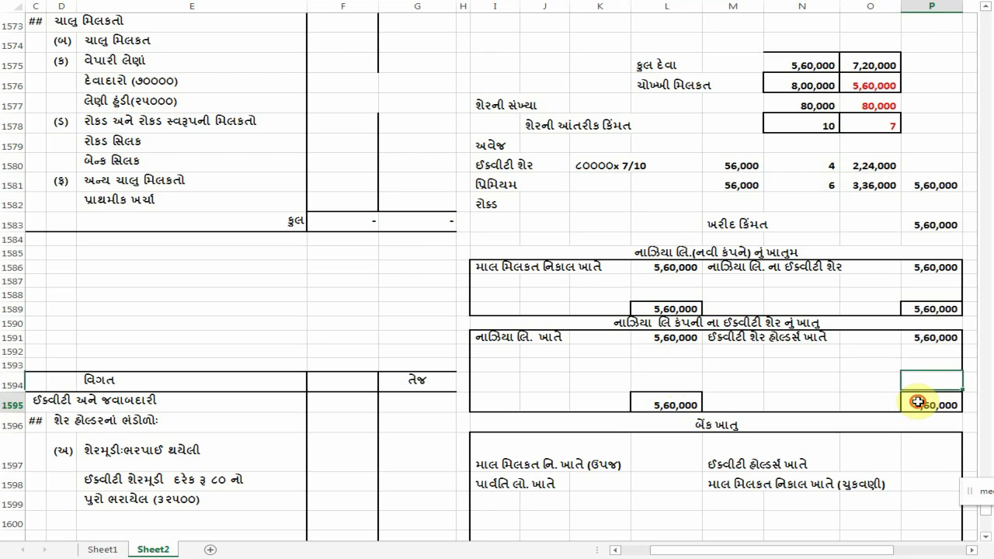
pyautogui.click(929, 338)
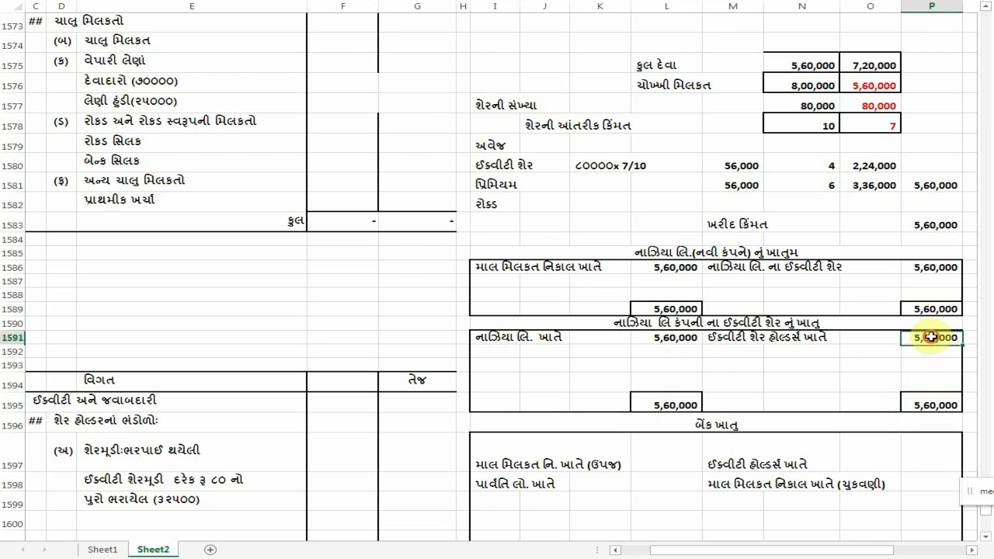
pyautogui.click(742, 338)
pyautogui.click(931, 335)
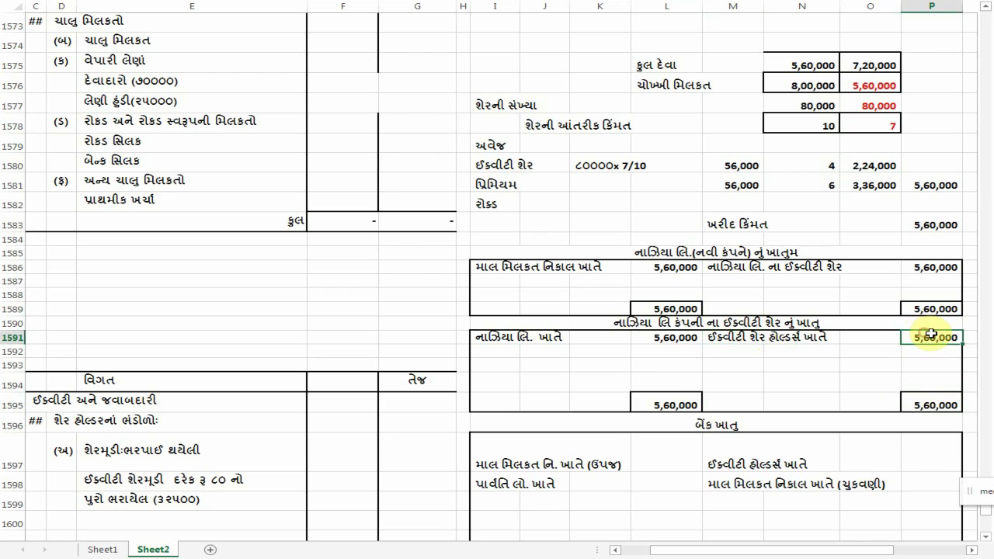
pyautogui.press('Delete')
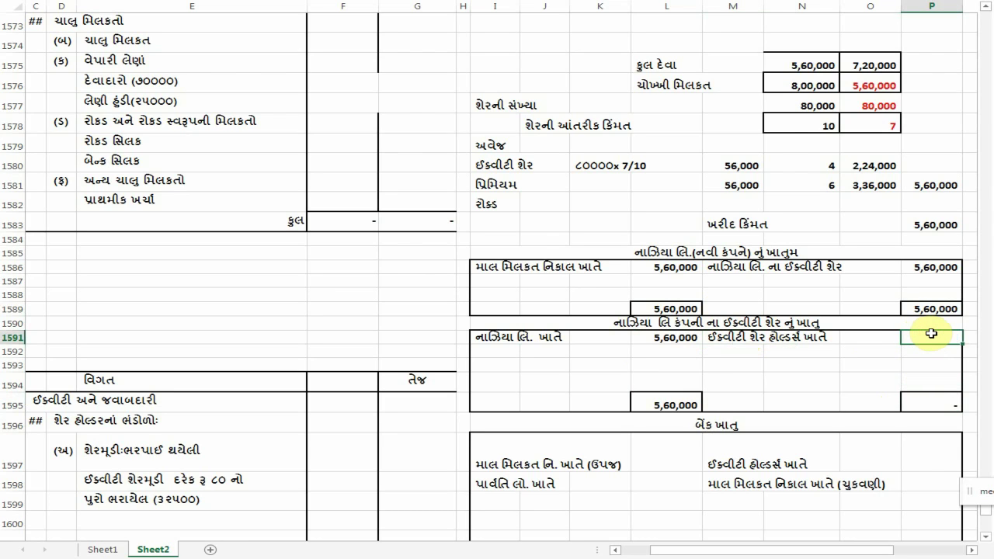
pyautogui.hotkey('ctrl', 'z')
# Step: Enter ૫૬૦૦૦૦ in L1552 on the debit side of the equity shareholders' account
pyautogui.hscroll(1, 931, 334)
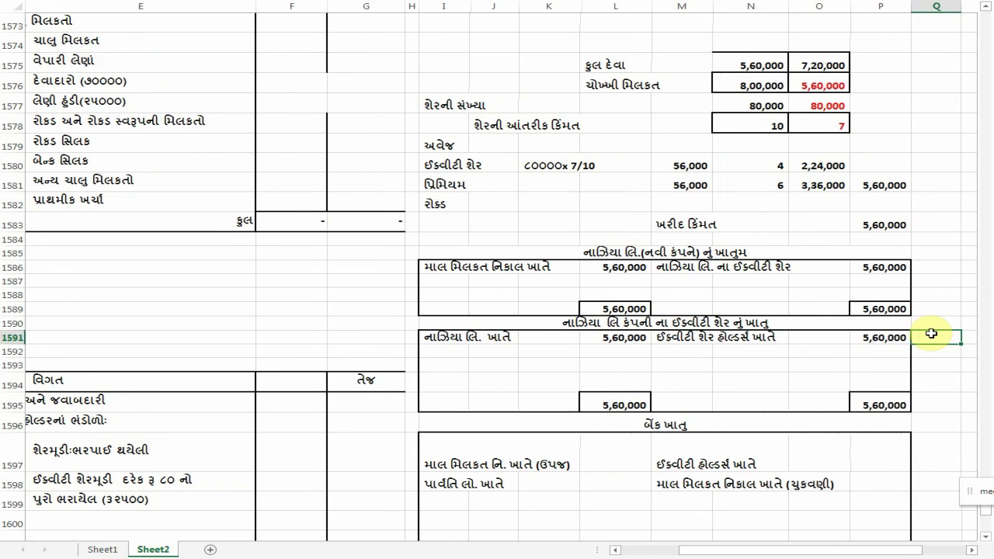
pyautogui.press('Left')
pyautogui.press('Left')
pyautogui.press('Left')
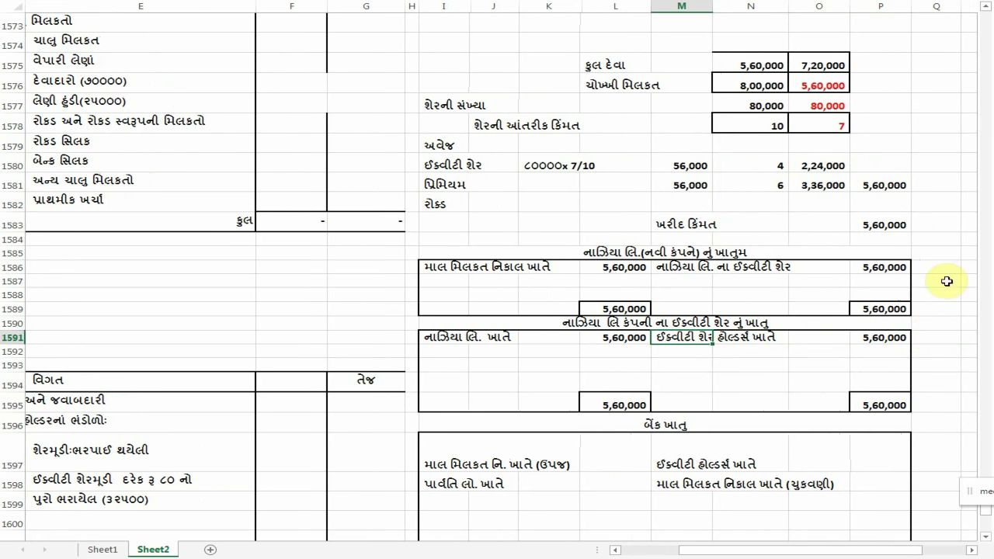
pyautogui.scroll(1, 649, 357)
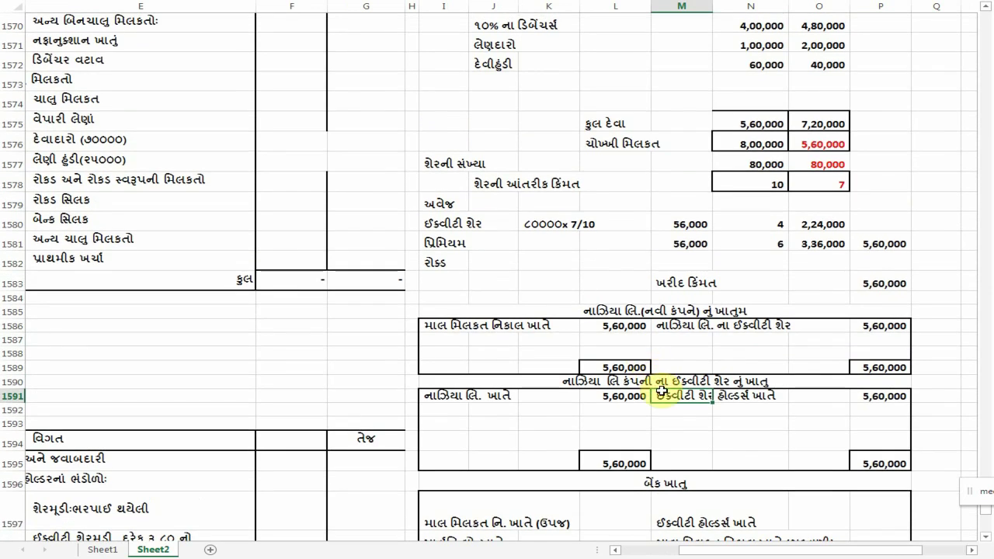
pyautogui.scroll(8, 670, 402)
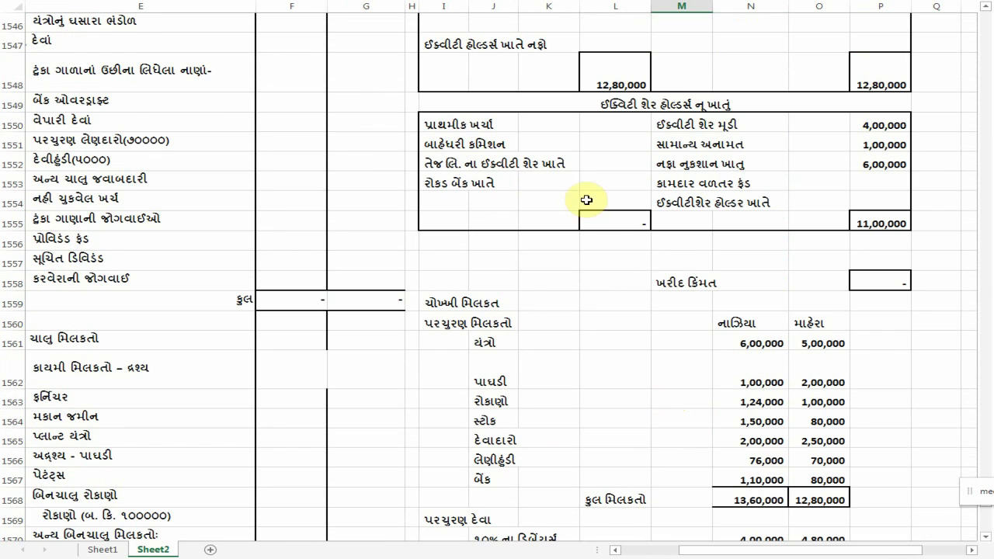
pyautogui.click(624, 159)
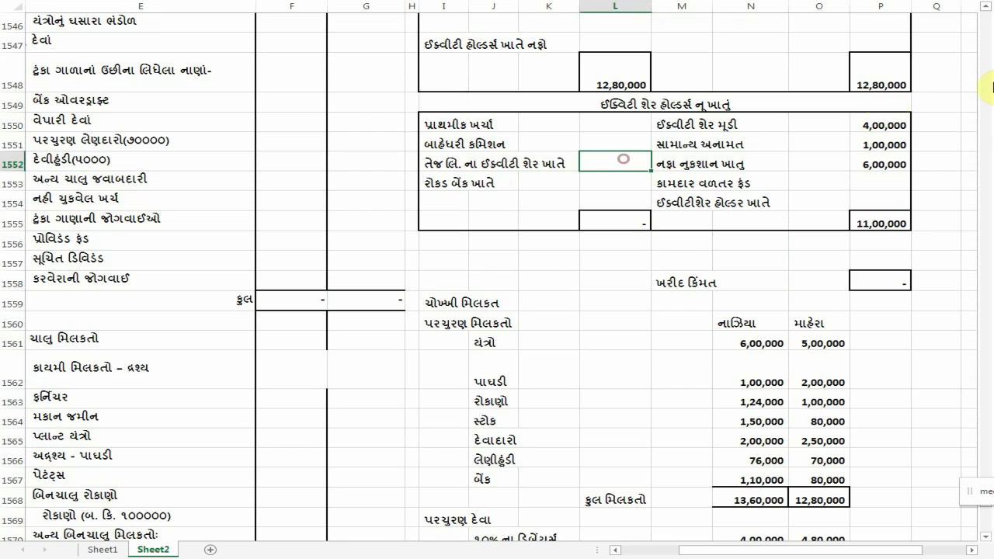
pyautogui.write('૫૬૦૦૦૦')
pyautogui.press('Return')
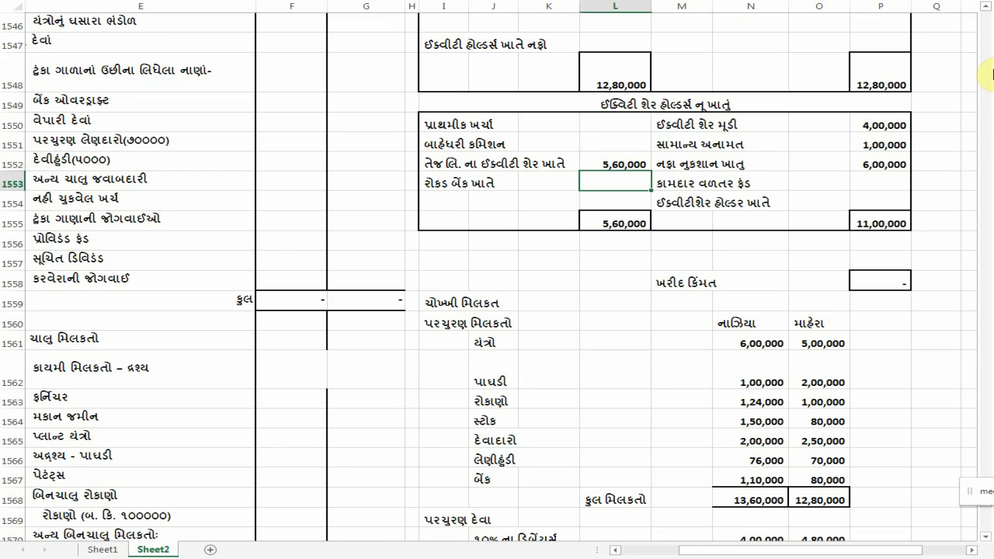
# Step: Replace તેજ with નાઝિયા in the I1552 debit label of the equity shareholders' account
pyautogui.click(423, 163)
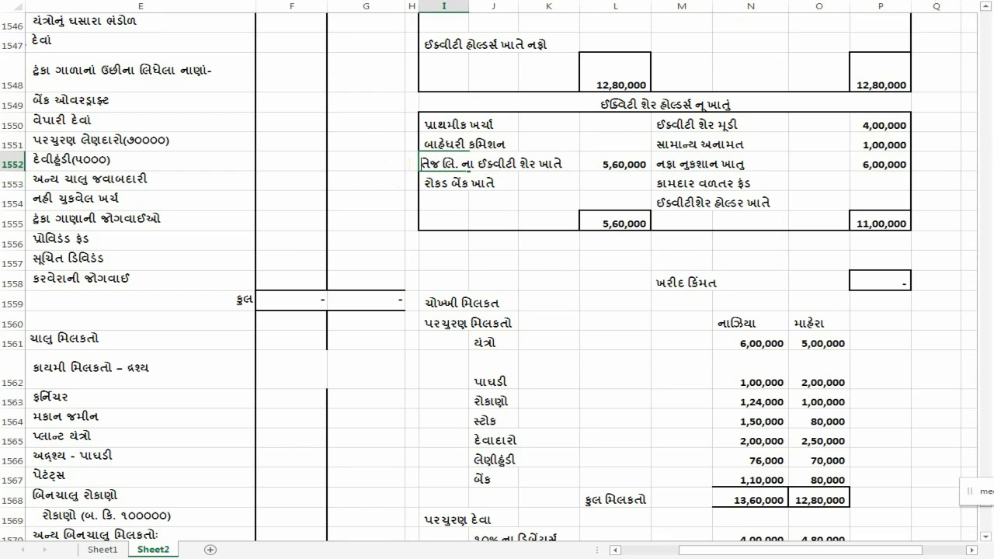
pyautogui.moveTo(423, 163); pyautogui.dragTo(440, 164)
pyautogui.write('નાઝિયા')
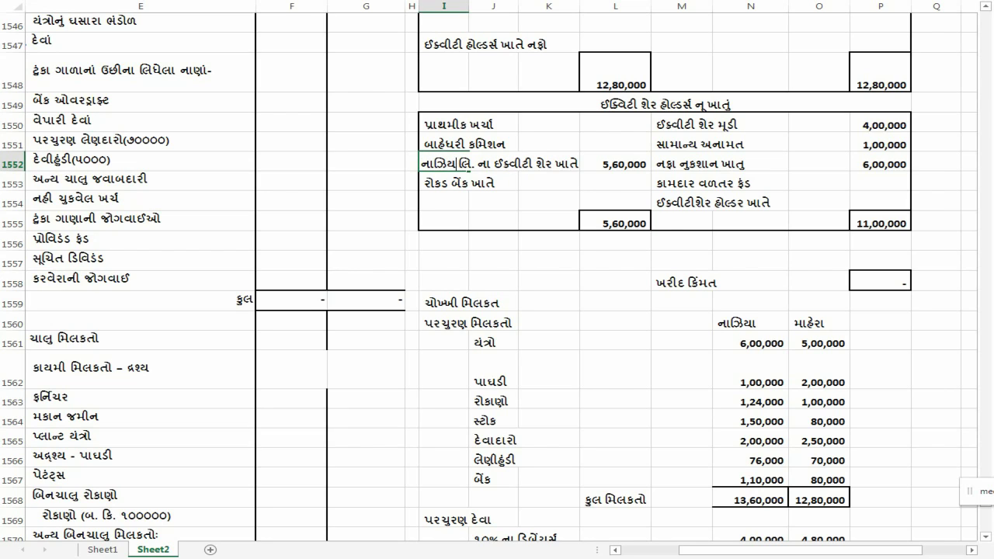
pyautogui.press('Return')
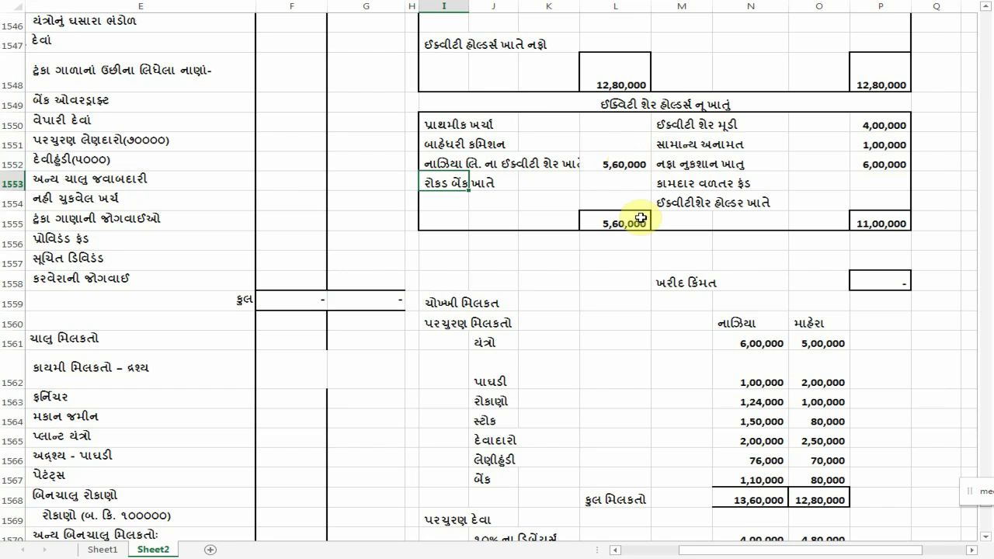
# Step: Examine the realisation account's totals and profit line, and the entries of the નાઝિયા equity share and bank accounts
pyautogui.scroll(-3, 696, 236)
pyautogui.scroll(-3, 696, 235)
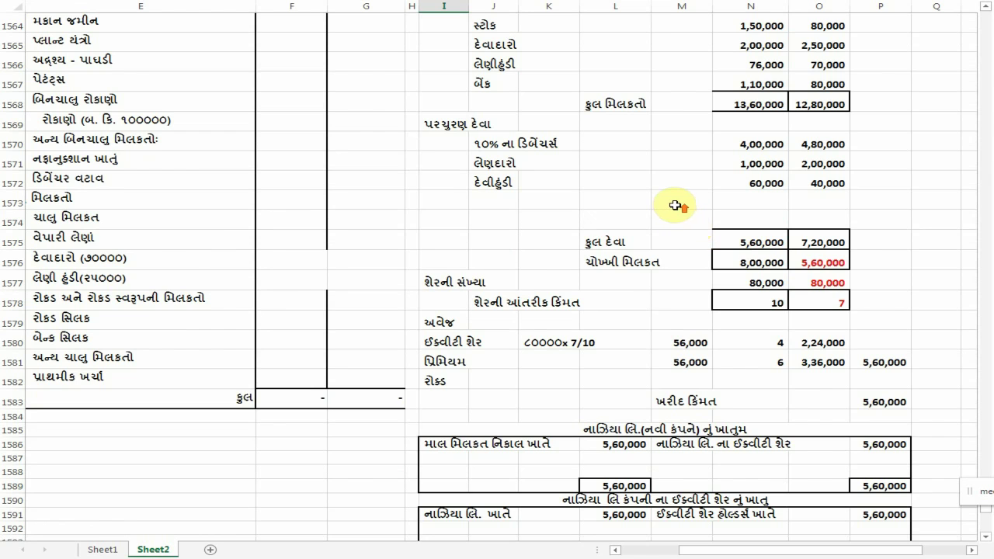
pyautogui.scroll(10, 675, 208)
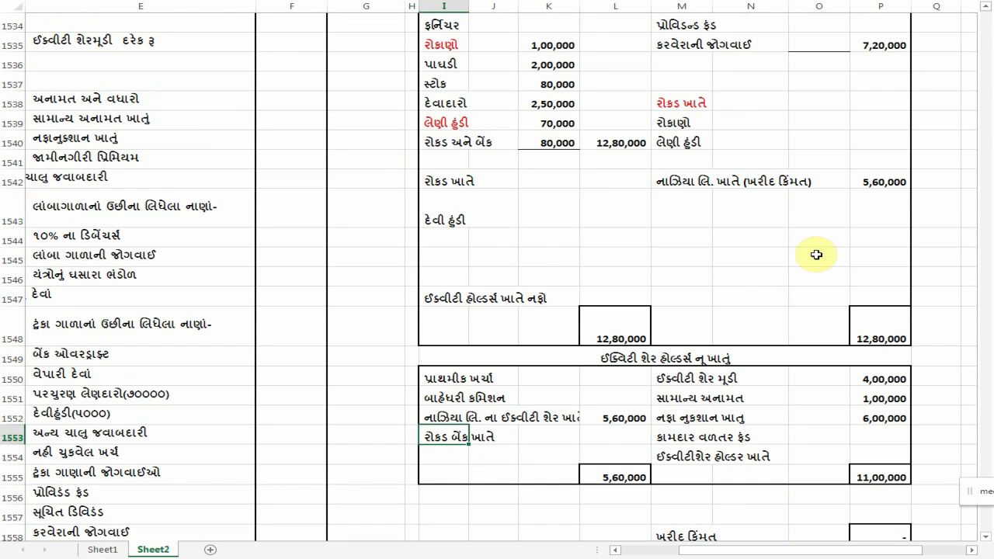
pyautogui.click(880, 296)
pyautogui.scroll(1, 980, 233)
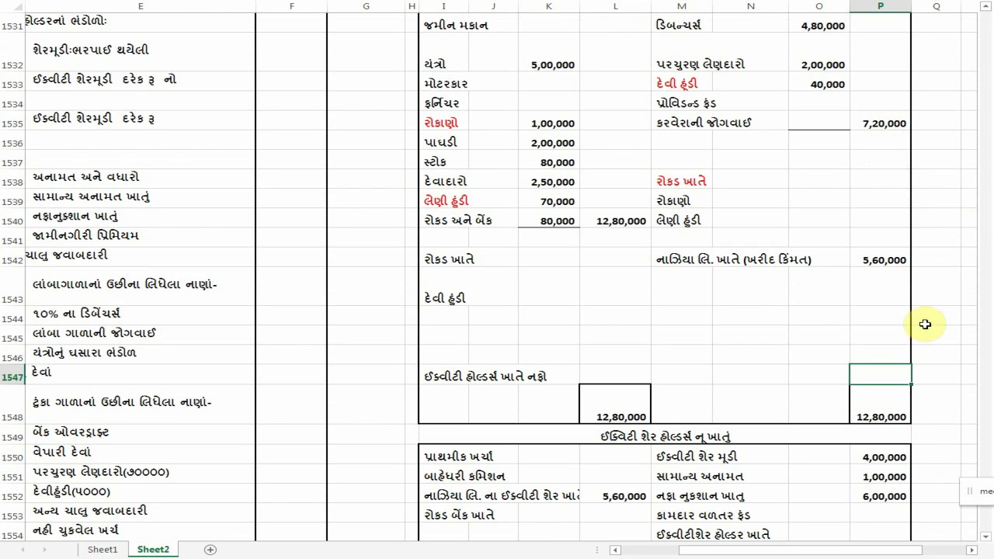
pyautogui.click(891, 432)
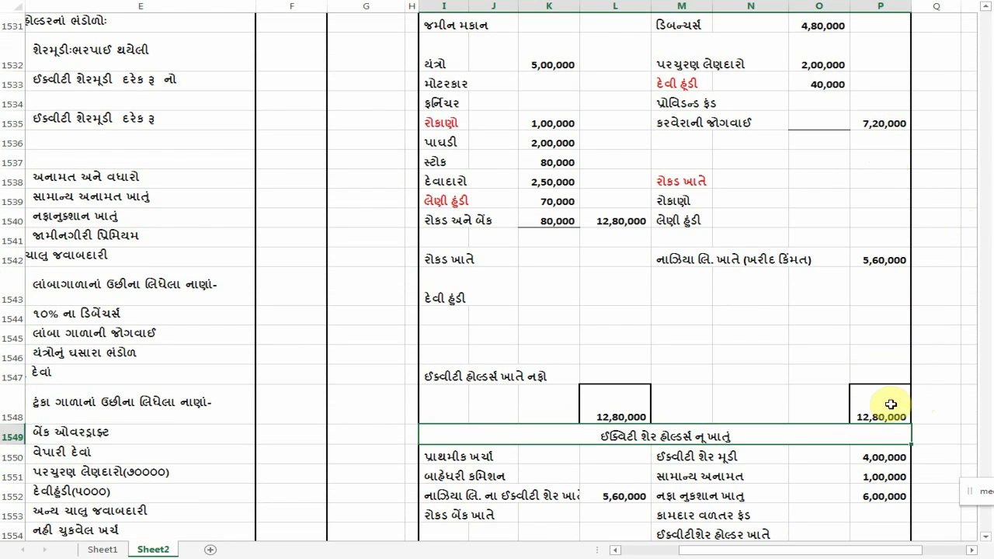
pyautogui.click(893, 417)
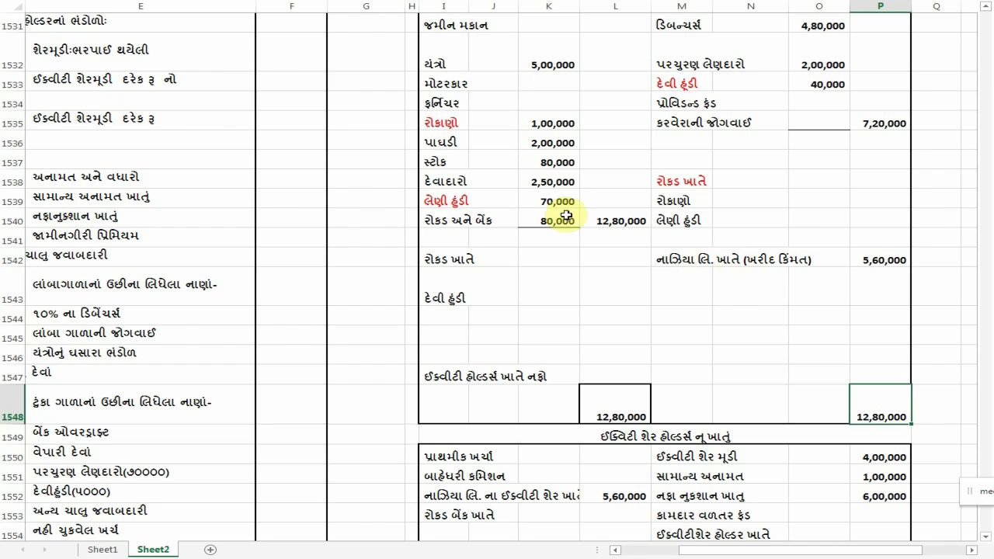
pyautogui.click(606, 372)
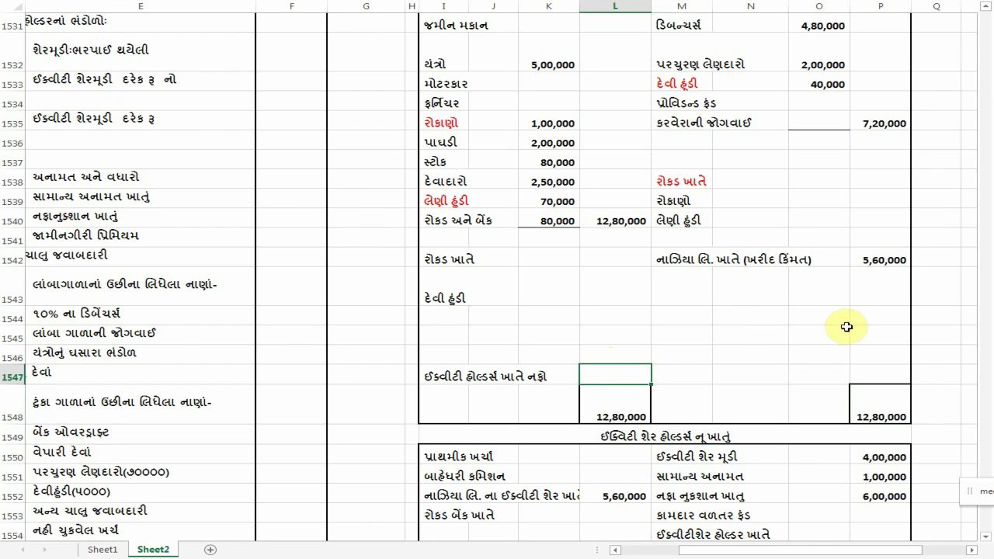
pyautogui.scroll(-2, 859, 324)
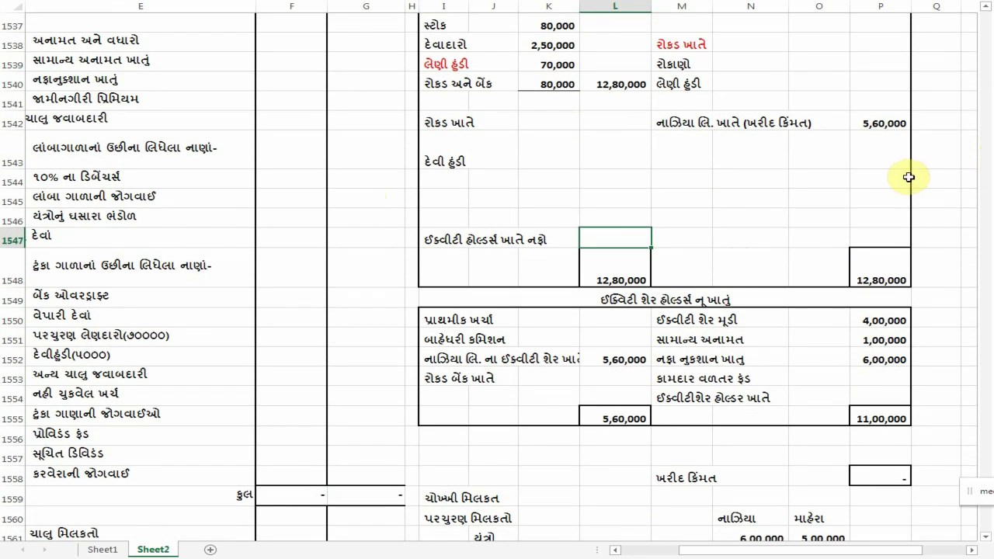
pyautogui.scroll(-6, 945, 417)
pyautogui.scroll(-8, 953, 296)
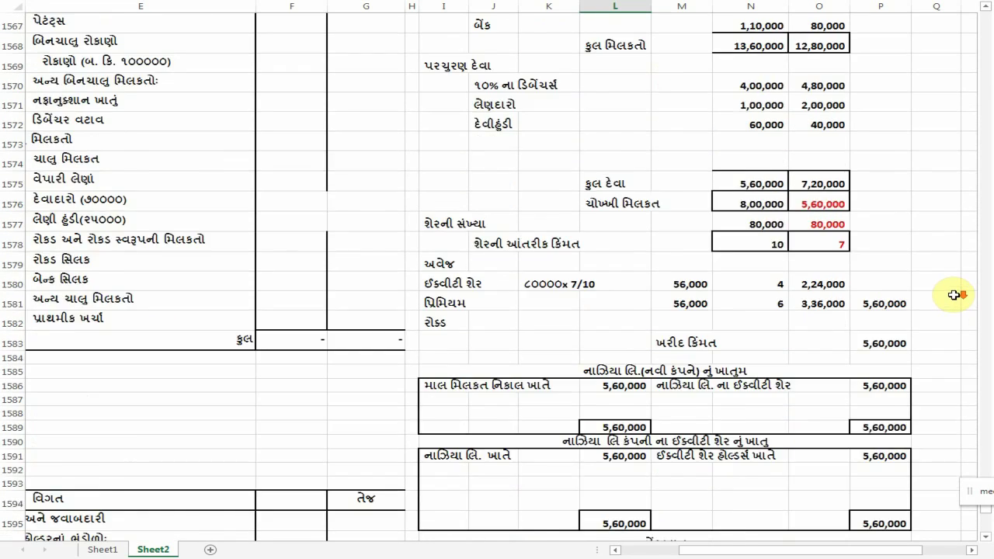
pyautogui.moveTo(490, 327)
pyautogui.mouseDown()
pyautogui.moveTo(644, 329)
pyautogui.moveTo(872, 373)
pyautogui.moveTo(878, 392)
pyautogui.mouseUp()
pyautogui.moveTo(428, 326); pyautogui.dragTo(866, 375)
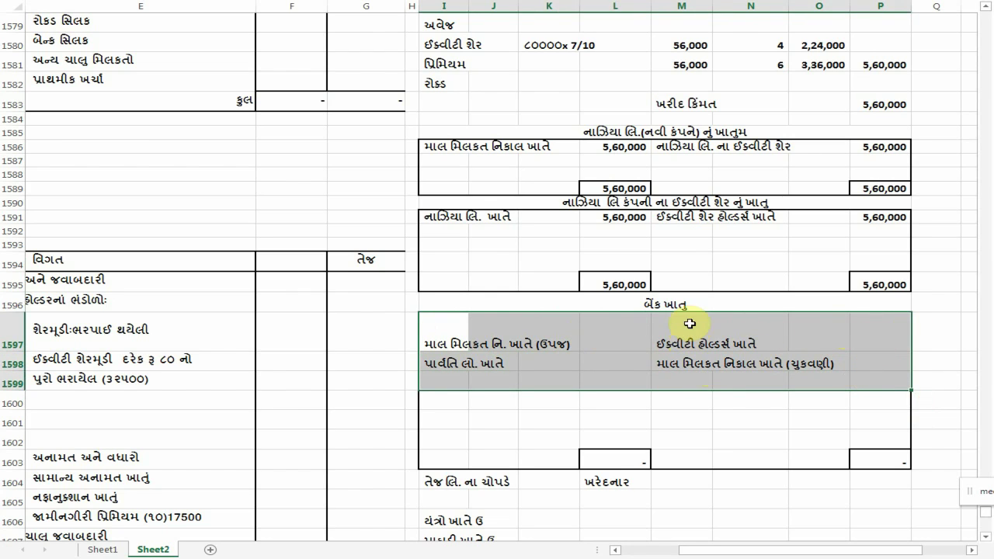
pyautogui.click(893, 230)
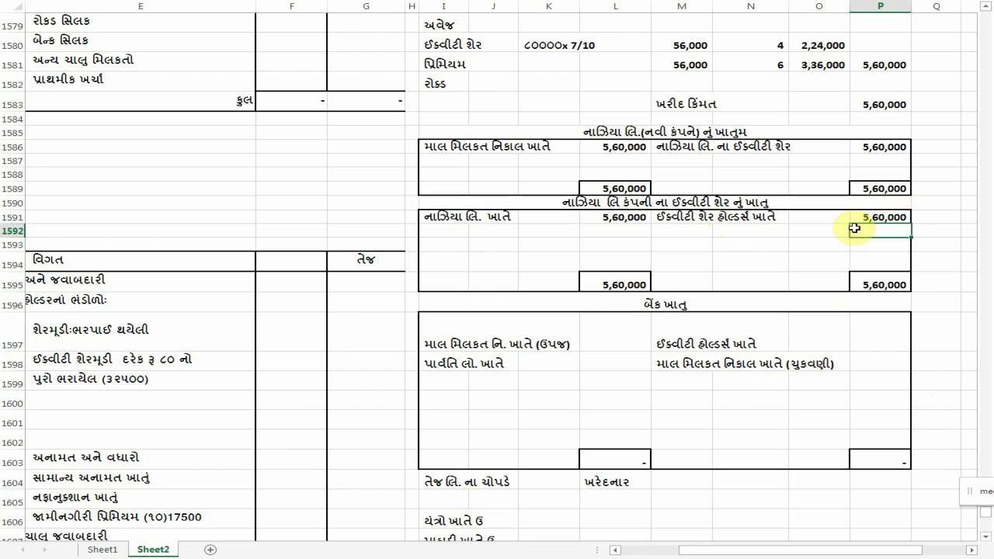
pyautogui.click(704, 231)
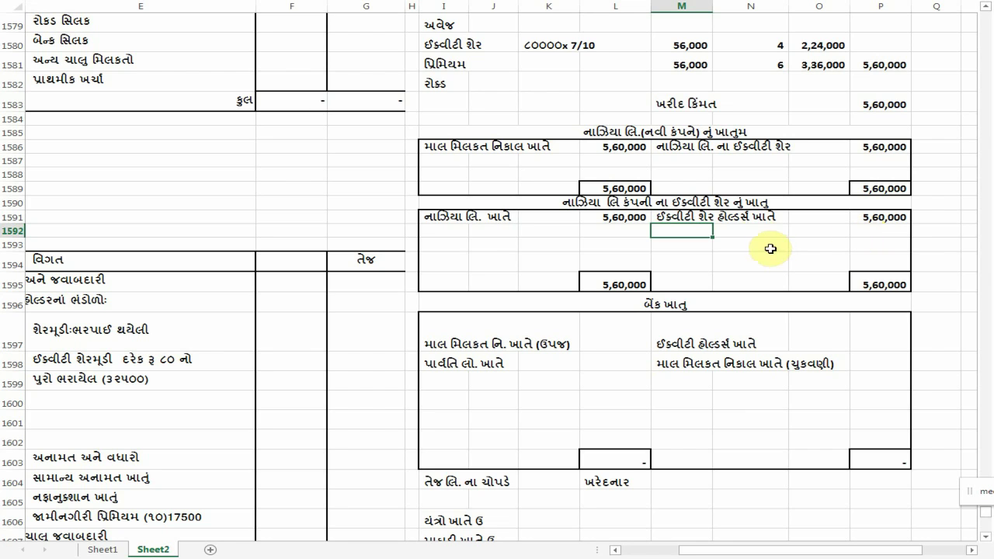
# Step: Review Mahera's realisation and equity shareholders' accounts against the net assets and purchase consideration working
pyautogui.scroll(4, 590, 327)
pyautogui.scroll(13, 616, 314)
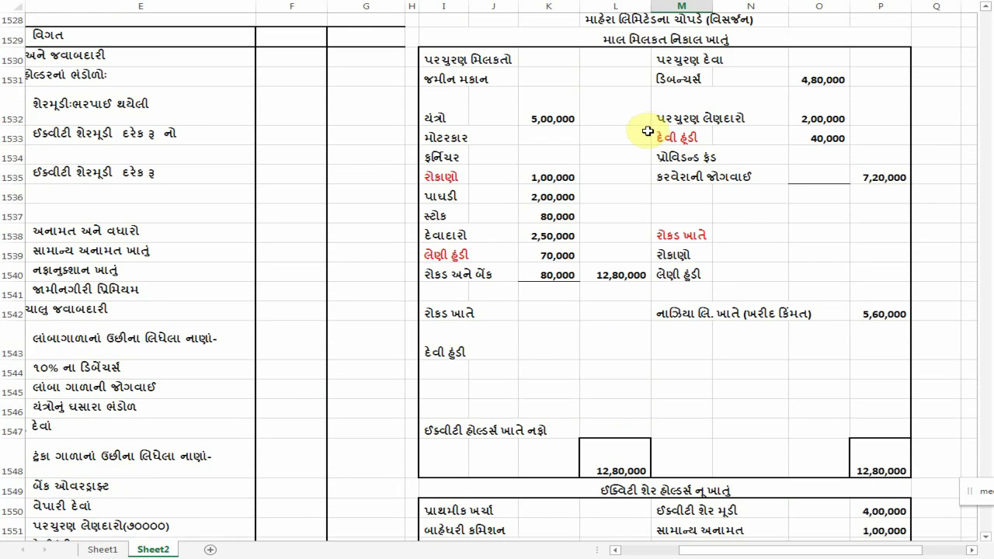
pyautogui.scroll(-6, 691, 259)
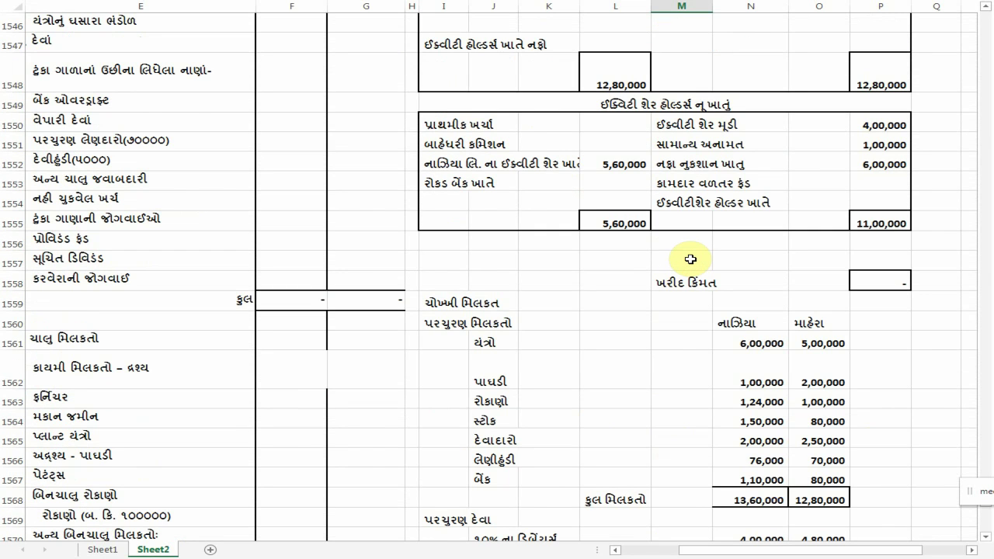
pyautogui.scroll(3, 690, 258)
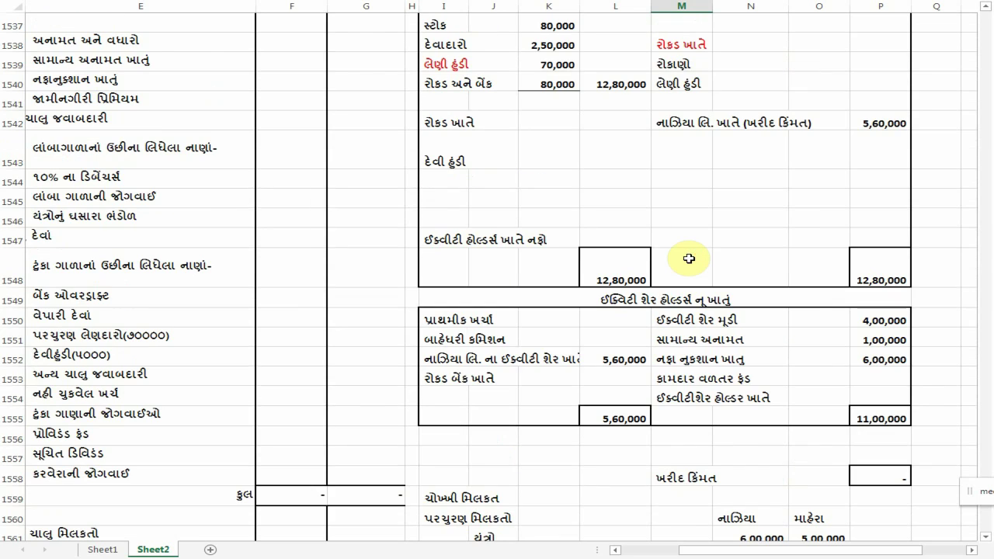
pyautogui.scroll(2, 689, 258)
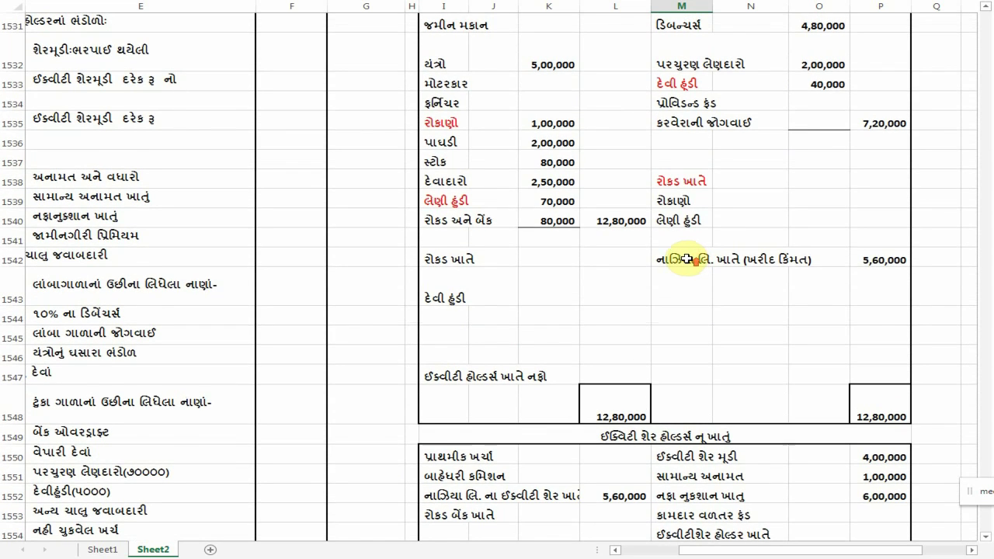
pyautogui.scroll(1, 689, 258)
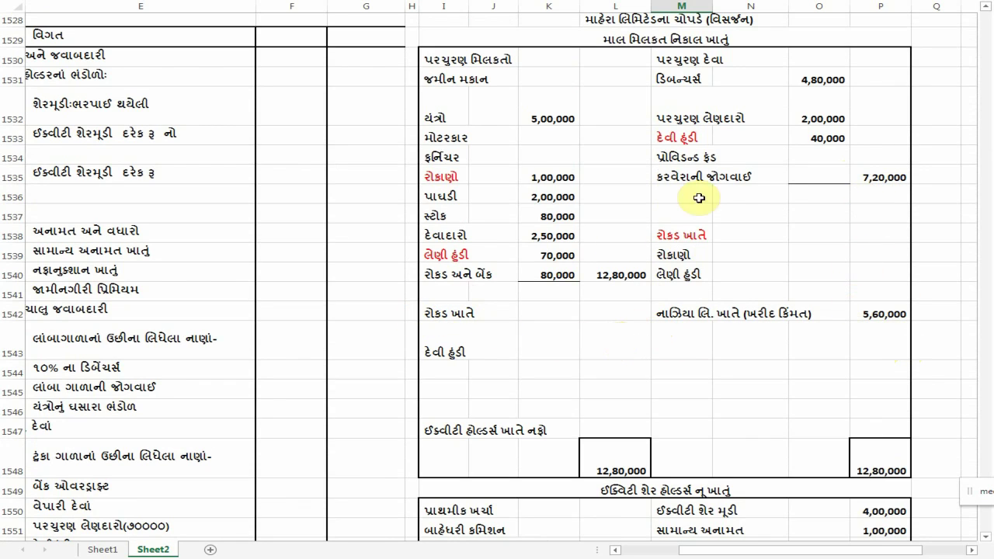
pyautogui.scroll(-5, 774, 277)
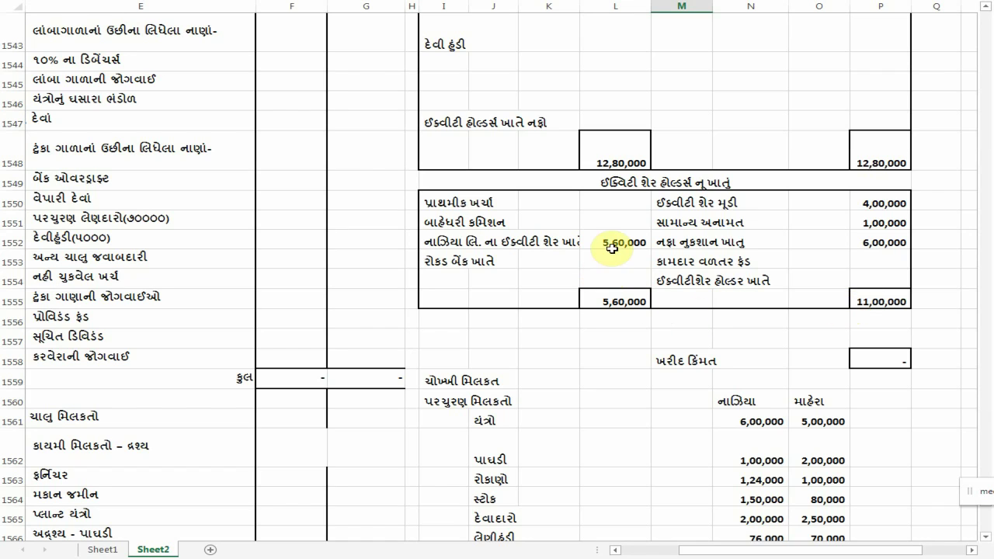
pyautogui.click(606, 260)
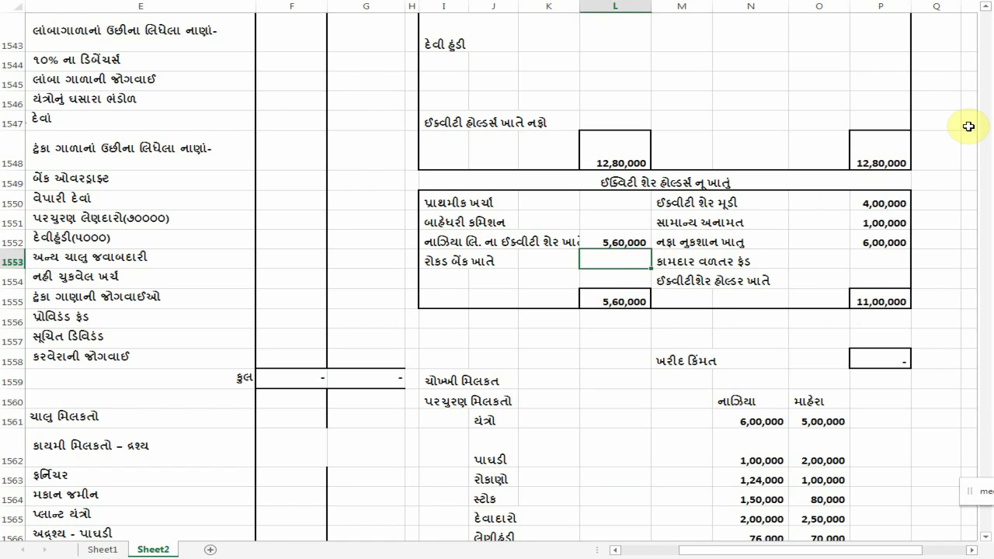
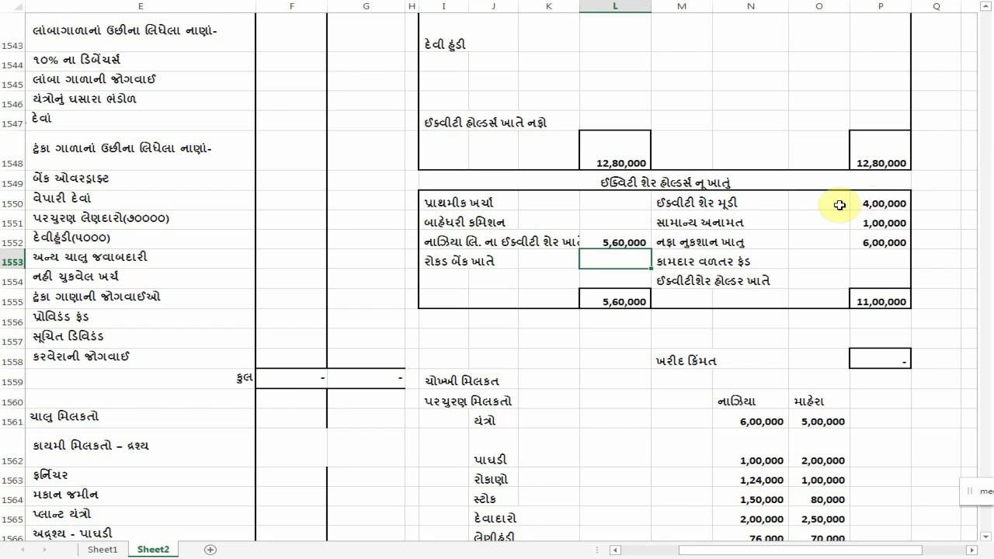
pyautogui.scroll(-5, 827, 247)
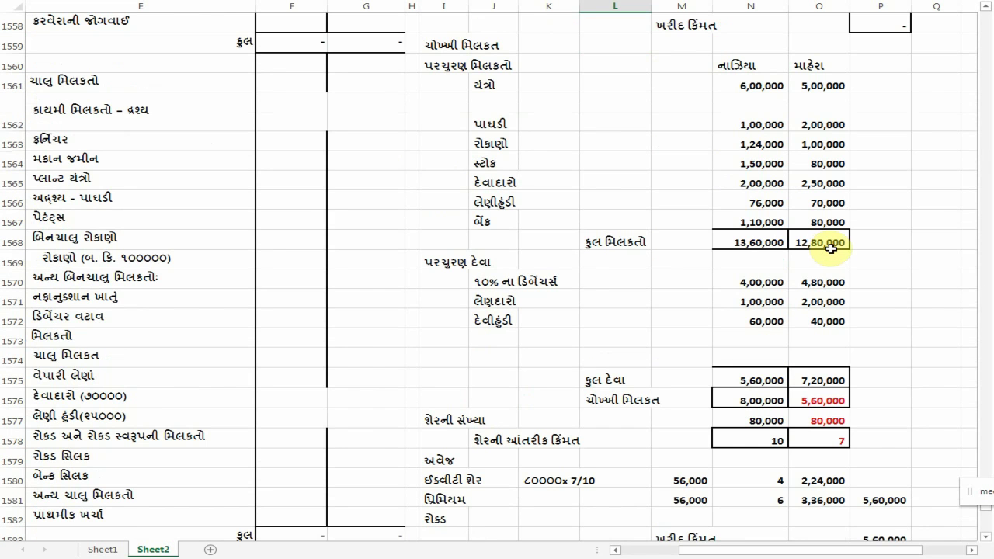
pyautogui.scroll(-3, 829, 247)
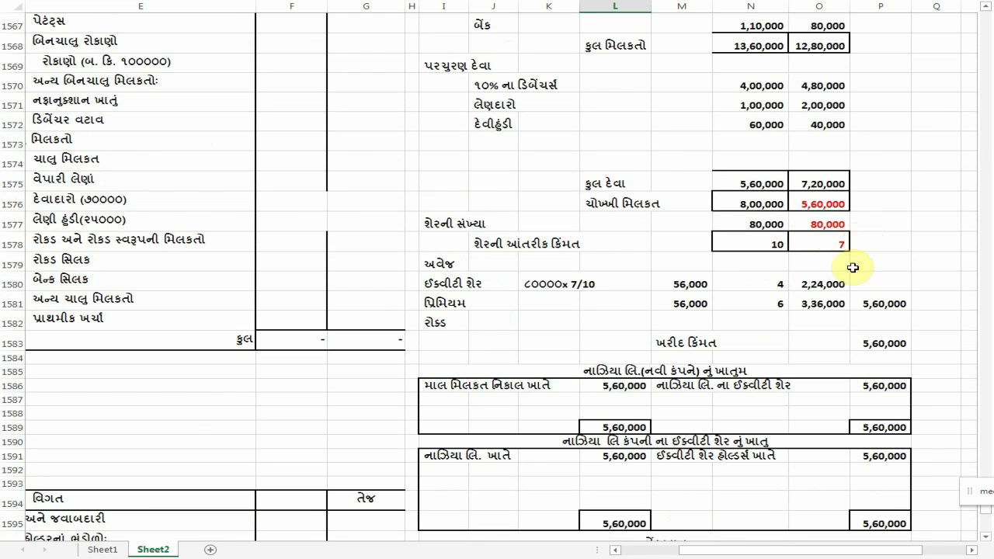
# Step: Enter ૫૪૦૦૦૦ in L1553 beside રોકડ બેંક ખાતે on the debit side of the equity shareholders' account
pyautogui.scroll(-2, 800, 322)
pyautogui.scroll(10, 801, 323)
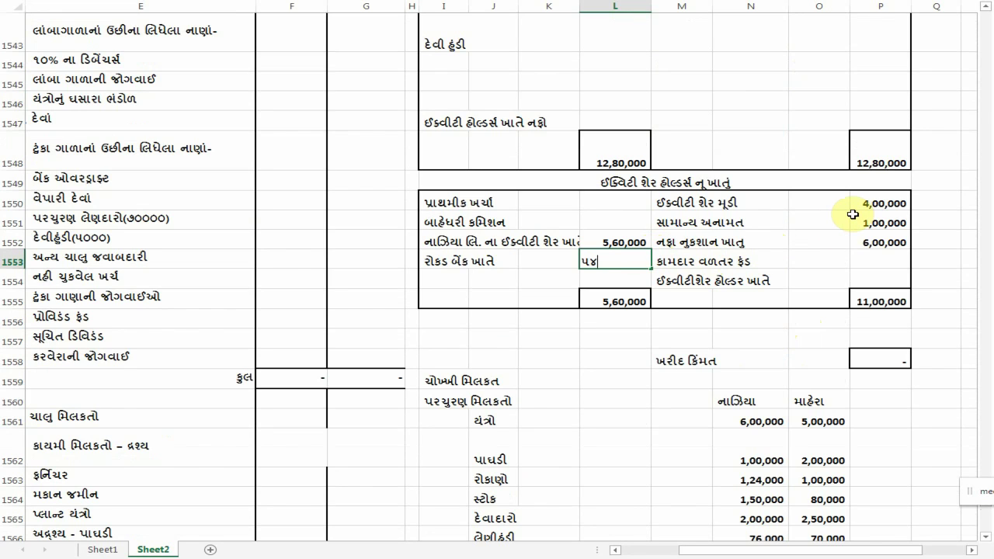
pyautogui.write('00')
pyautogui.press('Return')
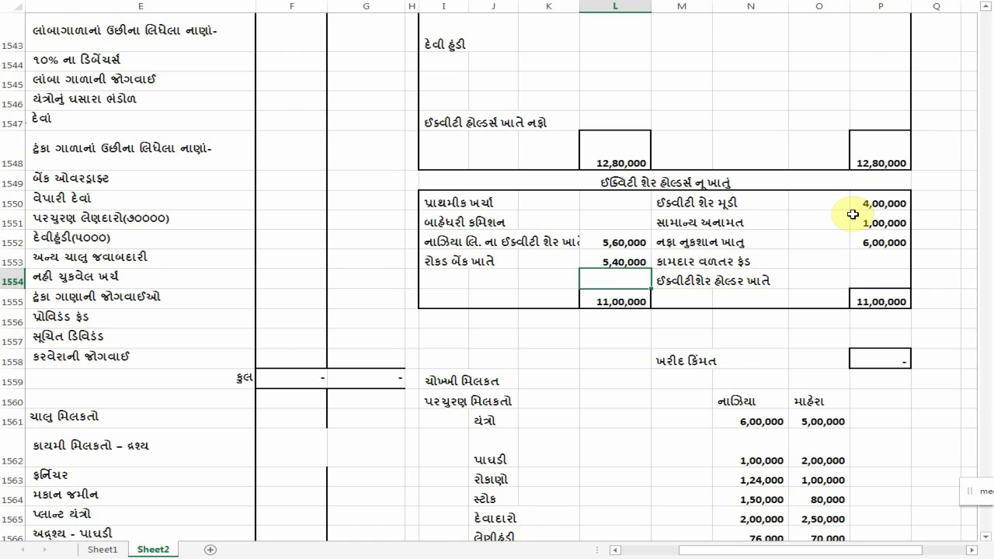
pyautogui.press('Up')
pyautogui.press('Right')
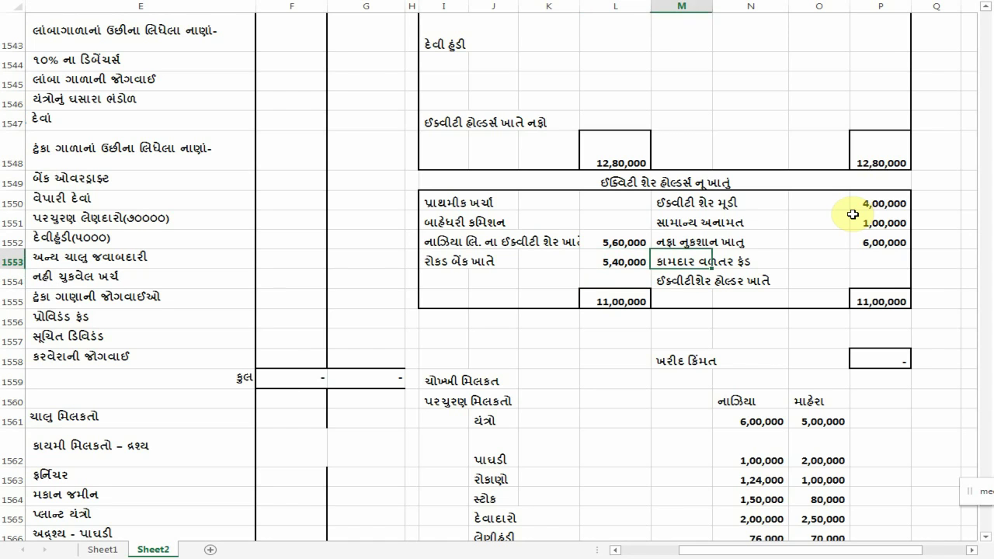
pyautogui.press('Right')
pyautogui.press('Left')
pyautogui.press('Left')
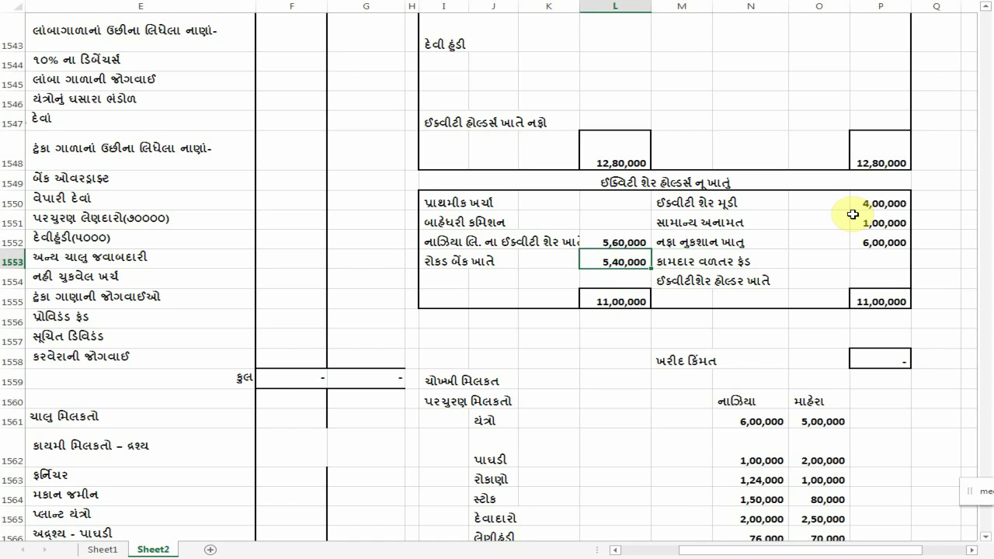
# Step: Review the purchase consideration working, the નાઝિયા company and equity share accounts, and the bank account against the net assets
pyautogui.scroll(-6, 853, 214)
pyautogui.scroll(-4, 852, 215)
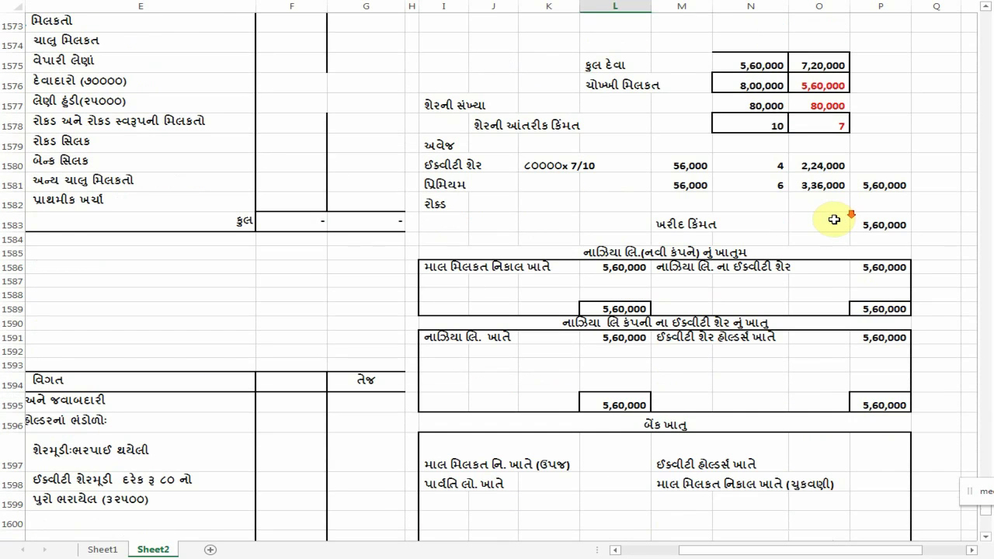
pyautogui.scroll(-3, 891, 394)
pyautogui.scroll(1, 859, 260)
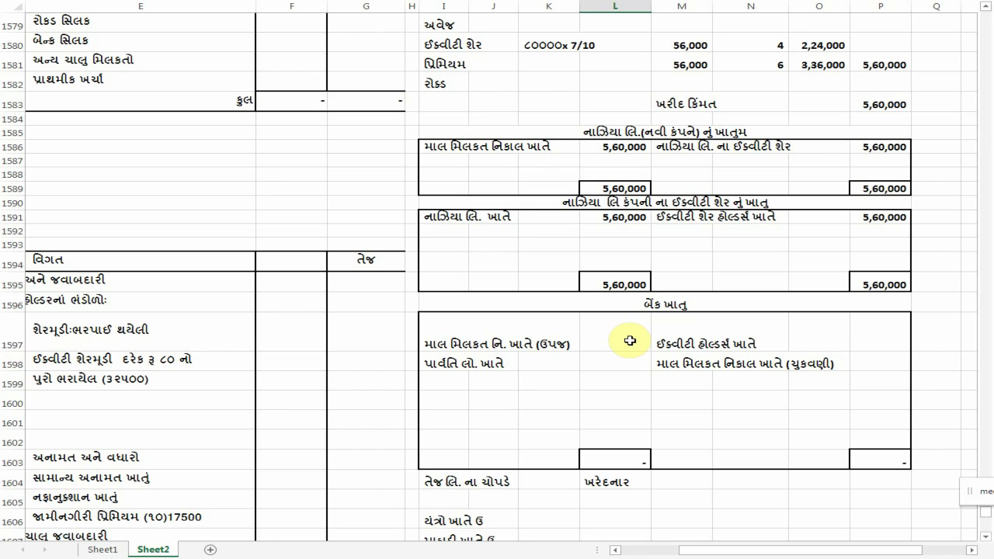
pyautogui.scroll(3, 588, 204)
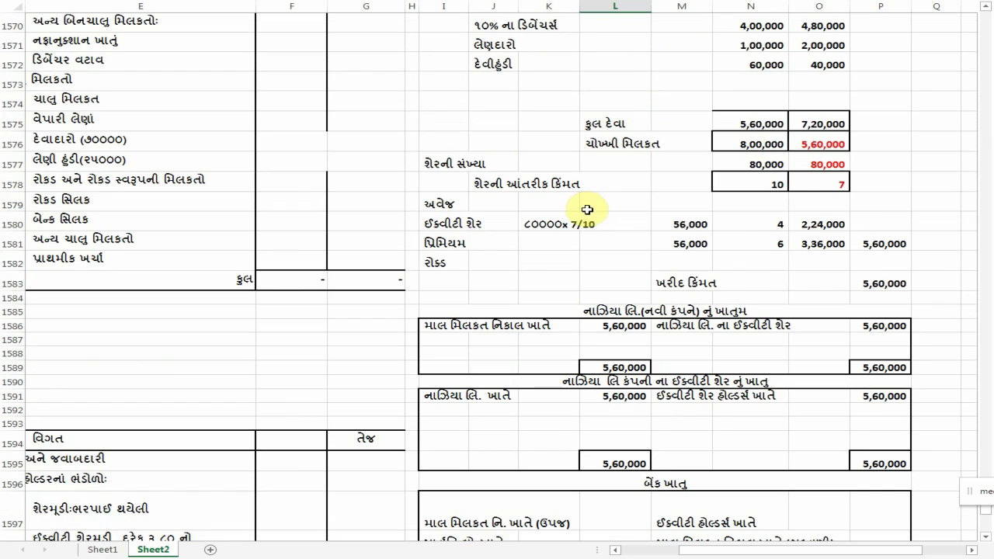
pyautogui.scroll(1, 796, 180)
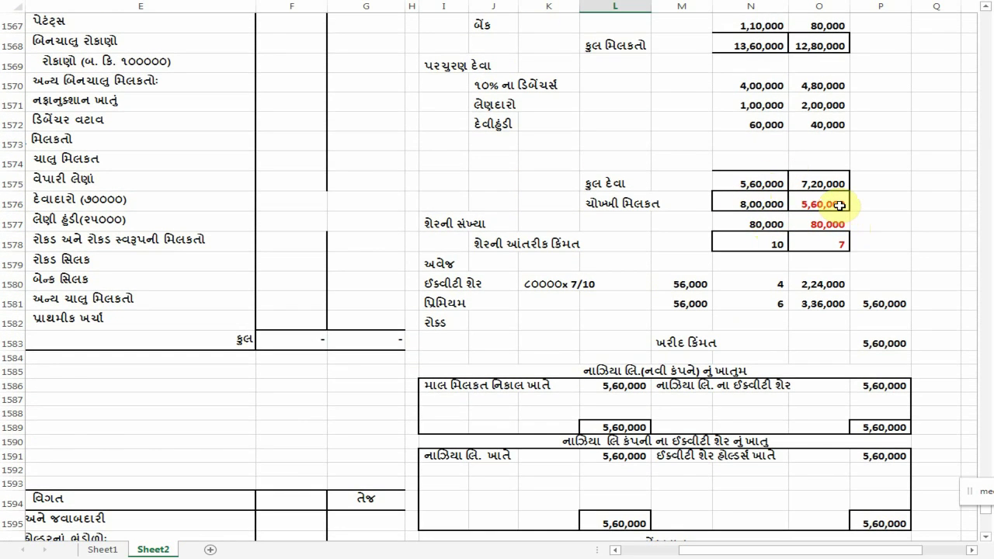
pyautogui.scroll(-2, 841, 205)
pyautogui.scroll(1, 847, 205)
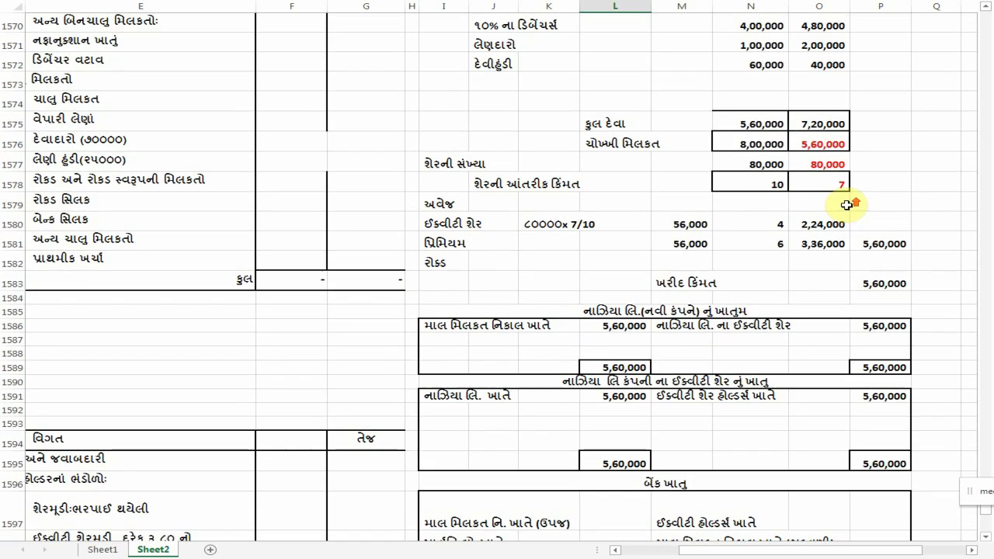
# Step: Compare the asset and liability entries in Mahera's realisation account with the net assets working and the equity shareholders' account
pyautogui.scroll(2, 906, 203)
pyautogui.scroll(13, 906, 203)
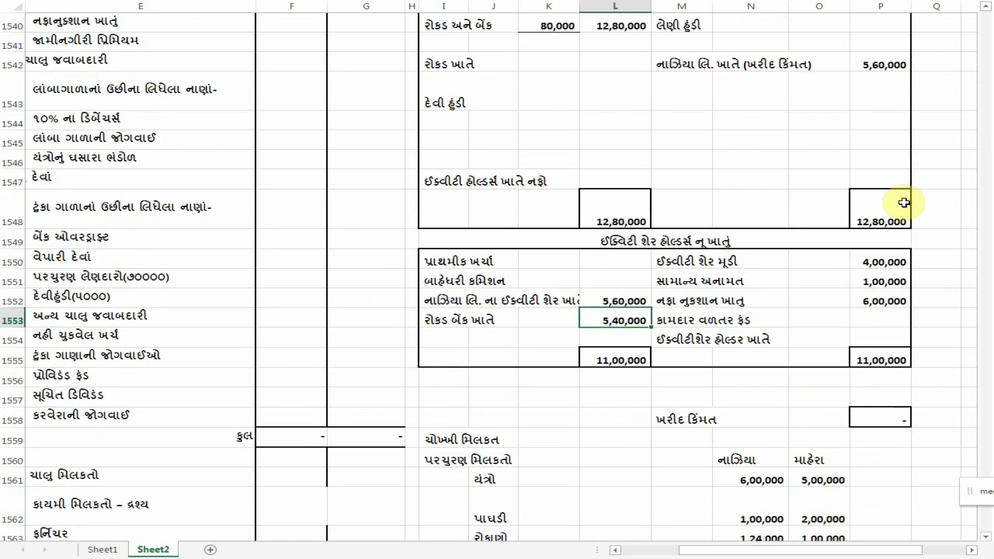
pyautogui.click(528, 159)
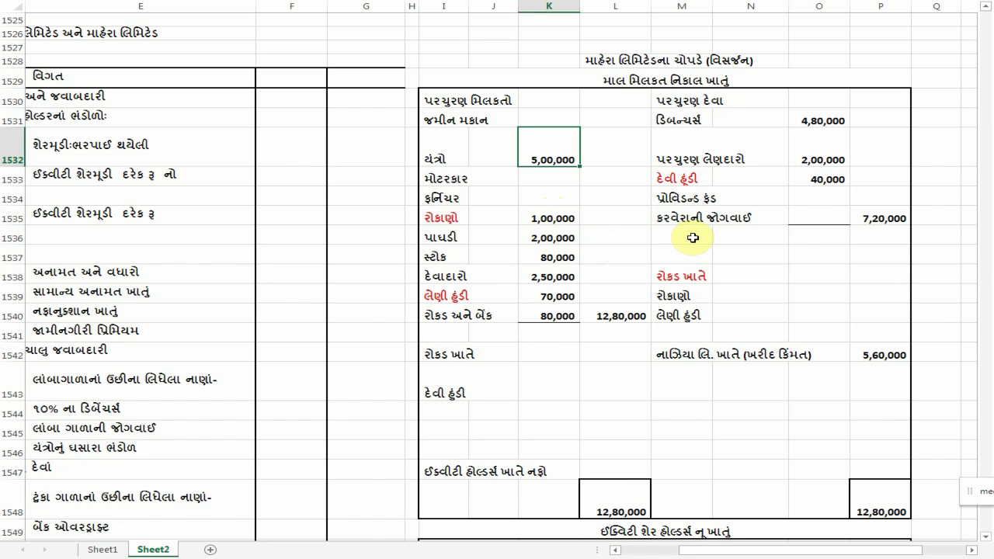
pyautogui.scroll(-5, 693, 238)
pyautogui.scroll(-5, 694, 238)
pyautogui.scroll(3, 694, 236)
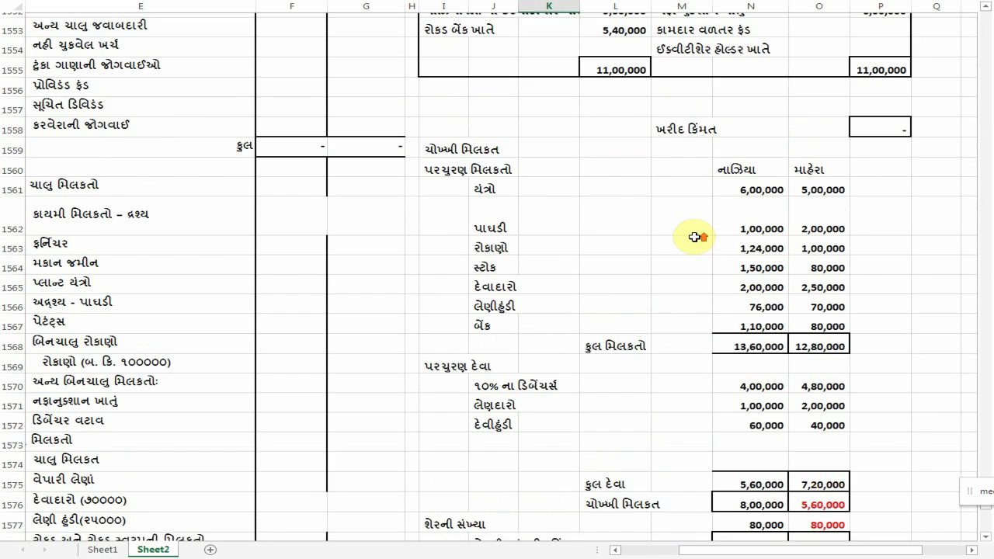
pyautogui.scroll(5, 693, 235)
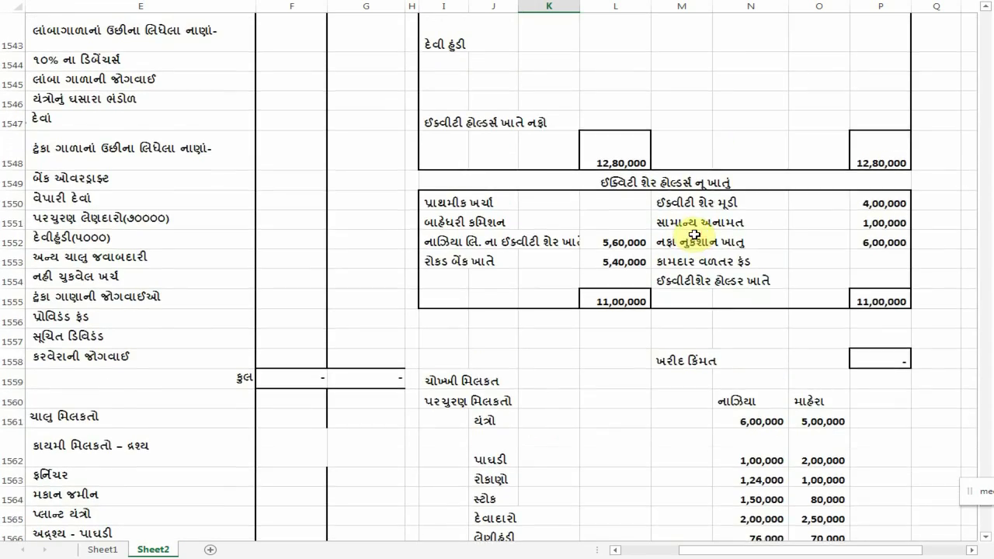
# Step: Set the profit and loss account (નફા નુકશાન ખાતુ) amount in the equity shareholders account, cell P1552, to 60,000
pyautogui.scroll(1, 693, 233)
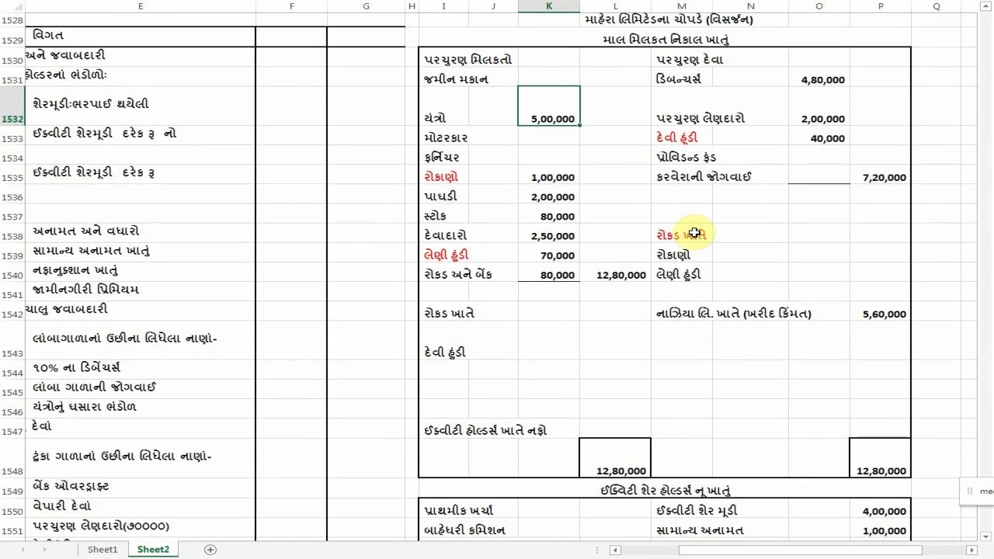
pyautogui.scroll(-6, 633, 256)
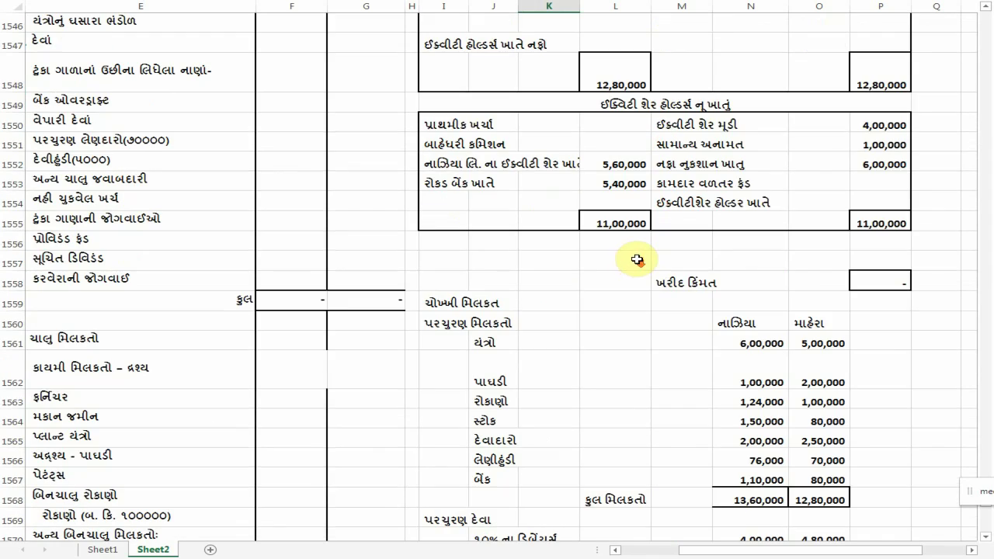
pyautogui.click(882, 145)
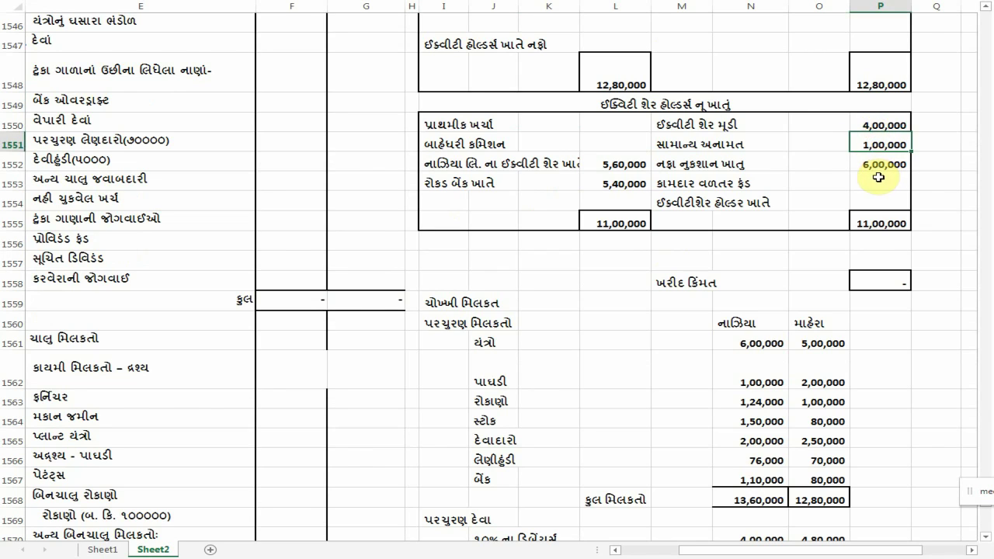
pyautogui.click(885, 123)
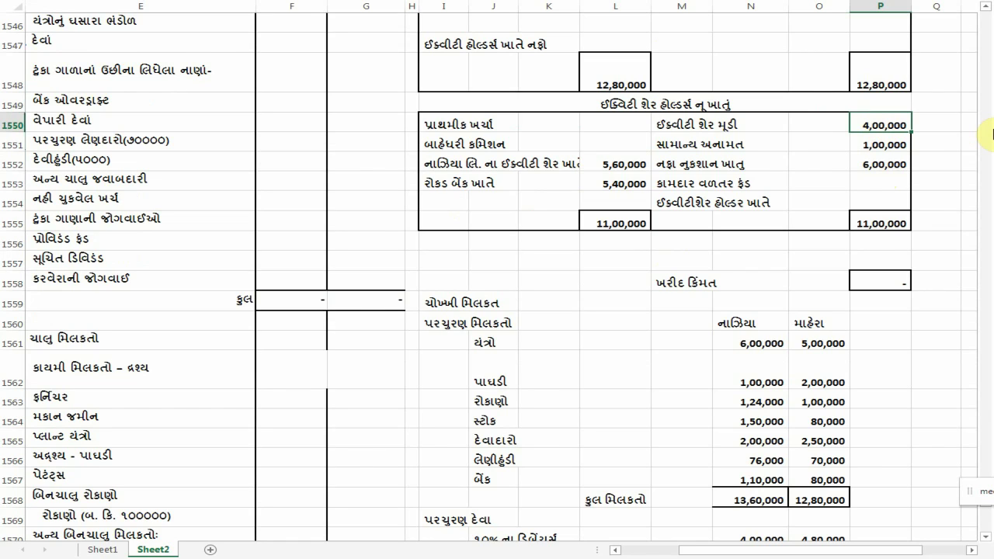
pyautogui.click(899, 147)
pyautogui.click(899, 163)
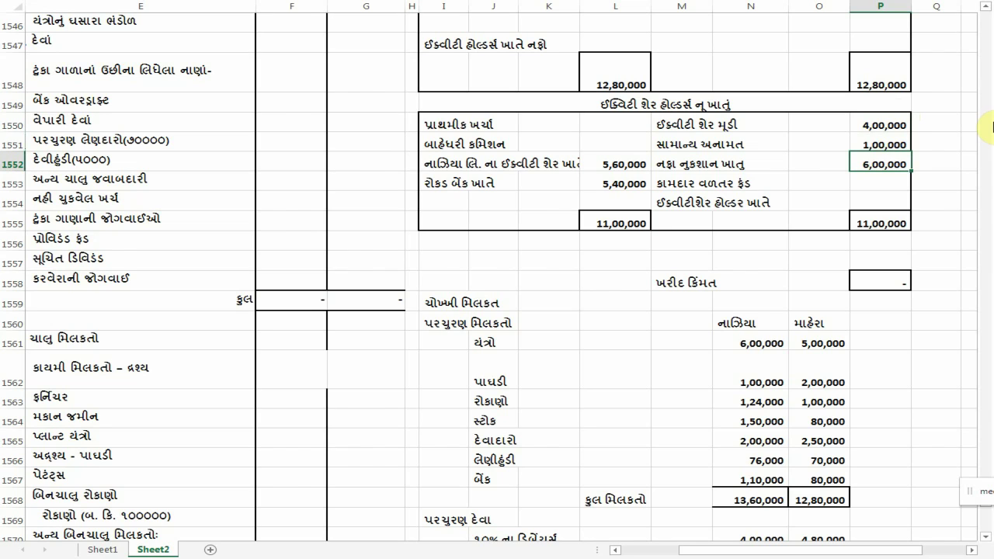
pyautogui.write('60000')
pyautogui.press('Return')
# Step: Clear the amount beside the cash/bank entry (રોકડ બેંક ખાતે) in cell L1553 of the equity shareholders account
pyautogui.press('Left')
pyautogui.press('Left')
pyautogui.press('Left')
pyautogui.press('Left')
pyautogui.press('Delete')
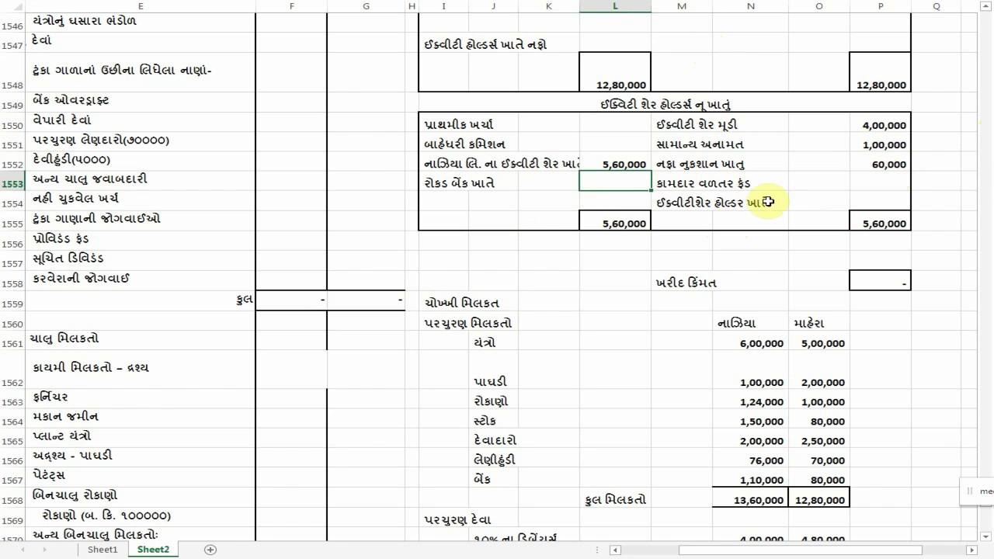
# Step: Compare the totals on both sides of the realisation, equity shareholders, Nazia Ltd., equity share and bank accounts
pyautogui.middleClick(922, 132)
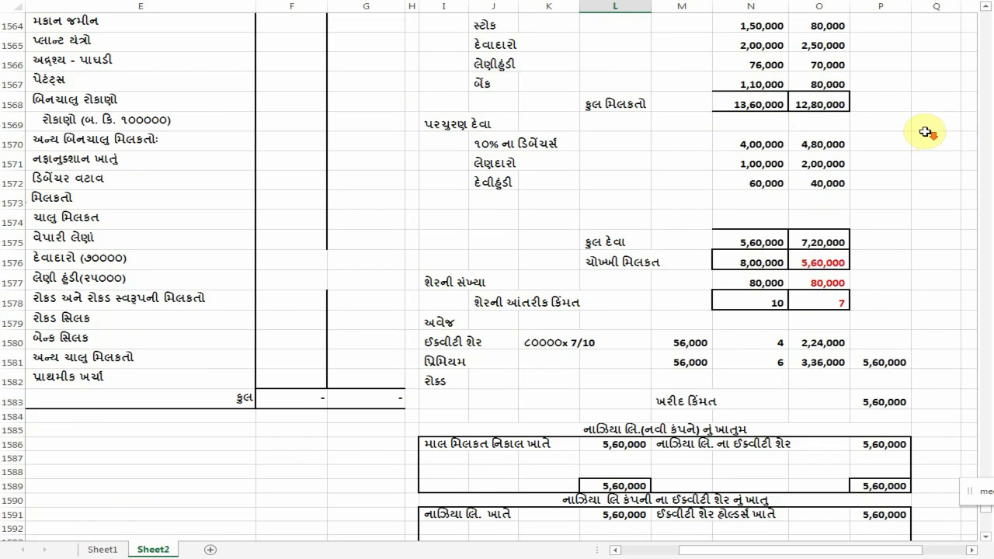
pyautogui.middleClick(921, 126)
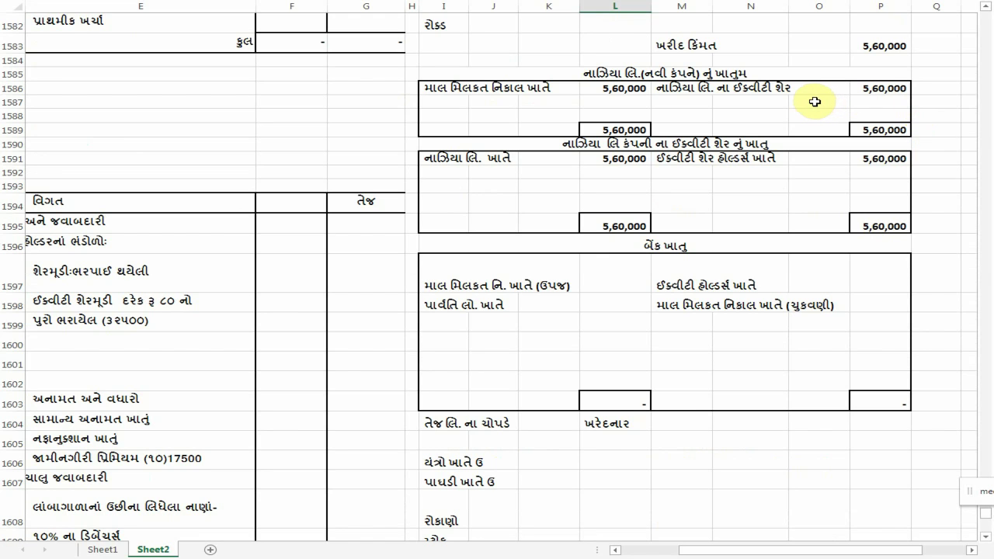
pyautogui.scroll(18, 814, 101)
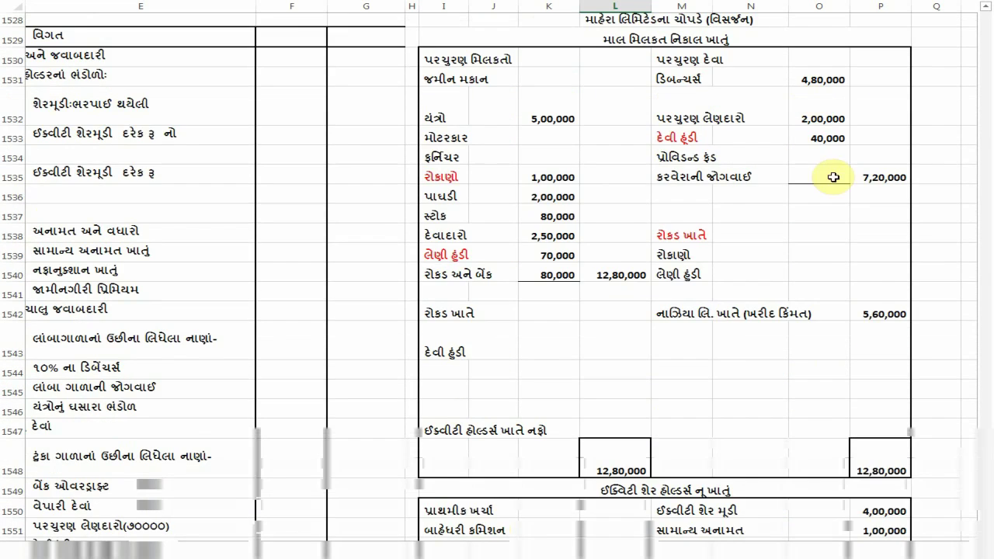
pyautogui.click(915, 462)
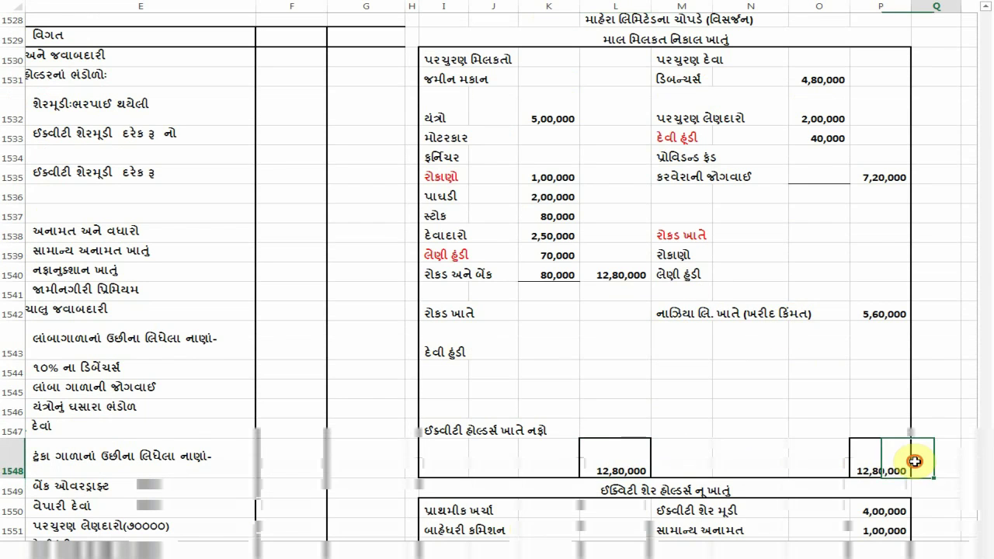
pyautogui.scroll(-3, 832, 344)
pyautogui.click(633, 416)
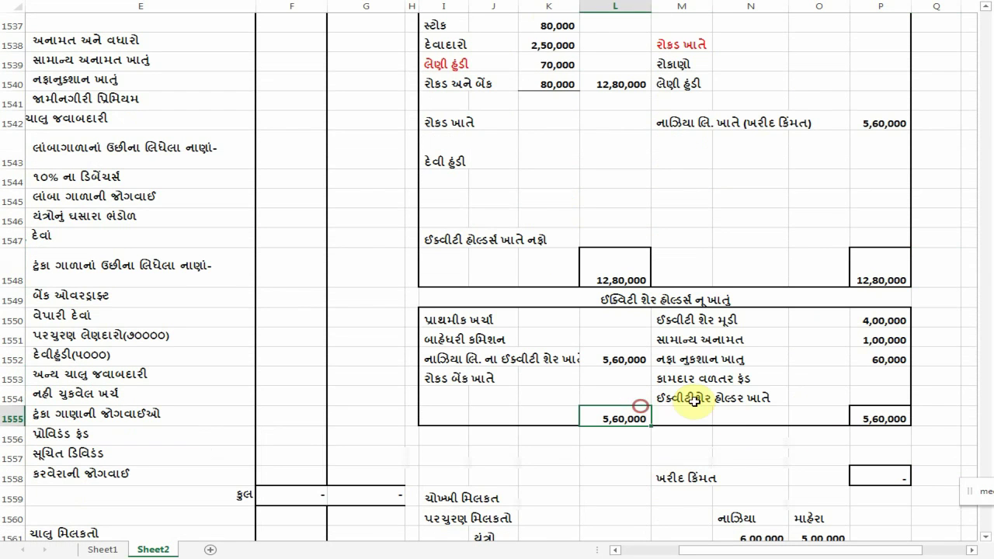
pyautogui.click(869, 404)
pyautogui.scroll(-9, 868, 388)
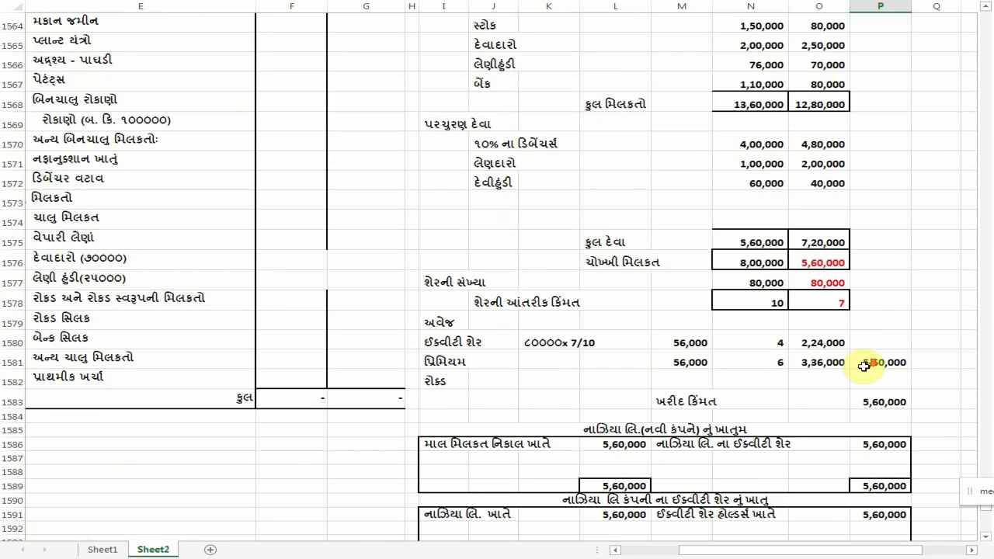
pyautogui.scroll(-3, 664, 396)
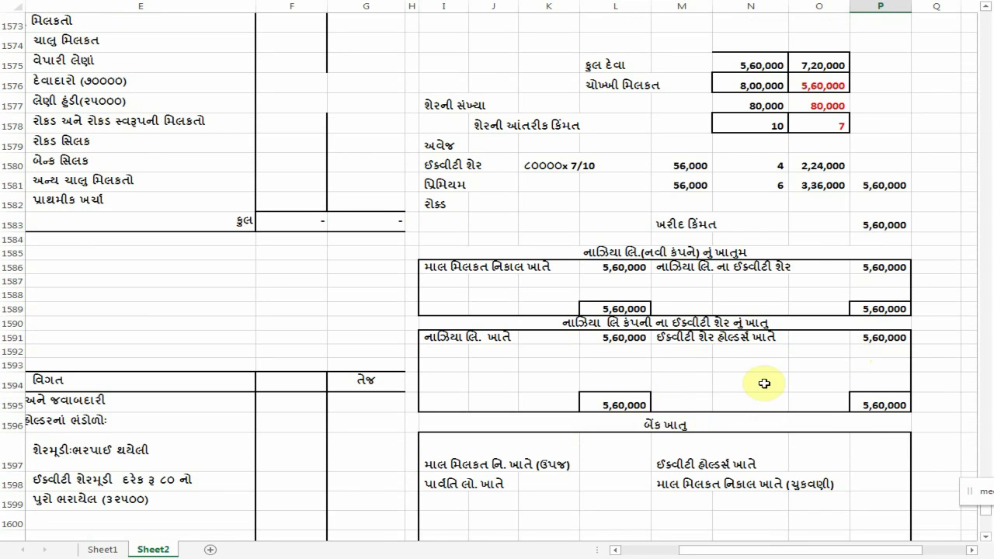
pyautogui.scroll(-2, 776, 389)
pyautogui.scroll(-2, 668, 392)
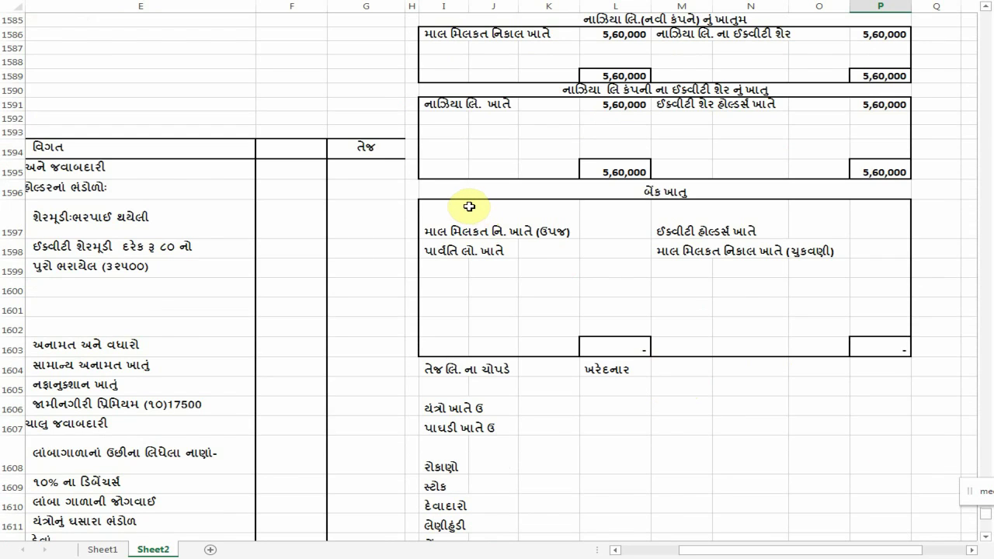
# Step: Replace the company name in the journal heading in cell I1604 so it reads "નાઝિયા લિ. ના ચોપડે"
pyautogui.click(454, 374)
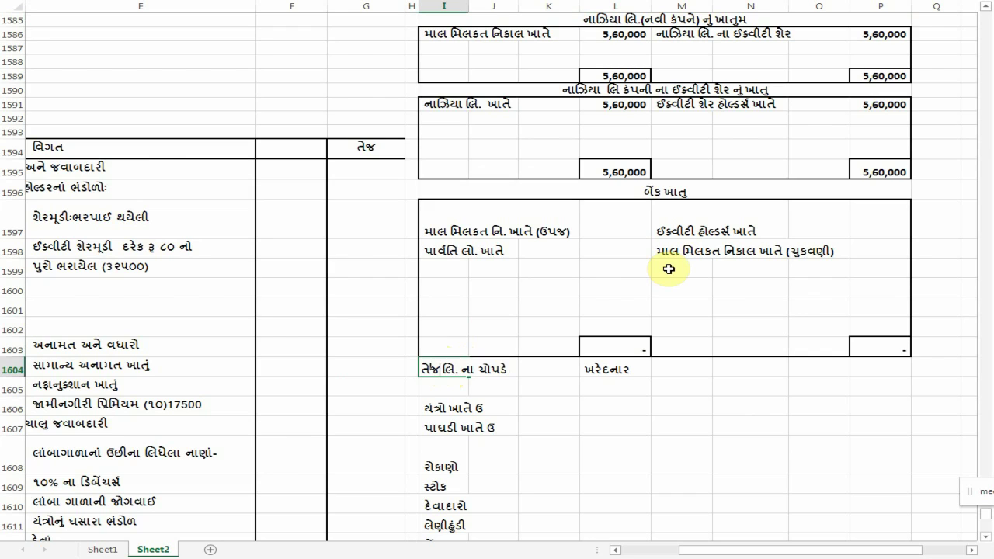
pyautogui.press('BackSpace')
pyautogui.press('BackSpace')
pyautogui.press('BackSpace')
pyautogui.write('નાઝિયા લિ. ન')
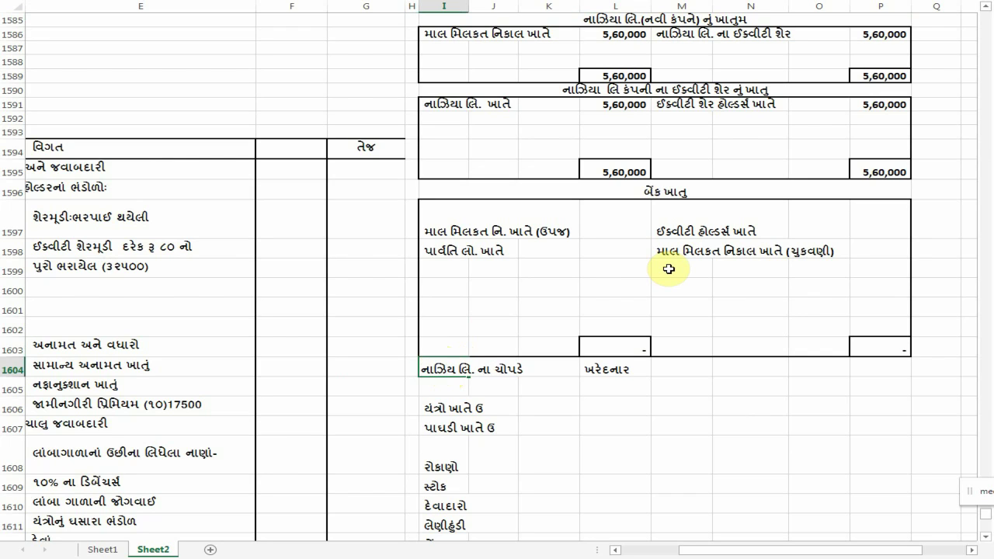
pyautogui.write('ા')
pyautogui.press('Return')
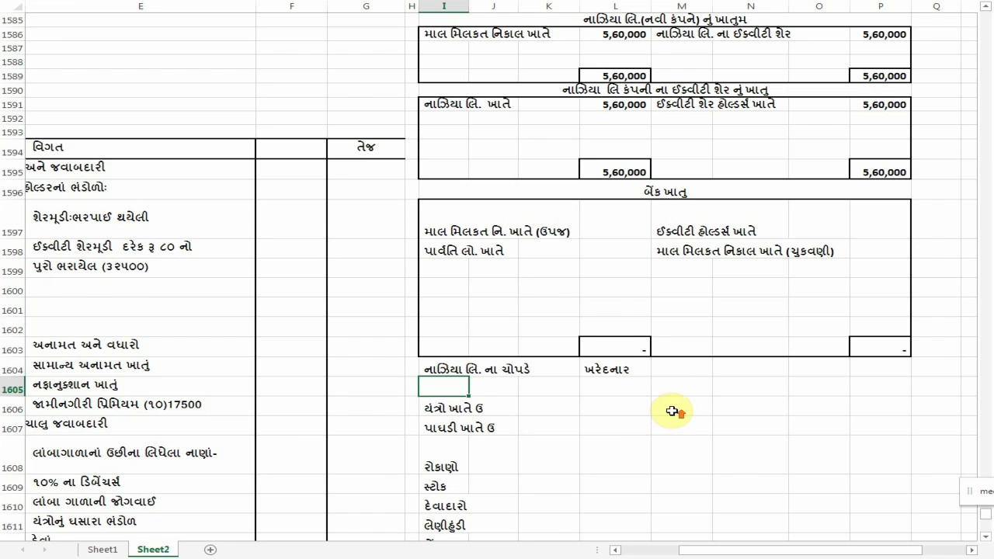
# Step: Examine the Mahera column's asset amounts, liability amounts and net assets figure in the net assets calculation
pyautogui.scroll(4, 673, 408)
pyautogui.scroll(8, 673, 408)
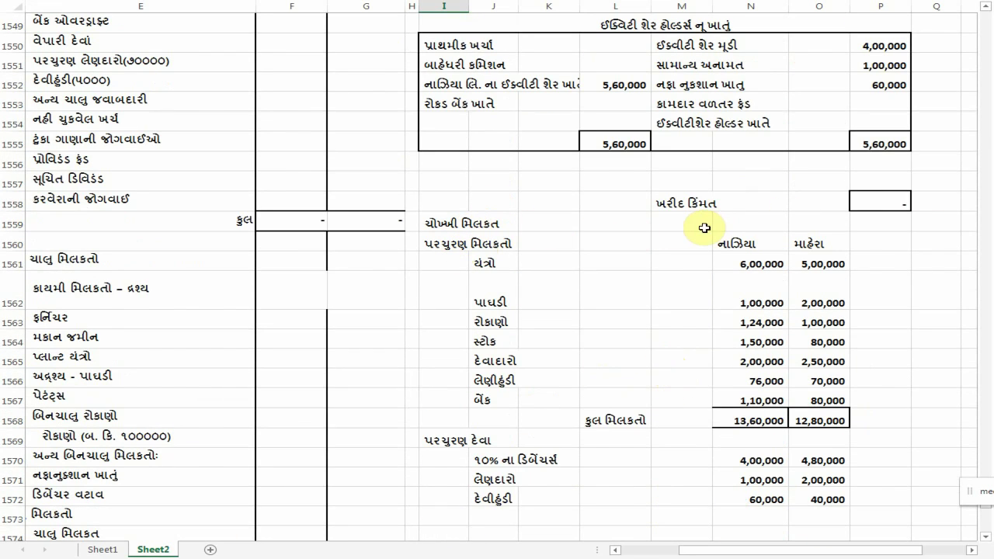
pyautogui.moveTo(816, 265); pyautogui.dragTo(819, 400)
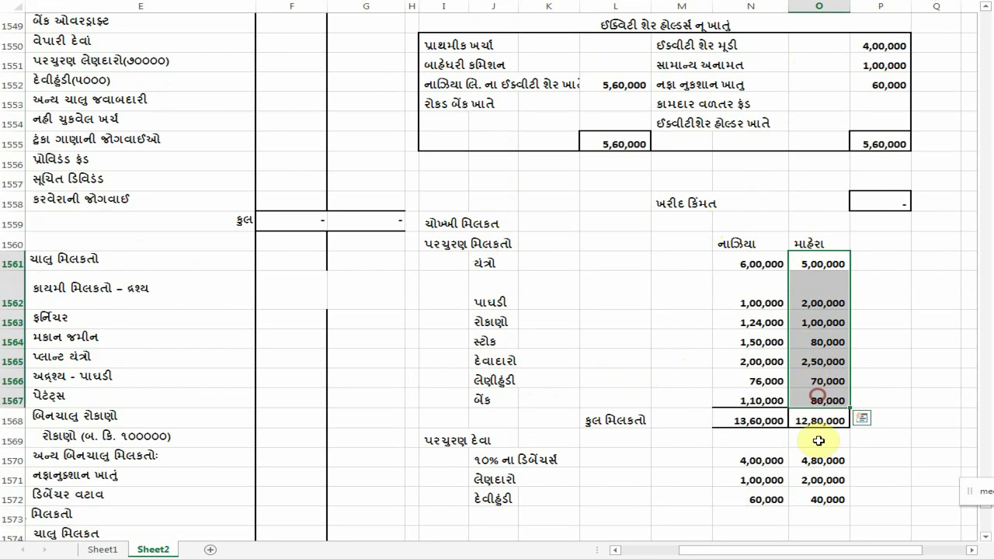
pyautogui.moveTo(816, 460); pyautogui.dragTo(823, 496)
pyautogui.moveTo(821, 262); pyautogui.dragTo(820, 397)
pyautogui.moveTo(816, 461); pyautogui.dragTo(820, 494)
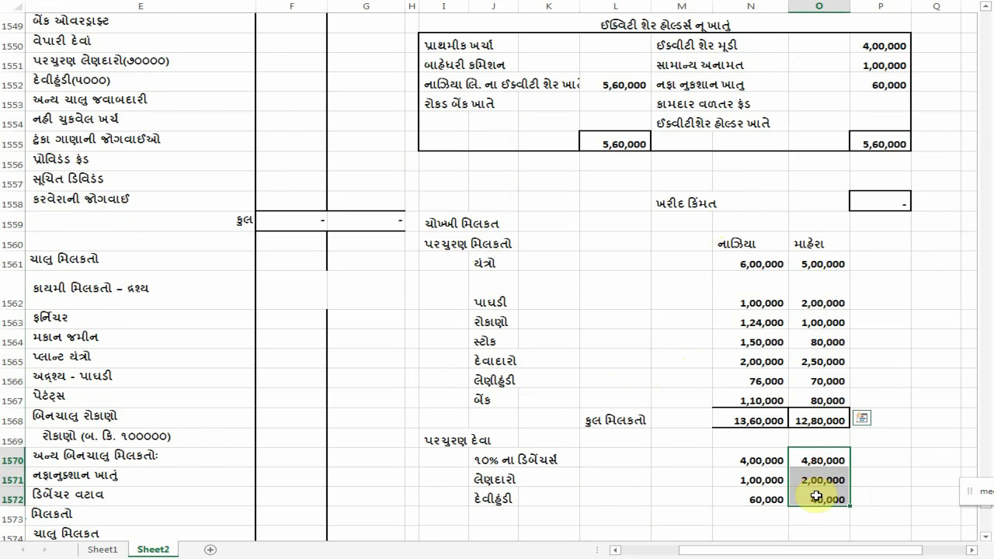
pyautogui.scroll(-2, 823, 466)
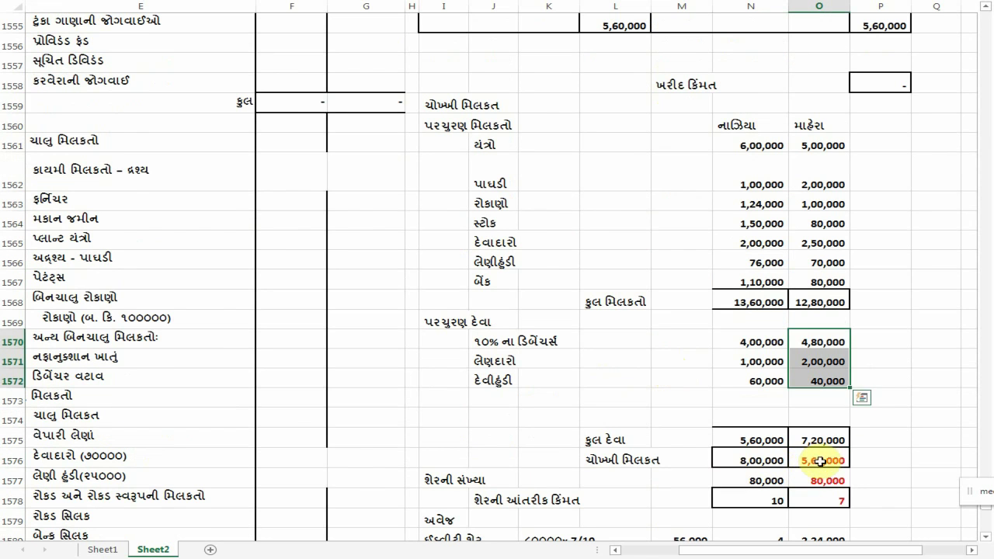
pyautogui.click(817, 459)
pyautogui.scroll(-2, 579, 349)
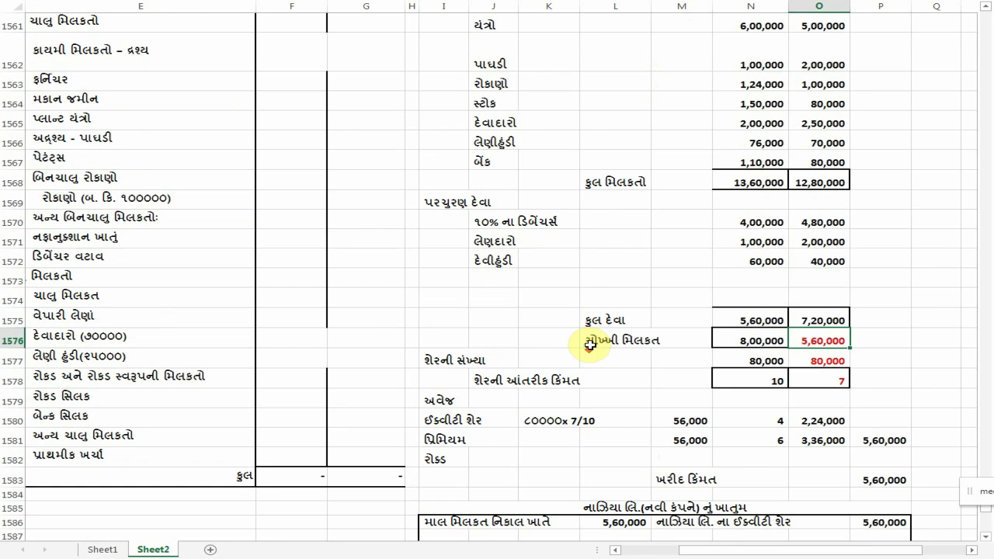
pyautogui.scroll(1, 603, 341)
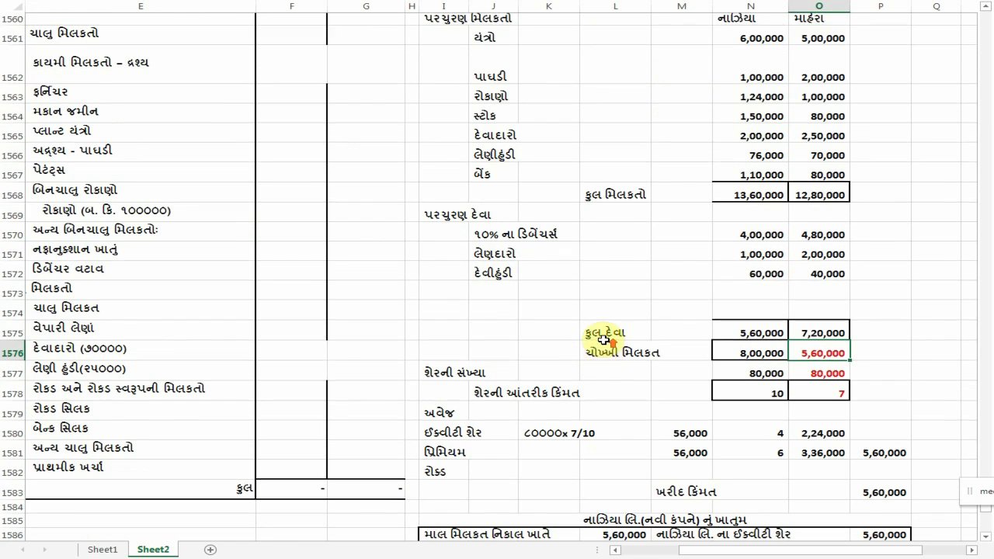
pyautogui.moveTo(806, 82); pyautogui.dragTo(825, 219)
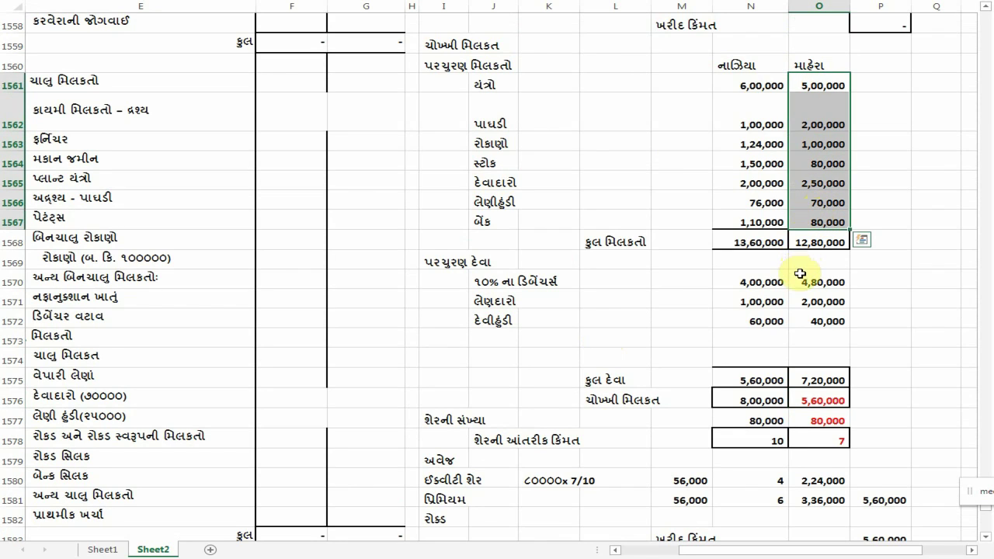
pyautogui.moveTo(821, 282); pyautogui.dragTo(821, 320)
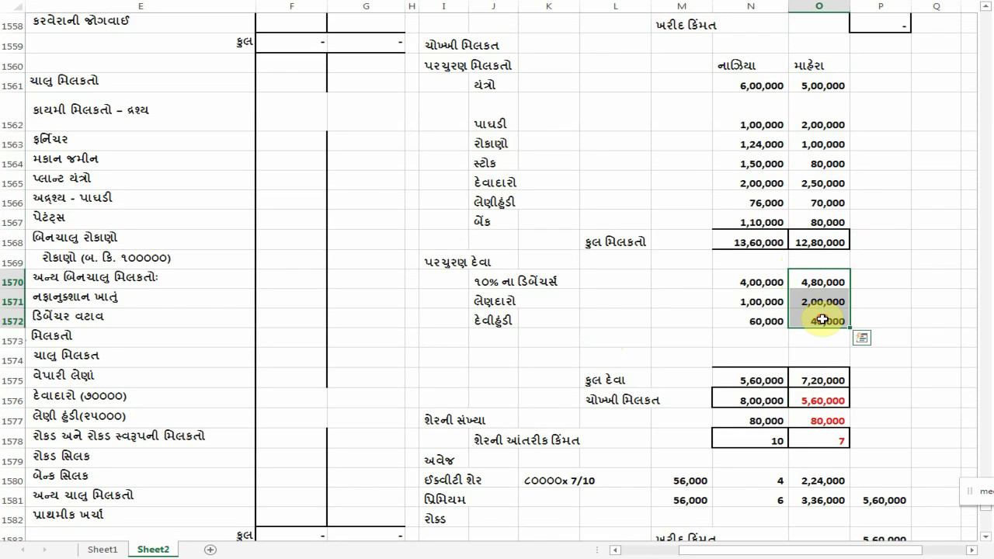
pyautogui.click(824, 402)
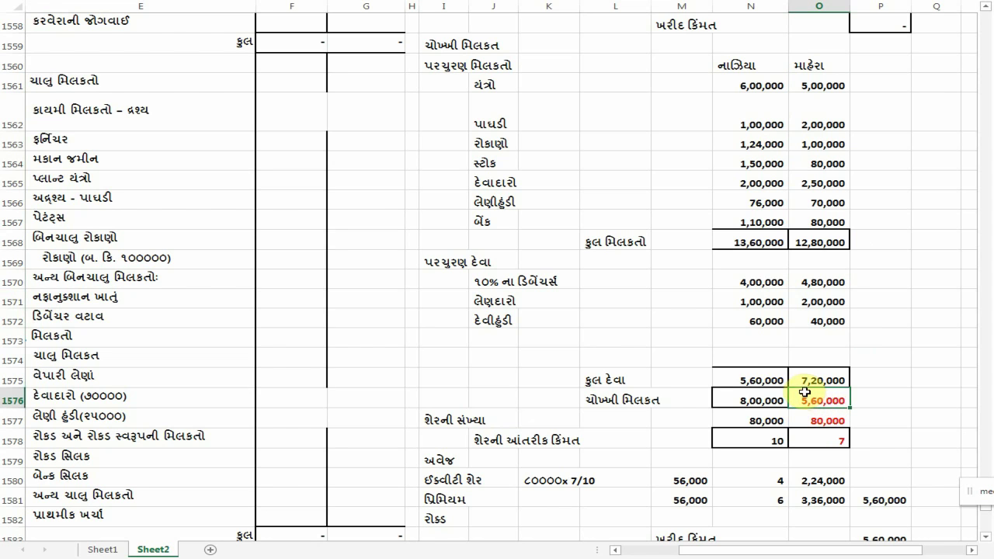
# Step: In the Nazia Ltd. journal, enter 5,00,000 for machinery (યંત્રો ખાતે) in L1606 and 2,00,000 for goodwill (પાઘડી ખાતે) in L1607
pyautogui.scroll(-14, 711, 353)
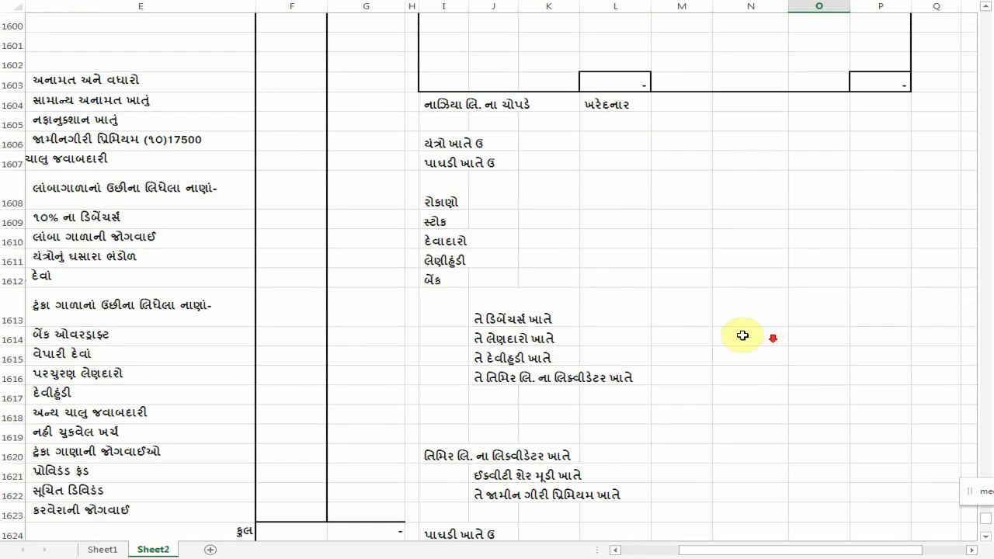
pyautogui.click(459, 145)
pyautogui.scroll(2, 579, 152)
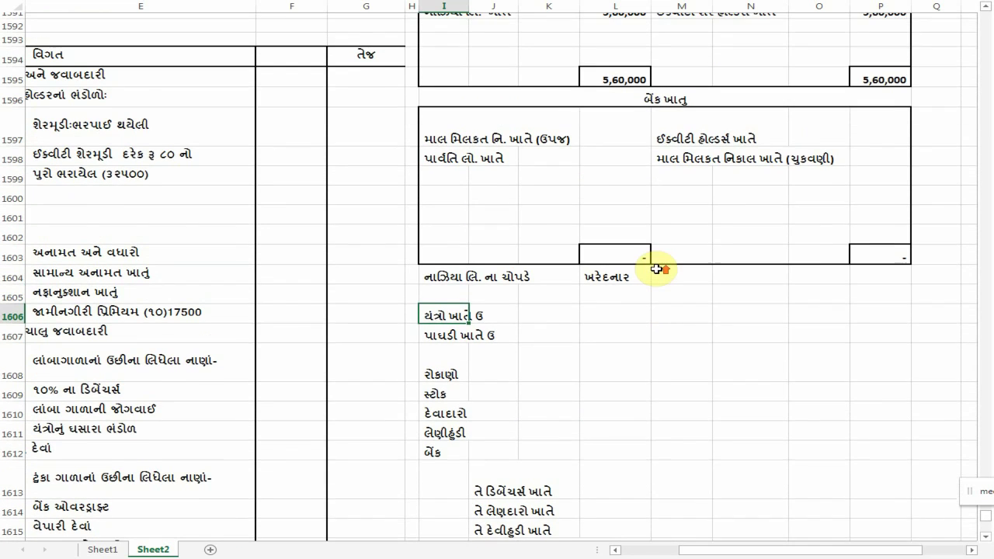
pyautogui.scroll(3, 659, 266)
pyautogui.scroll(-1, 616, 320)
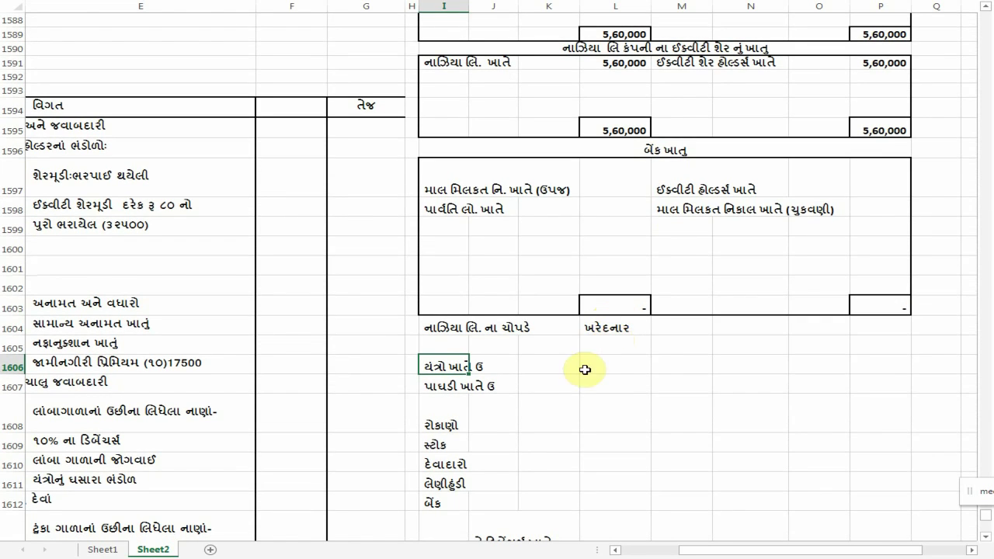
pyautogui.click(610, 363)
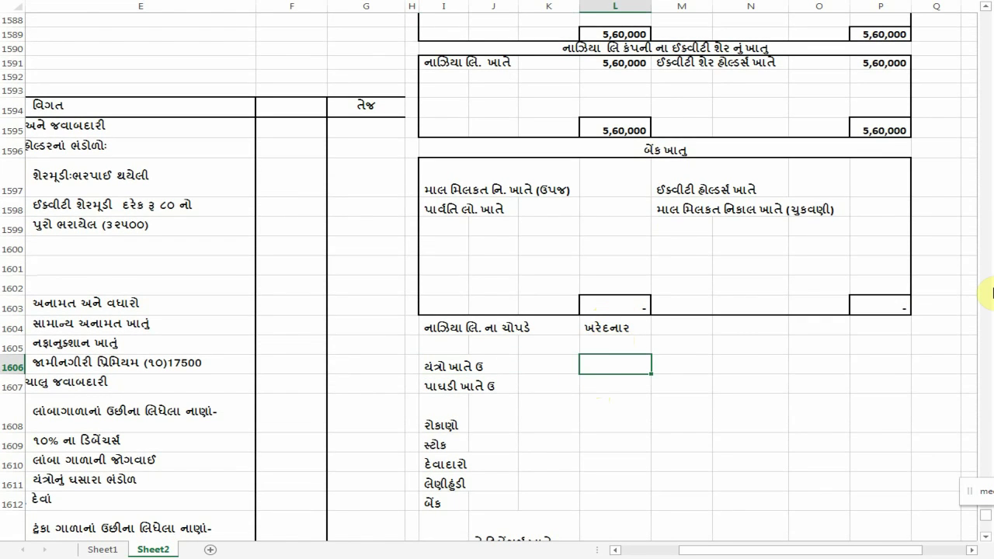
pyautogui.write('૫૦૦૦૦૦')
pyautogui.press('Return')
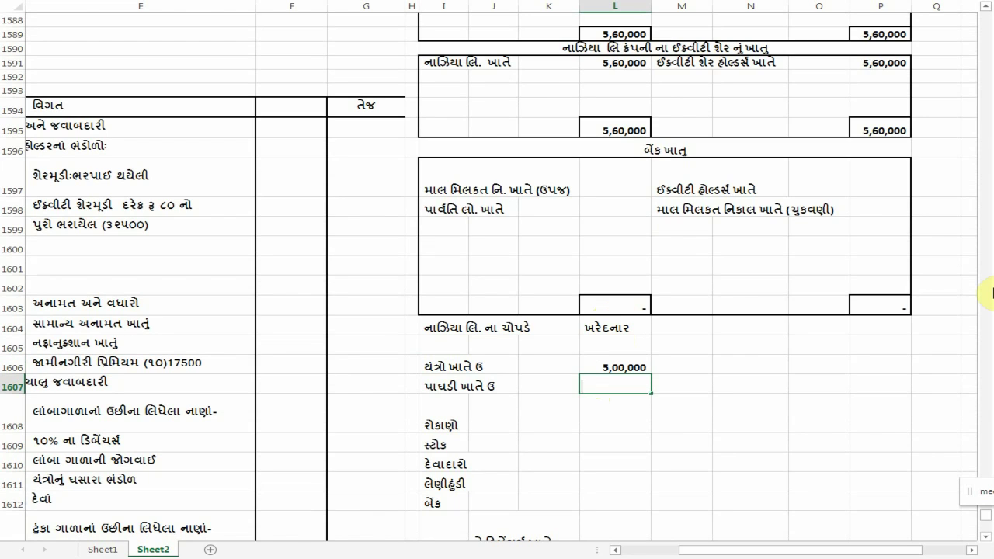
pyautogui.write('૨૦૦૦૦૦')
pyautogui.press('Return')
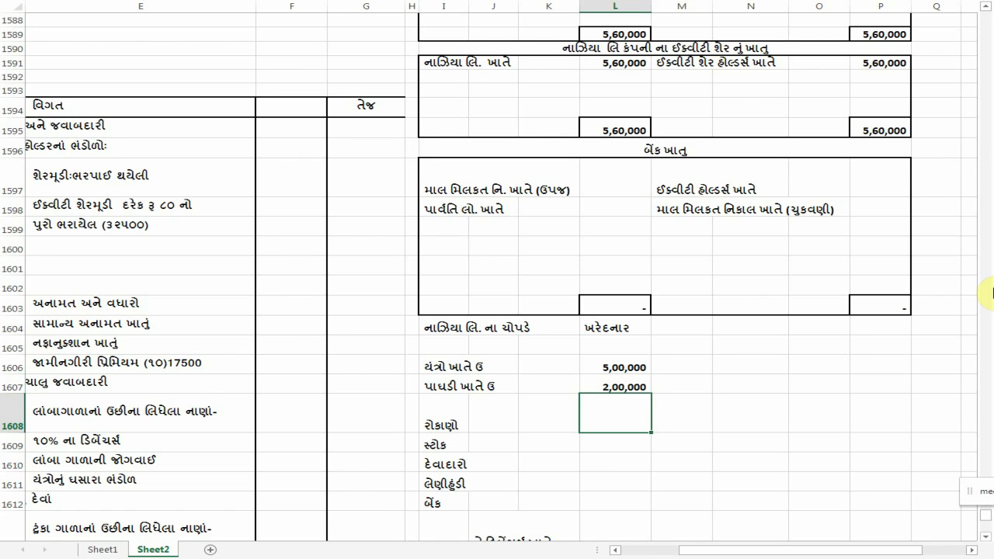
# Step: Enter 1,00,000 for investments (રોકાણો), 80,000 for stock (સ્ટોક) and 2,50,000 for debtors (દેવાદારો) in cells L1608 to L1610
pyautogui.write('૧૦૦૦૦૦')
pyautogui.press('Return')
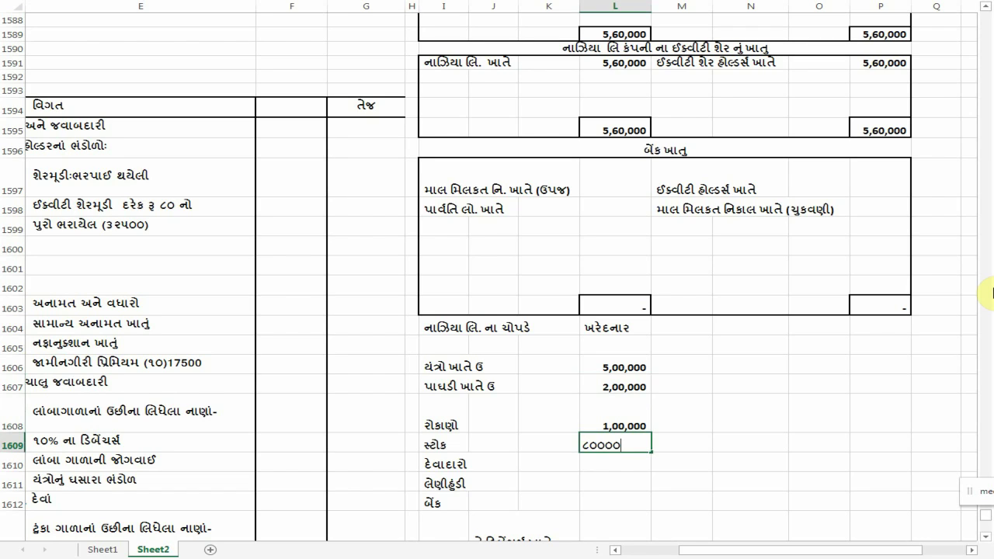
pyautogui.press('Return')
pyautogui.write('૨૫')
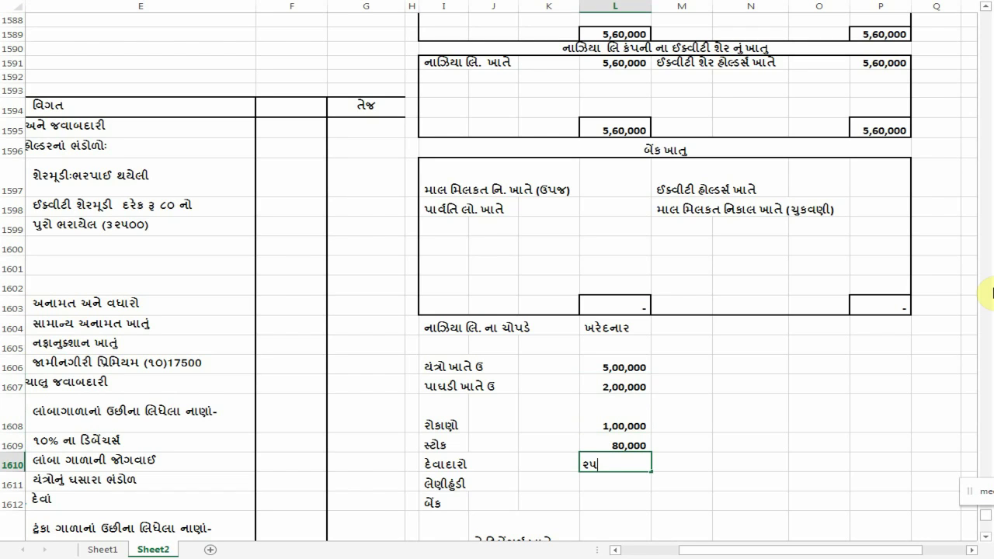
pyautogui.write('૦૦૦૦')
pyautogui.press('Return')
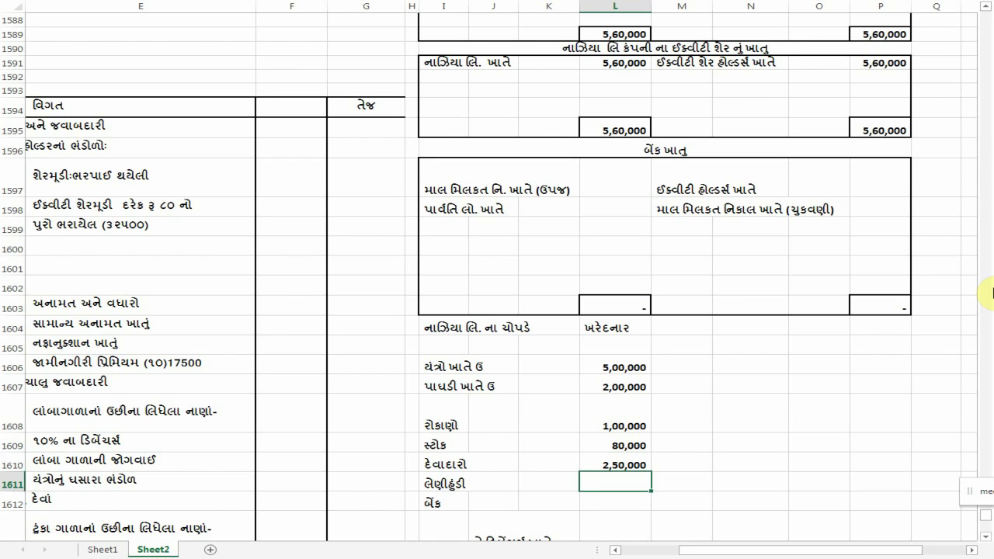
# Step: Enter 70,000 for bills receivable (લેણીહૂંડી) in L1611 and 80,000 for bank (બેંક) in L1612
pyautogui.write('૦૦')
pyautogui.press('Return')
pyautogui.write('૮૦૦૦૦')
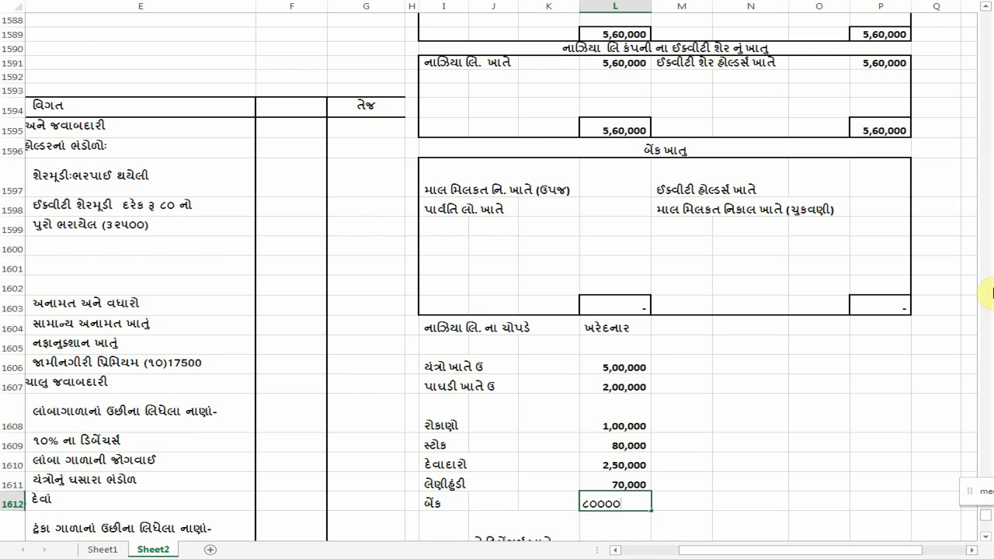
pyautogui.press('Return')
# Step: Enter the credit amounts 4,80,000 for debentures, 2,00,000 for creditors and 40,000 for bills payable in cells M1613 to M1615
pyautogui.scroll(-4, 991, 293)
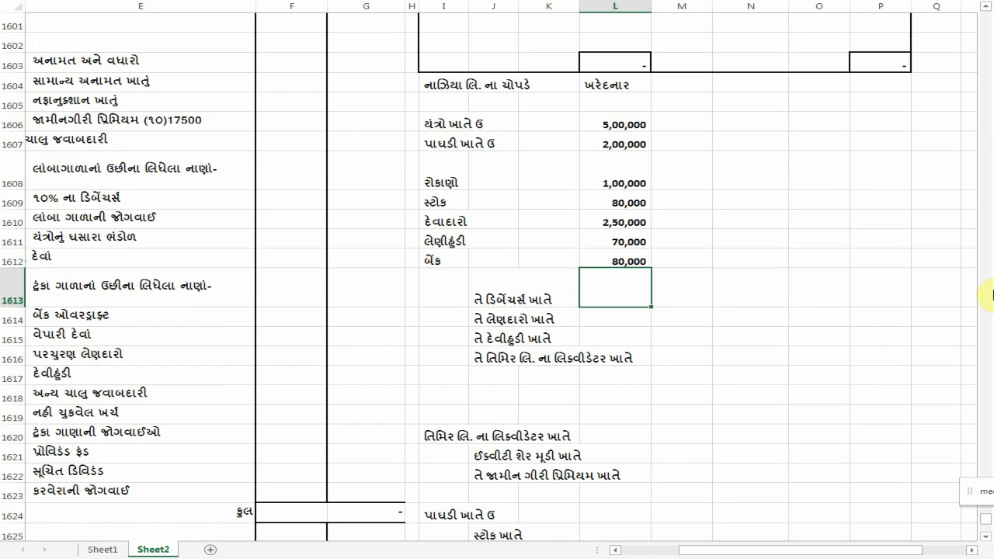
pyautogui.press('Right')
pyautogui.press('Down')
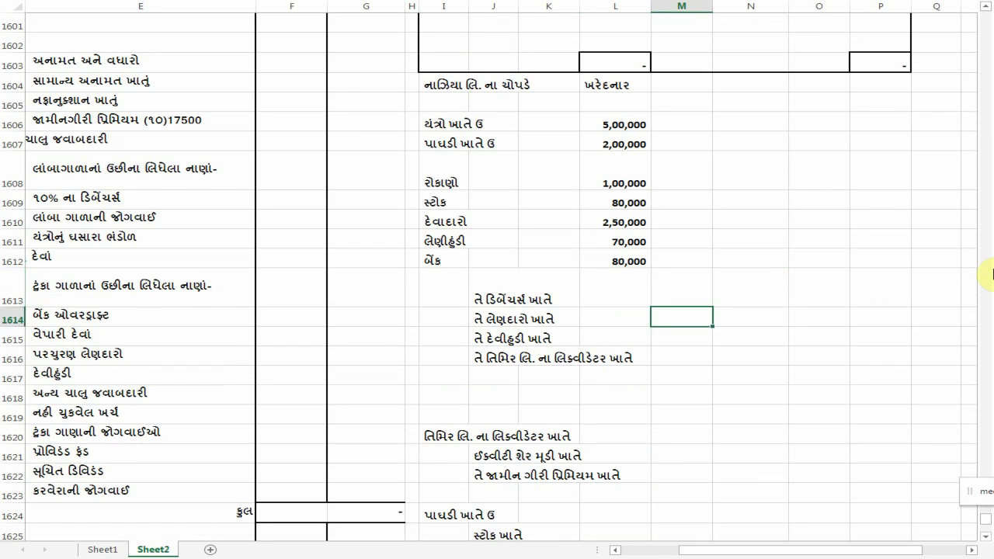
pyautogui.press('Up')
pyautogui.write('૪૮૦૦૦૦')
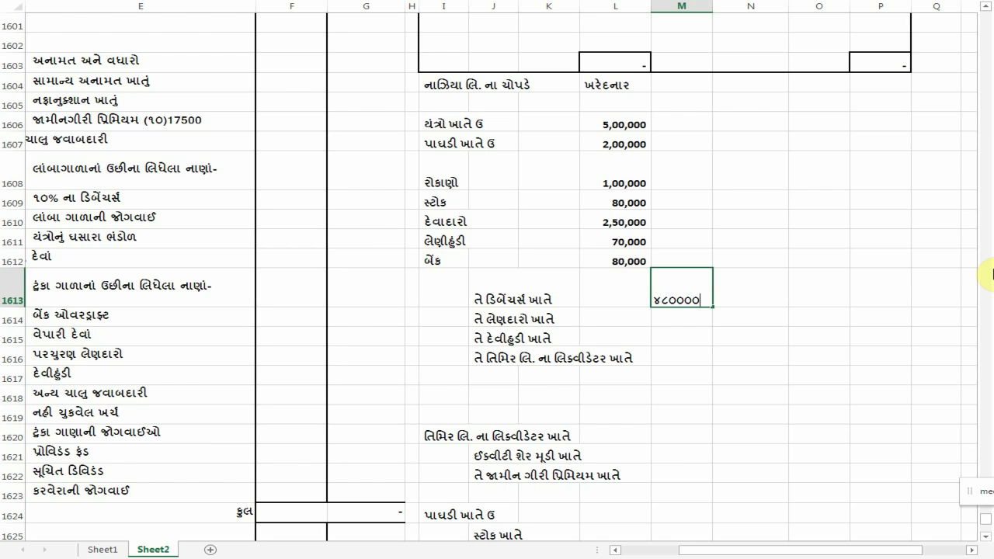
pyautogui.press('Return')
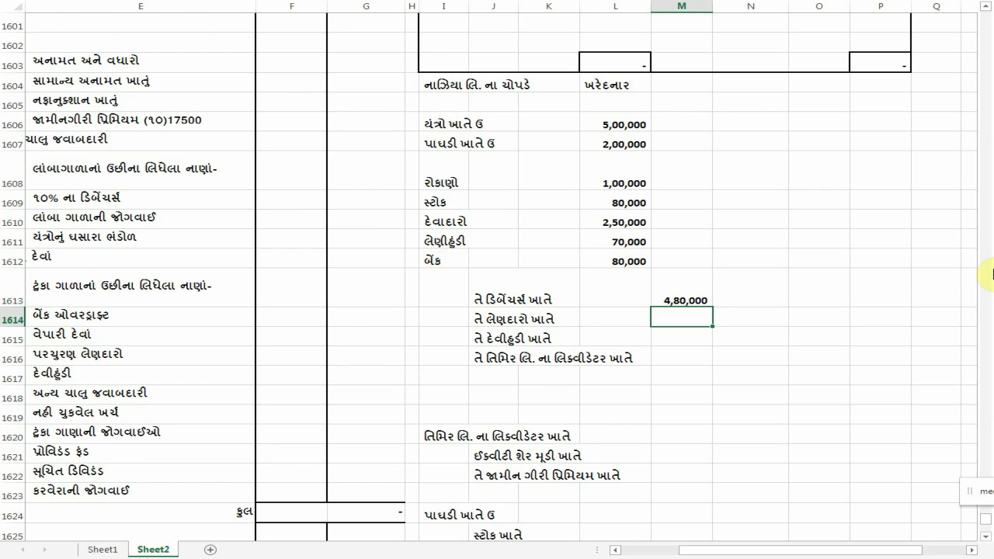
pyautogui.write('૨૦૦૦૦૦')
pyautogui.press('Return')
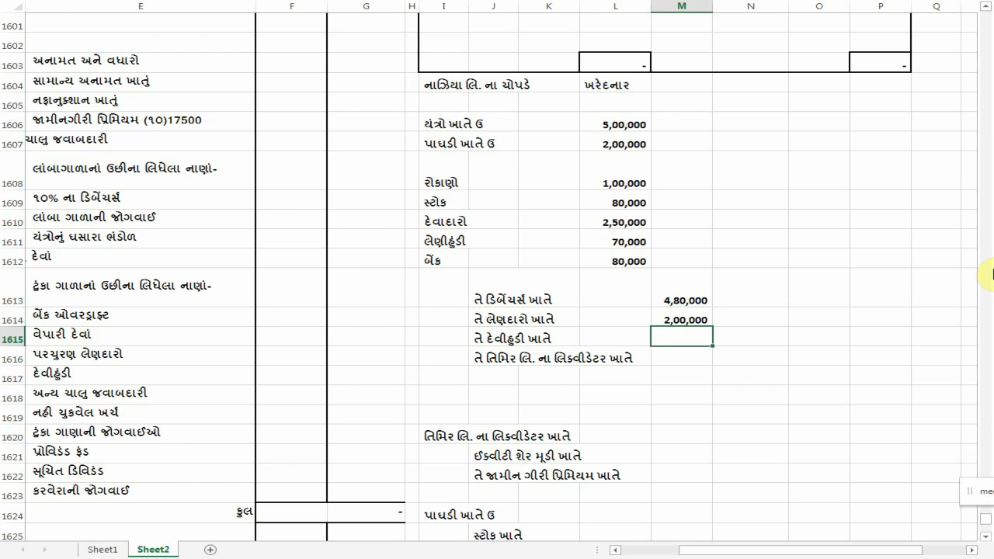
pyautogui.write('૪૦૦૦૦')
pyautogui.press('Return')
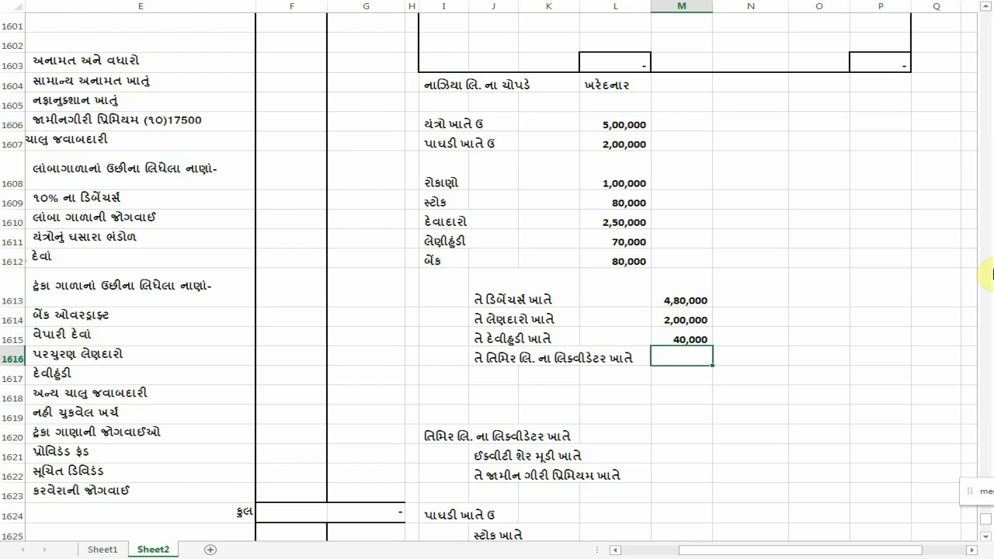
# Step: Replace the company name in J1616 so it reads "તે માહેરા લિ. ના લિક્વીડેટર ખાતે", and enter 5,60,000 in M1616
pyautogui.click(497, 359)
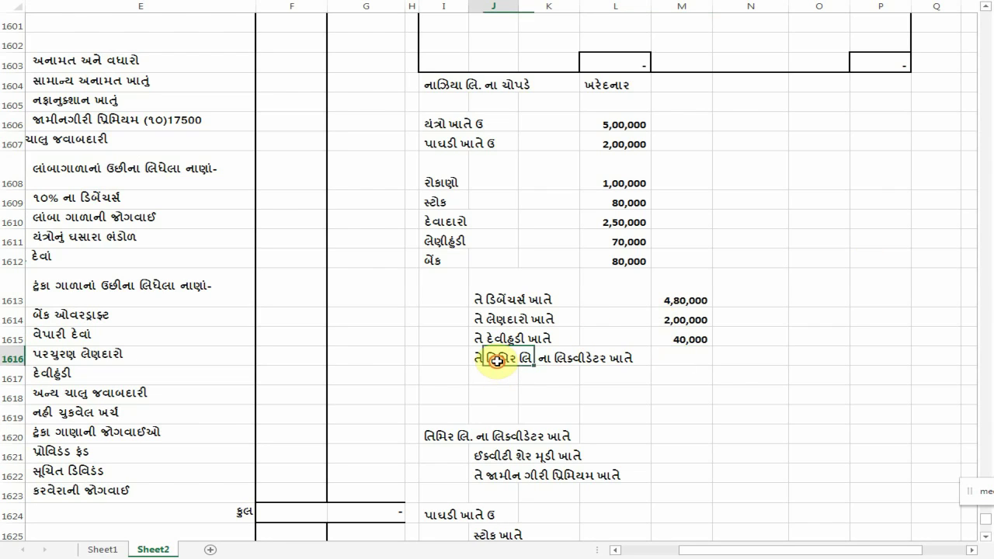
pyautogui.press('Left')
pyautogui.hotkey('shift', 'Right')
pyautogui.hotkey('shift', 'Right')
pyautogui.hotkey('shift', 'Right')
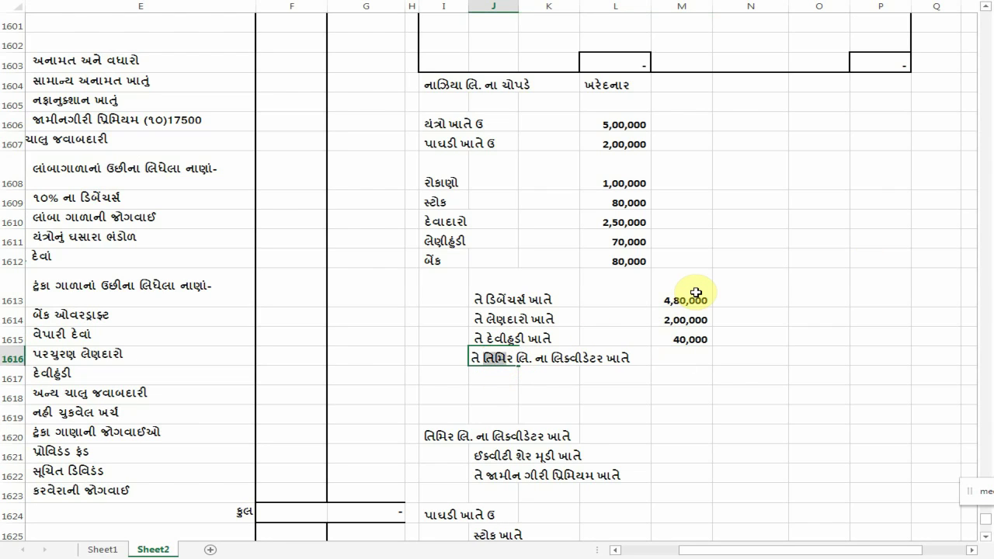
pyautogui.write('માહેરા')
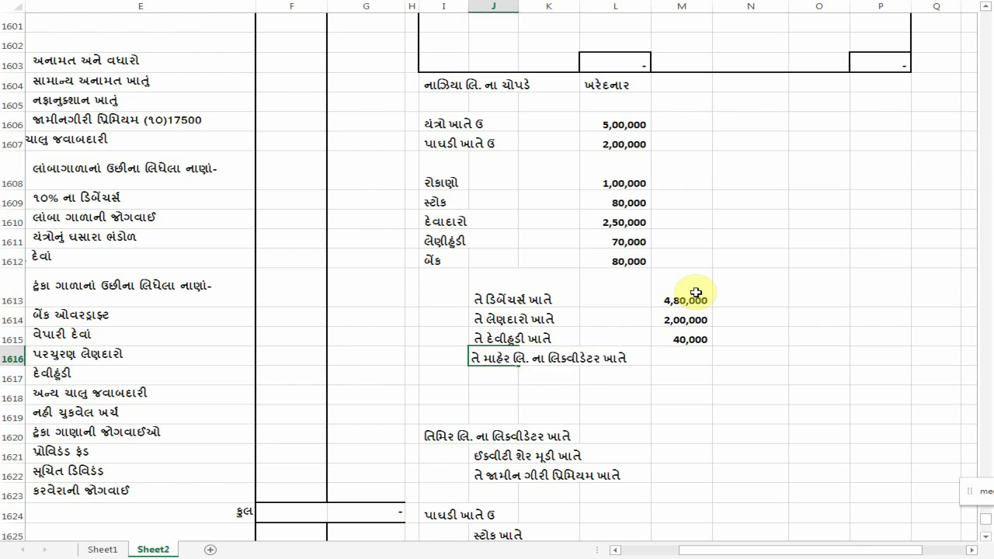
pyautogui.press('Return')
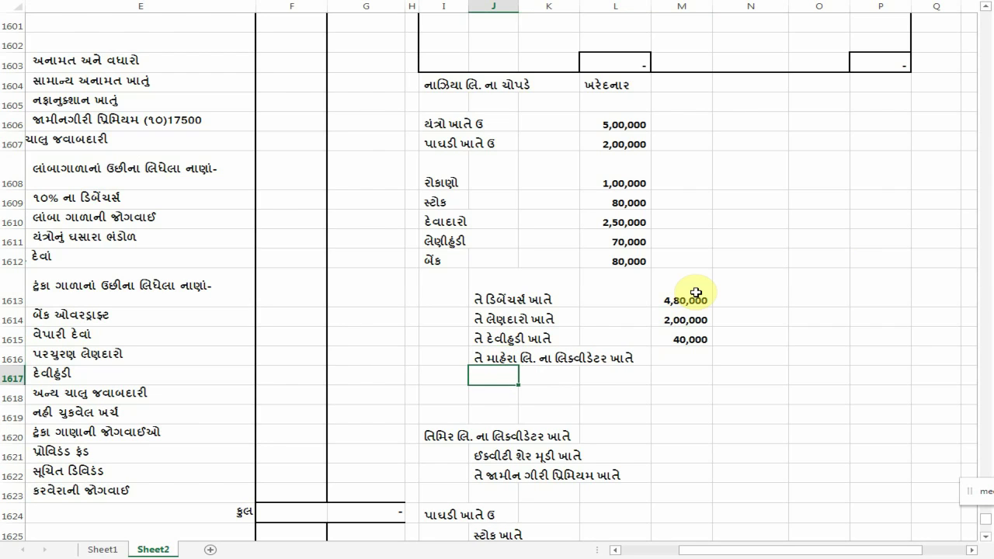
pyautogui.click(682, 356)
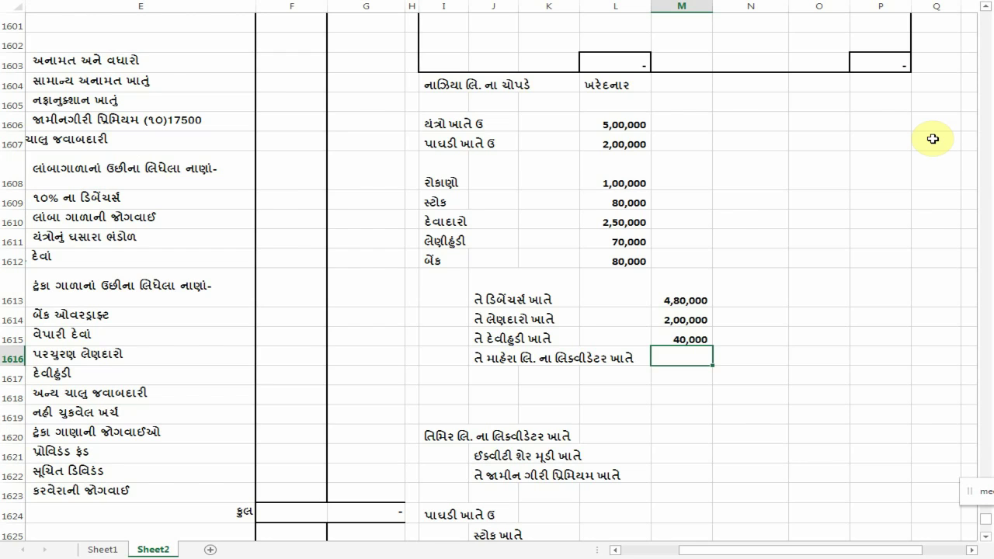
pyautogui.write('560000')
pyautogui.press('Return')
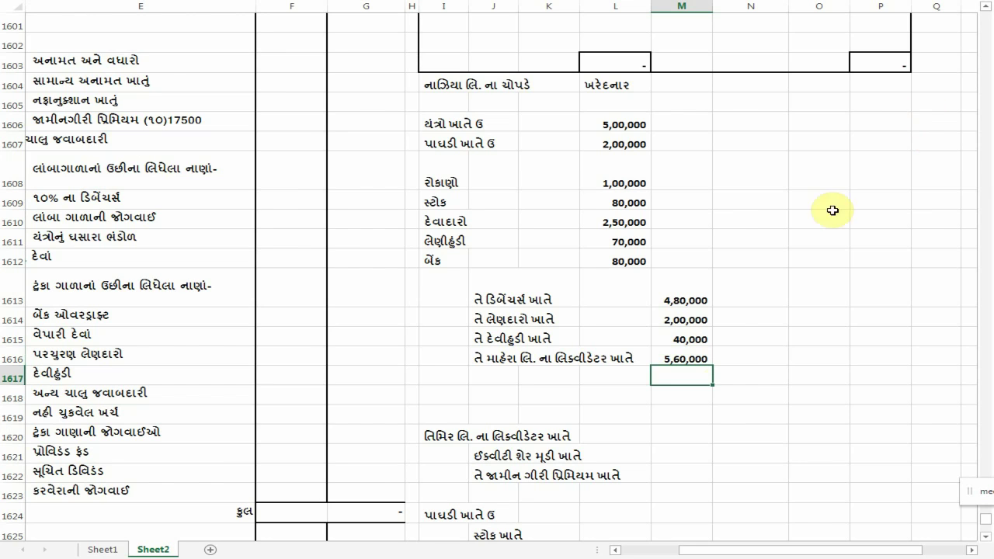
# Step: Enter the debit amount 5,60,000 for the liquidator's account (લિક્વીડેટર ખાતે) in L1620
pyautogui.scroll(-1, 676, 311)
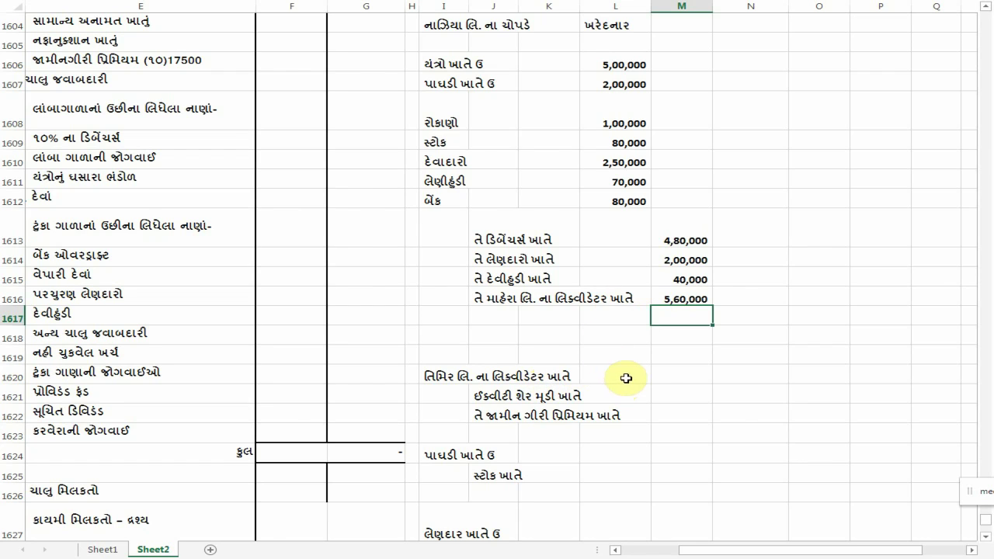
pyautogui.click(492, 296)
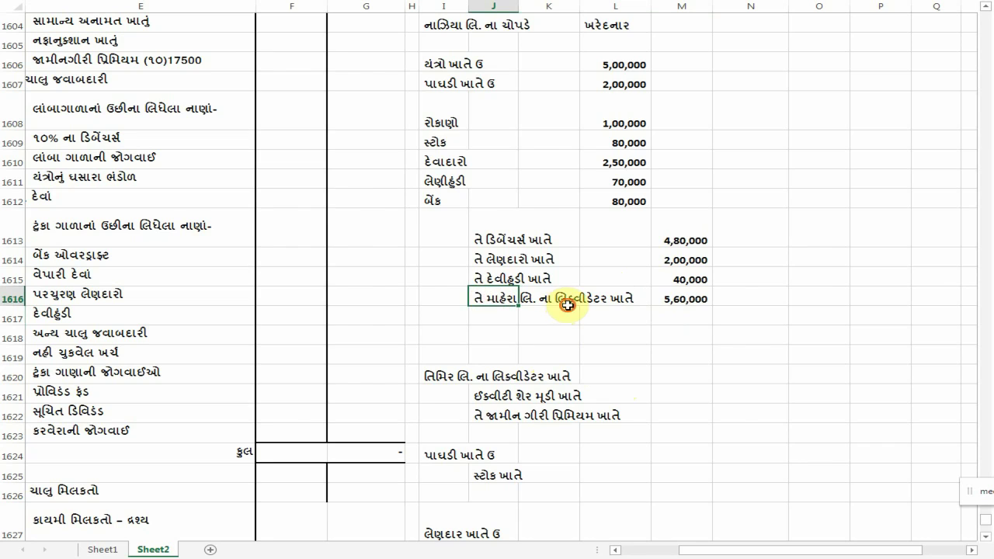
pyautogui.click(557, 301)
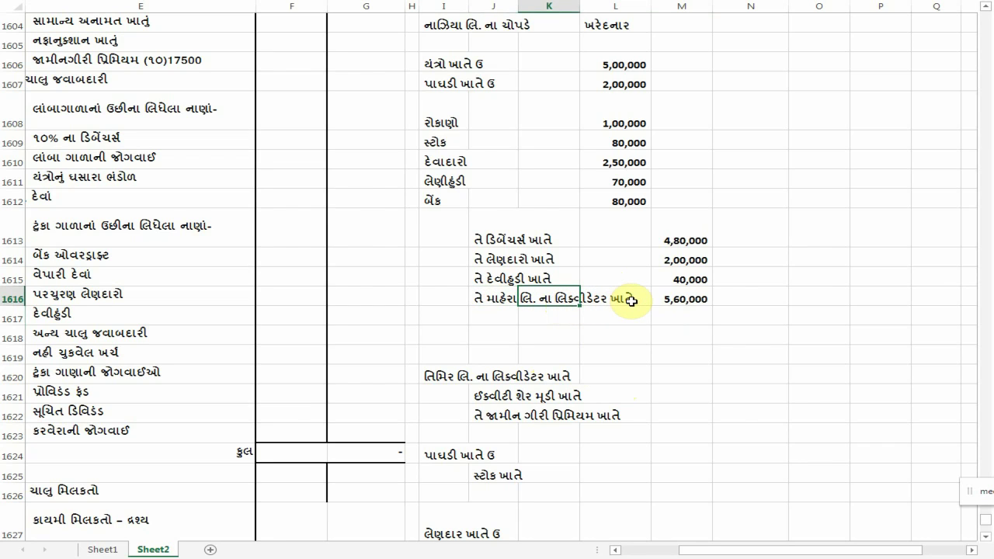
pyautogui.moveTo(441, 376); pyautogui.dragTo(546, 381)
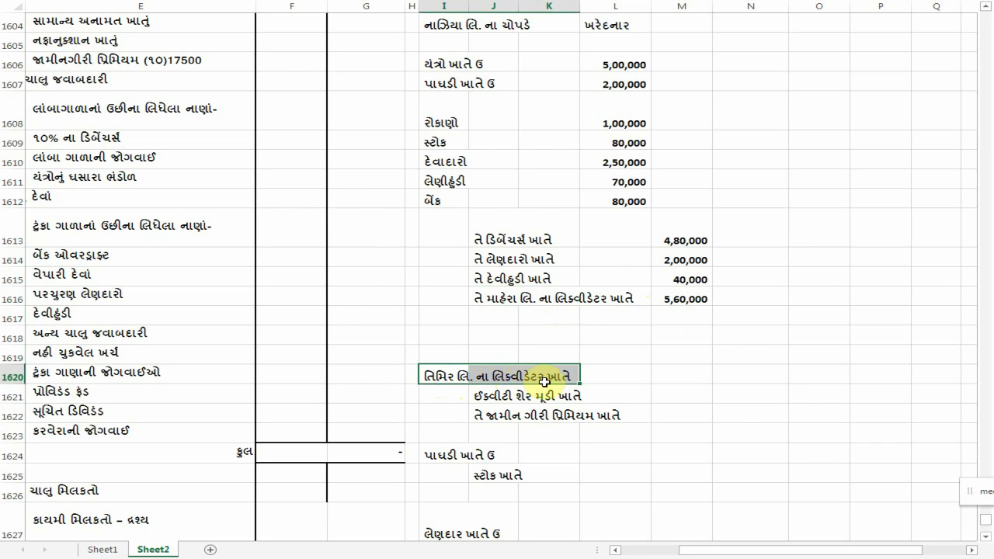
pyautogui.click(676, 378)
pyautogui.press('Return')
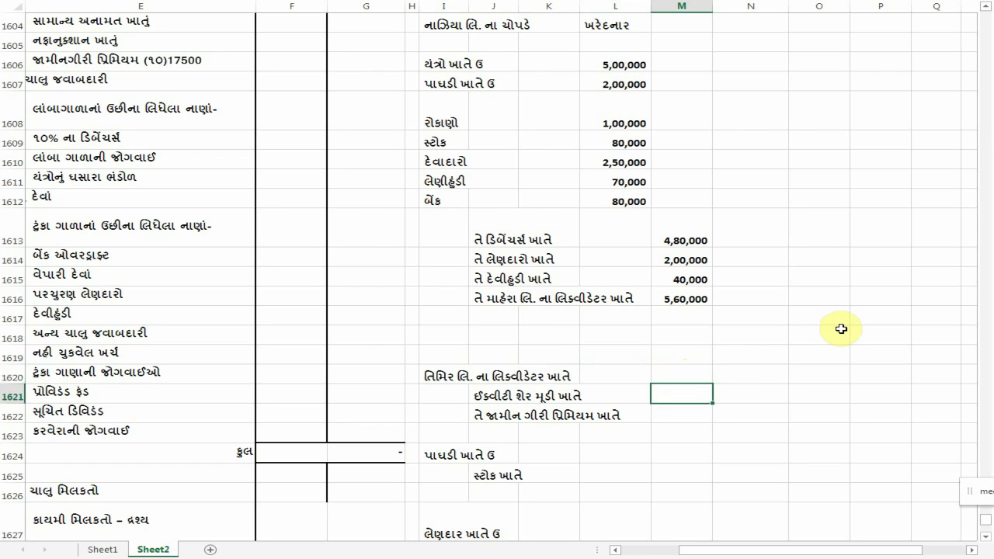
pyautogui.press('Up')
pyautogui.press('Left')
pyautogui.write('૫૬૦૦૦૦')
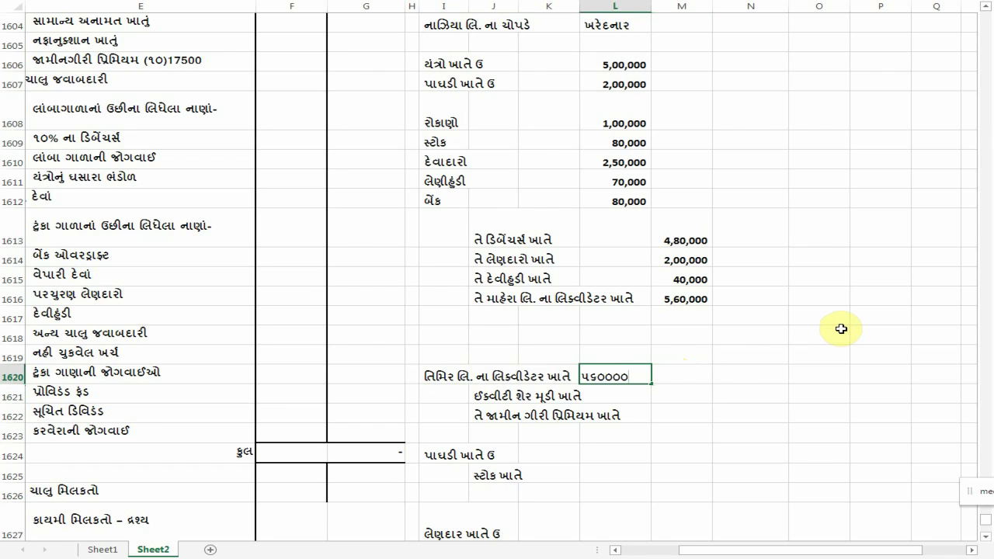
pyautogui.press('Return')
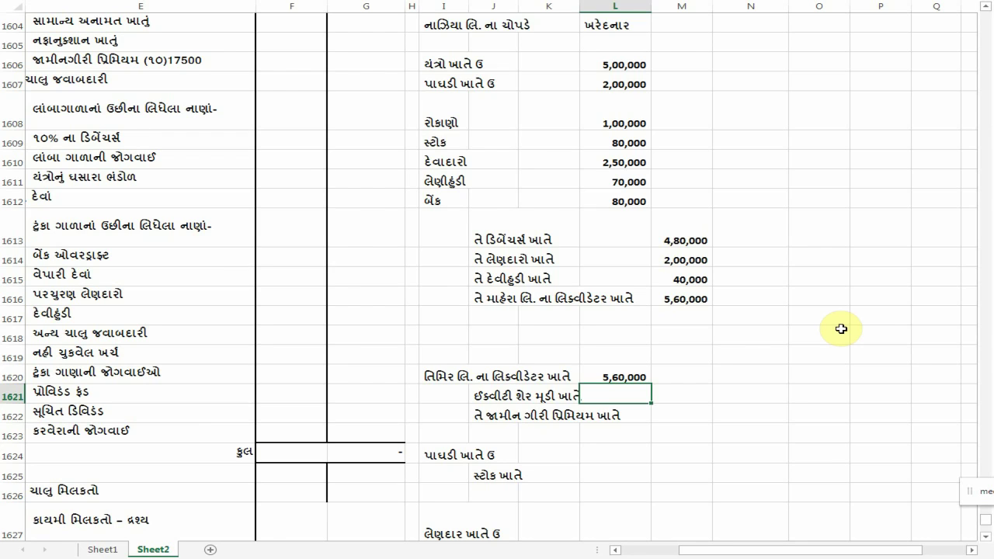
# Step: Using the purchase consideration figures, enter 2,24,000 for equity share capital in M1621 and 3,36,000 for securities premium in M1622
pyautogui.press('Right')
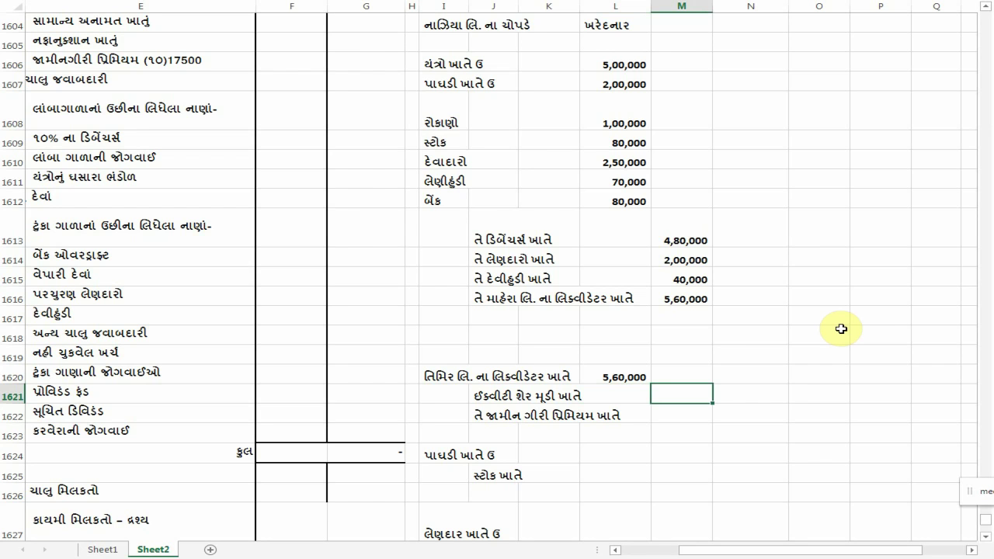
pyautogui.scroll(8, 950, 330)
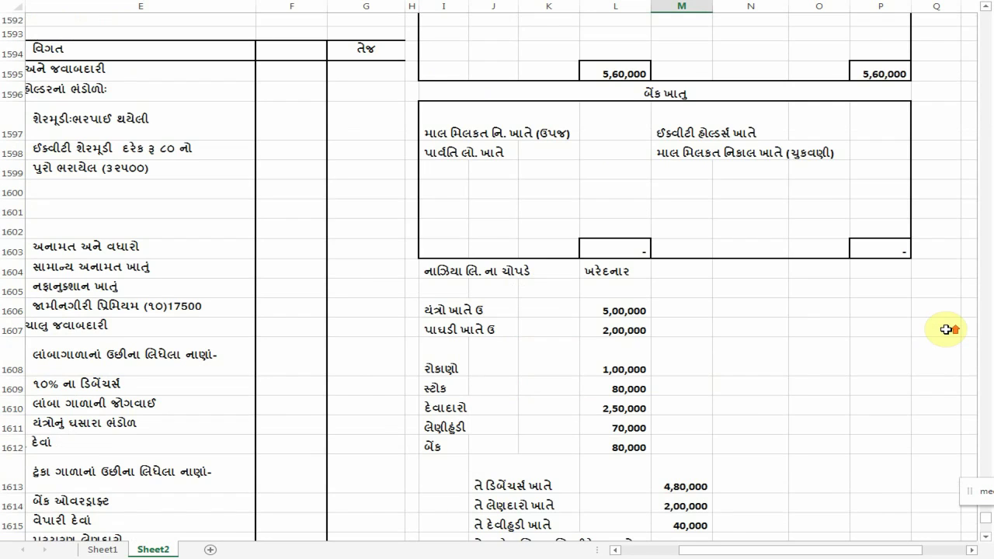
pyautogui.scroll(3, 946, 330)
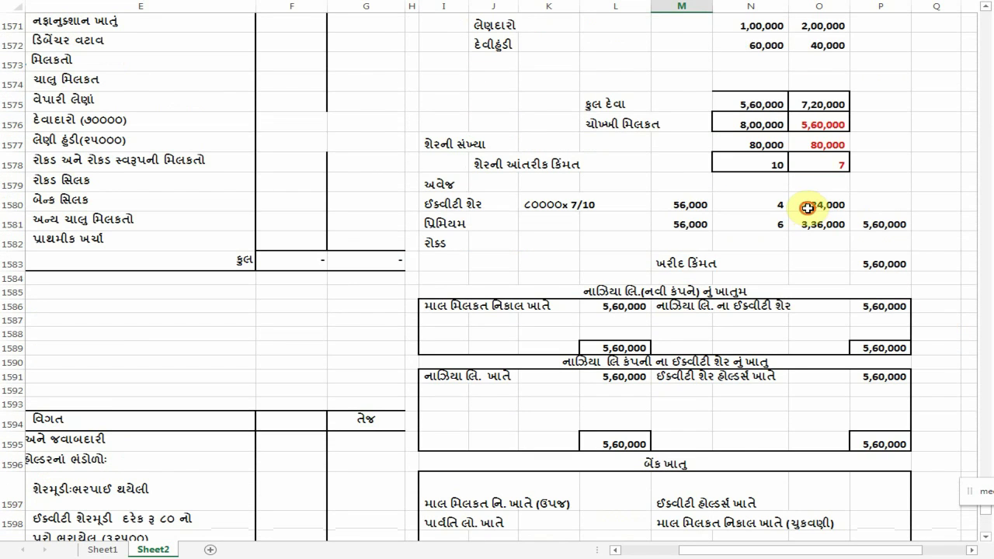
pyautogui.moveTo(812, 203); pyautogui.dragTo(711, 210)
pyautogui.click(646, 206)
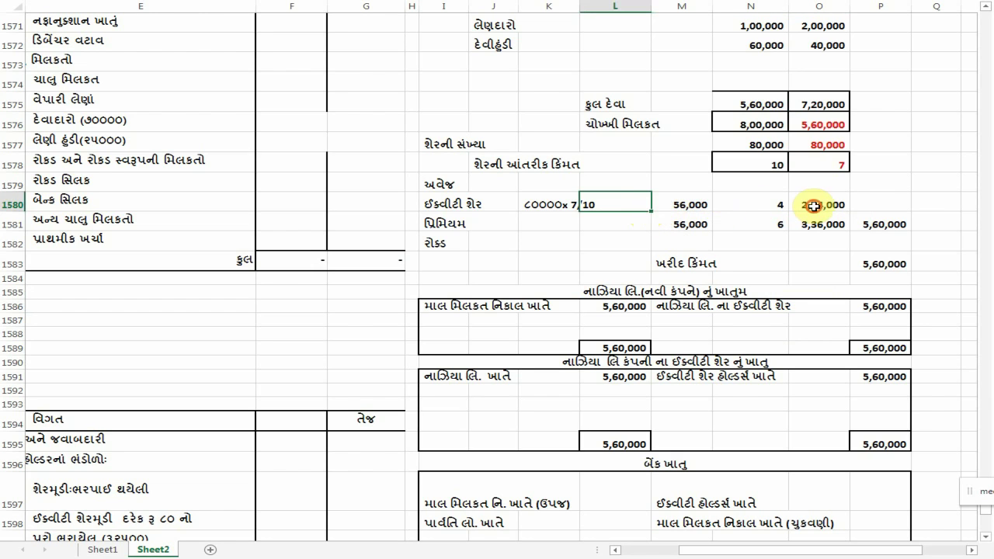
pyautogui.moveTo(821, 205); pyautogui.dragTo(827, 236)
pyautogui.scroll(-12, 877, 256)
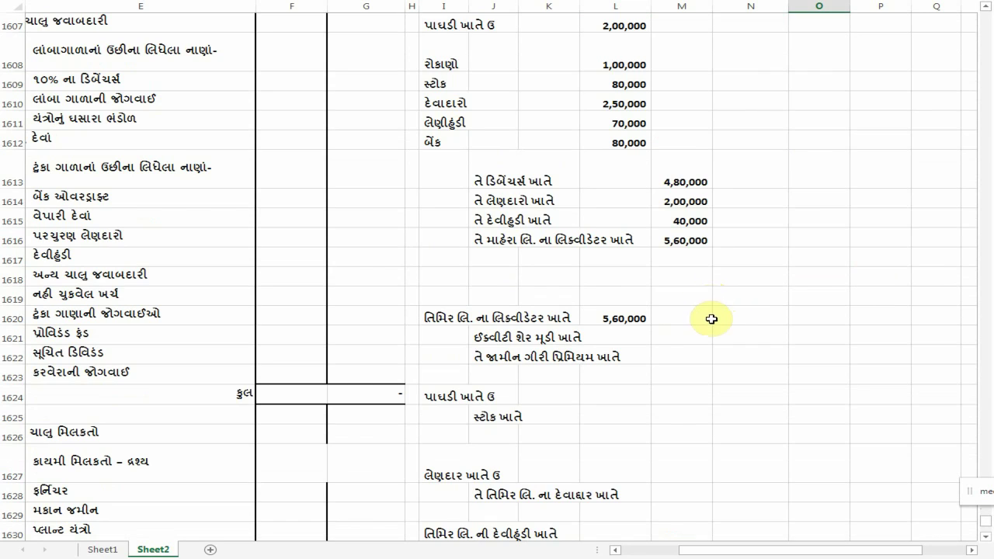
pyautogui.click(709, 319)
pyautogui.click(704, 337)
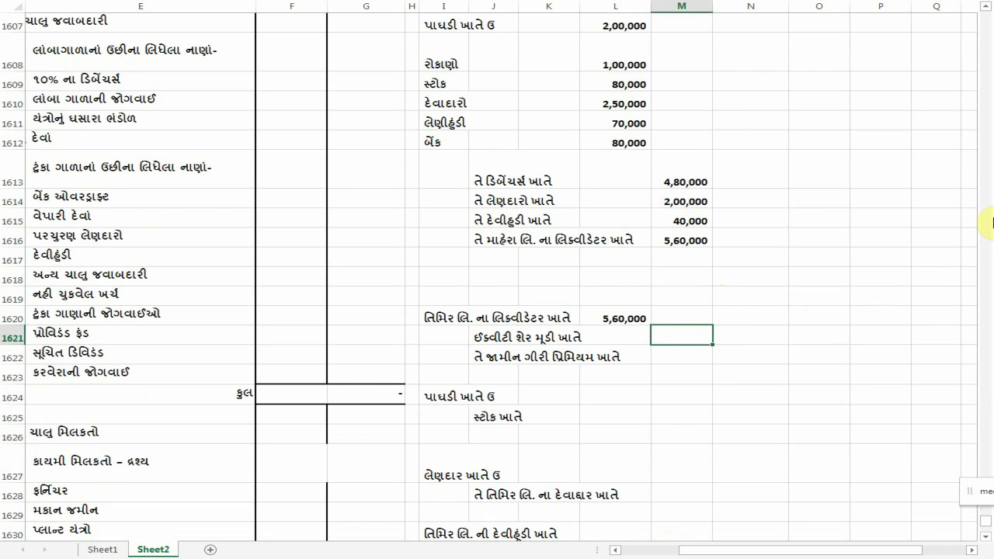
pyautogui.write('૨૨૪૦૦૦')
pyautogui.press('Return')
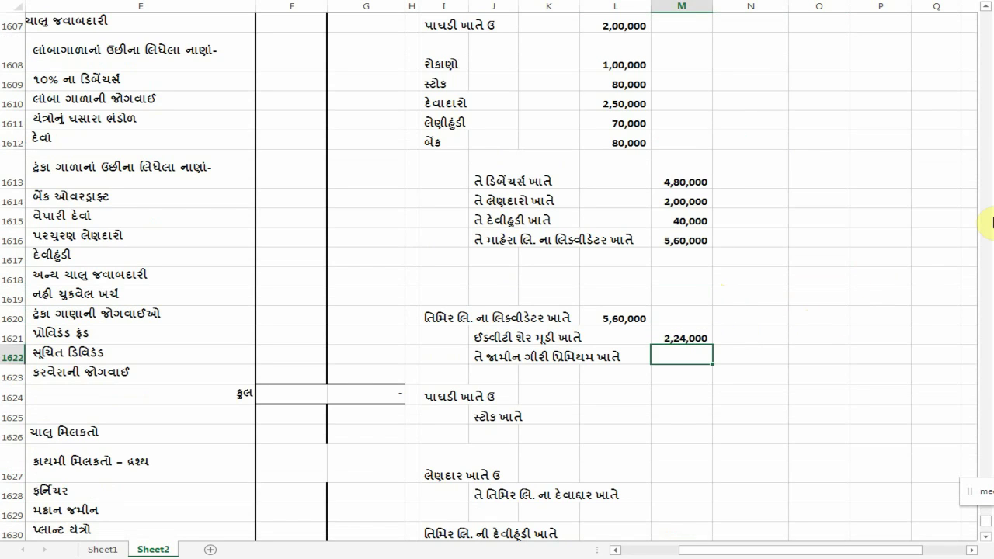
pyautogui.write('૩૩૬૦૦૦')
pyautogui.press('Return')
pyautogui.click(802, 394)
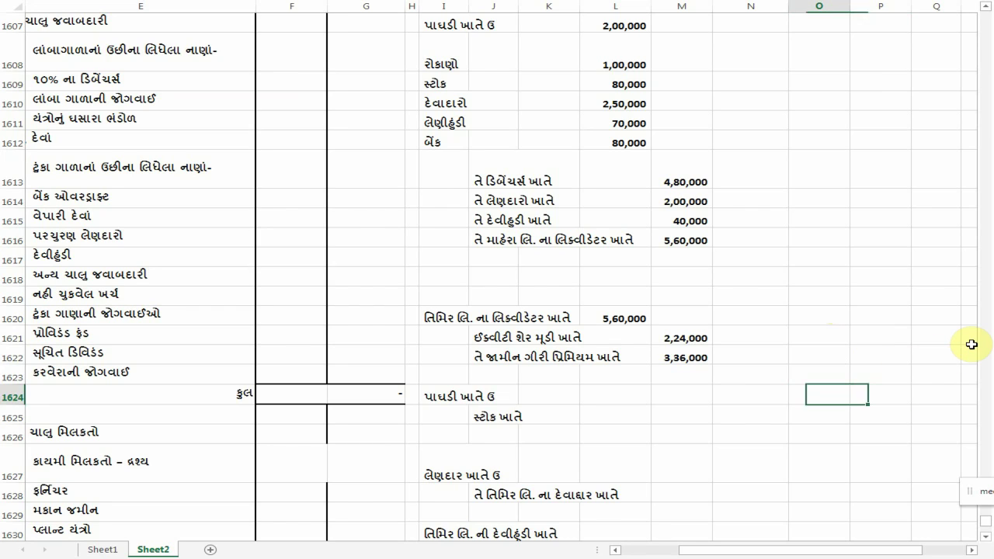
pyautogui.write('વ')
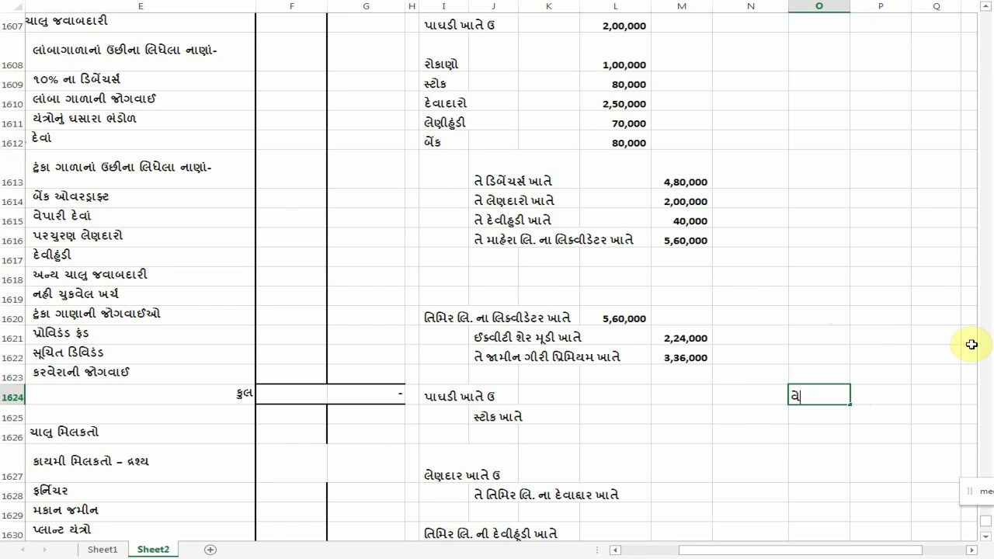
pyautogui.write('ેચાણ કિમં')
pyautogui.press('BackSpace')
pyautogui.press('BackSpace')
pyautogui.press('BackSpace')
pyautogui.press('BackSpace')
pyautogui.press('BackSpace')
pyautogui.press('BackSpace')
pyautogui.press('BackSpace')
pyautogui.press('BackSpace')
pyautogui.press('BackSpace')
pyautogui.press('BackSpace')
pyautogui.press('Left')
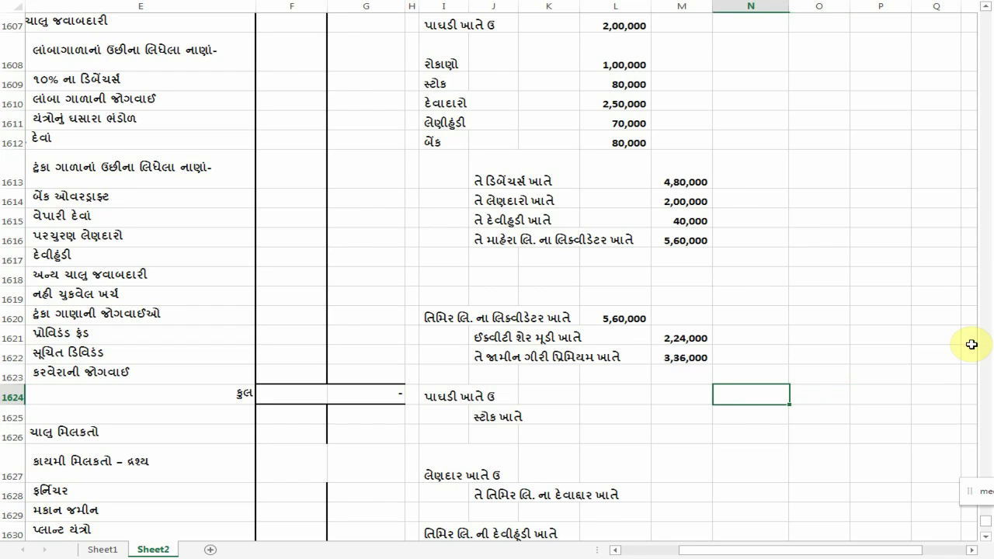
# Step: Enter the labels "મૂળ કિંમત", "નફો" and "વેચાણ કિંમત" in cells N1622, N1623 and N1624 beside the goodwill entry
pyautogui.write('વેચાણ કિંમ')
pyautogui.write('ત')
pyautogui.press('BackSpace')
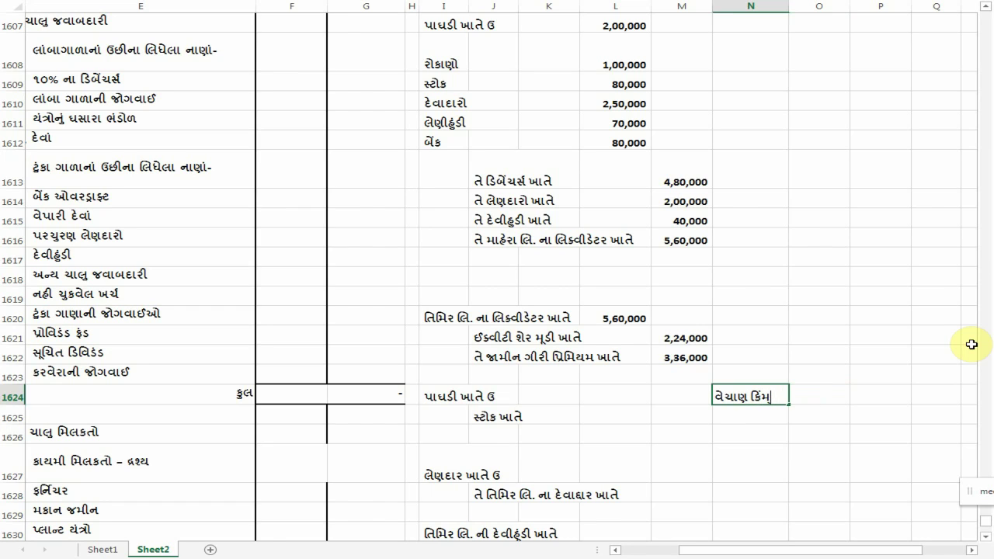
pyautogui.write('ત')
pyautogui.press('Up')
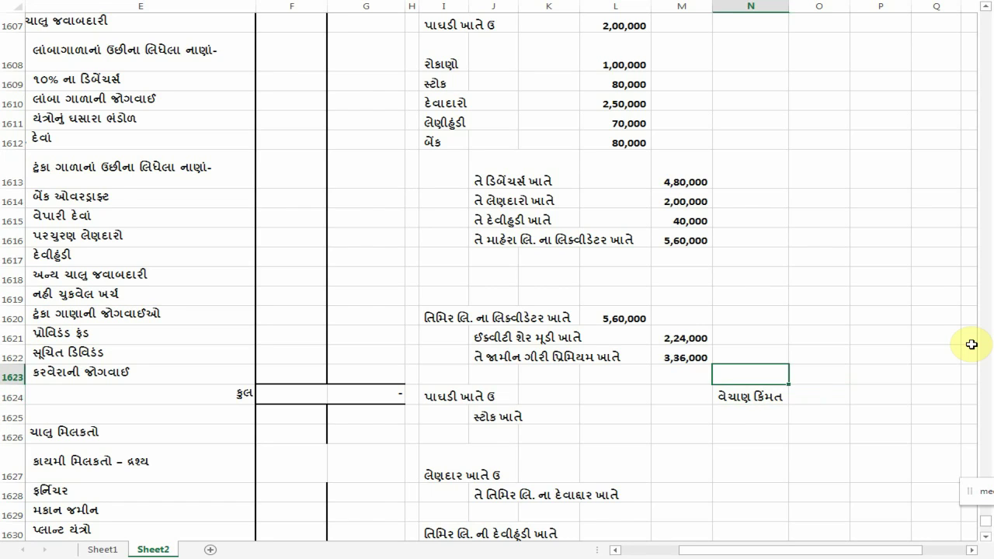
pyautogui.write('નફો')
pyautogui.press('Up')
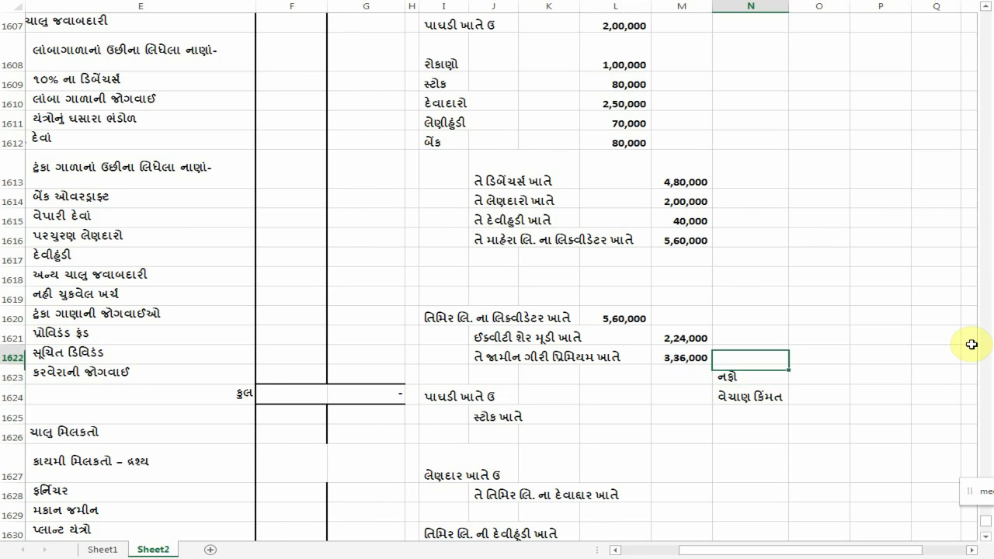
pyautogui.write('મો')
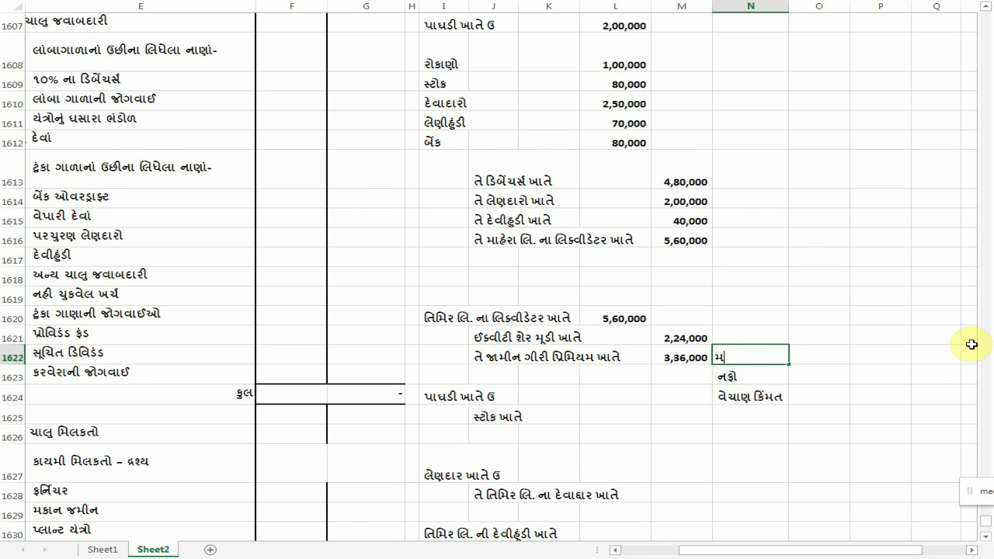
pyautogui.press('BackSpace')
pyautogui.press('BackSpace')
pyautogui.write('મૂળ કિંમત')
pyautogui.press('Return')
pyautogui.press('Right')
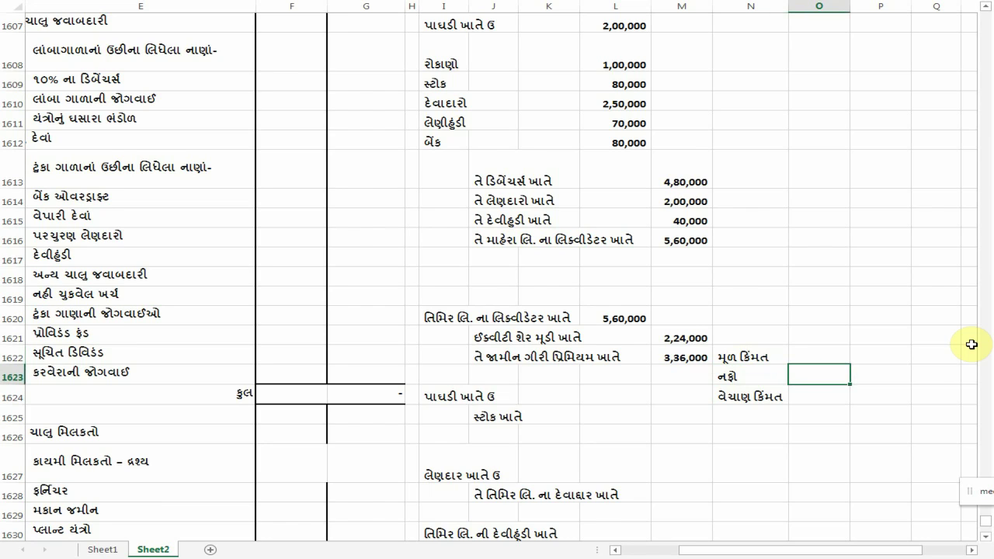
# Step: Enter 20 for profit (નફો) in O1623 and 100 for selling price (વેચાણ કિંમત) in O1624
pyautogui.write('૨૦')
pyautogui.press('Return')
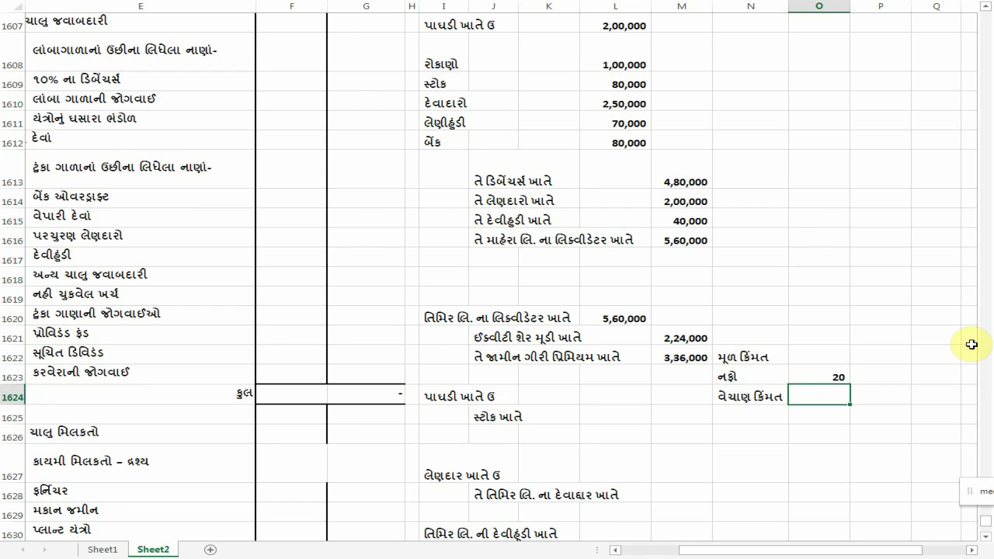
pyautogui.press('Up')
pyautogui.press('Up')
pyautogui.press('Up')
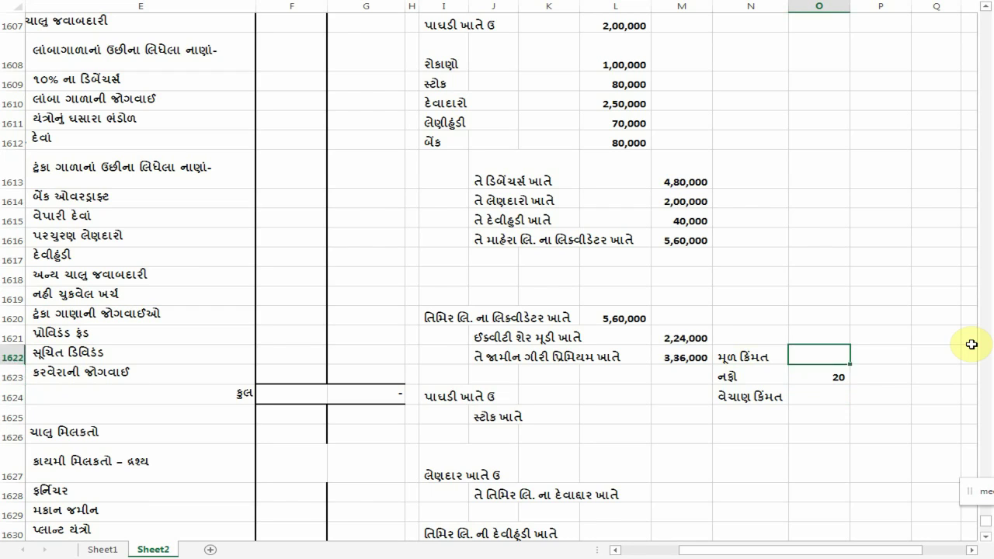
pyautogui.press('Down')
pyautogui.press('Down')
pyautogui.press('Down')
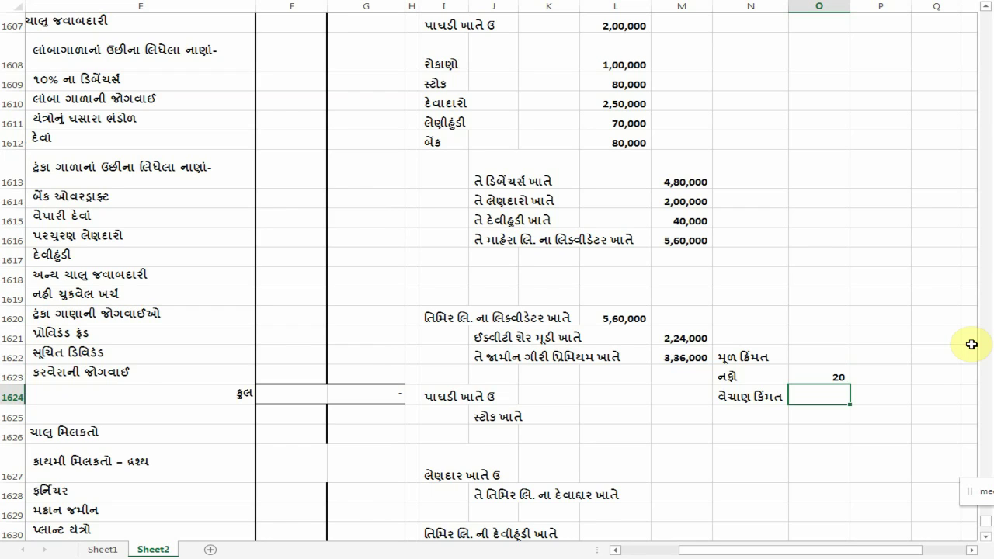
pyautogui.write('૧૦૦')
pyautogui.press('Up')
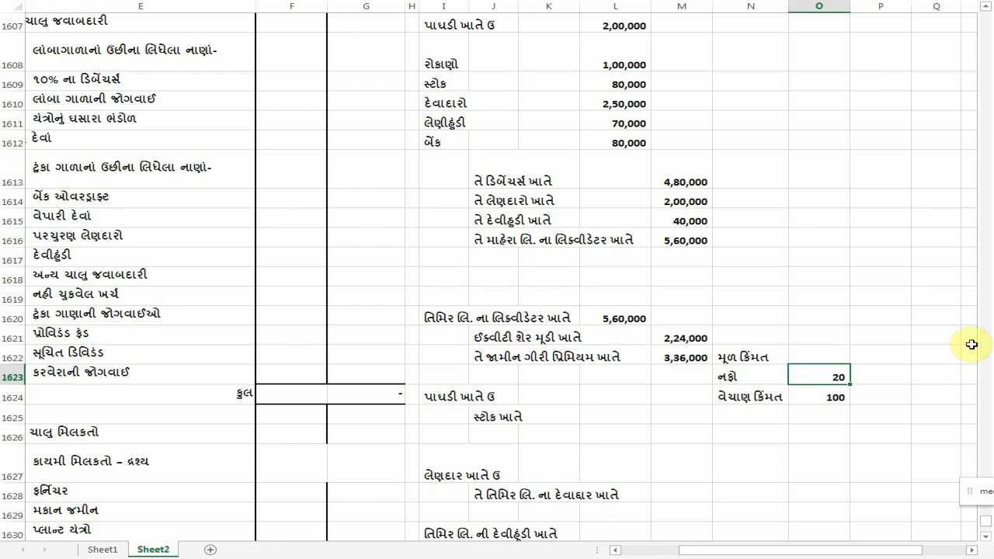
# Step: Enter the stock's selling price of 5,000 in P1624, beside the 100 basis figure
pyautogui.press('Right')
pyautogui.press('Down')
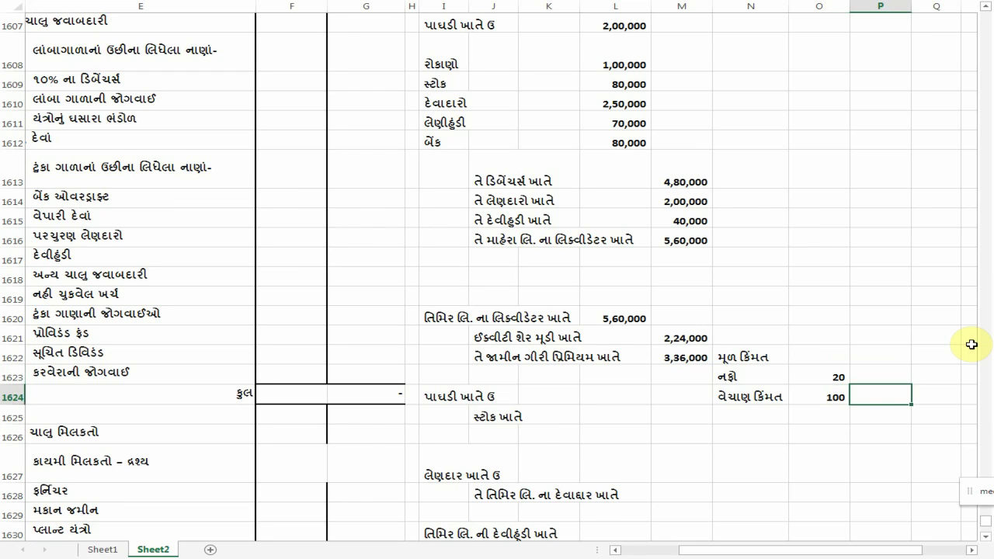
pyautogui.write('૫૦૦૦')
pyautogui.hotkey('ctrl', 'Return')
pyautogui.press('Left')
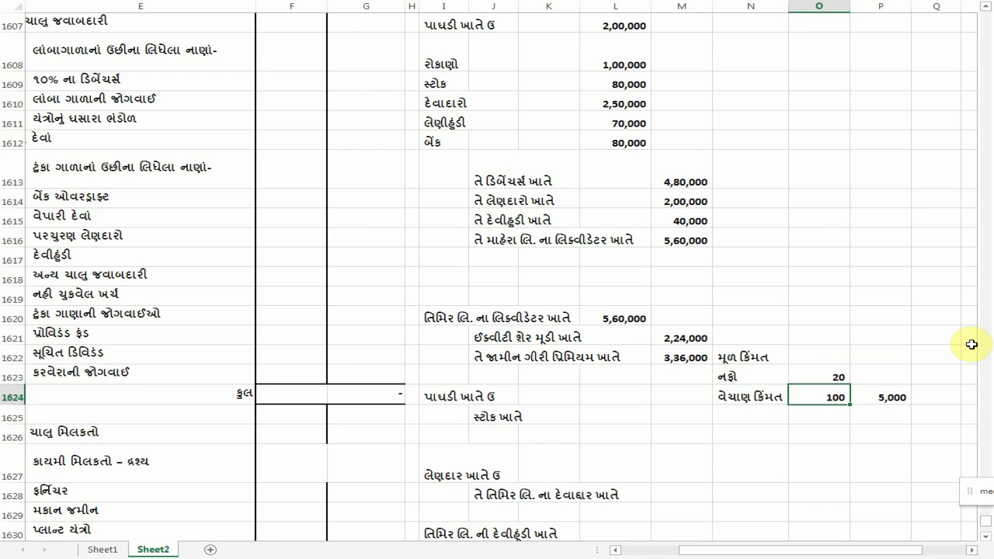
# Step: Enter 80 as the cost price (મૂળ કિંમત) basis figure in O1622
pyautogui.press('Up')
pyautogui.press('Down')
pyautogui.press('Up')
pyautogui.press('Up')
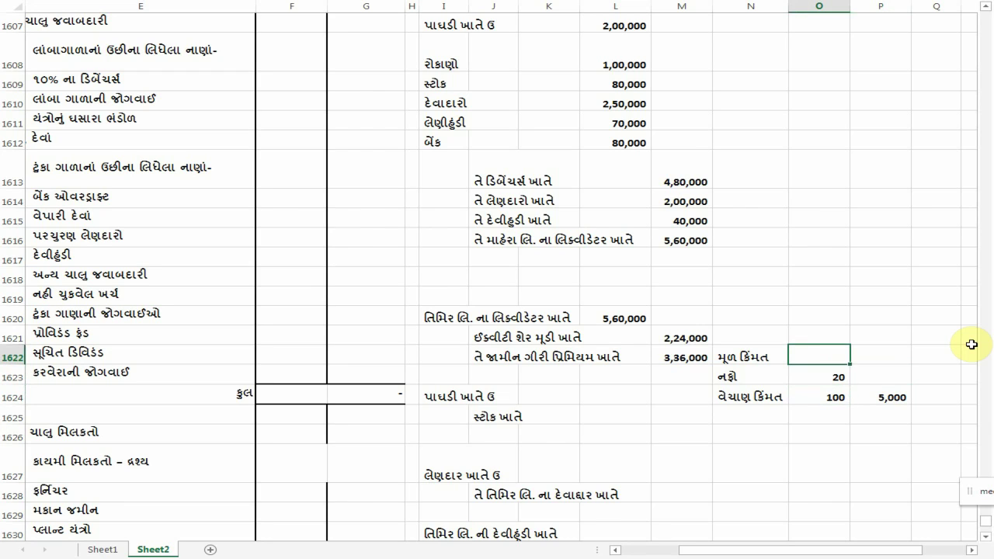
pyautogui.write('૮૦')
pyautogui.press('Right')
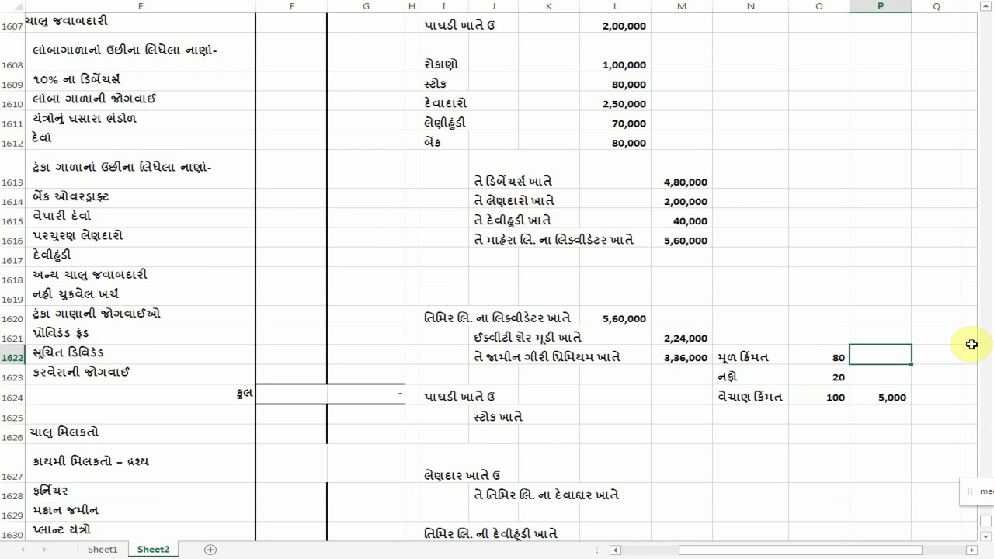
pyautogui.press('Down')
pyautogui.press('Left')
pyautogui.press('Down')
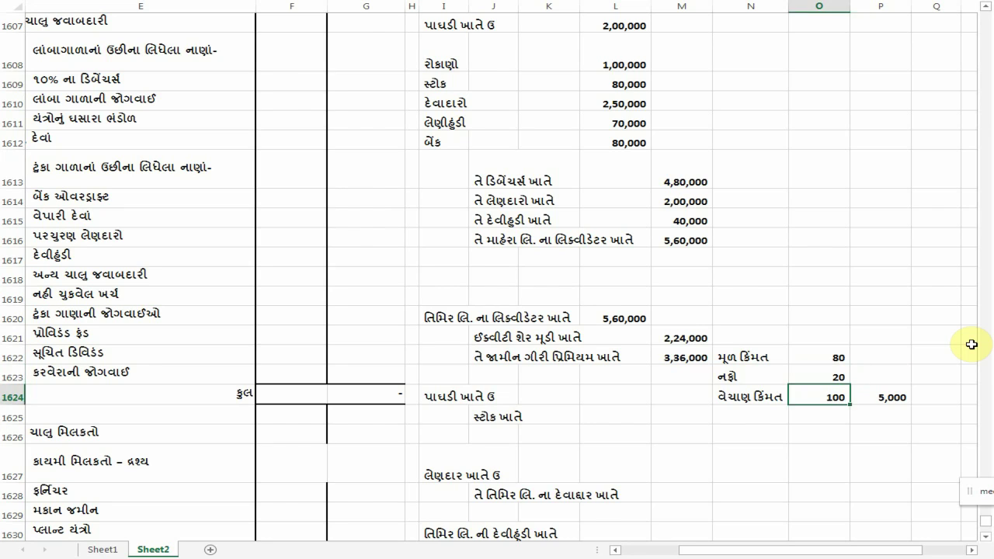
pyautogui.press('Right')
pyautogui.press('Up')
pyautogui.press('Left')
pyautogui.press('Right')
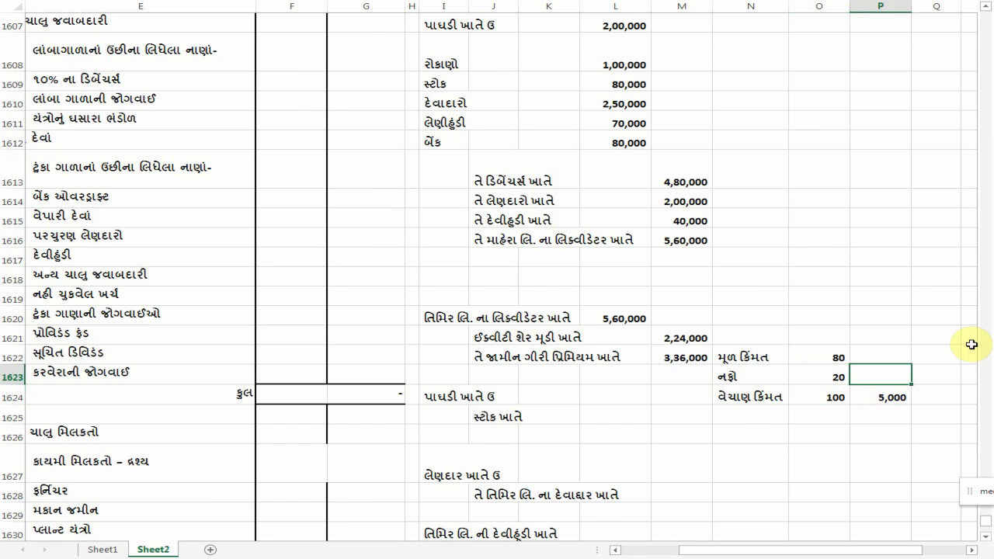
pyautogui.write('૧')
pyautogui.press('Escape')
# Step: Enter the stock's cost price of 4,000 in P1622 and the profit of 1,000 in P1623
pyautogui.press('Down')
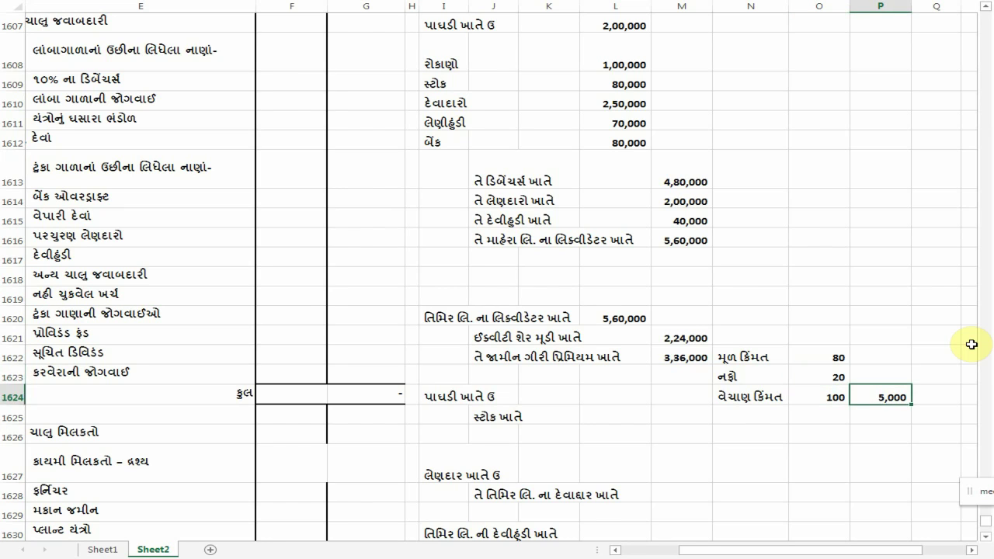
pyautogui.press('Left')
pyautogui.press('Right')
pyautogui.press('Up')
pyautogui.press('Left')
pyautogui.press('Up')
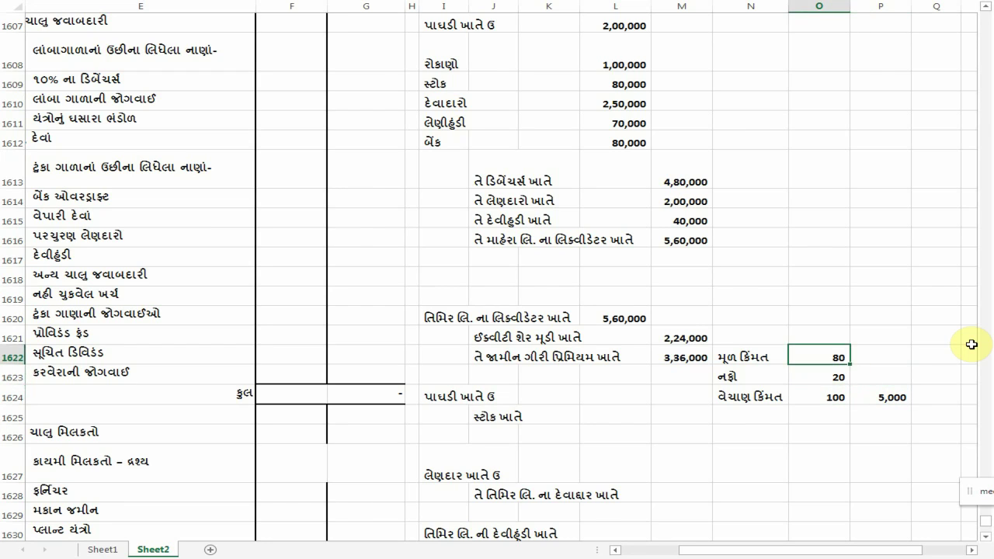
pyautogui.press('Right')
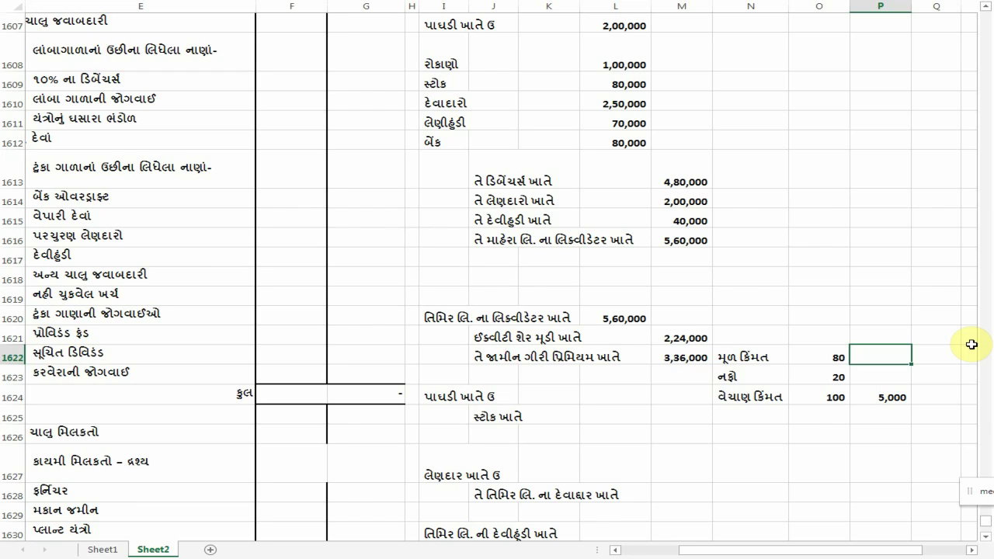
pyautogui.press('Left')
pyautogui.press('Right')
pyautogui.press('Down')
pyautogui.press('Left')
pyautogui.press('Right')
pyautogui.press('Up')
pyautogui.press('Right')
pyautogui.press('Left')
pyautogui.write('૪૦૦૦')
pyautogui.press('Return')
pyautogui.write('૧૦૦')
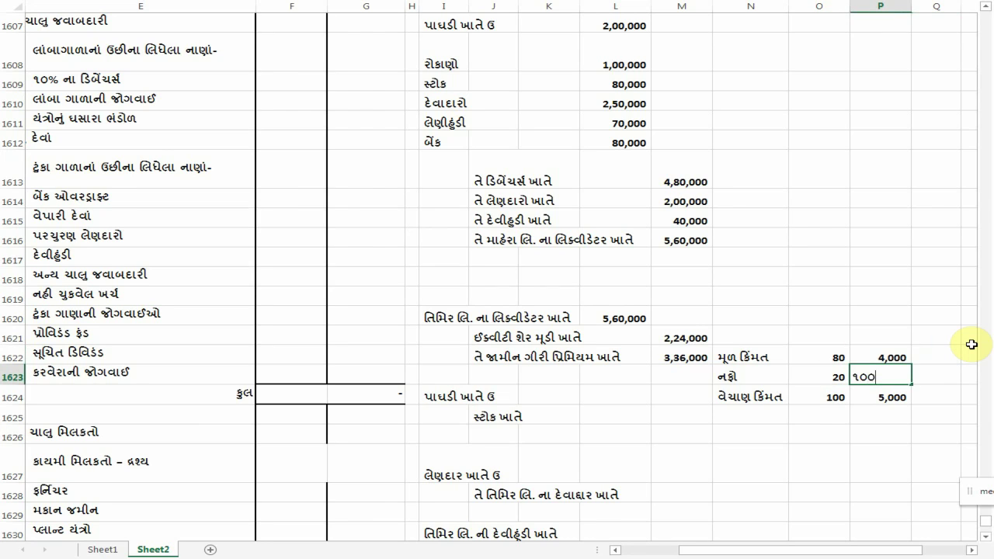
pyautogui.write('૦')
pyautogui.press('Return')
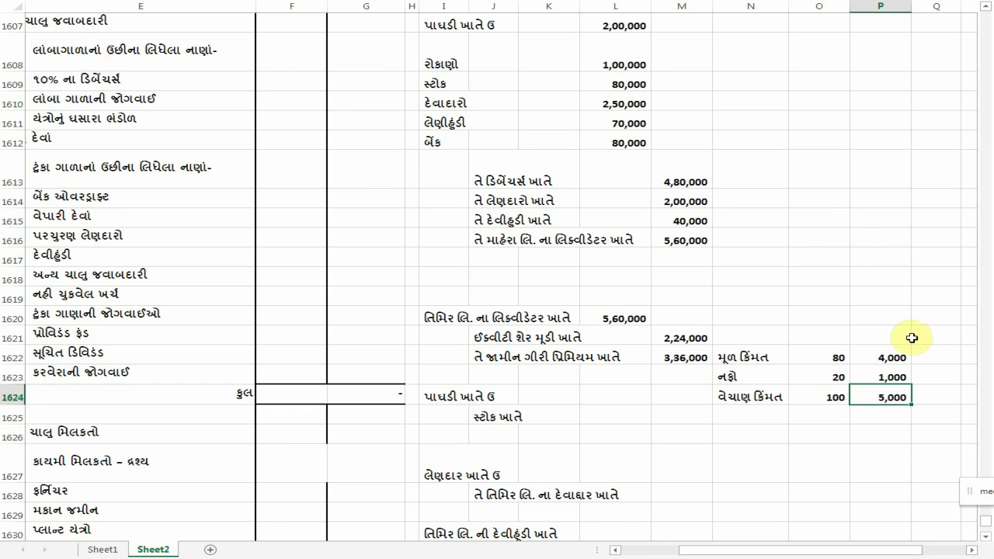
# Step: Compare the stock's cost and selling prices in column P with the acquired stock (સ્ટોક) entry in row 1609
pyautogui.click(899, 397)
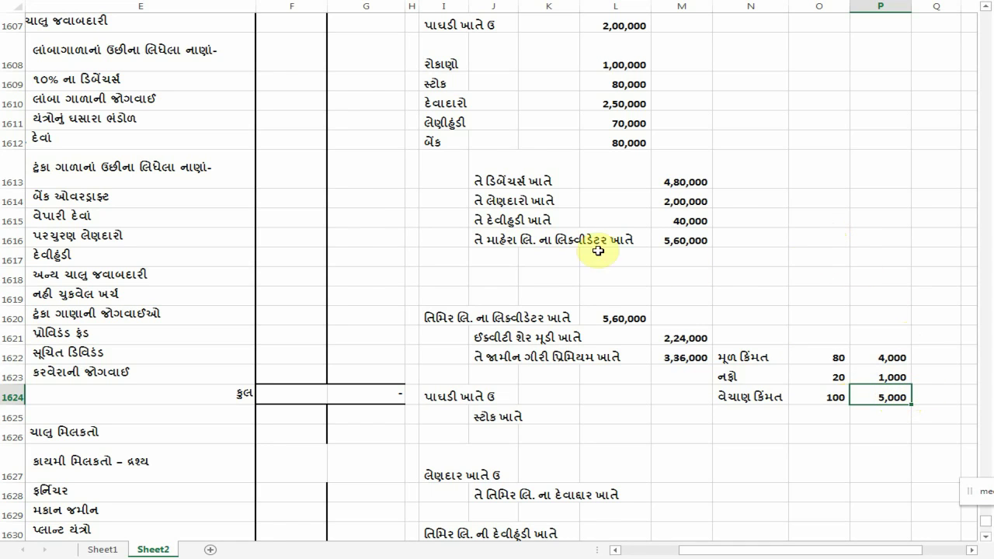
pyautogui.scroll(1, 435, 47)
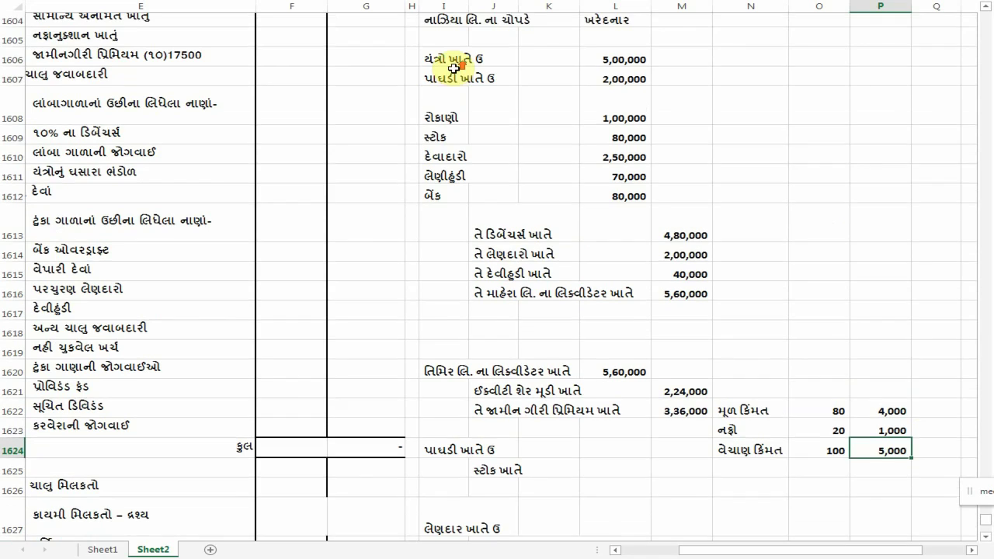
pyautogui.scroll(1, 449, 50)
pyautogui.moveTo(447, 101); pyautogui.dragTo(455, 273)
pyautogui.click(442, 203)
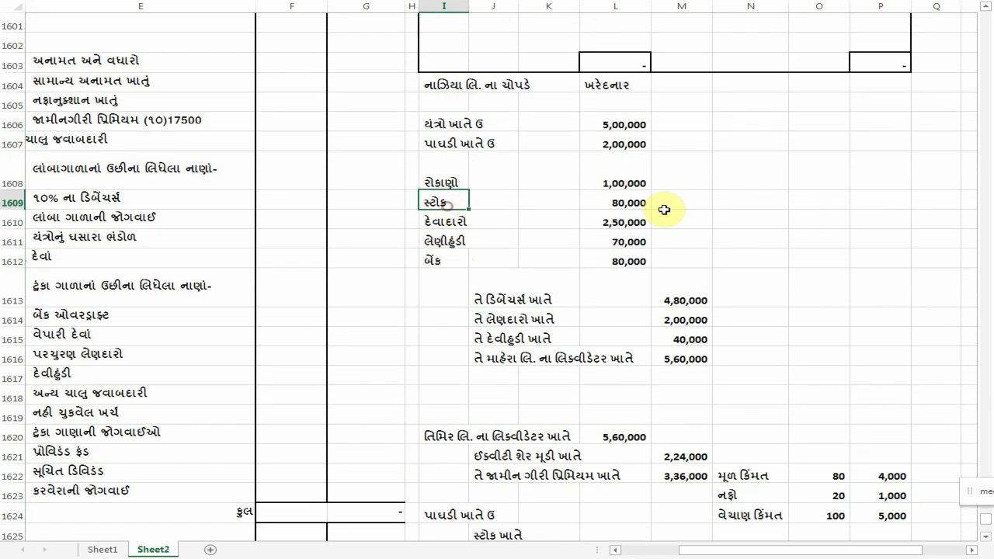
pyautogui.scroll(-2, 790, 314)
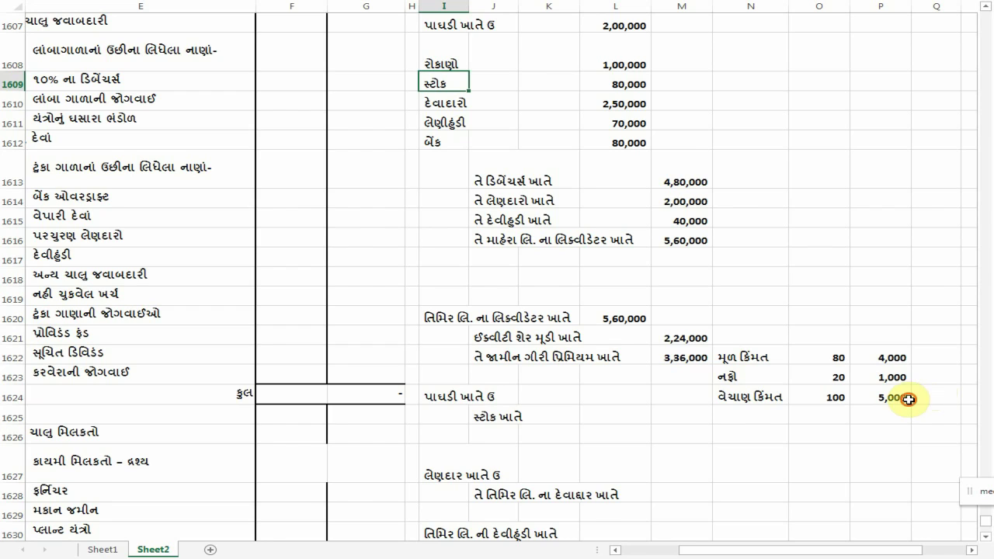
pyautogui.click(894, 357)
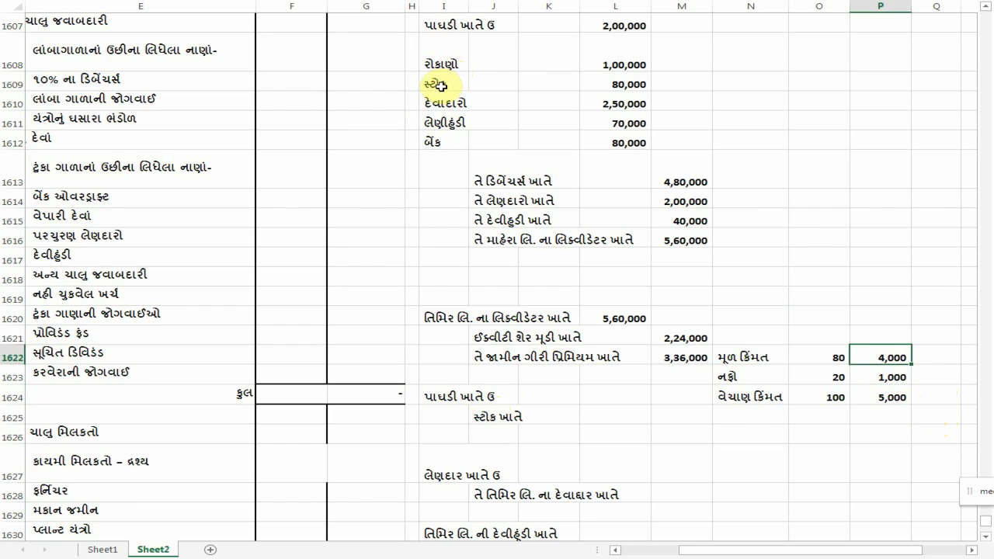
pyautogui.click(486, 83)
pyautogui.moveTo(436, 83); pyautogui.dragTo(594, 82)
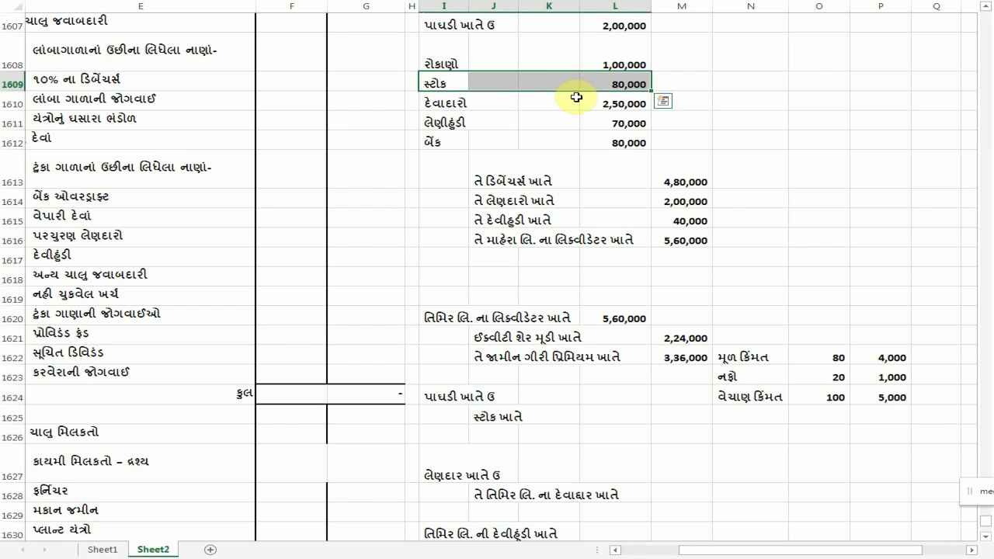
# Step: Record the unrealised stock profit by crediting stock with 1,000 in M1625 and debiting goodwill (પાઘડી) with 1,000 in L1624
pyautogui.click(497, 418)
pyautogui.click(703, 417)
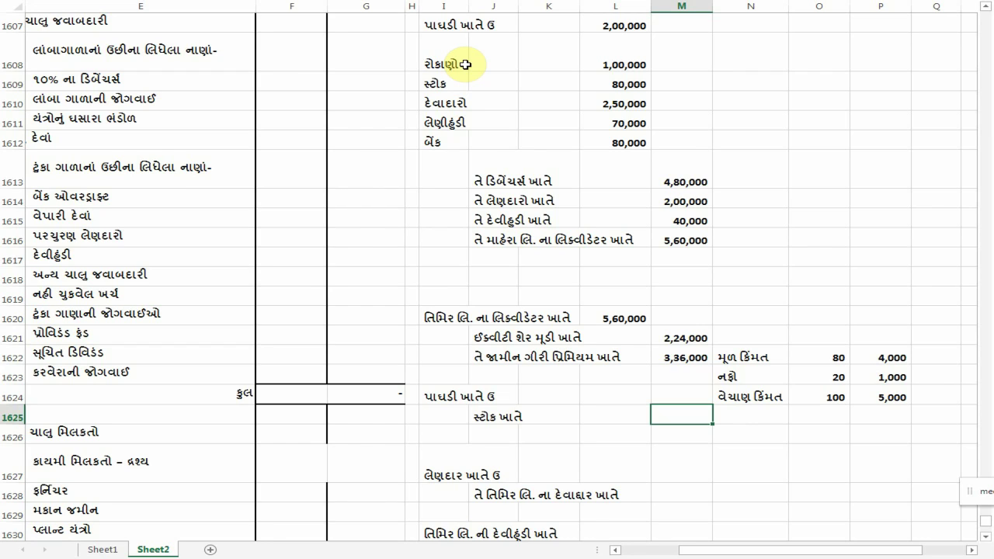
pyautogui.write('૧૦૦૦૦')
pyautogui.press('BackSpace')
pyautogui.press('Up')
pyautogui.press('Left')
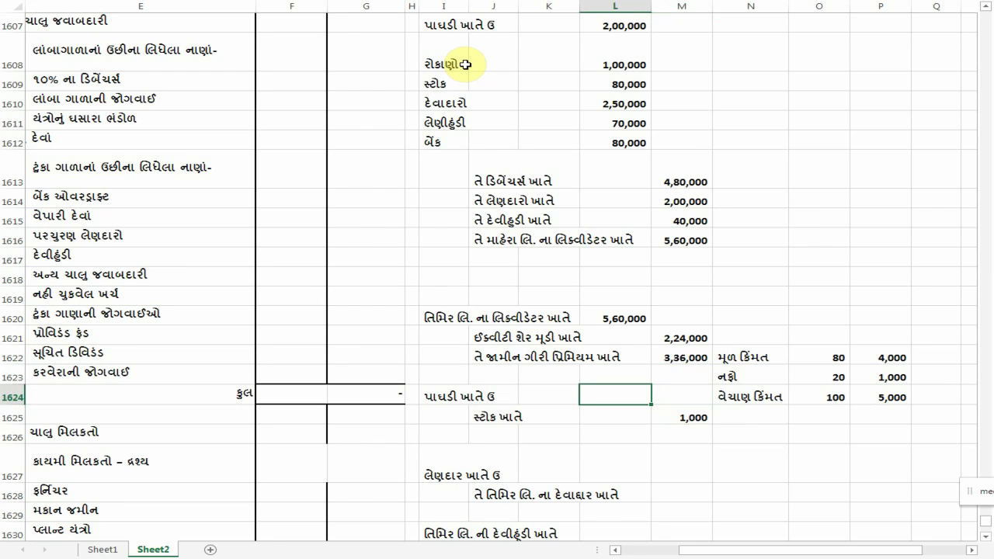
pyautogui.write('૧૦૦૦')
pyautogui.press('Return')
pyautogui.press('Up')
# Step: Clear the leftover creditors and bills payable journal entries from I1627:L1631
pyautogui.scroll(-1, 510, 100)
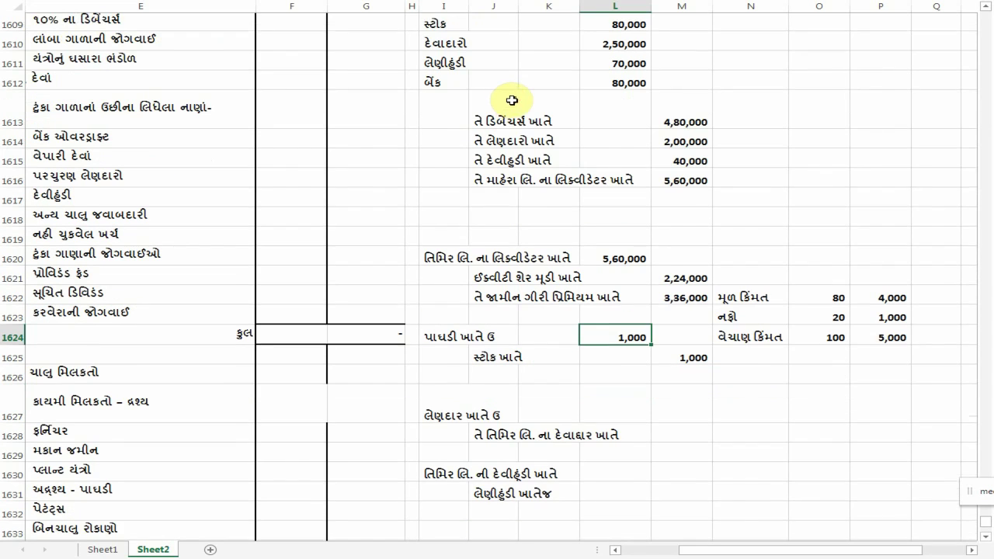
pyautogui.moveTo(439, 410); pyautogui.dragTo(541, 472)
pyautogui.moveTo(441, 395); pyautogui.dragTo(599, 479)
pyautogui.press('Delete')
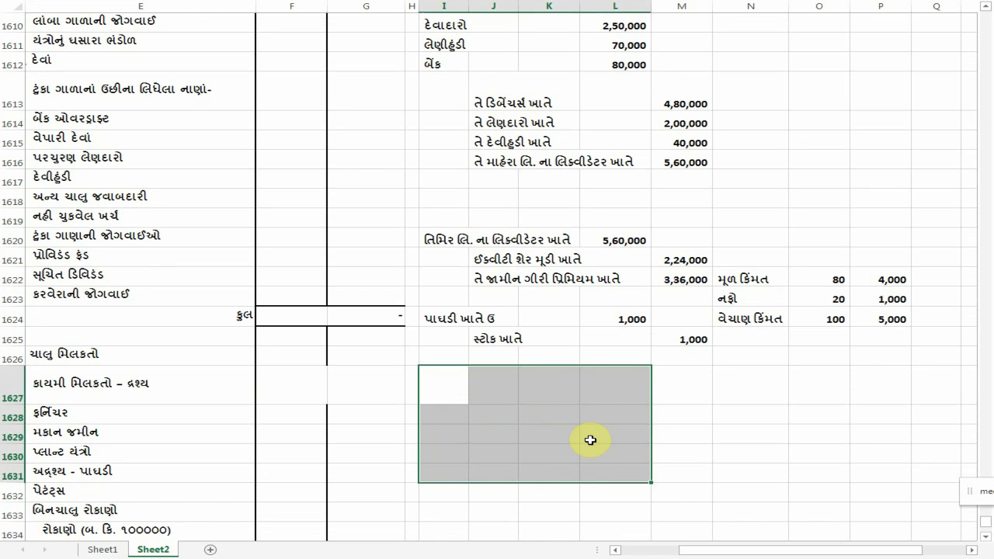
# Step: Set the amount column heading of the balance sheet in G1594 to "નાઝિયા"
pyautogui.scroll(5, 478, 379)
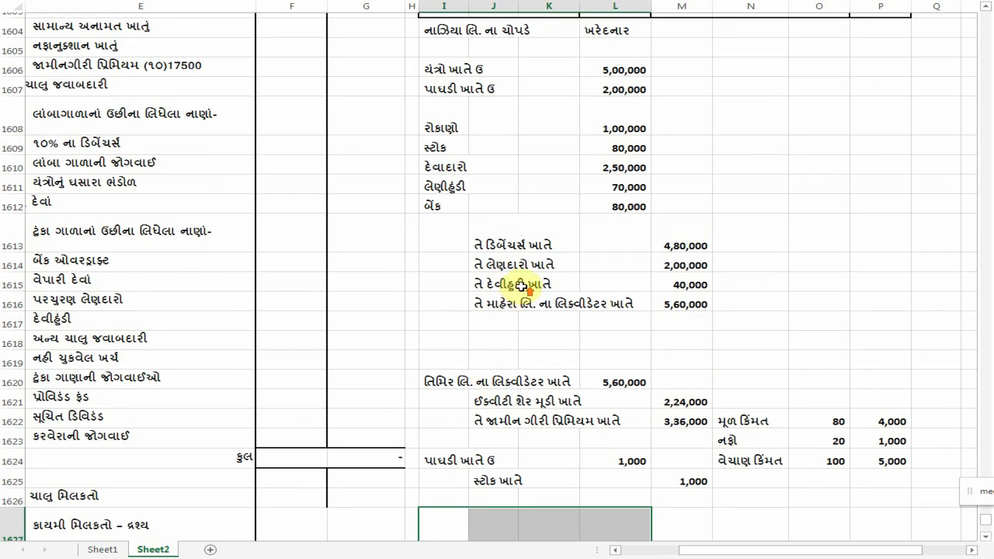
pyautogui.scroll(4, 521, 287)
pyautogui.click(371, 132)
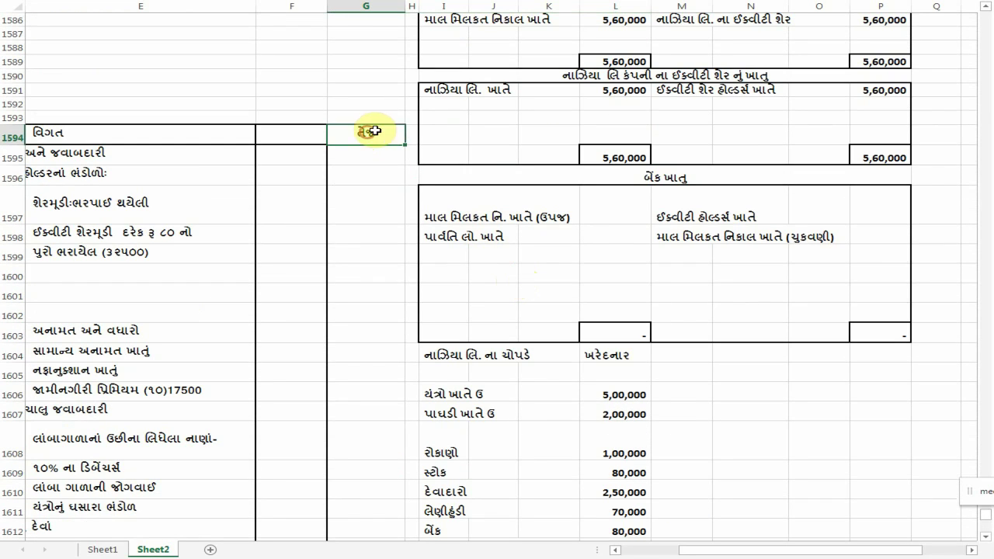
pyautogui.write('નાઝિયા')
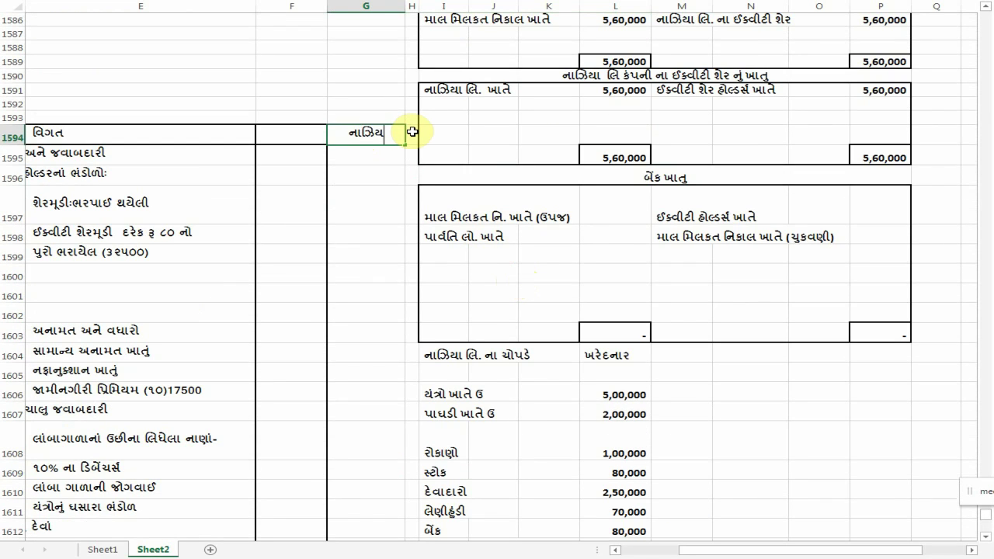
pyautogui.press('Return')
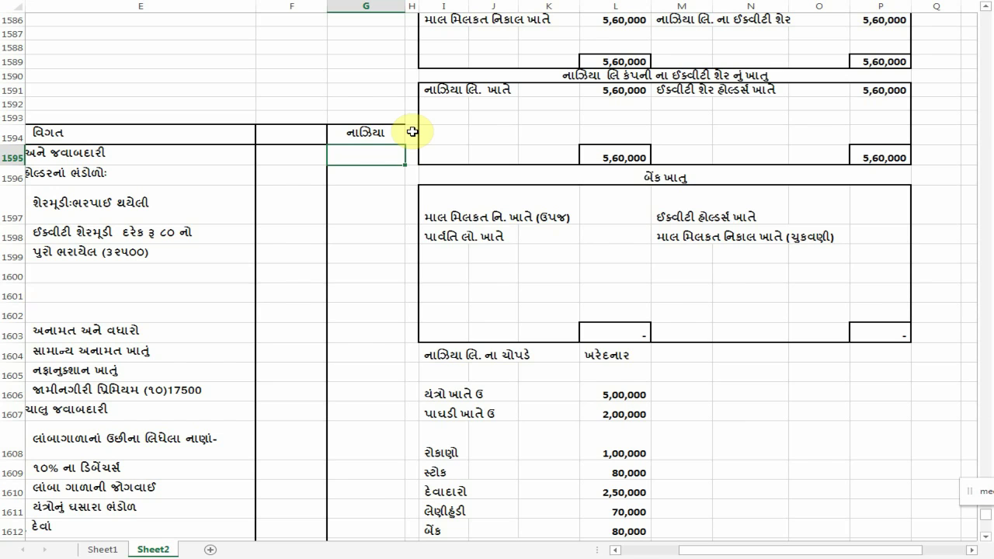
# Step: Examine the equity share capital credit entry in J1621:M1621 against the equity and liabilities lines of the balance sheet
pyautogui.scroll(-4, 435, 221)
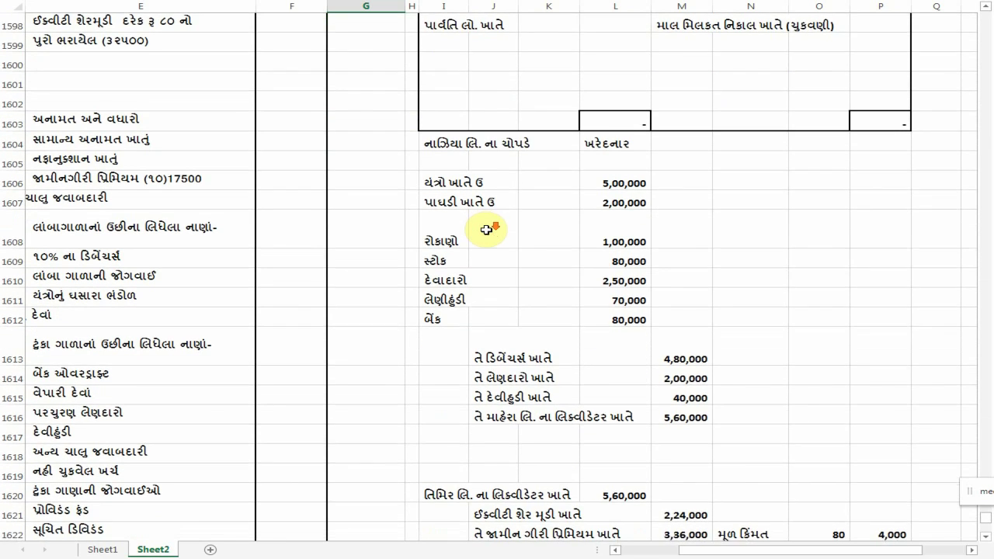
pyautogui.scroll(-1, 486, 230)
pyautogui.click(683, 456)
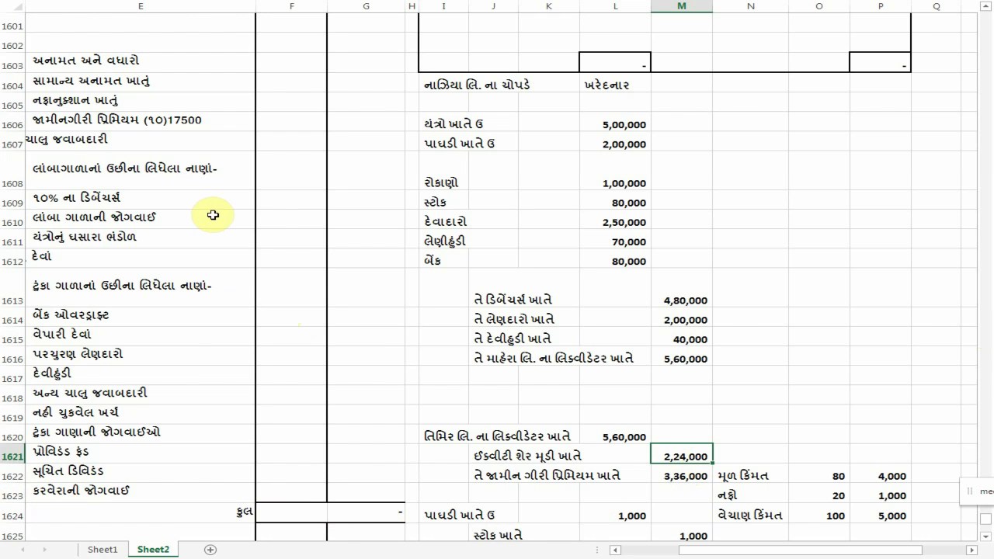
pyautogui.scroll(1, 237, 204)
pyautogui.scroll(-1, 237, 204)
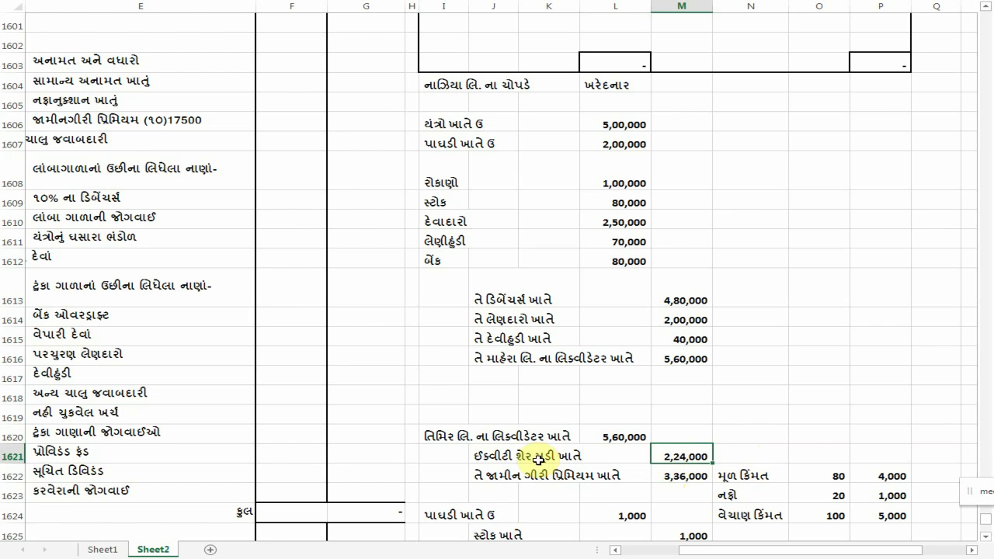
pyautogui.moveTo(482, 458); pyautogui.dragTo(672, 460)
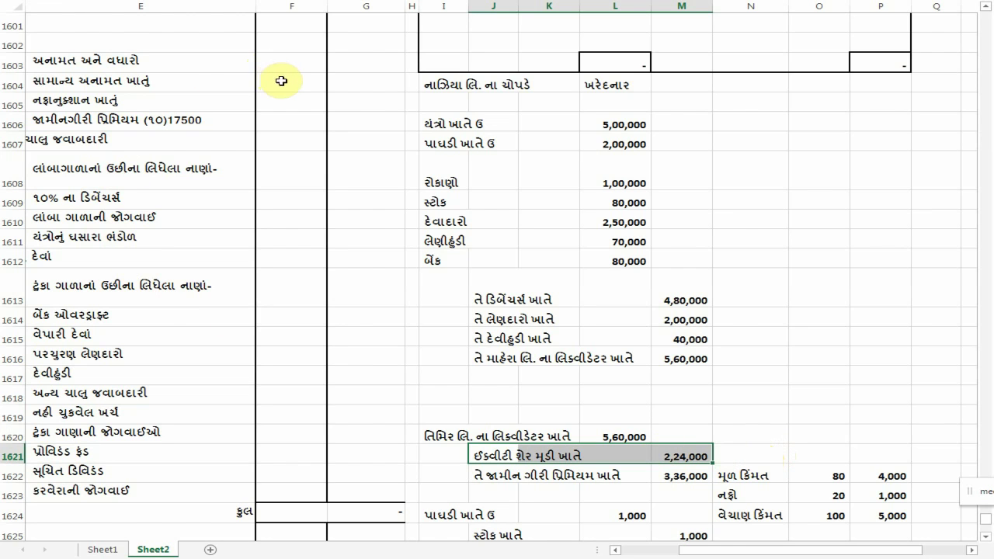
pyautogui.scroll(1, 281, 81)
pyautogui.scroll(-1, 283, 84)
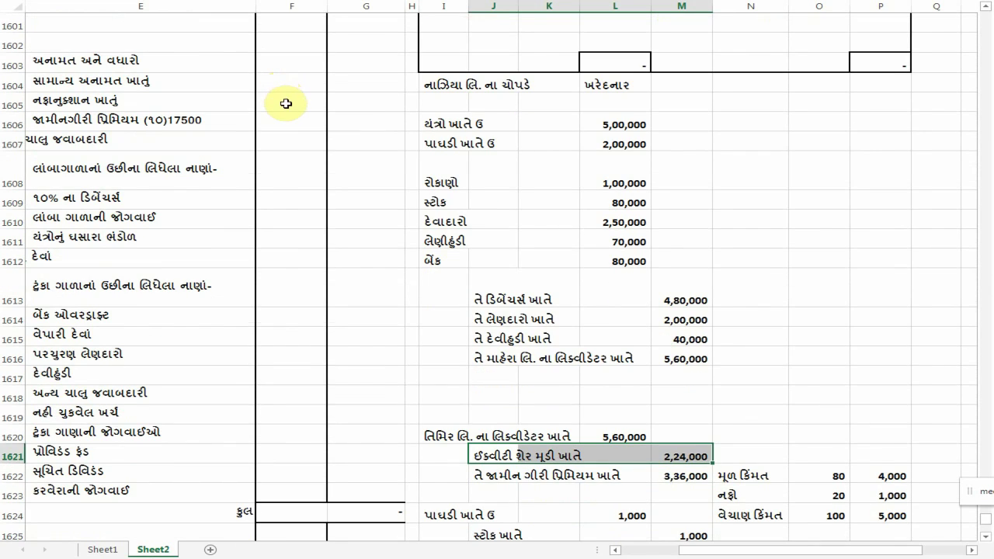
pyautogui.scroll(4, 536, 417)
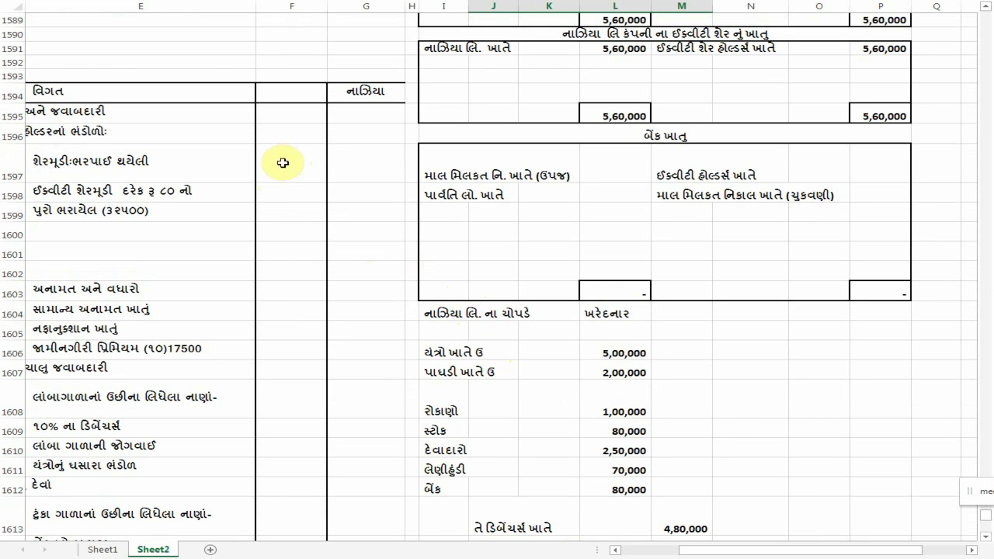
# Step: Remove the ૮૦ share value from the equity share capital label in E1598 so it reads "ઈક્વીટી શેરમૂડી દરેક રૂ નો"
pyautogui.doubleClick(175, 191)
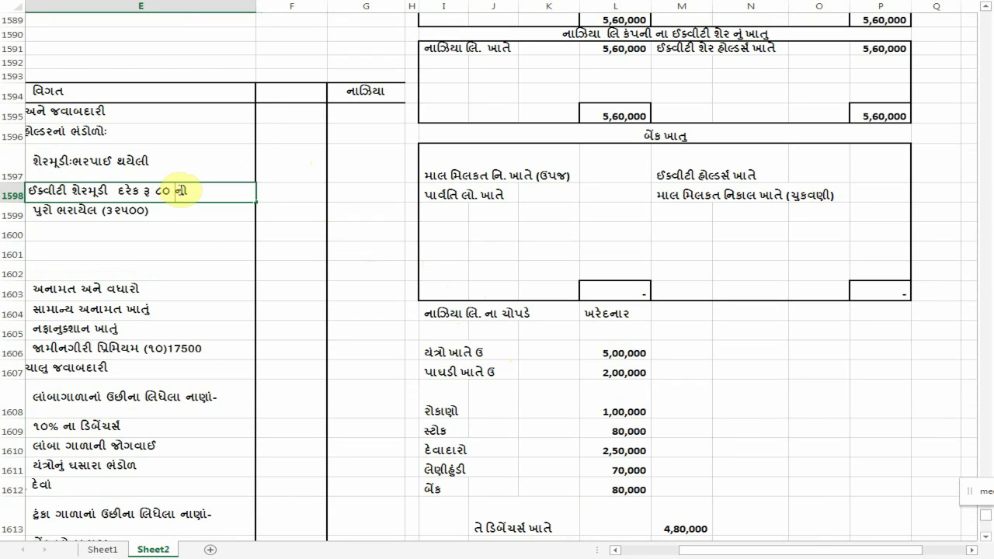
pyautogui.press('BackSpace')
pyautogui.press('BackSpace')
pyautogui.press('BackSpace')
pyautogui.press('Return')
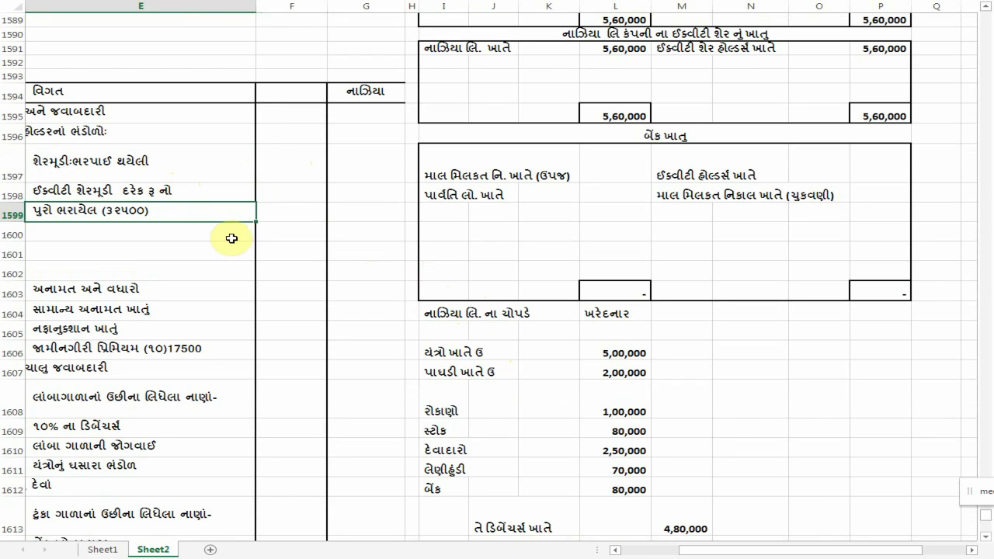
pyautogui.click(289, 191)
pyautogui.write('૫૫')
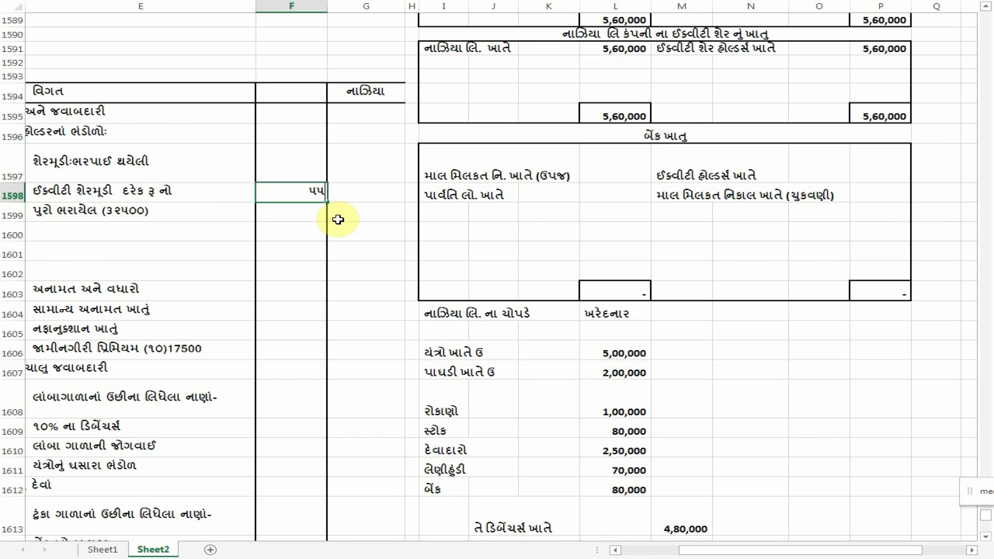
pyautogui.write('૫')
pyautogui.press('BackSpace')
pyautogui.press('BackSpace')
pyautogui.write('૫૫')
pyautogui.press('BackSpace')
pyautogui.press('BackSpace')
pyautogui.press('BackSpace')
# Step: Enter 5,44,000 as the equity share capital amount in G1598
pyautogui.press('Tab')
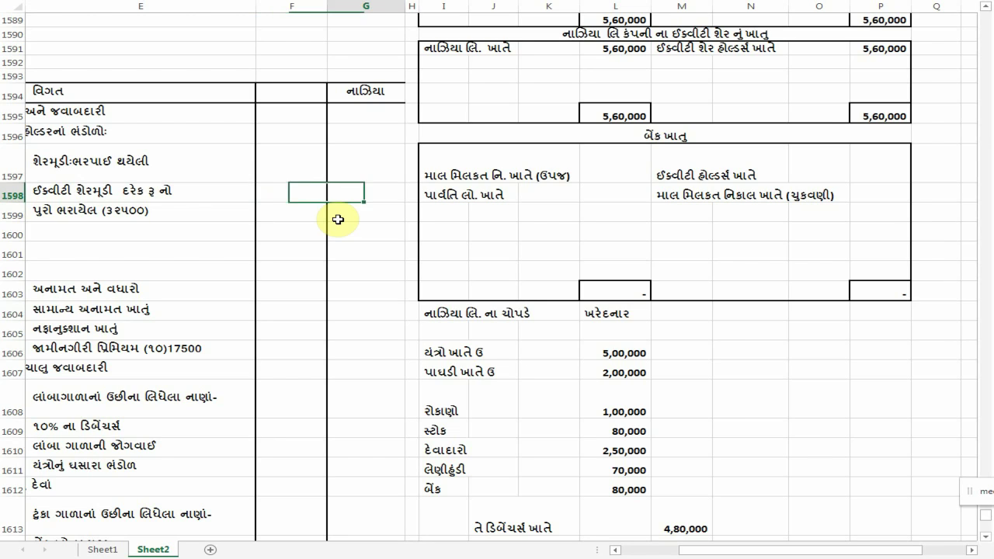
pyautogui.write('૫૪૪૦૦૦')
pyautogui.press('Return')
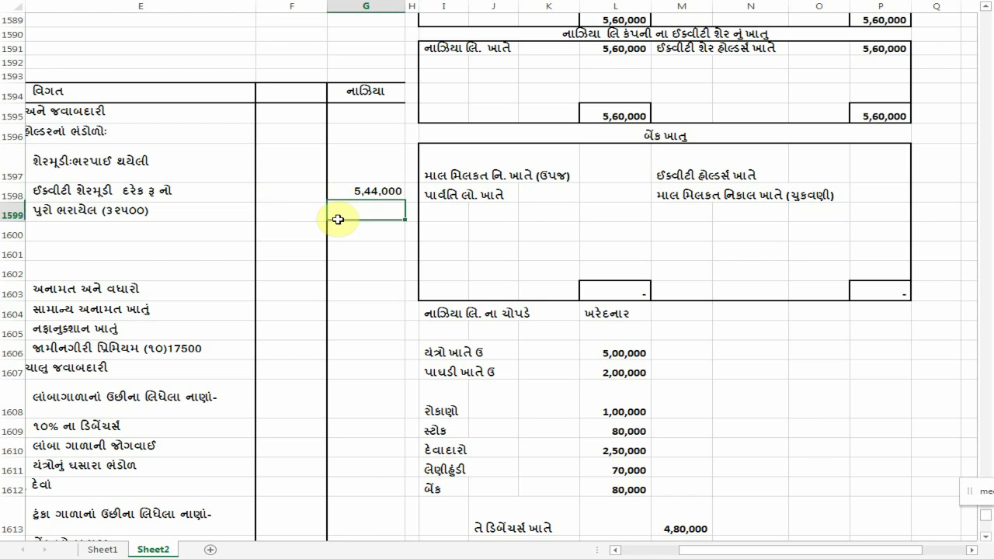
pyautogui.scroll(-2, 238, 333)
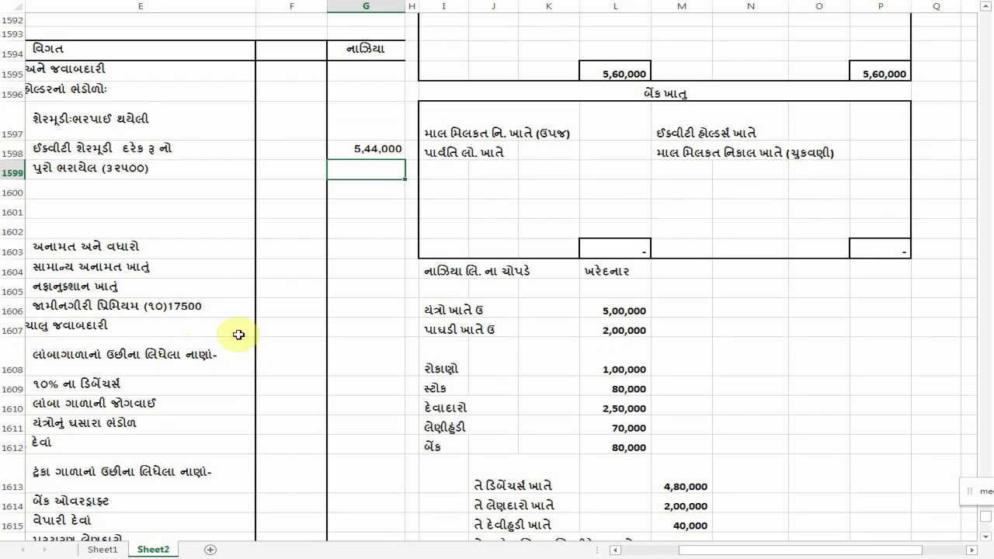
pyautogui.scroll(-2, 262, 316)
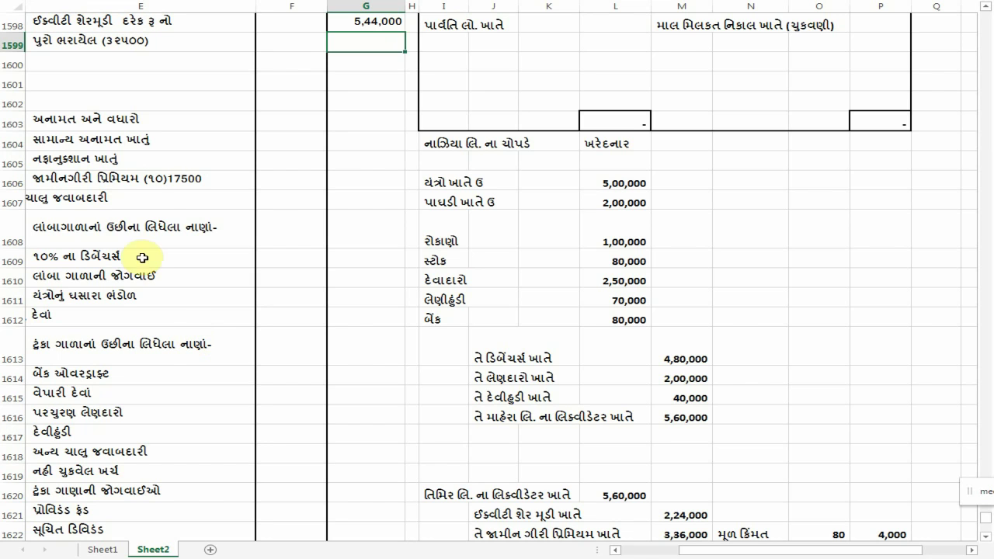
pyautogui.click(108, 121)
pyautogui.scroll(-1, 339, 178)
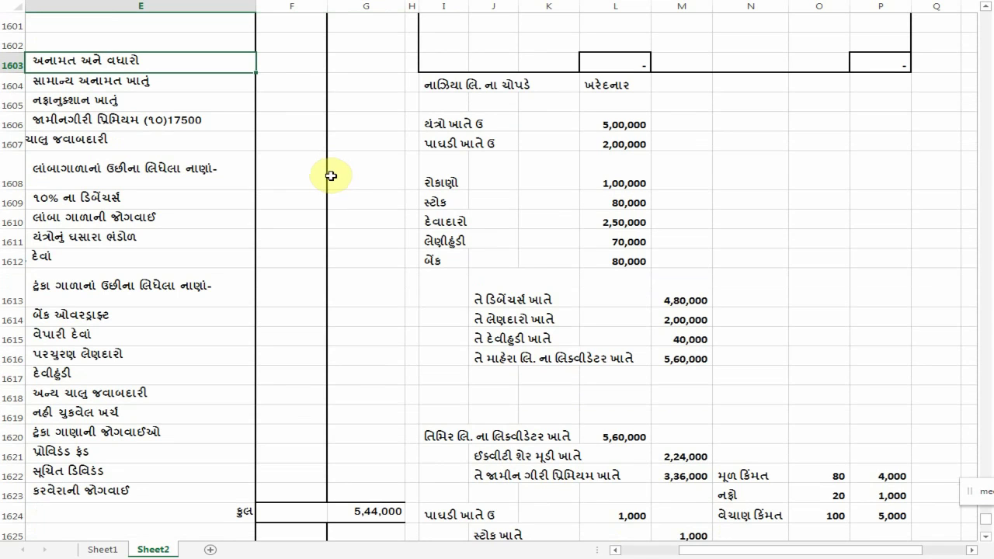
pyautogui.scroll(-1, 520, 295)
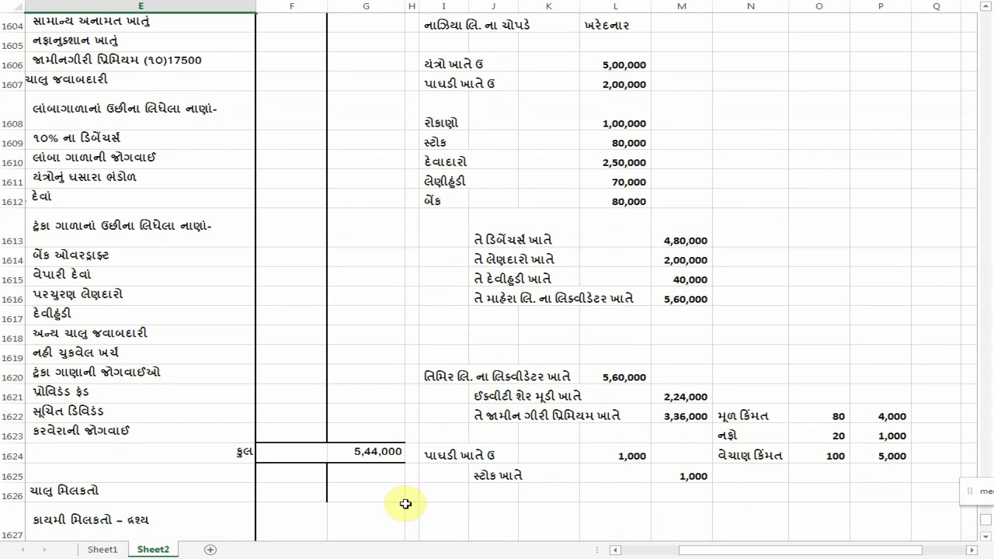
pyautogui.scroll(1, 333, 239)
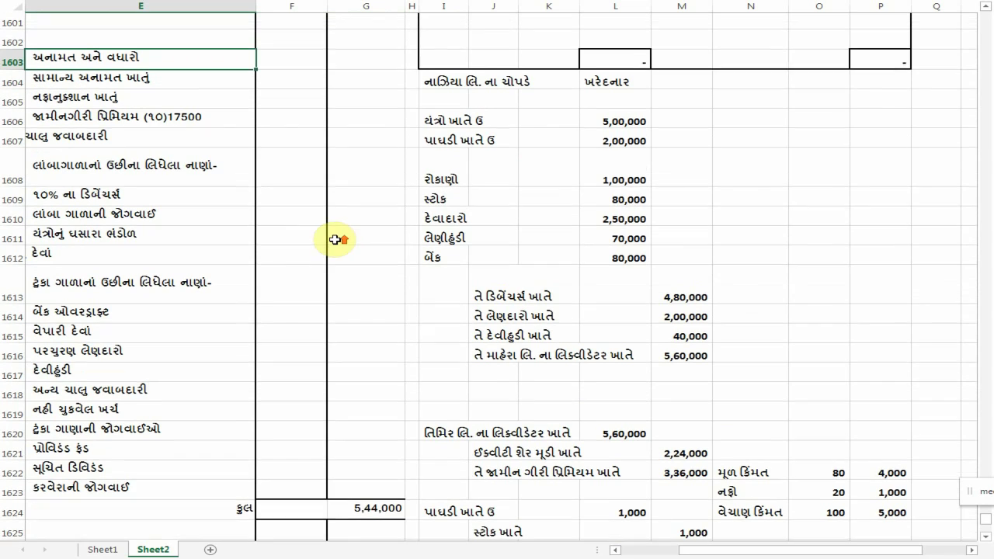
pyautogui.click(338, 60)
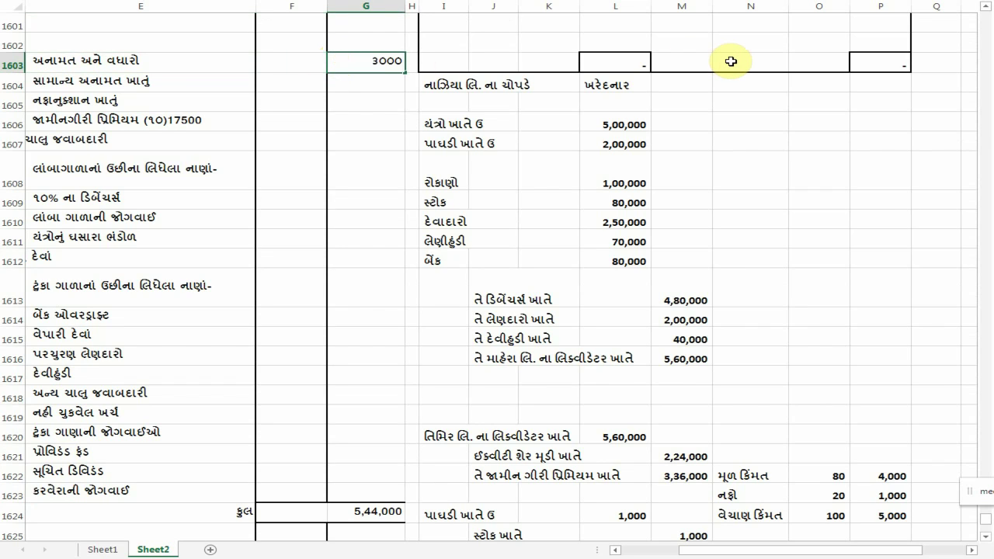
pyautogui.press('Return')
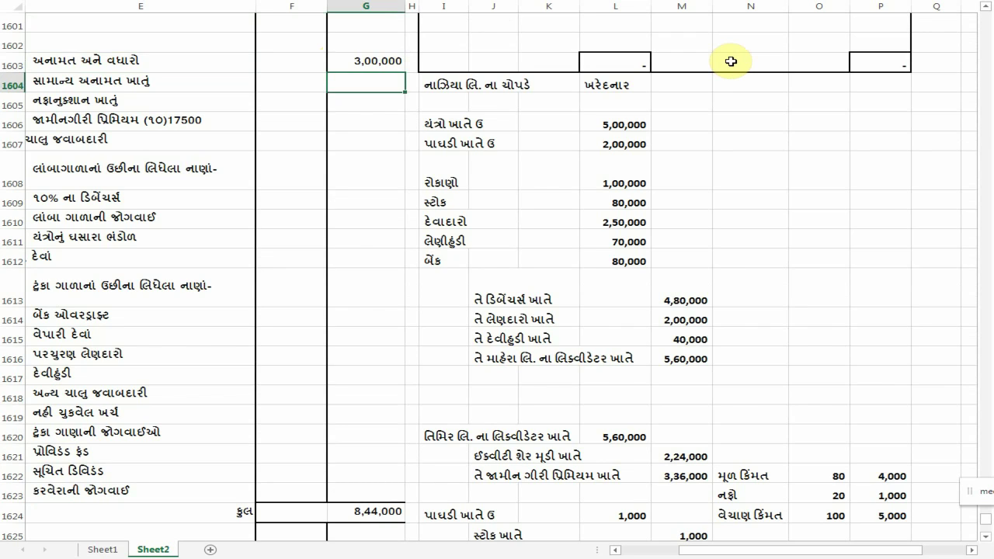
pyautogui.press('Up')
pyautogui.press('Delete')
# Step: Enter 3,00,000 for the general reserve (સામાન્ય અનામત) in G1604 and 1,80,000 for profit and loss (નફાનુક્શાન) in G1605
pyautogui.press('Down')
pyautogui.press('Return')
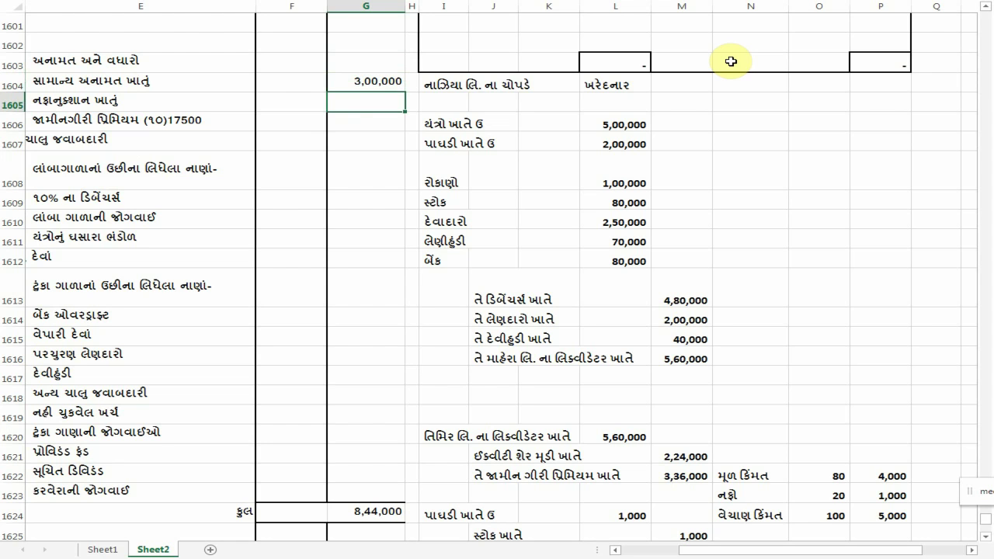
pyautogui.moveTo(709, 554); pyautogui.dragTo(651, 551)
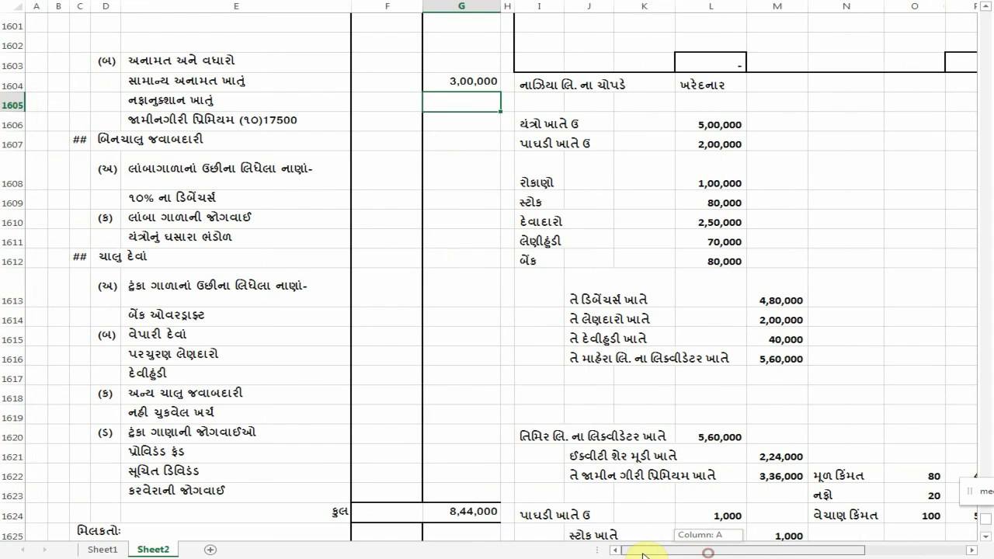
pyautogui.click(456, 172)
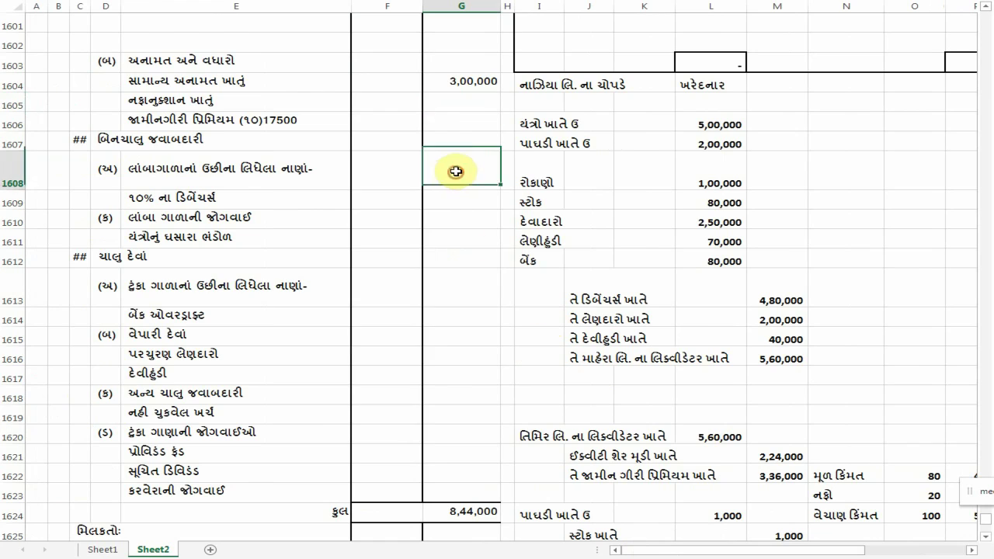
pyautogui.click(457, 124)
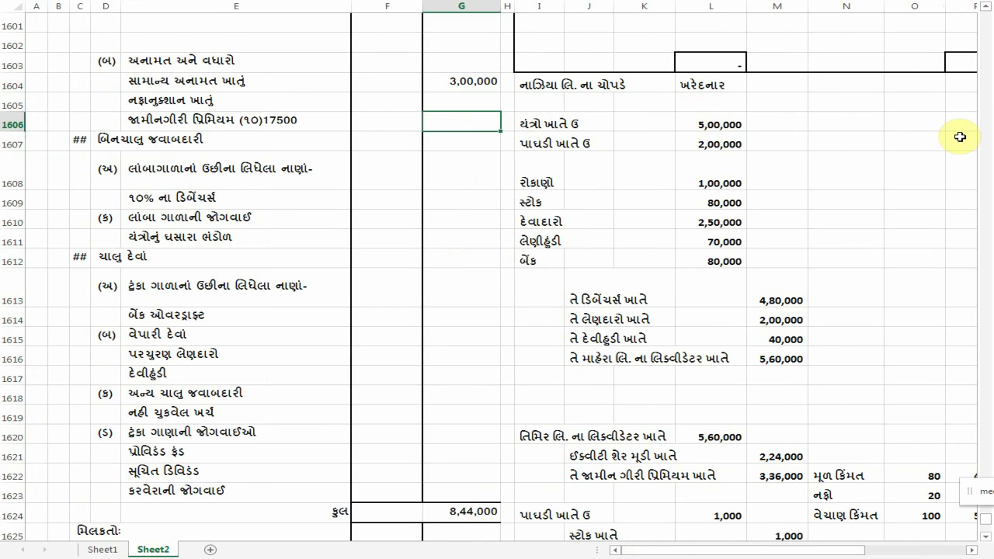
pyautogui.press('Up')
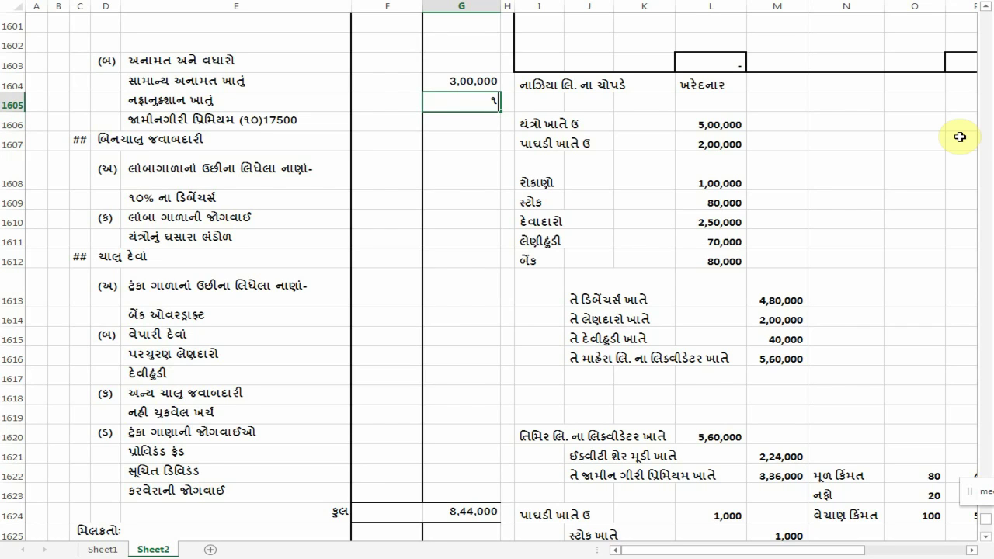
pyautogui.write('૧૮૦૦૦૦')
pyautogui.press('Return')
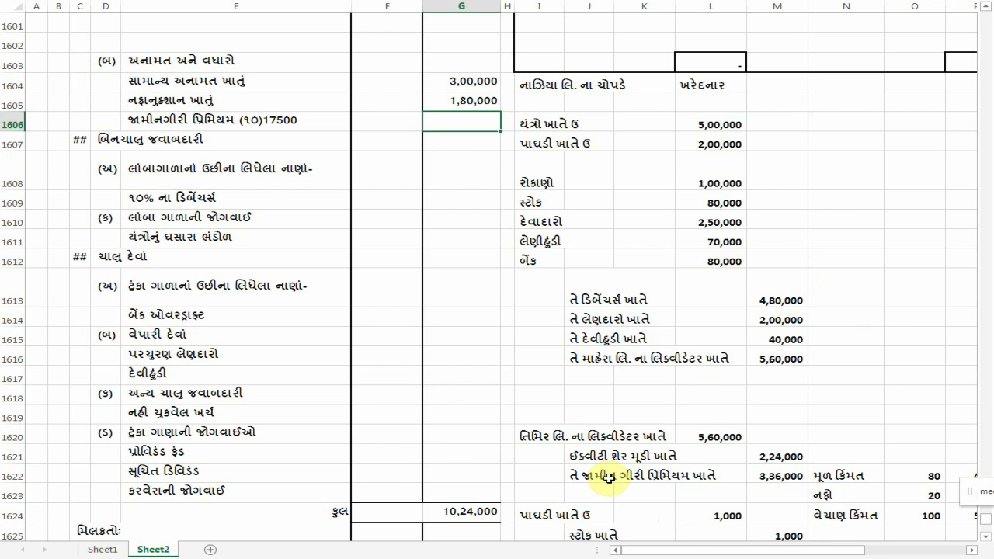
# Step: Correct the company name in the liquidator debit entry in I1620 from તિમિર to માહેરા
pyautogui.moveTo(579, 476); pyautogui.dragTo(760, 481)
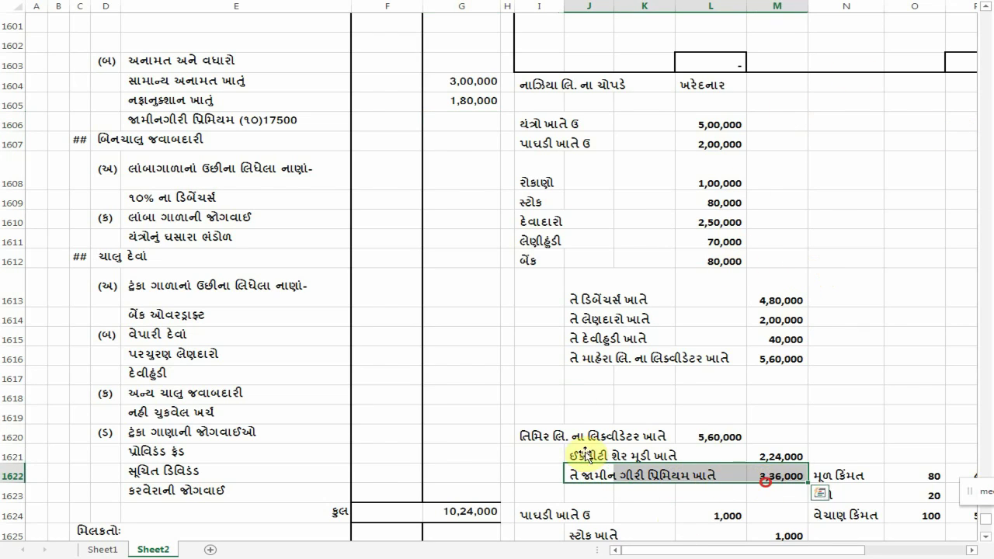
pyautogui.click(528, 437)
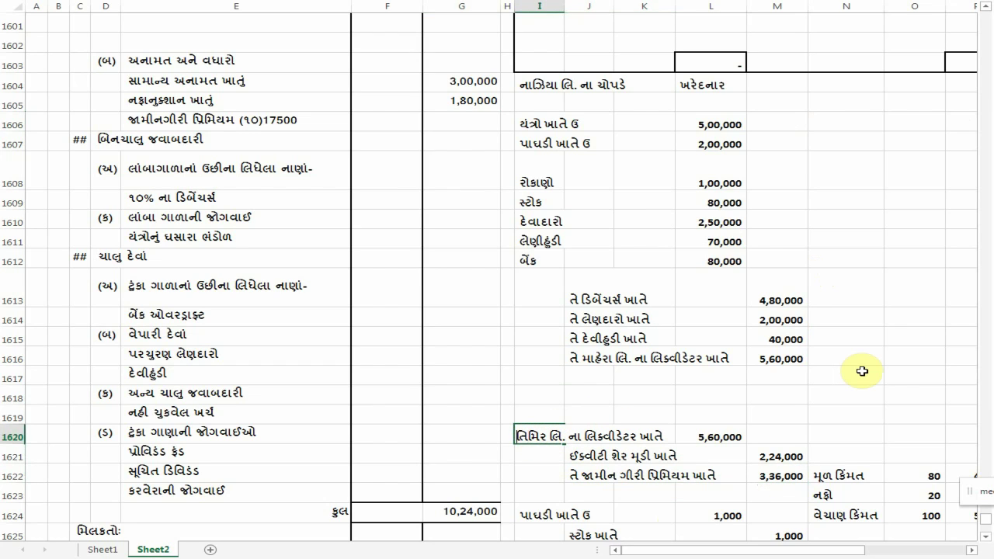
pyautogui.write('માહેરા')
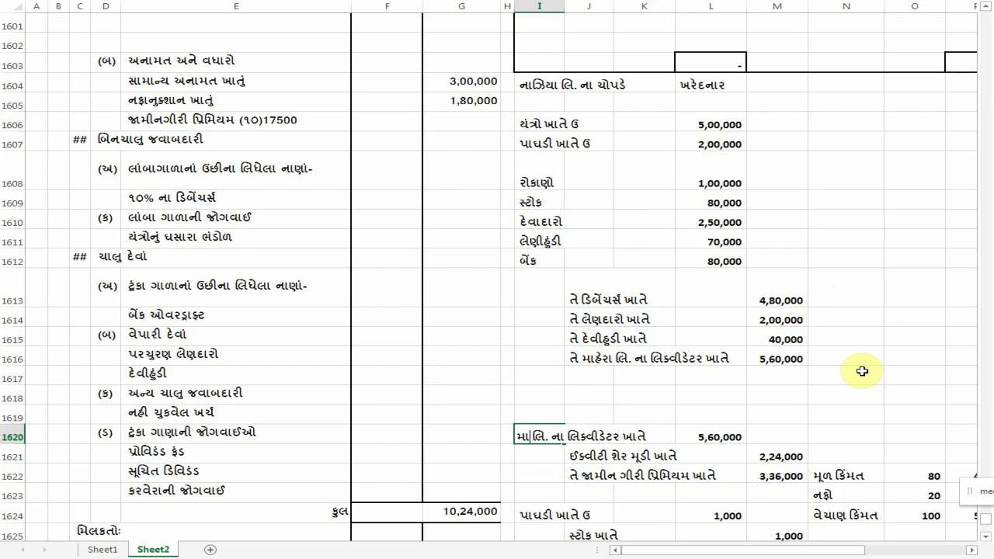
pyautogui.press('Return')
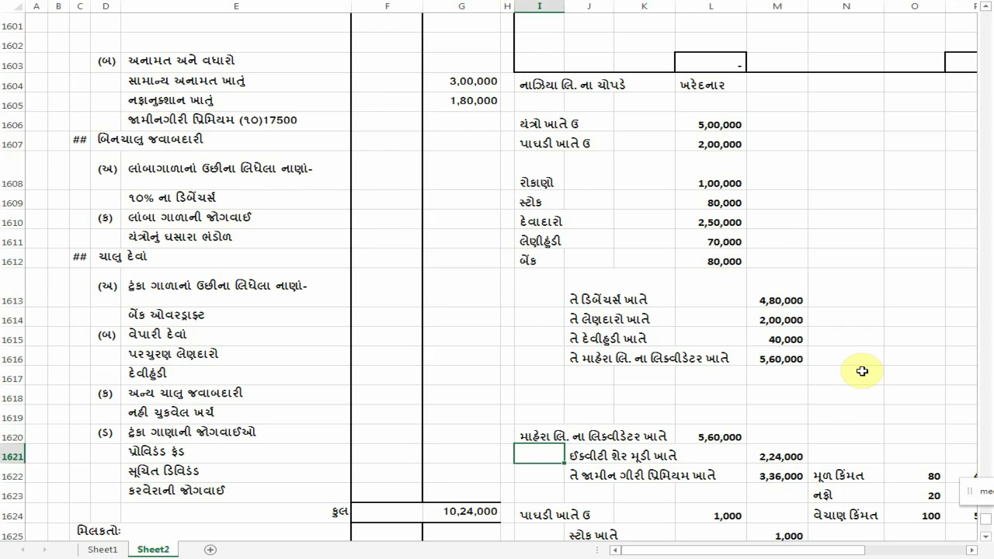
# Step: Enter the securities premium (જામીનગીરી પ્રિમિયમ) from the journal entry in row 1622 as 3,36,000 in G1606
pyautogui.click(602, 479)
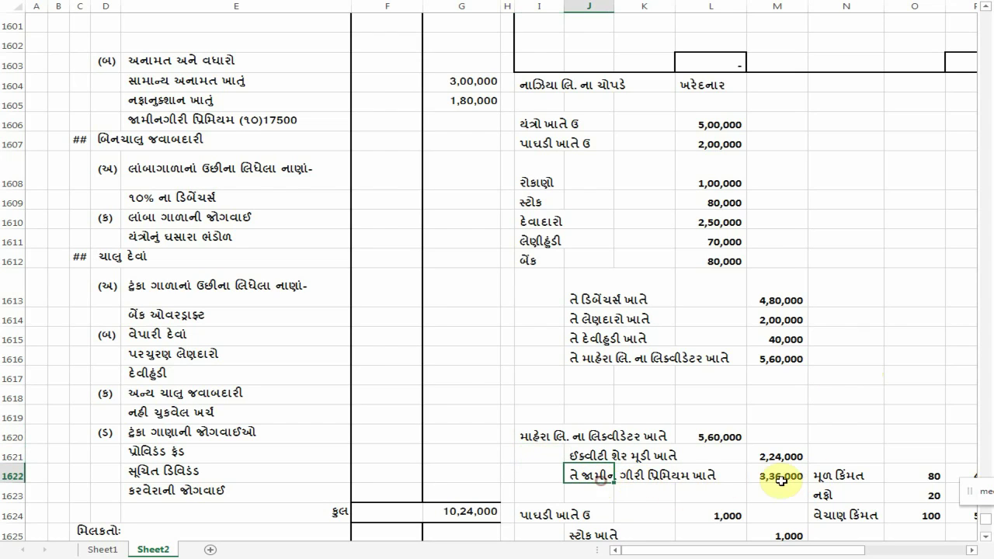
pyautogui.click(480, 121)
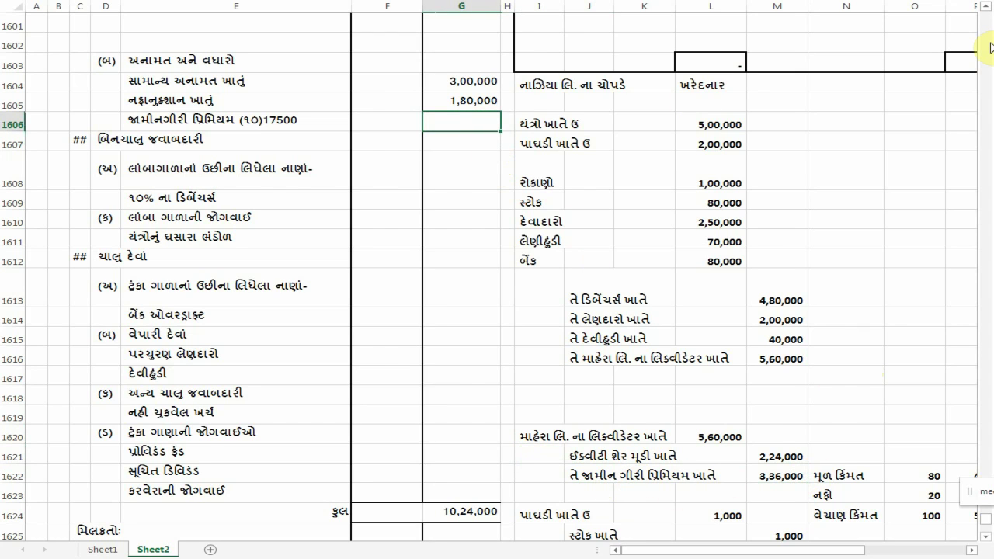
pyautogui.write('3,36,000')
pyautogui.press('Return')
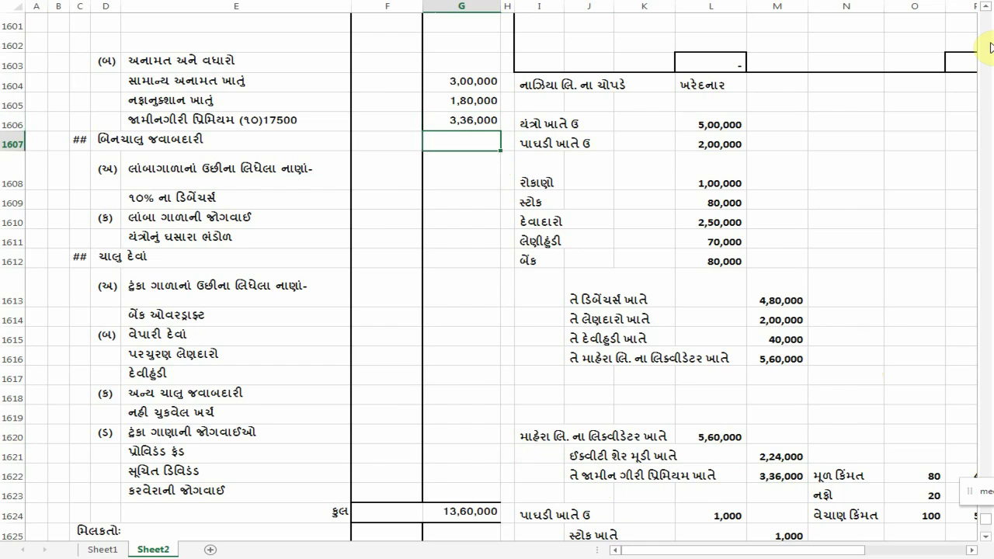
# Step: Remove the leftover 17500 from the securities premium label in E1606, keeping "જામીનગીરી પ્રિમિયમ (૧૦)"
pyautogui.click(262, 122)
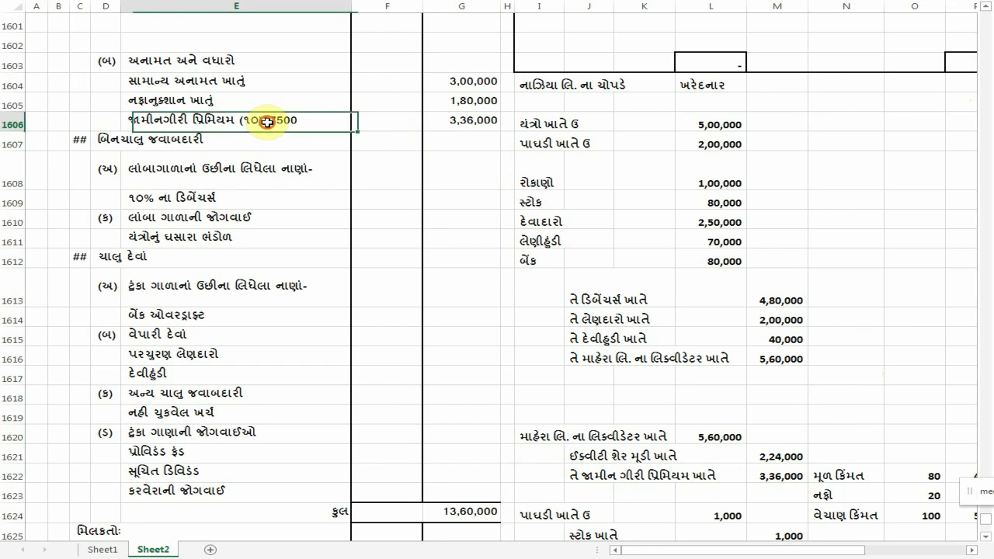
pyautogui.doubleClick(267, 122)
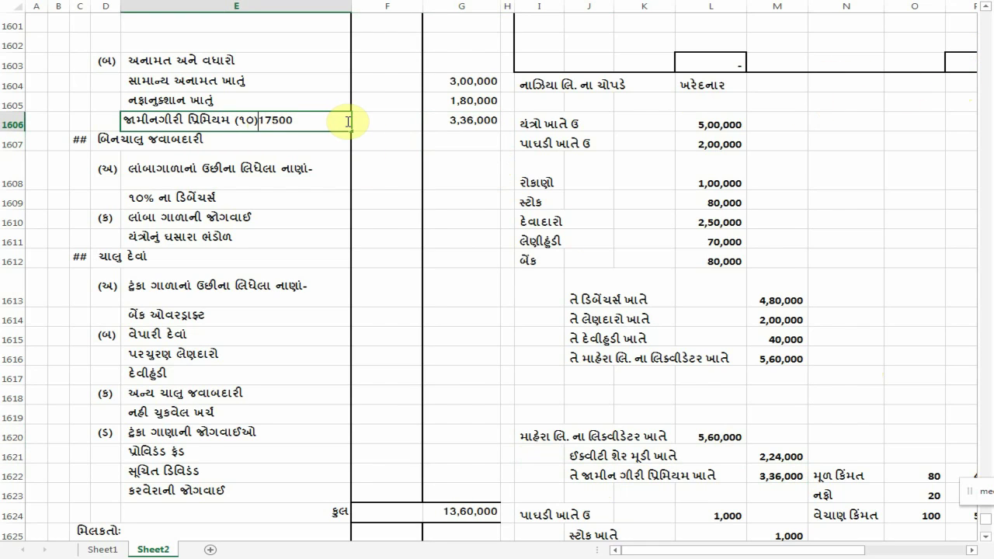
pyautogui.press('Delete')
pyautogui.press('Delete')
pyautogui.press('Return')
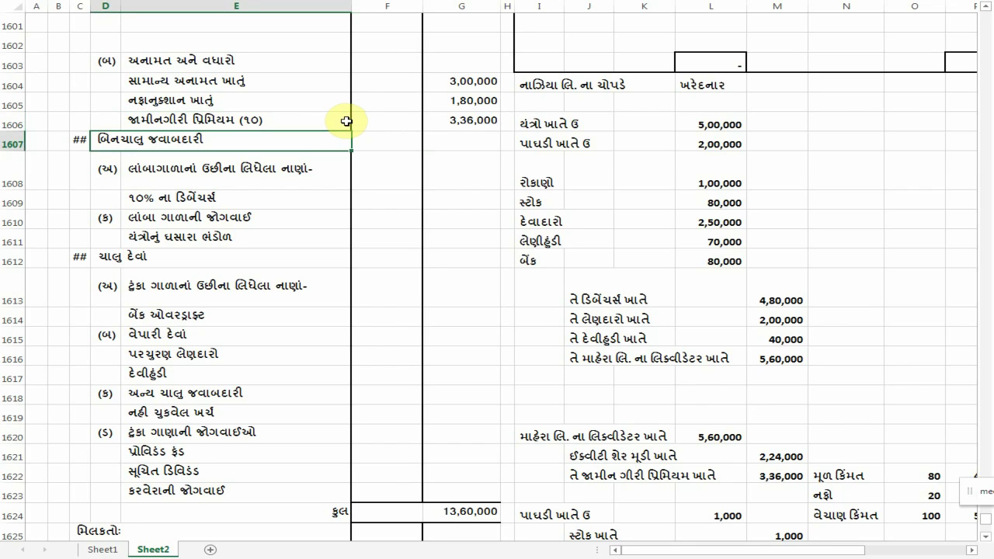
pyautogui.click(480, 80)
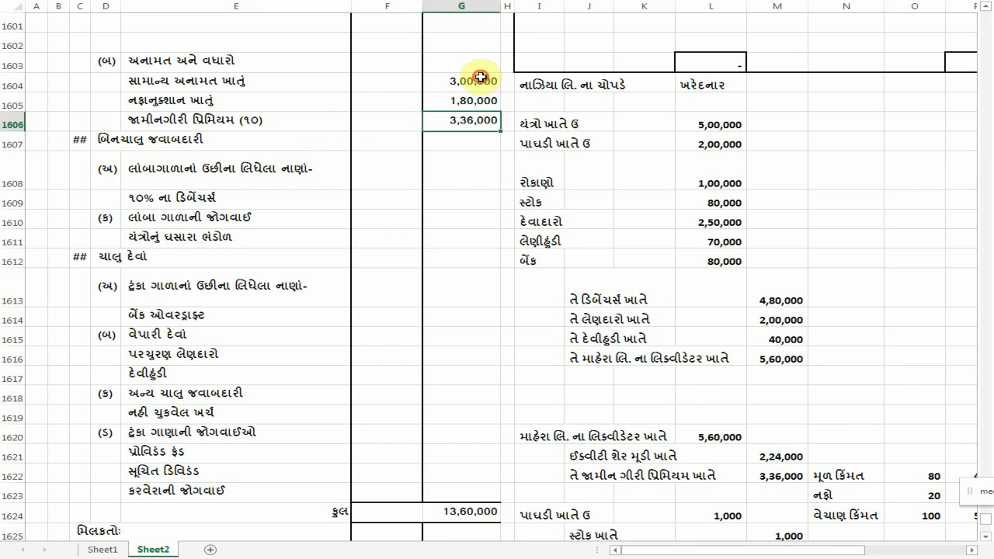
# Step: Enter 8,80,000 for the 10% debentures (૧૦% ના ડિબેંચર્સ) in G1609, referring to the debentures credit in M1613
pyautogui.click(480, 102)
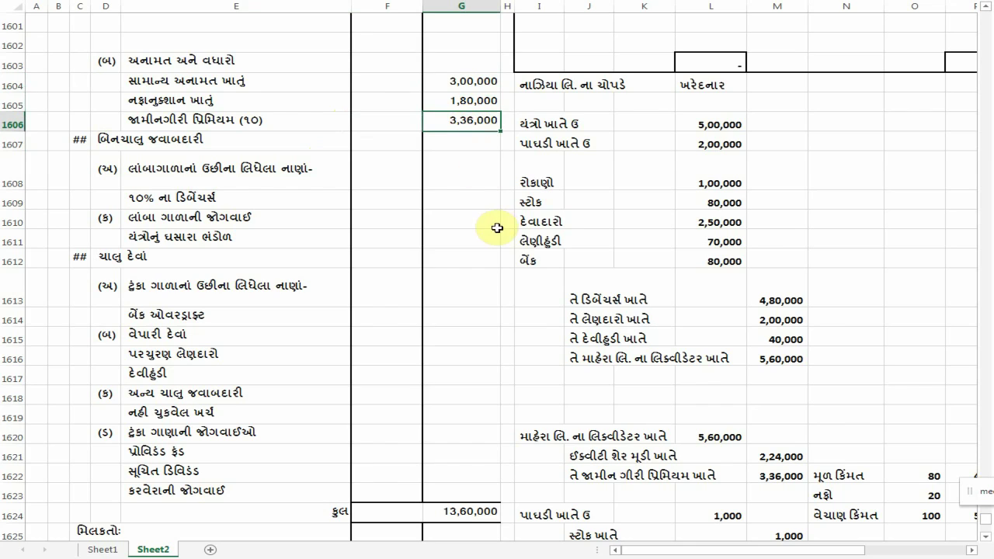
pyautogui.click(467, 120)
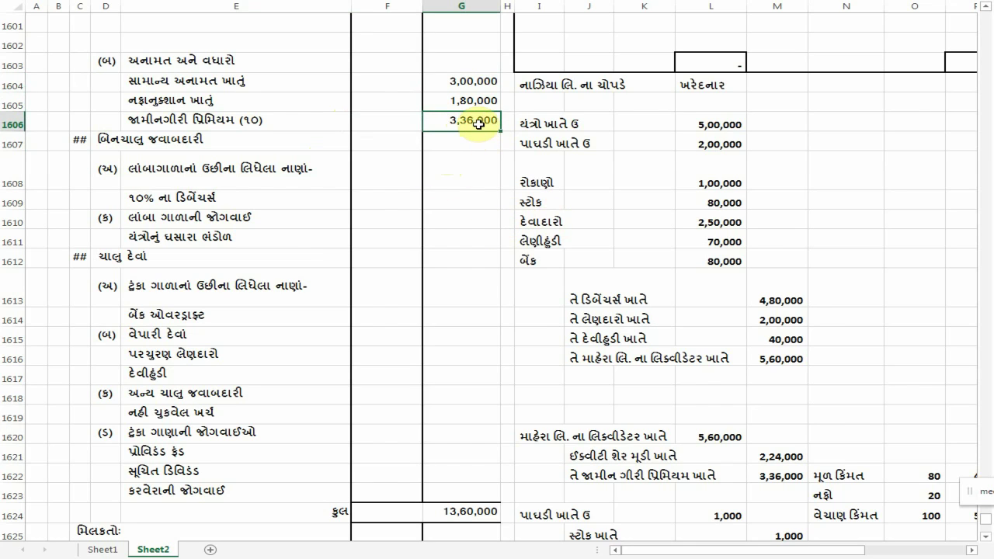
pyautogui.click(455, 163)
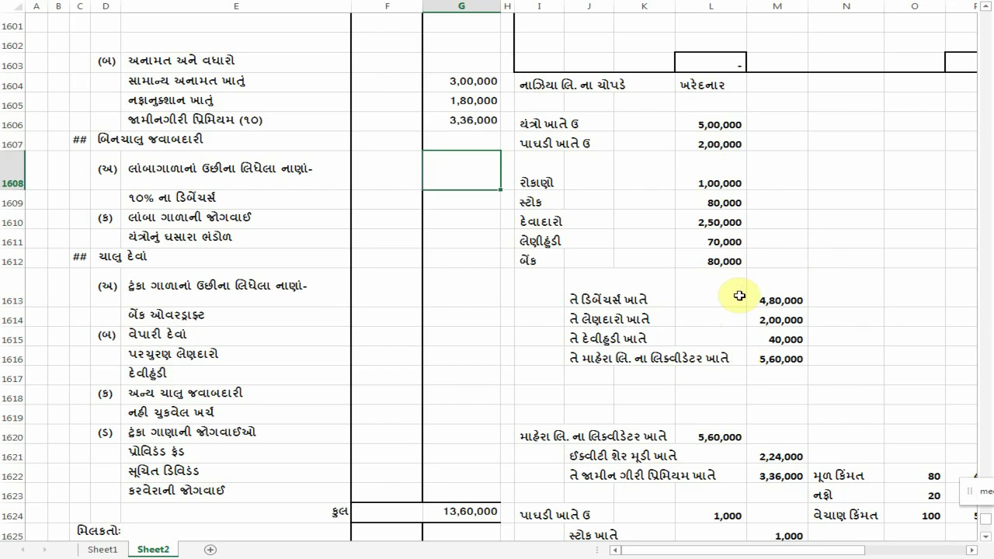
pyautogui.click(796, 295)
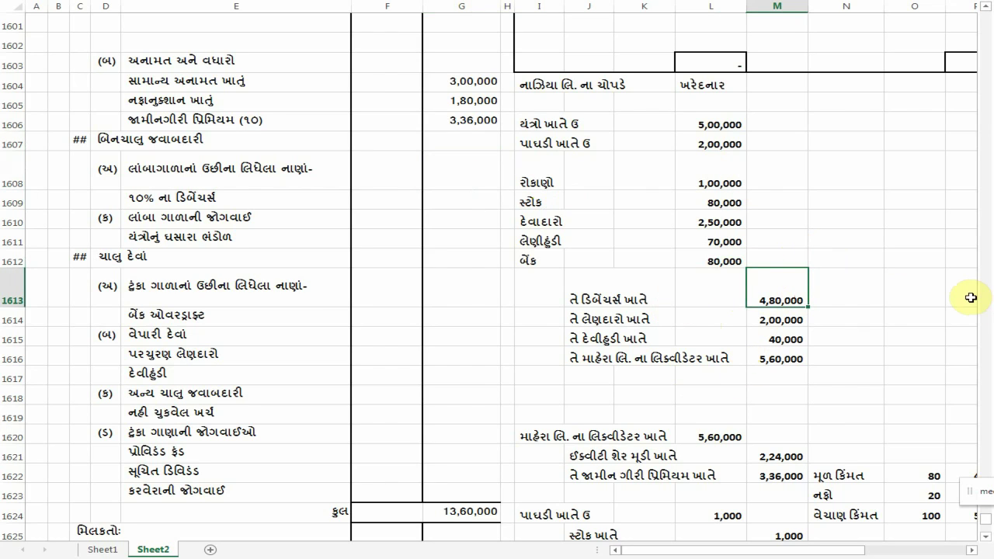
pyautogui.click(464, 199)
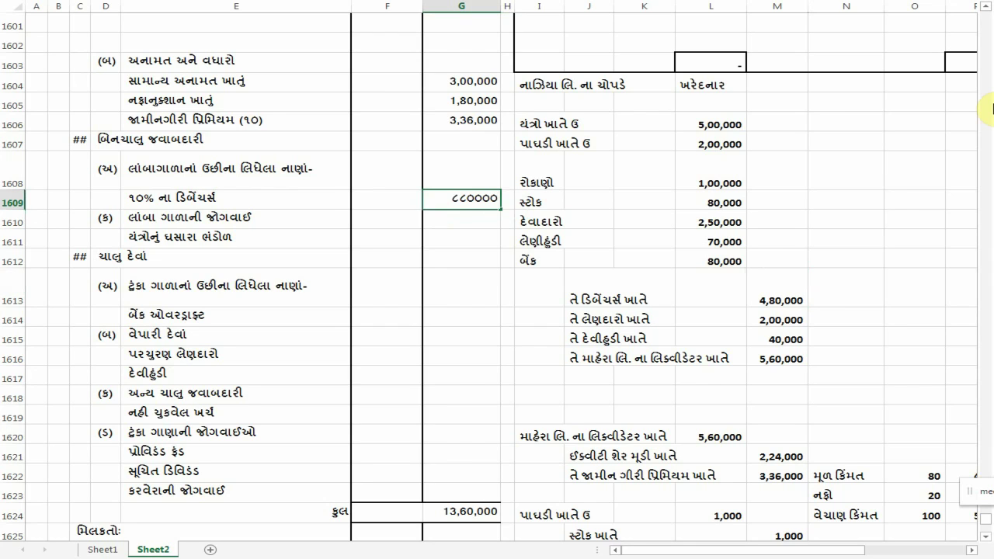
pyautogui.write('૮૮૦૦૦૦')
pyautogui.press('Return')
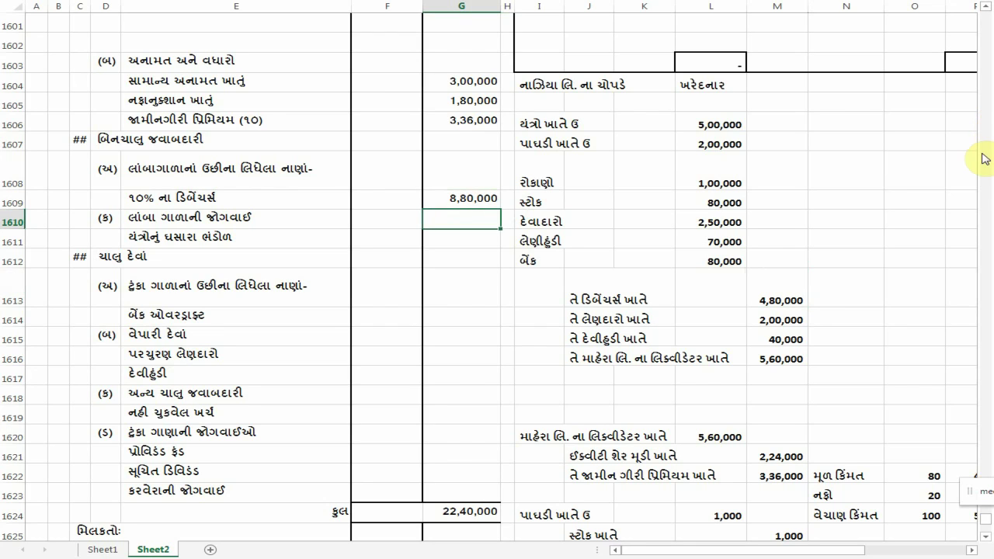
# Step: Enter 3,00,000 for sundry creditors (પરચુરણ લેણદારો) in G1616, referring to the creditors credit in M1614
pyautogui.click(792, 321)
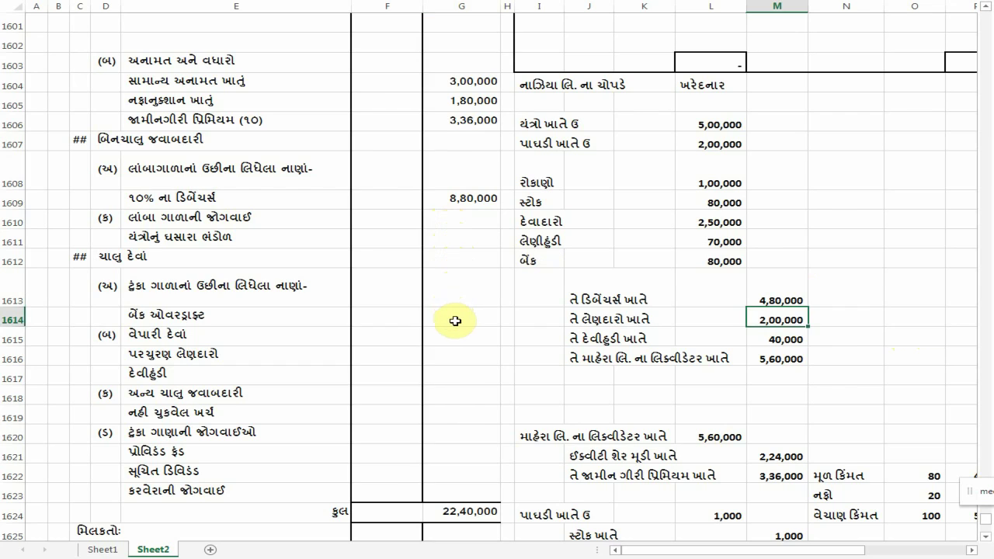
pyautogui.click(466, 356)
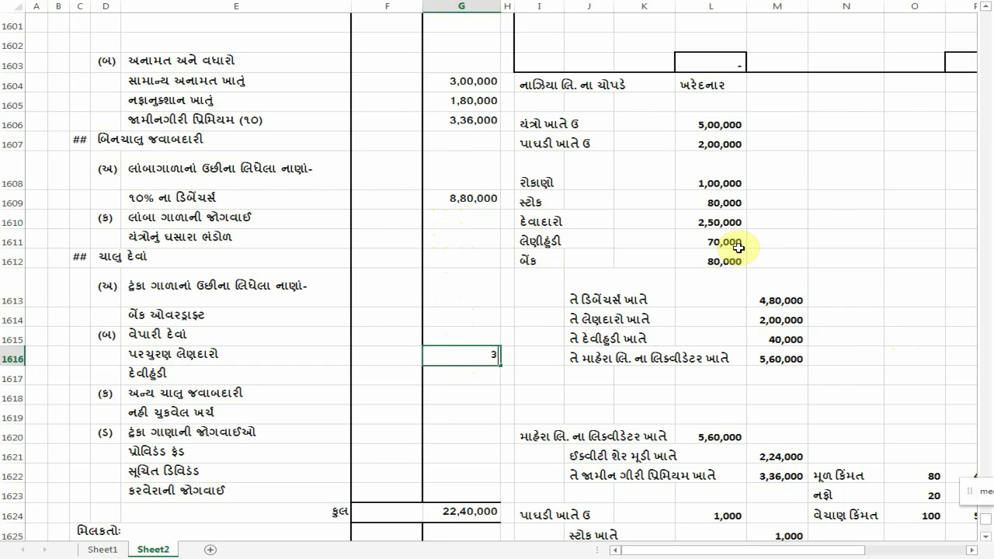
pyautogui.write('3,00,000')
pyautogui.press('Return')
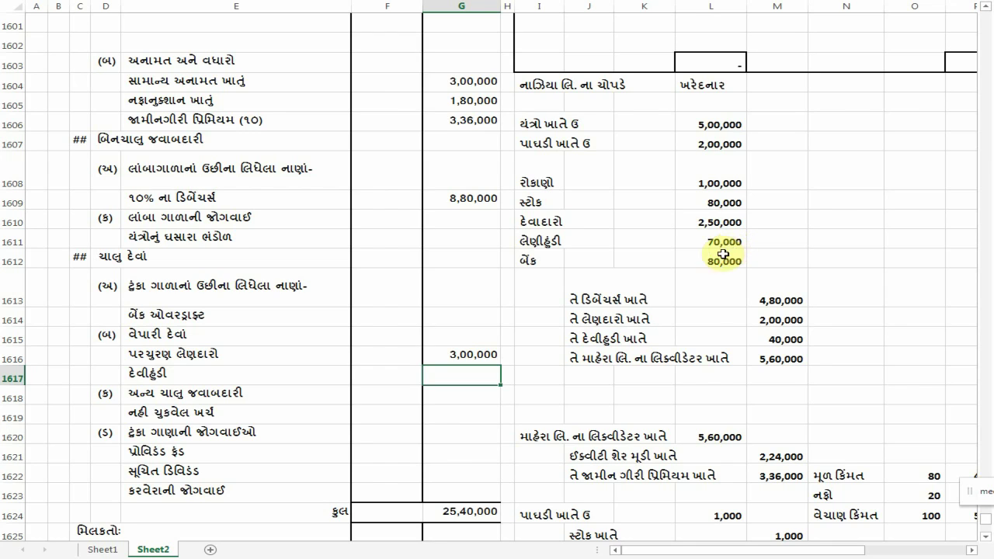
# Step: Enter 1,00,000 for bills payable (દેવીહુંડી) in G1617, referring to the bills payable credit in row 1615
pyautogui.moveTo(635, 334); pyautogui.dragTo(777, 341)
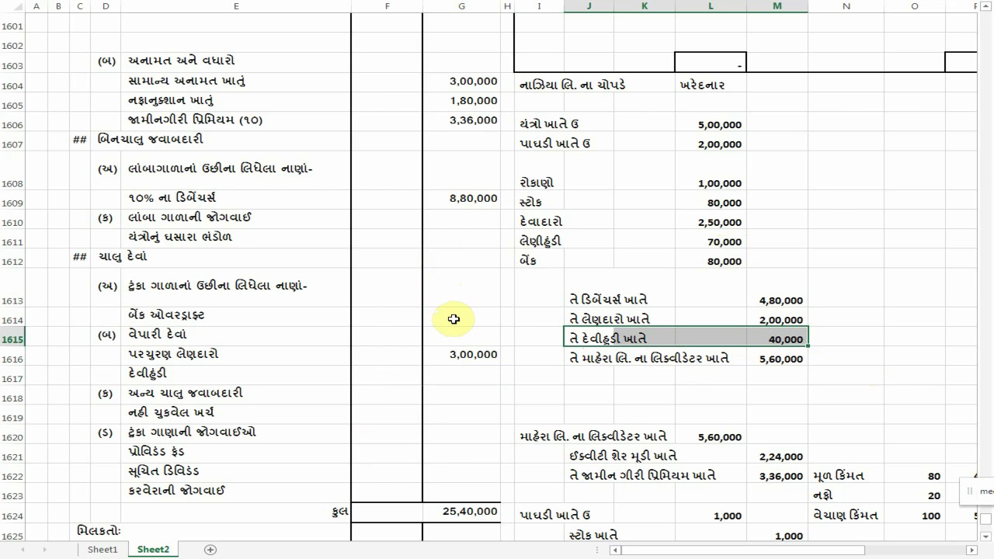
pyautogui.click(462, 373)
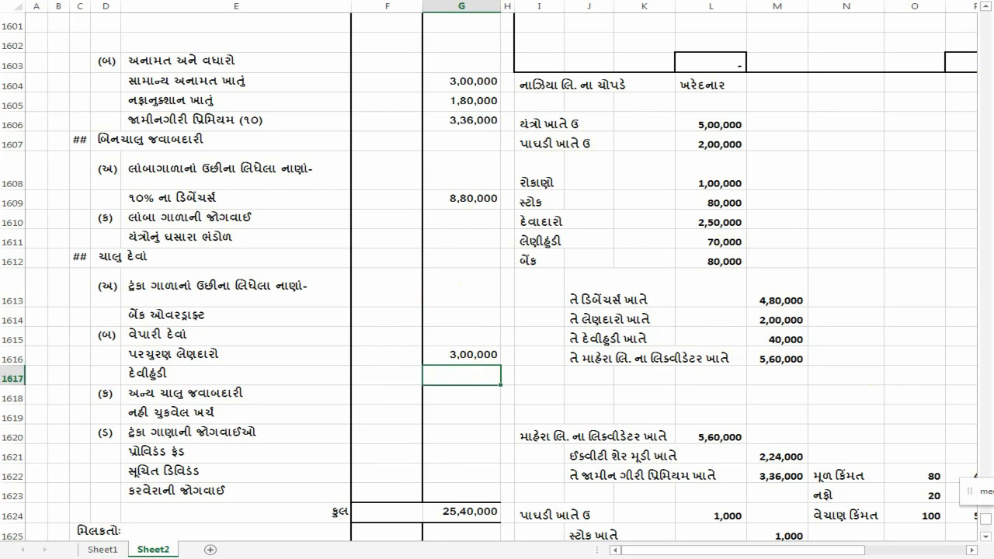
pyautogui.write('૧૦૦૦૦૦')
pyautogui.press('Return')
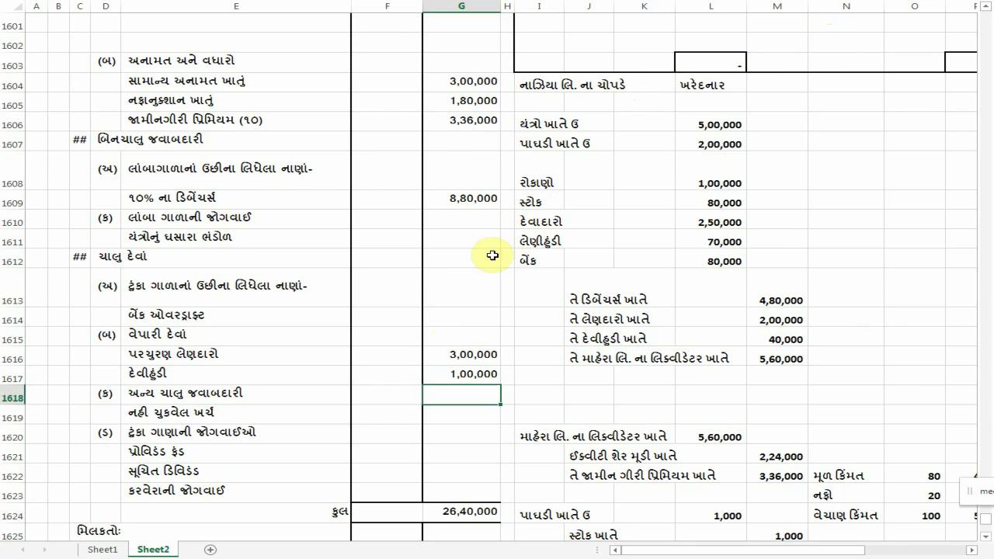
pyautogui.click(777, 339)
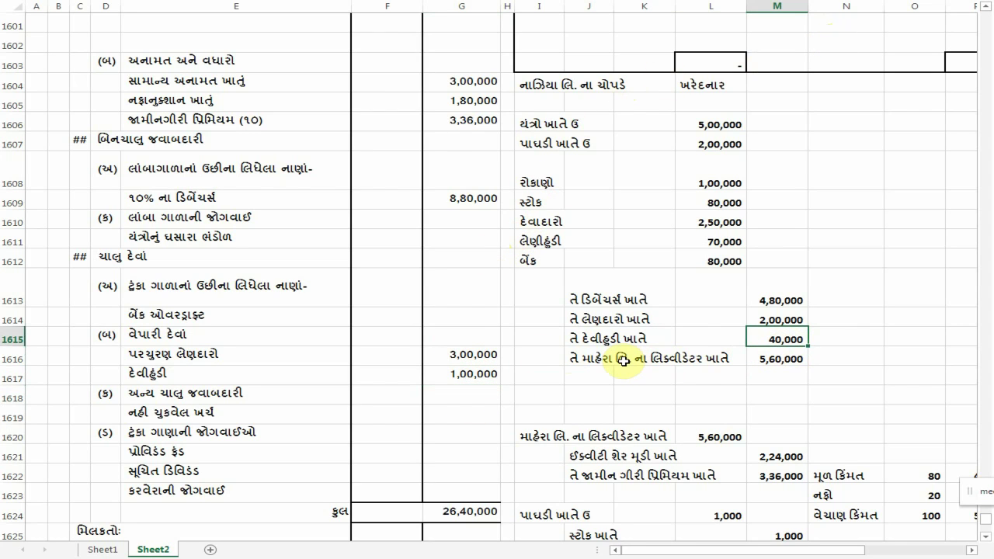
# Step: Enter 11,00,000 for plant and machinery (પ્લાન્ટ યંત્રો) in G1630 under the assets, referring to the purchase journal entry
pyautogui.scroll(-6, 615, 350)
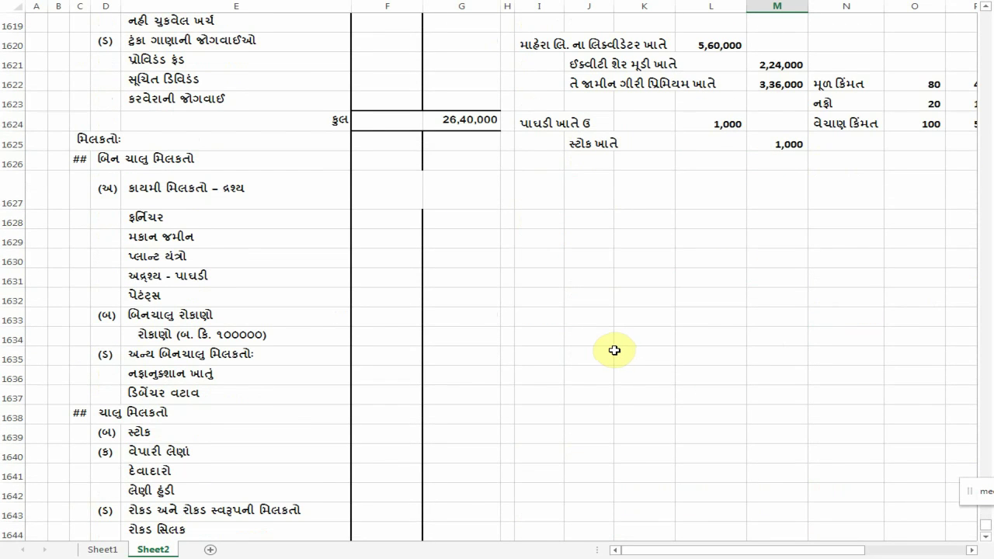
pyautogui.scroll(-1, 614, 351)
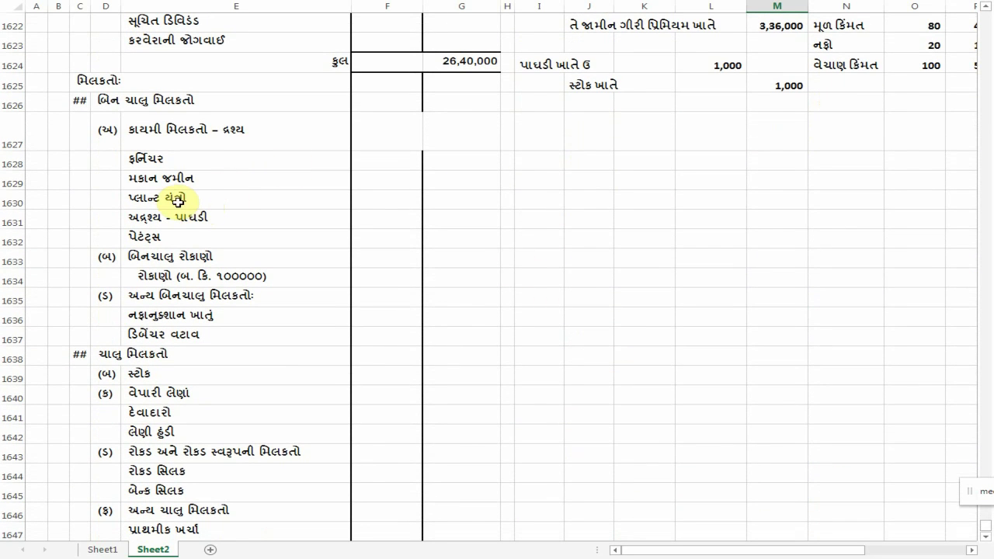
pyautogui.click(480, 203)
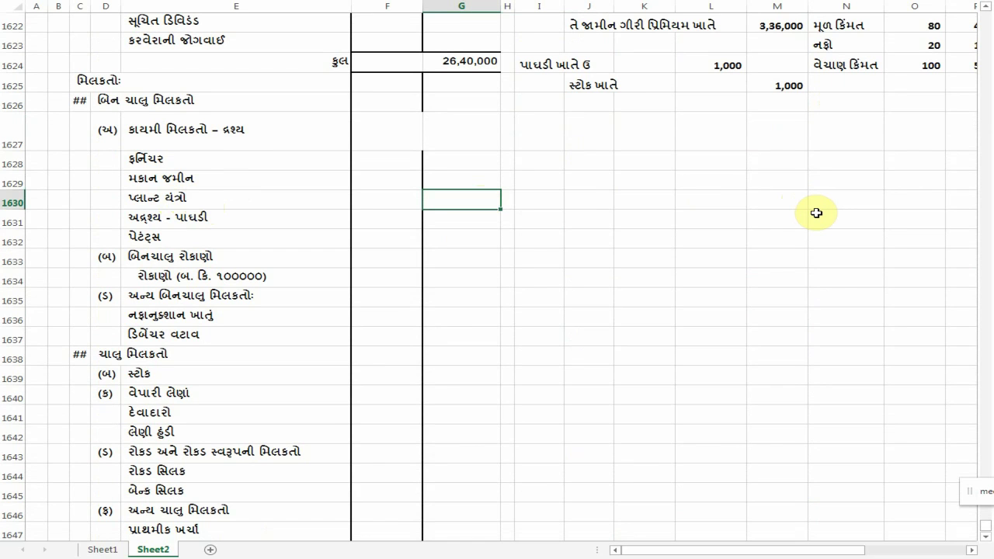
pyautogui.scroll(7, 816, 213)
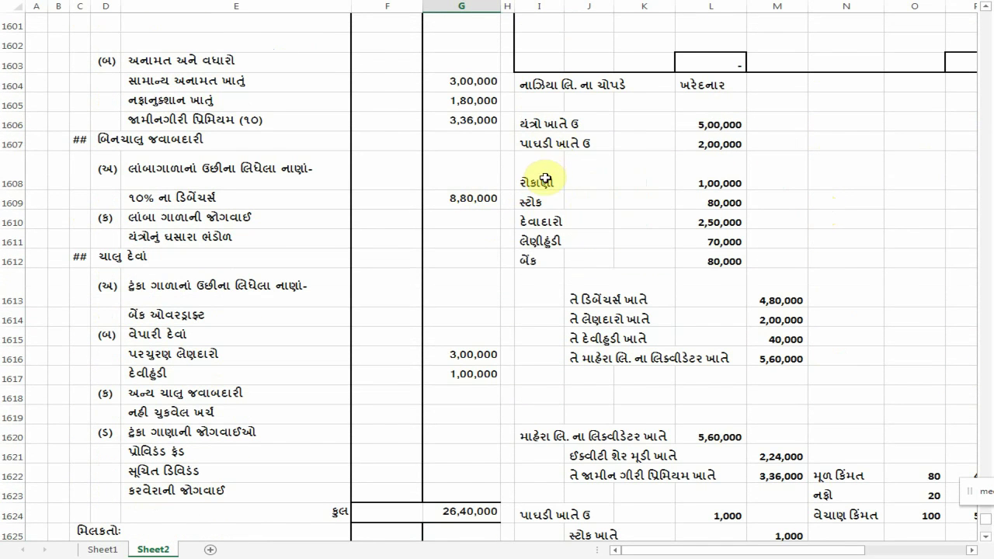
pyautogui.scroll(-6, 712, 126)
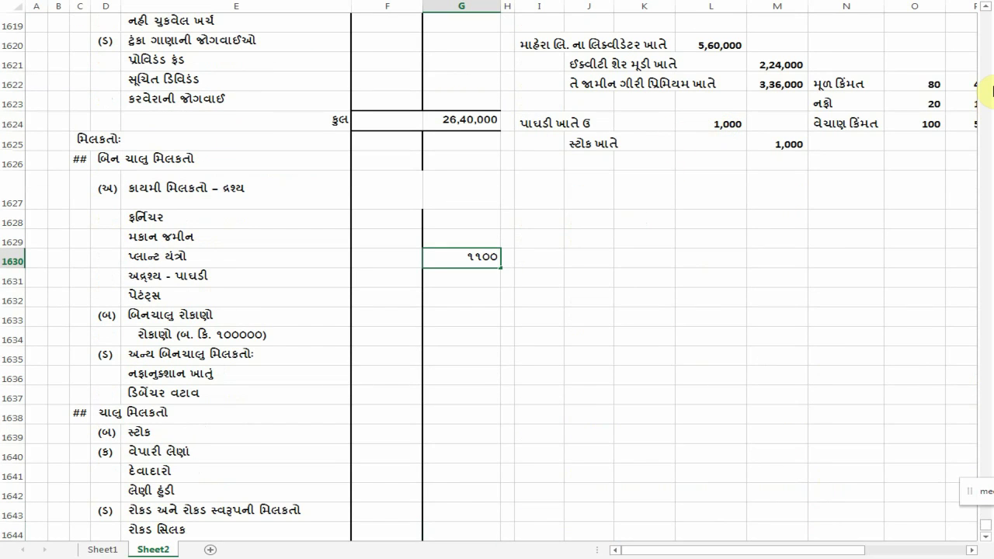
pyautogui.press('Return')
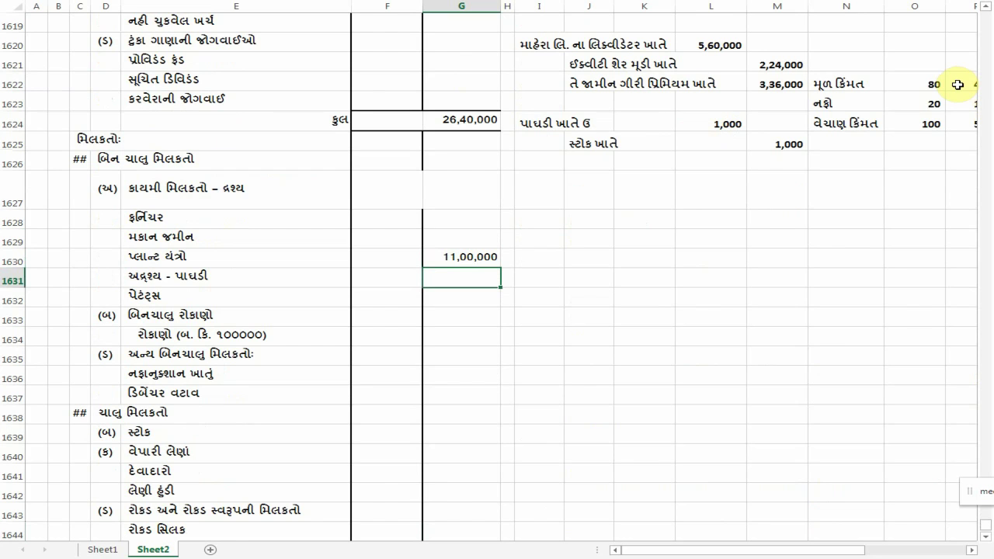
# Step: Enter 3,01,000 for goodwill (અદ્રશ્ય - પાઘડી) in G1631, taking in the goodwill debits from L1607 and the stock adjustment entry in L1624
pyautogui.scroll(5, 970, 106)
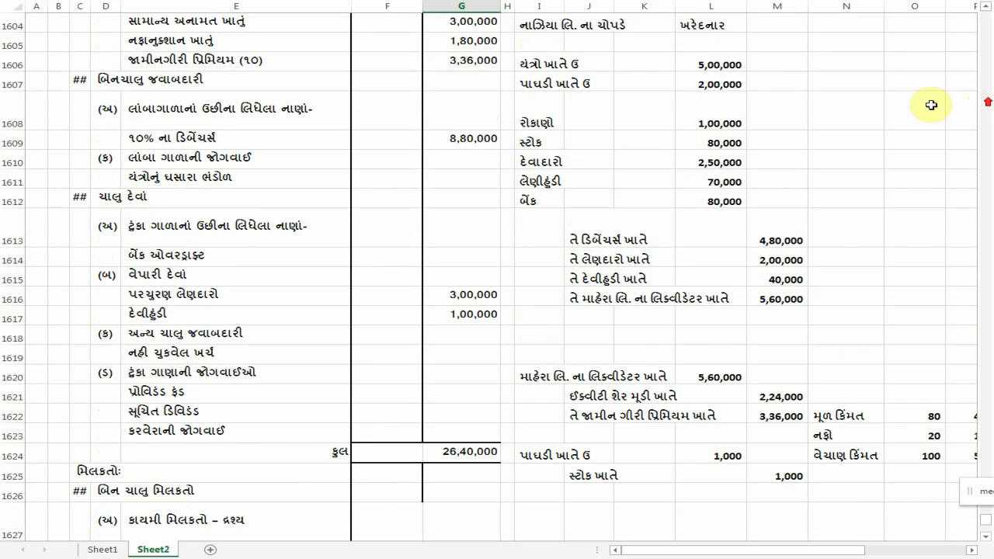
pyautogui.click(707, 87)
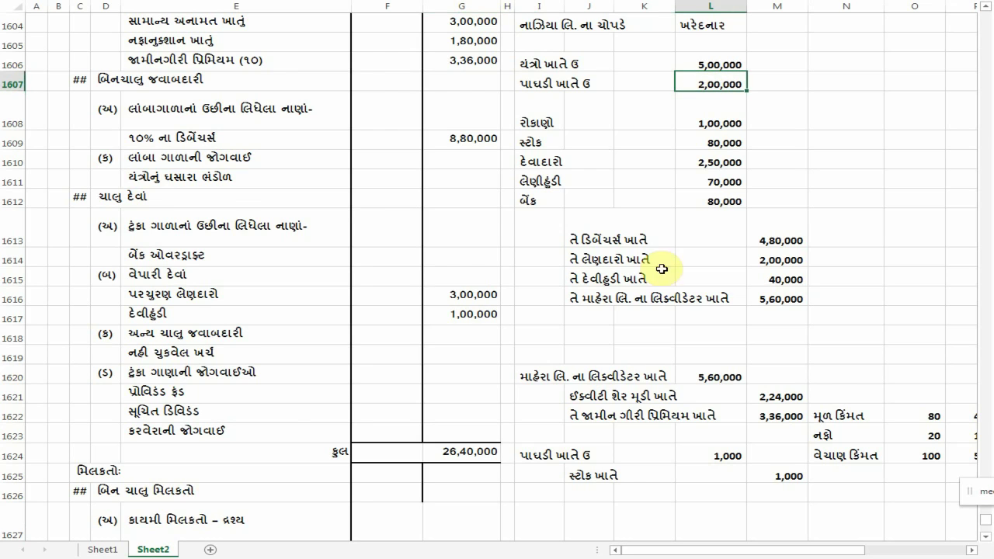
pyautogui.scroll(-2, 626, 392)
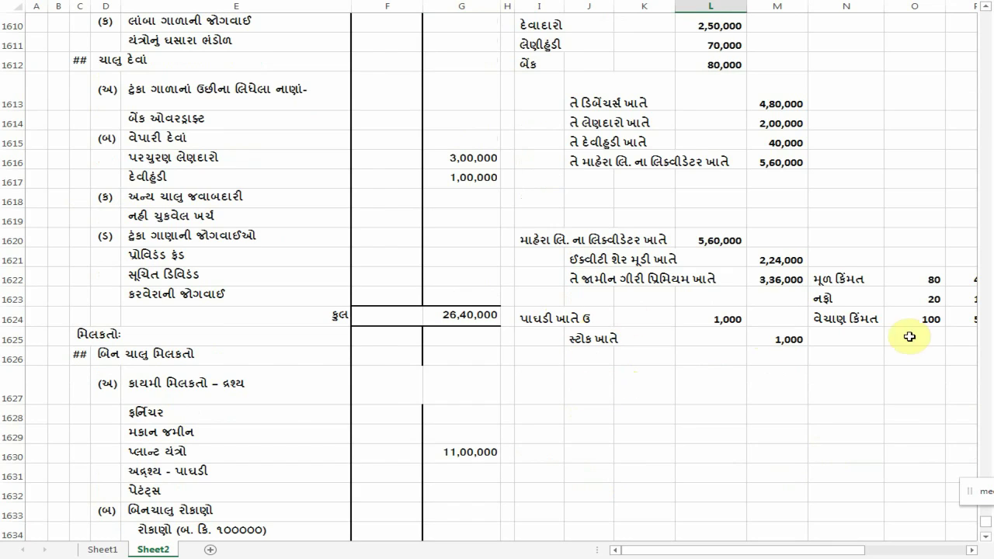
pyautogui.click(717, 322)
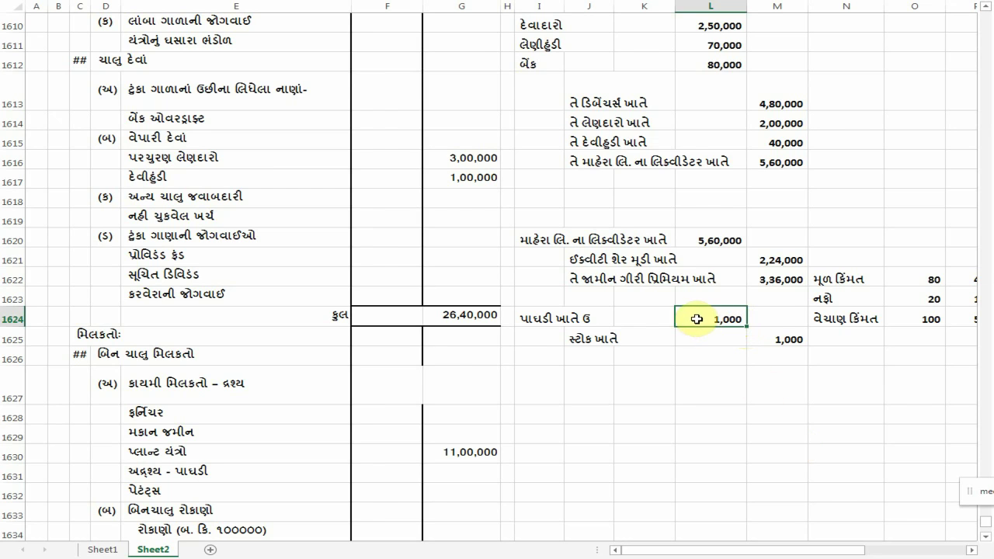
pyautogui.scroll(-1, 656, 313)
pyautogui.moveTo(715, 259)
pyautogui.mouseDown()
pyautogui.moveTo(810, 282)
pyautogui.moveTo(695, 282)
pyautogui.moveTo(719, 261)
pyautogui.moveTo(730, 280)
pyautogui.moveTo(732, 261)
pyautogui.mouseUp()
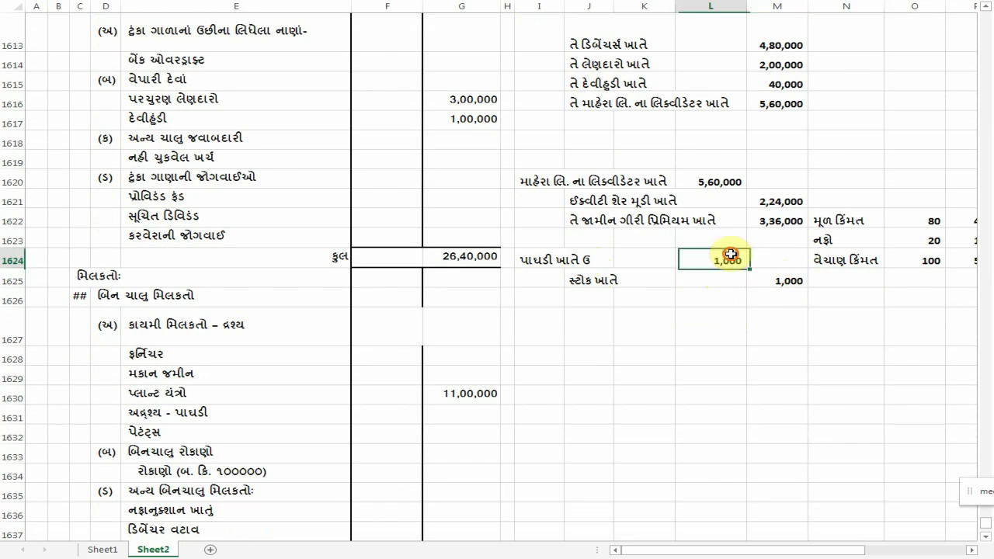
pyautogui.moveTo(544, 261); pyautogui.dragTo(765, 289)
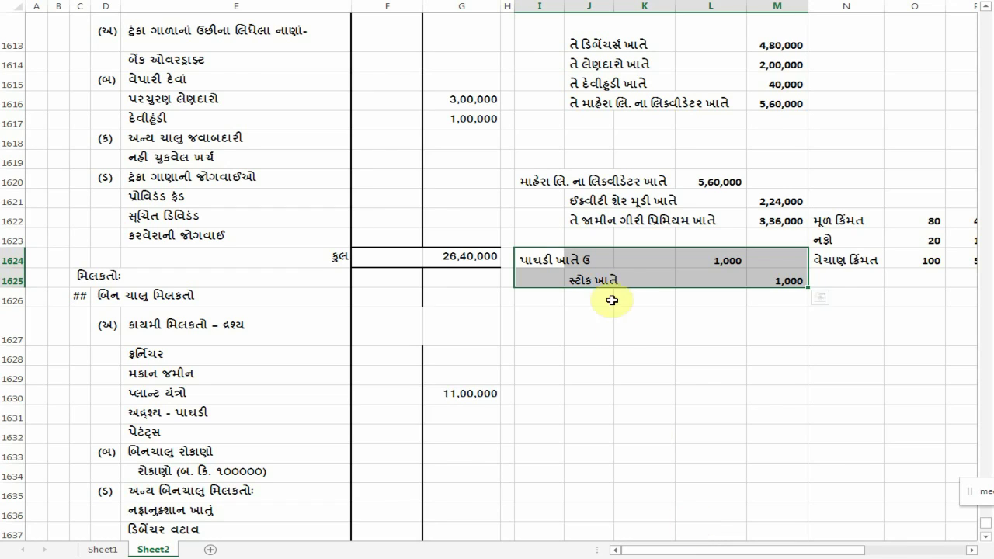
pyautogui.click(727, 261)
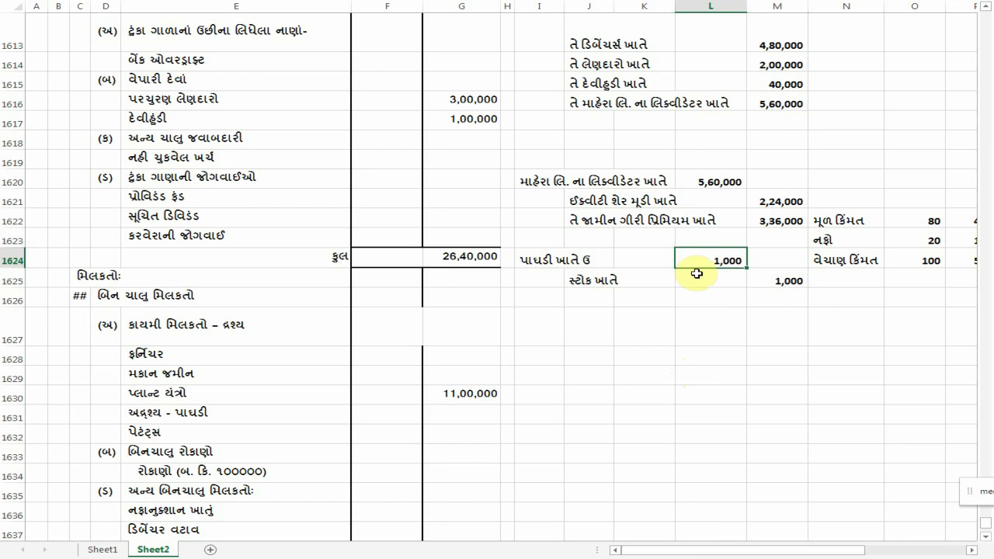
pyautogui.scroll(-2, 690, 317)
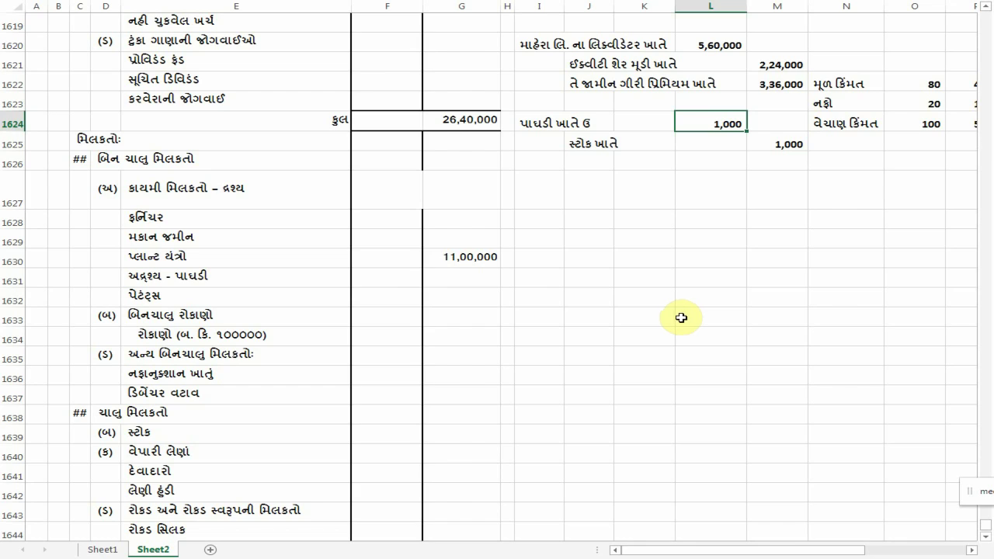
pyautogui.click(461, 281)
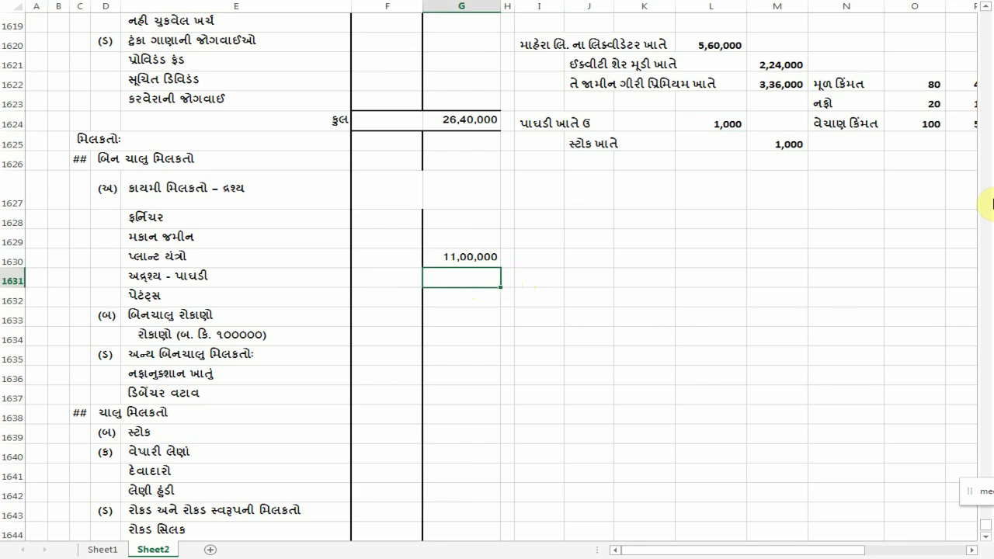
pyautogui.write('3,01,000')
pyautogui.press('Return')
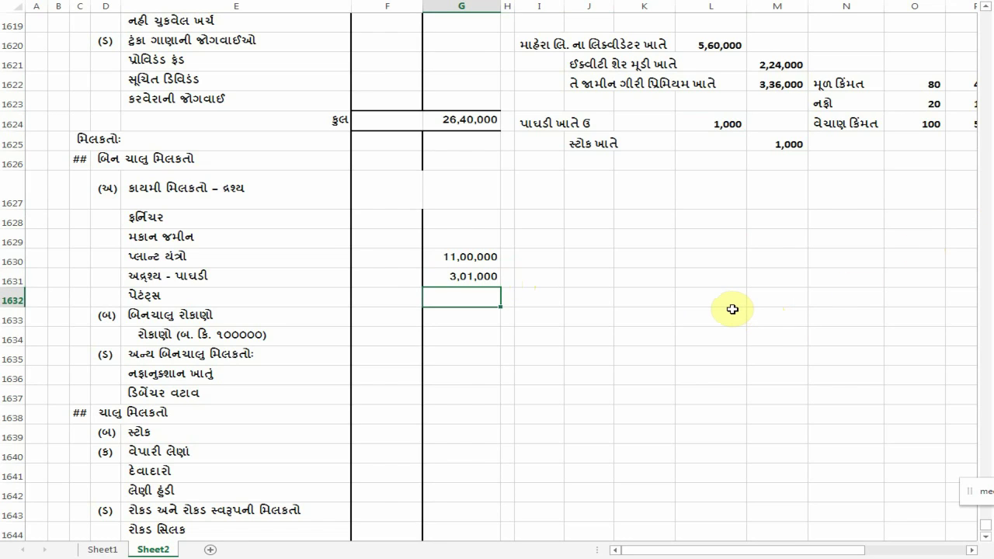
# Step: Enter 2,24,000 in G1632 beside પેટંટ્સ, after consulting the asset debits in the purchase journal entry
pyautogui.scroll(4, 834, 297)
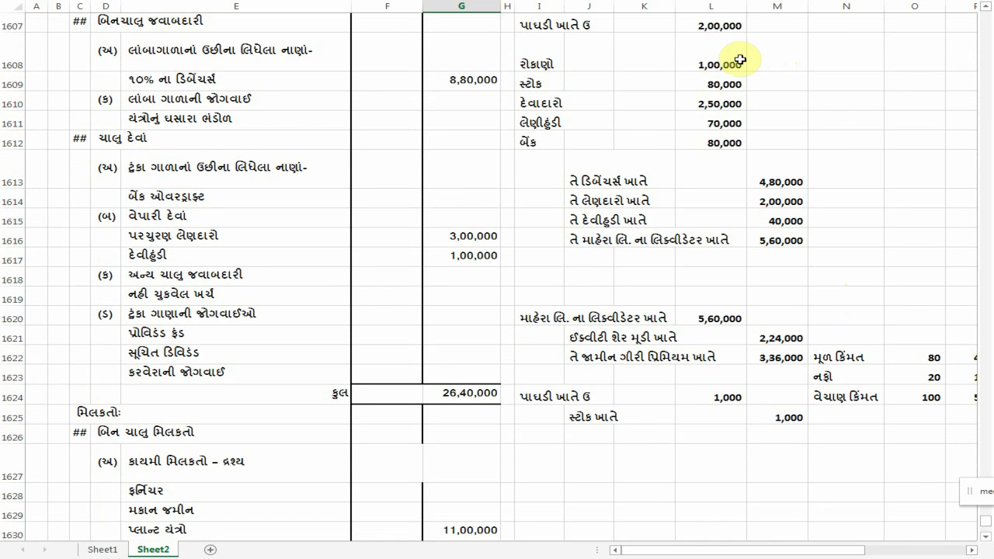
pyautogui.scroll(-4, 728, 134)
pyautogui.scroll(1, 991, 148)
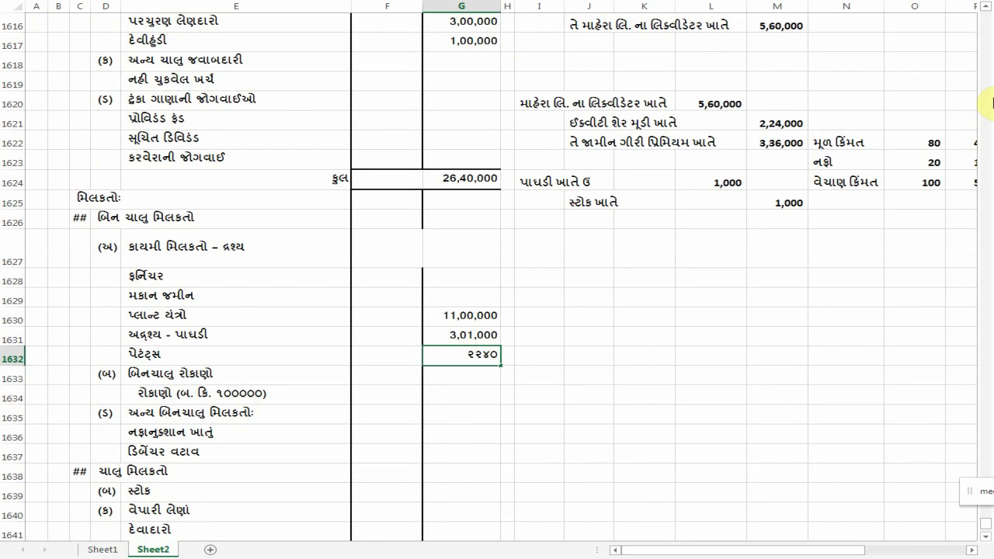
pyautogui.press('Return')
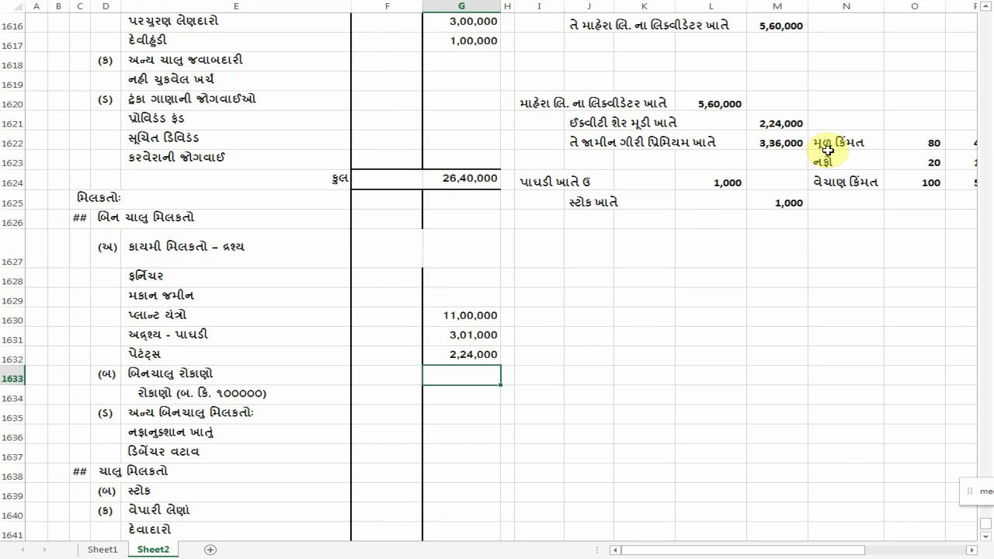
# Step: Enter 2,29,000 for stock (સ્ટોક) in G1639, taking in the stock debit in L1609 and the stock adjustment in M1625
pyautogui.scroll(5, 826, 155)
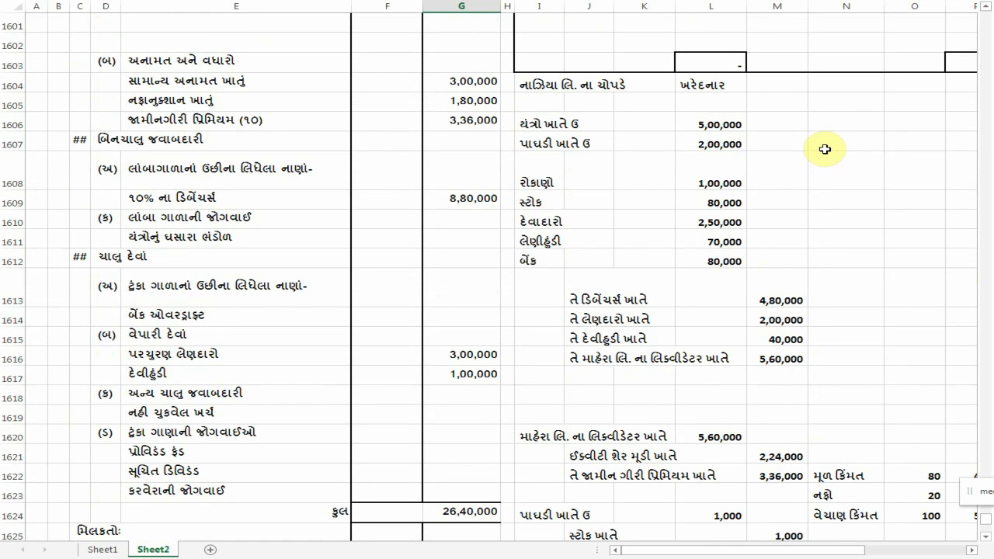
pyautogui.click(732, 201)
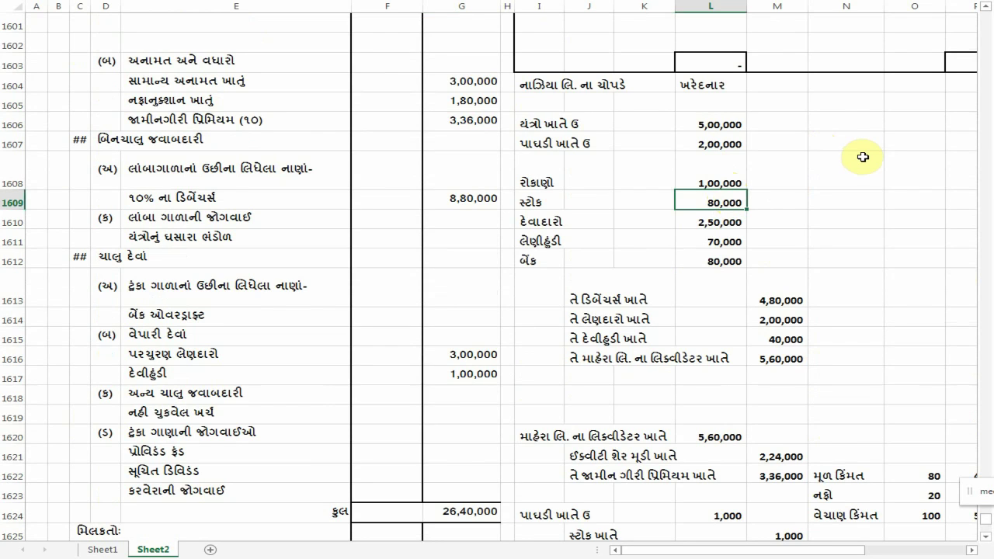
pyautogui.scroll(-4, 859, 167)
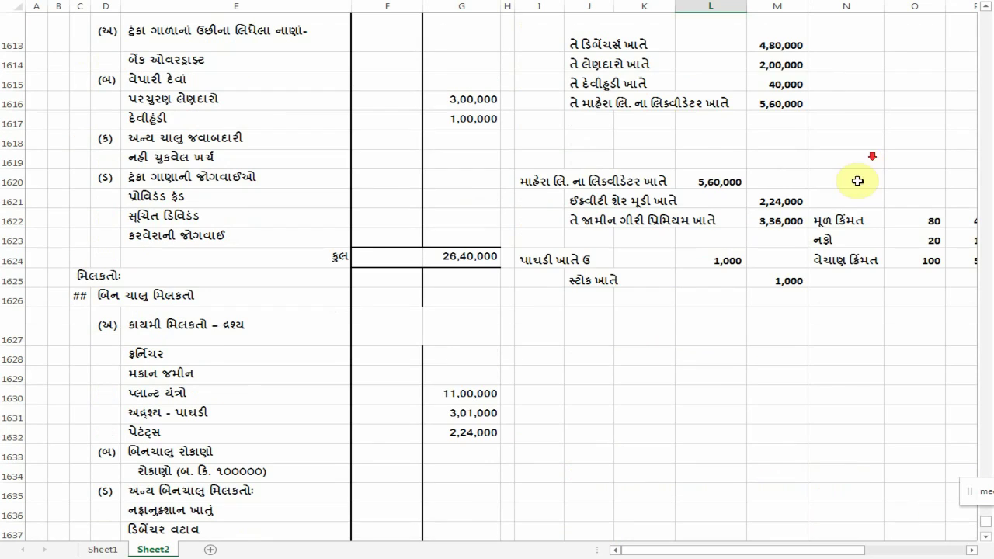
pyautogui.click(605, 279)
pyautogui.click(770, 288)
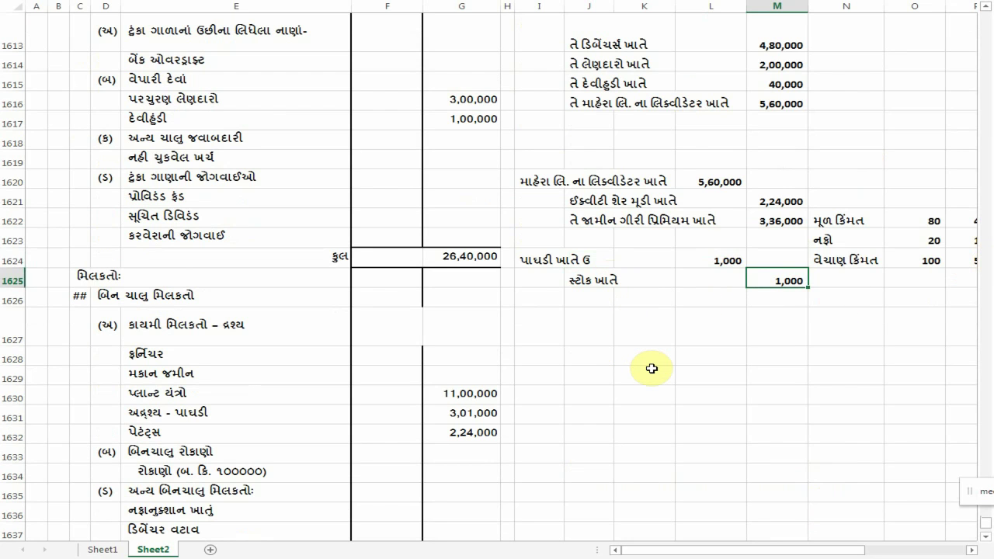
pyautogui.scroll(-3, 652, 368)
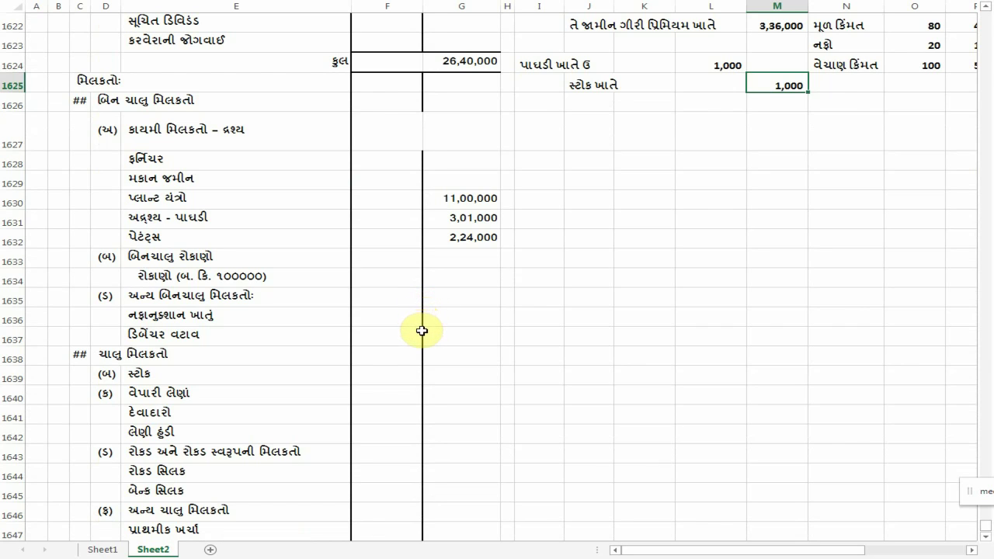
pyautogui.click(455, 375)
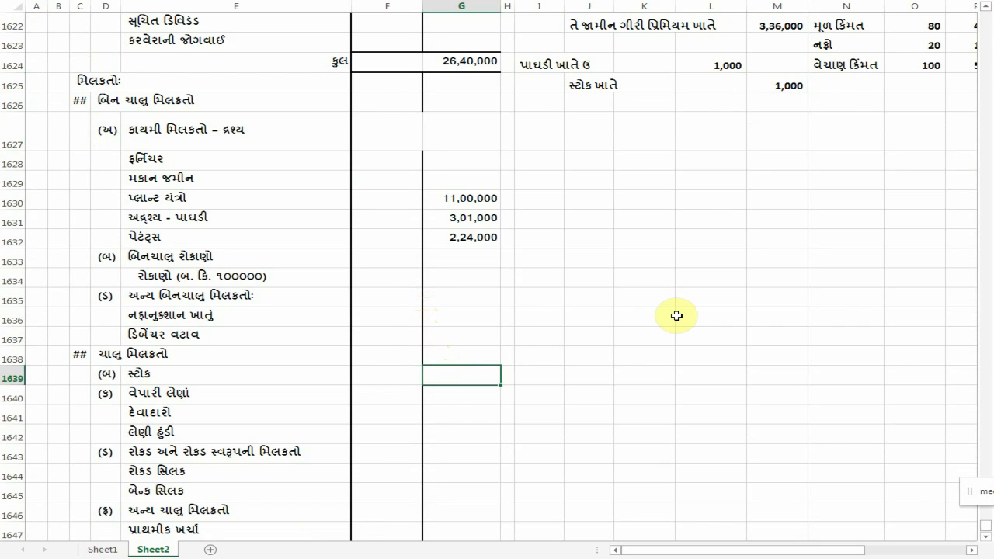
pyautogui.write('૨૨૯૦૦૦')
pyautogui.press('Return')
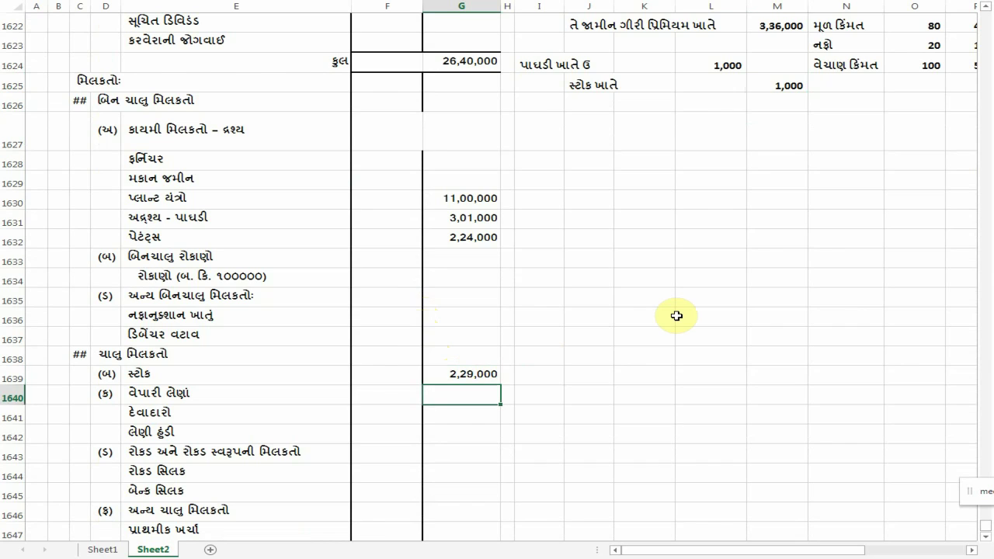
# Step: Clear the amount beside પેટંટ્સ in G1632 and enter 2,24,000 for investments (રોકાણો) in G1634 instead
pyautogui.click(479, 238)
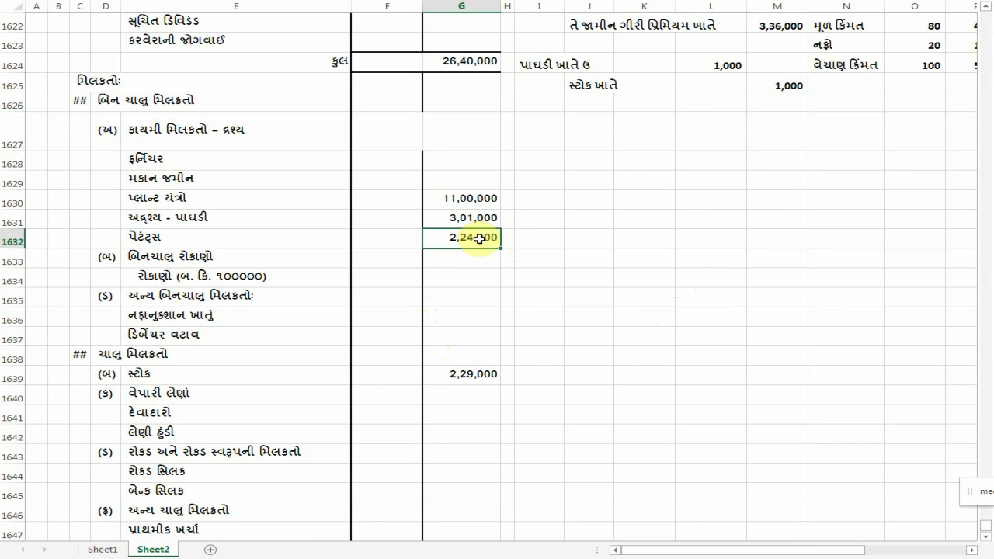
pyautogui.press('Down')
pyautogui.press('Down')
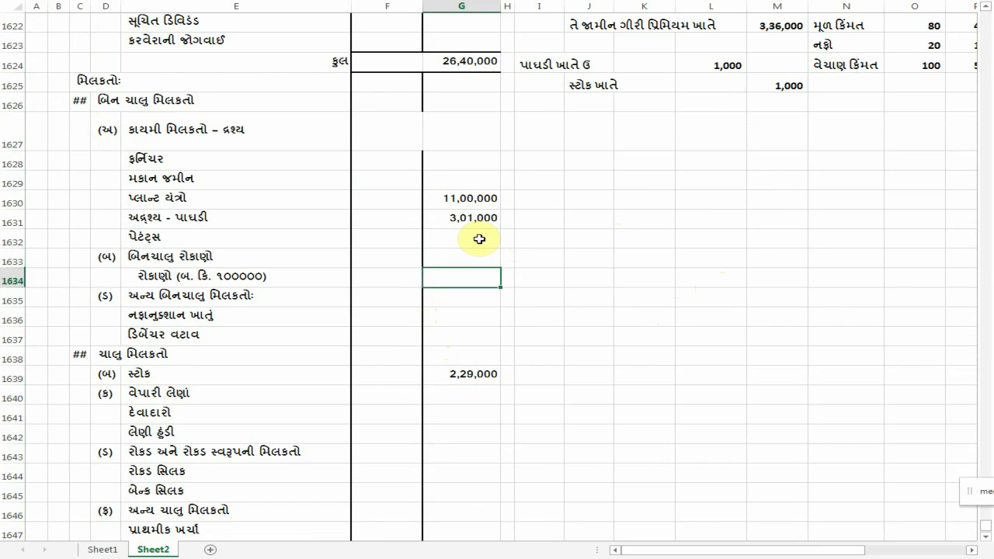
pyautogui.write('૨૨૪૦૦૦')
pyautogui.press('Return')
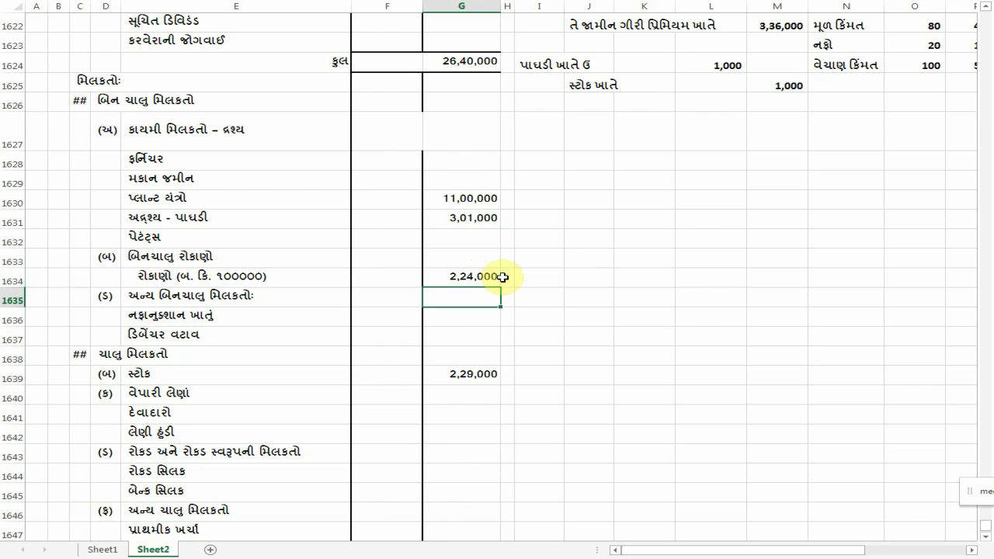
# Step: Enter 4,50,000 for debtors (દેવાદારો) in G1641, referring to the debtors debit in the purchase journal entry
pyautogui.scroll(4, 877, 273)
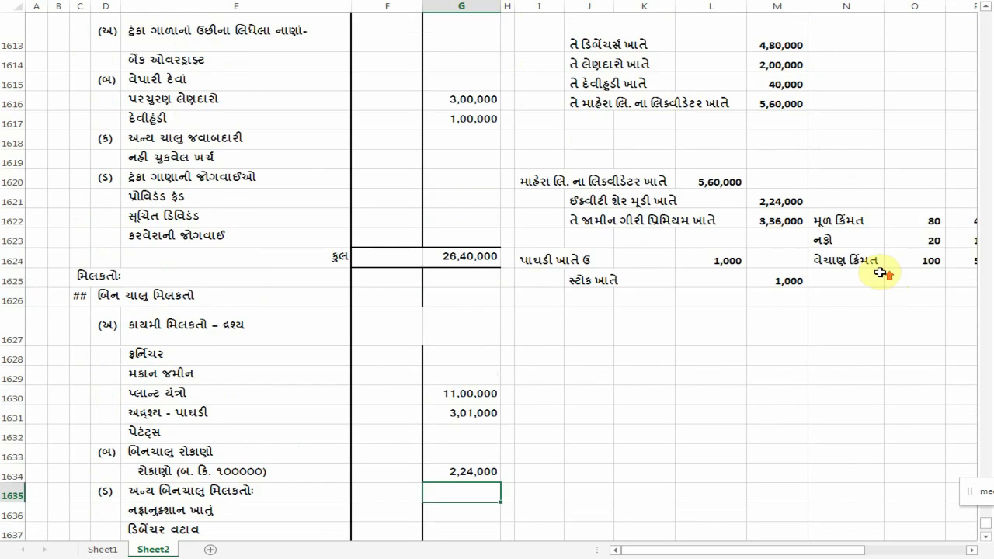
pyautogui.scroll(2, 870, 270)
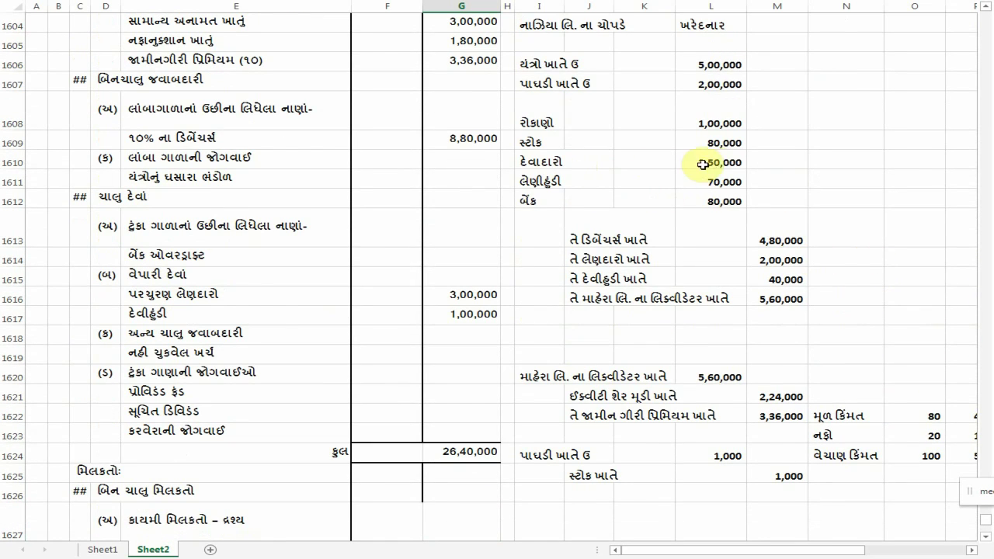
pyautogui.scroll(-2, 733, 172)
pyautogui.scroll(-2, 734, 177)
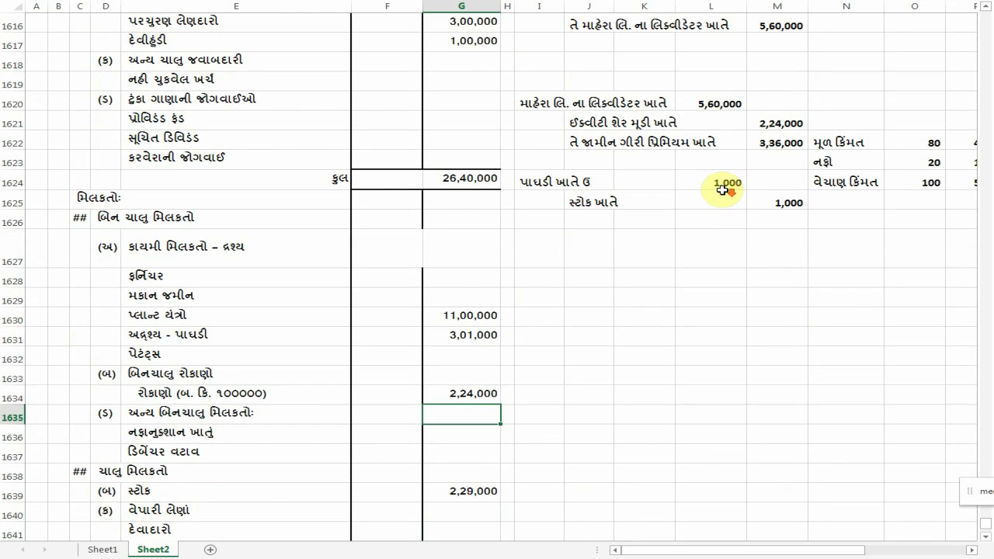
pyautogui.press('Down')
pyautogui.press('Down')
pyautogui.press('Down')
pyautogui.press('Down')
pyautogui.press('Down')
pyautogui.press('Down')
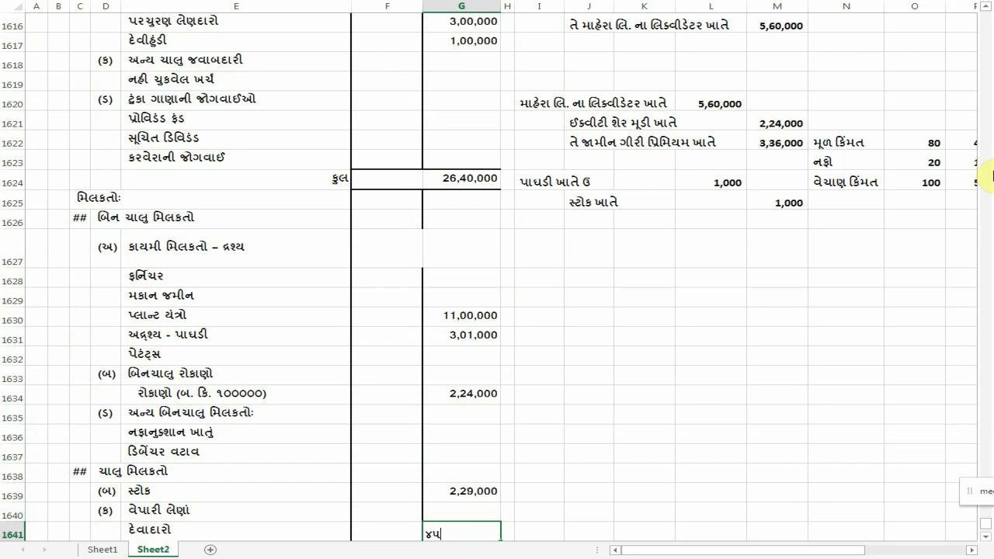
pyautogui.press('Return')
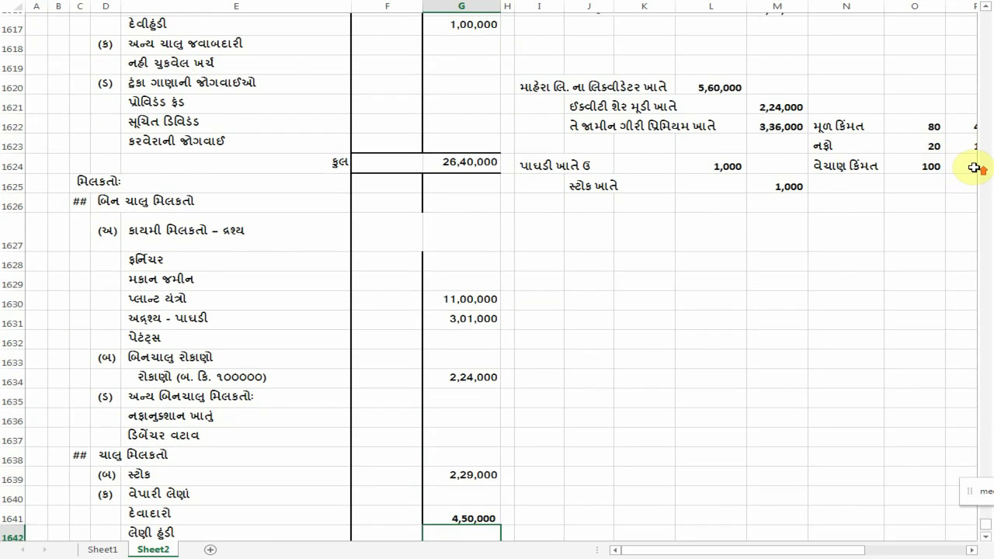
# Step: Enter 1,46,000 for bills receivable (લેણી હુંડી) in G1642, consulting the bills receivable debit in row 1611
pyautogui.scroll(3, 976, 164)
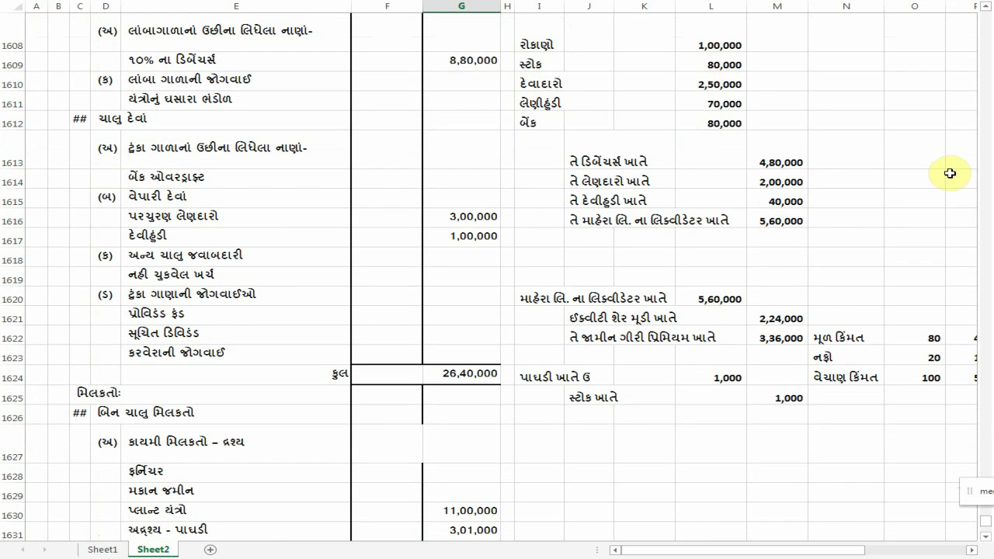
pyautogui.scroll(-7, 934, 168)
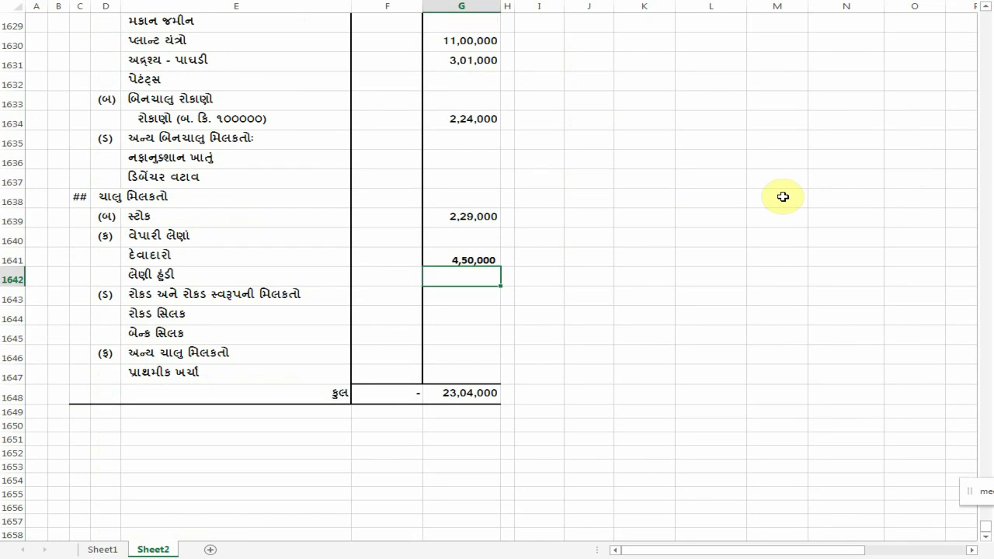
pyautogui.write('0')
pyautogui.press('Return')
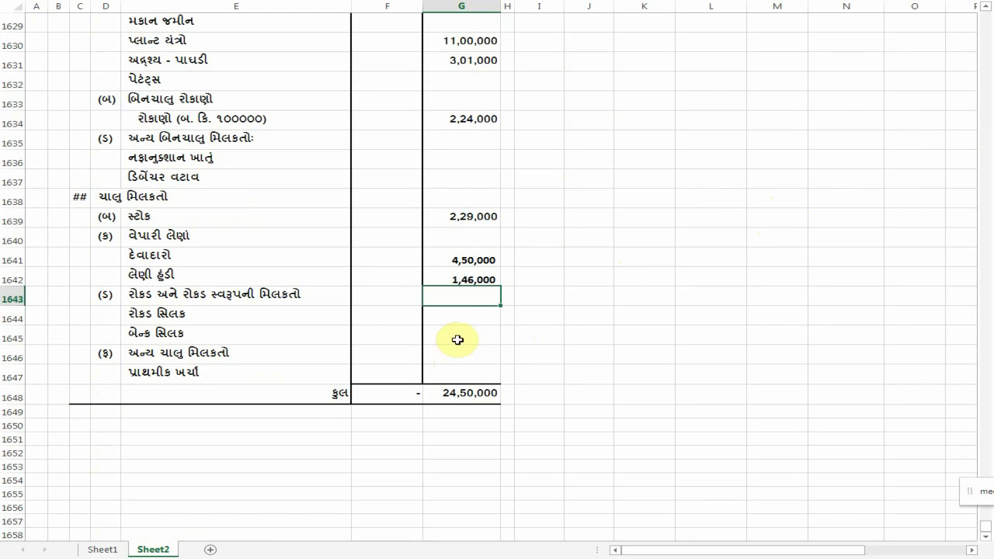
# Step: Enter 1,90,000 for cash balance (રોકડ સિલક) in G1644 and compare the asset total in G1648 with the liabilities total in G1624
pyautogui.click(462, 315)
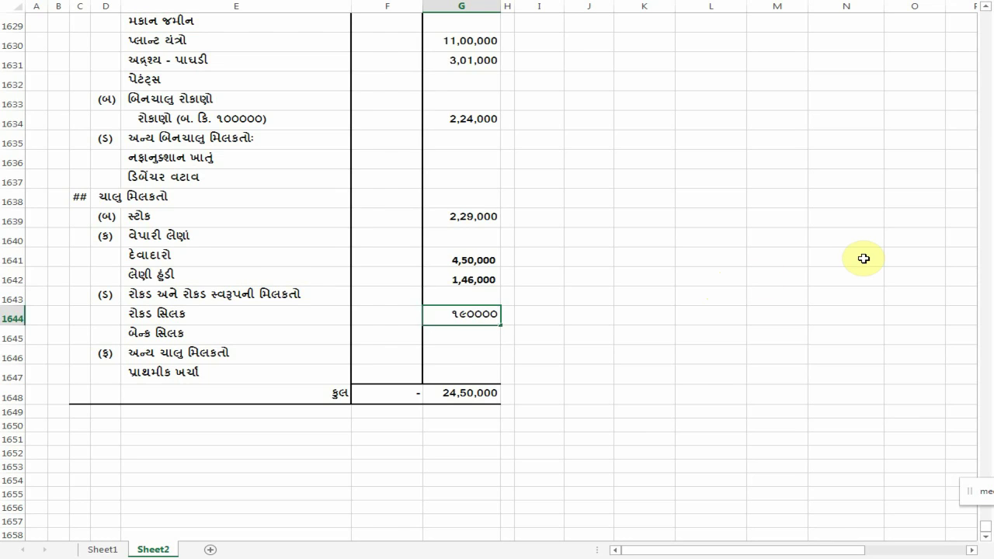
pyautogui.press('Return')
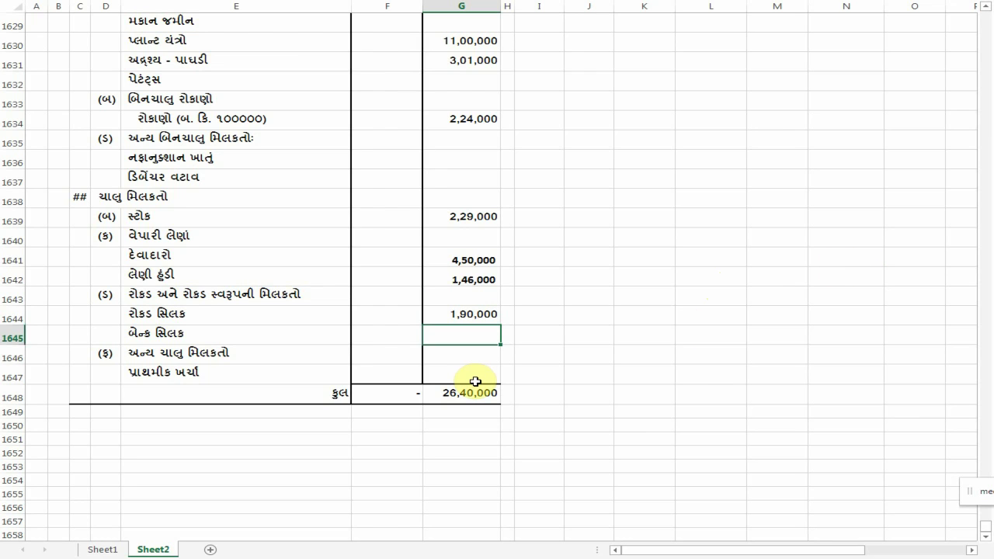
pyautogui.click(452, 401)
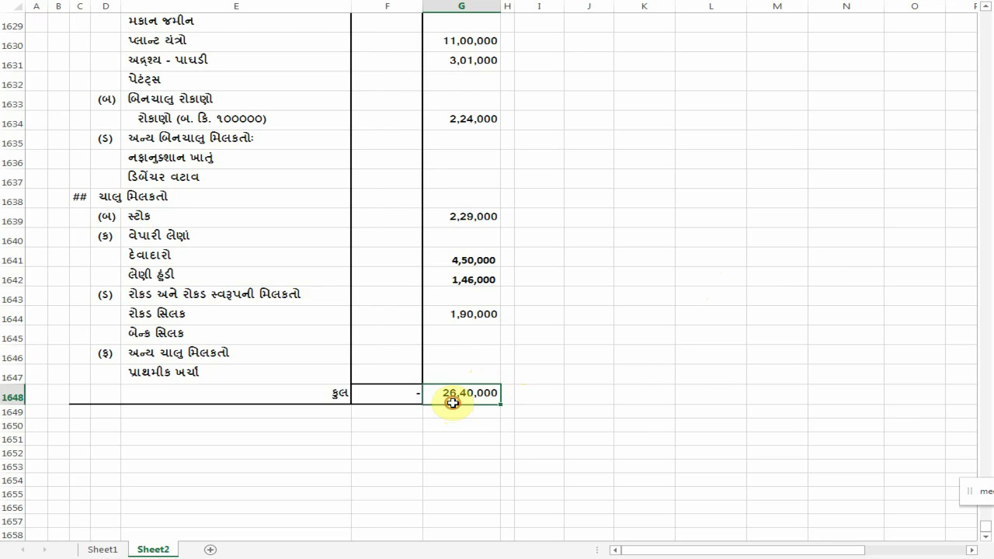
pyautogui.scroll(6, 599, 377)
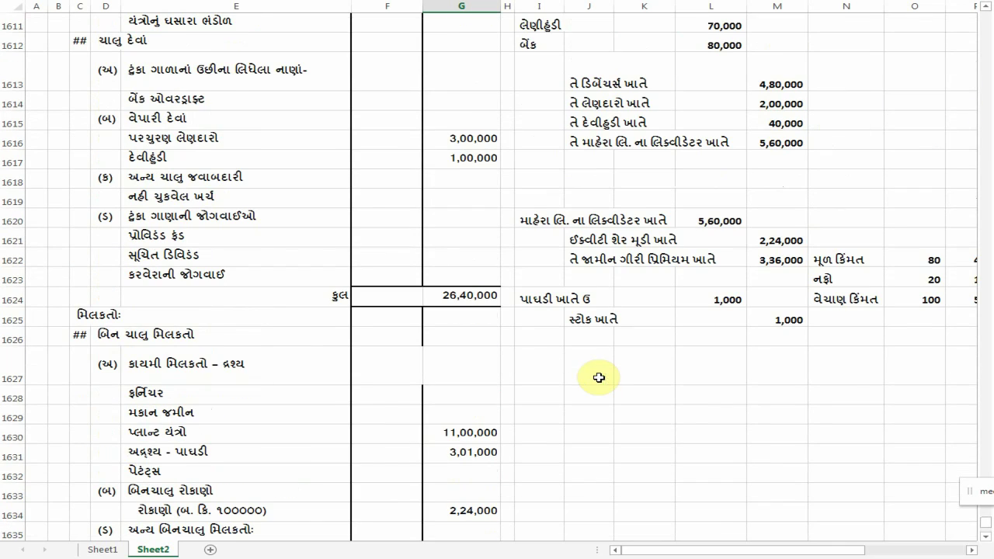
pyautogui.click(475, 298)
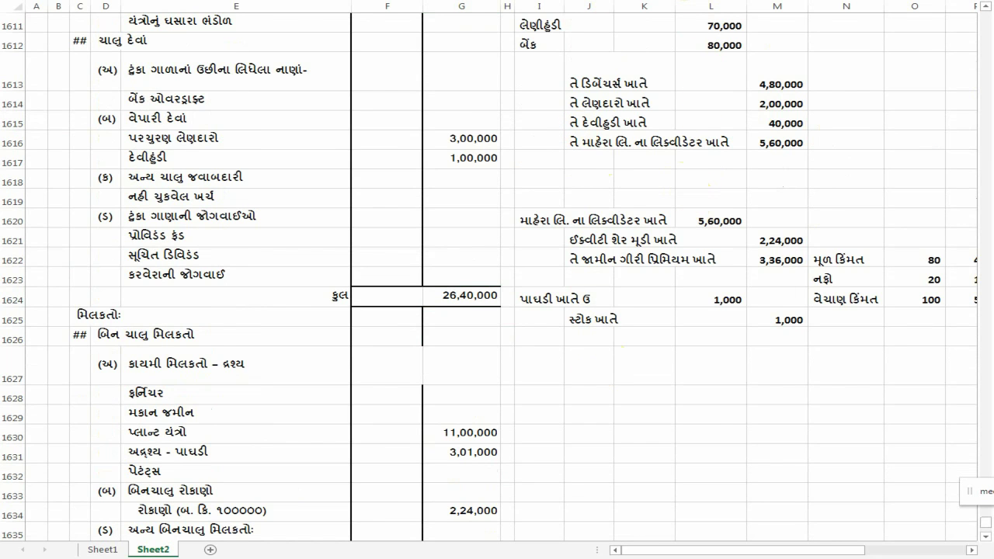
# Step: Review the realisation account (માલ મિલકત નિકાલ ખાતું) in Mahera Ltd.'s books, including the purchase price entry in row 1542
pyautogui.scroll(10, 618, 47)
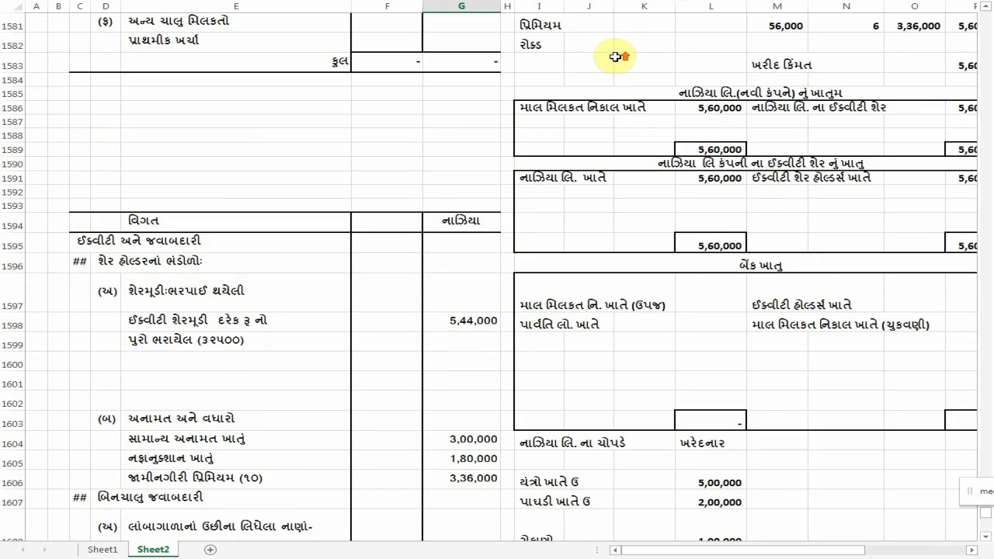
pyautogui.scroll(16, 618, 50)
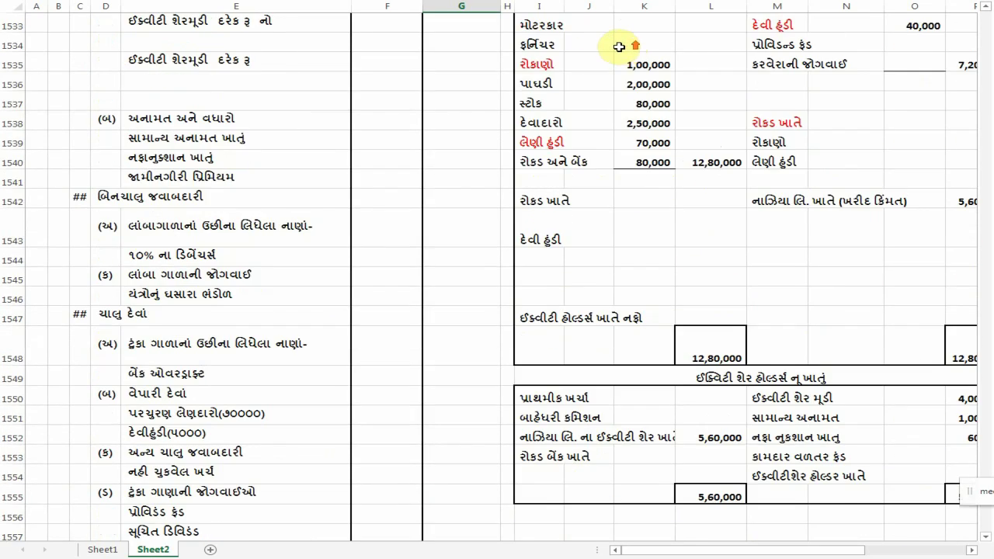
pyautogui.scroll(5, 629, 43)
pyautogui.scroll(-3, 684, 89)
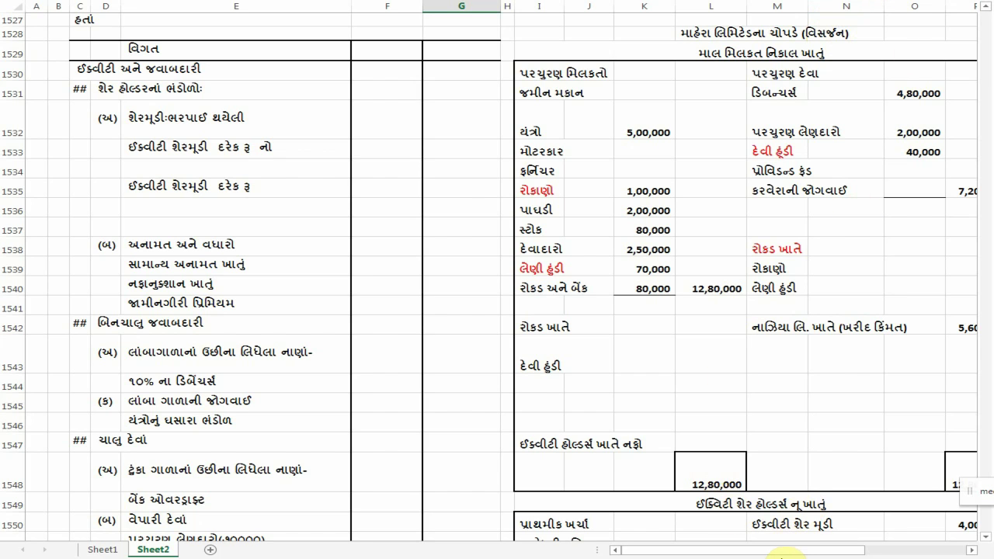
pyautogui.moveTo(782, 556); pyautogui.dragTo(825, 548)
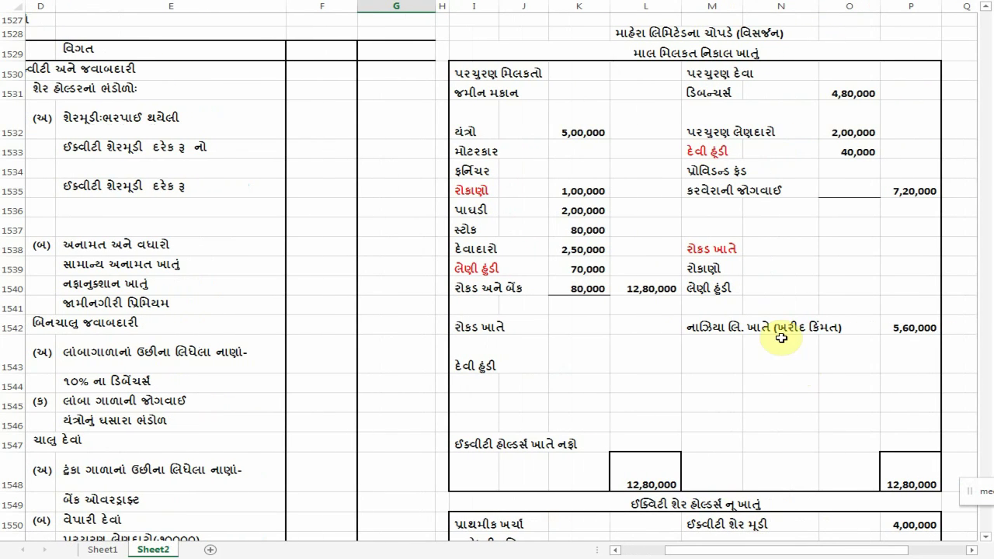
pyautogui.click(781, 338)
# Step: Trace the purchase price through the Nazia Ltd. account, its equity shares account and the equity shareholders account
pyautogui.scroll(-15, 821, 326)
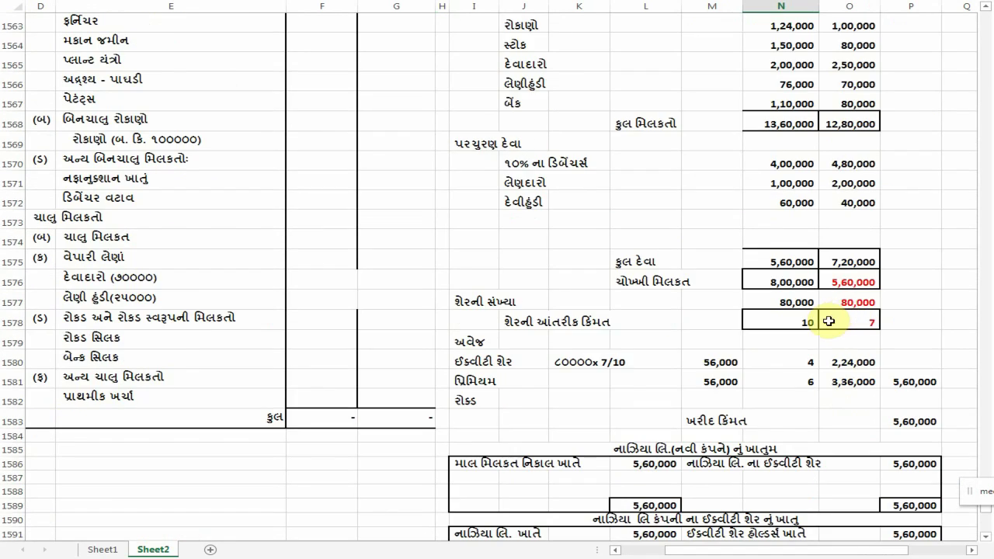
pyautogui.click(571, 302)
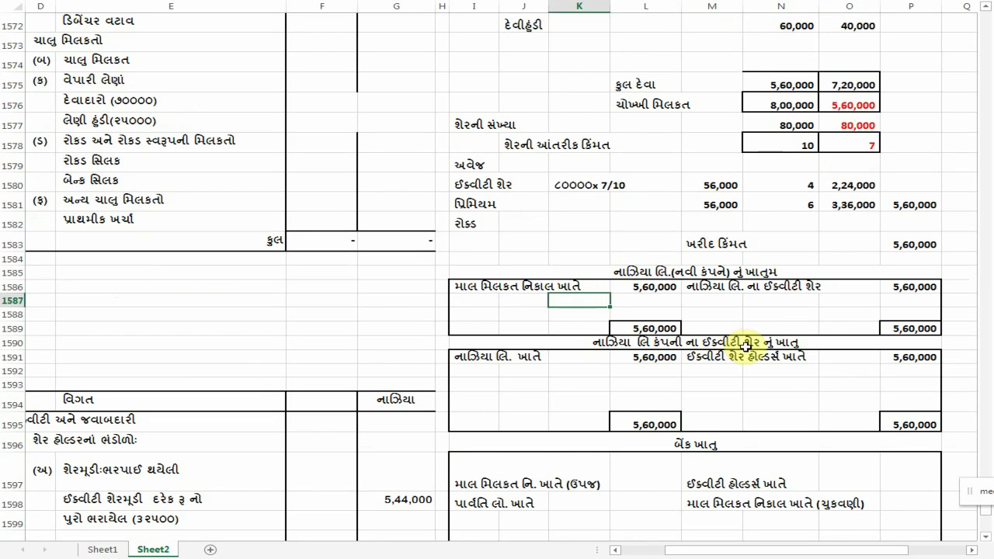
pyautogui.click(848, 290)
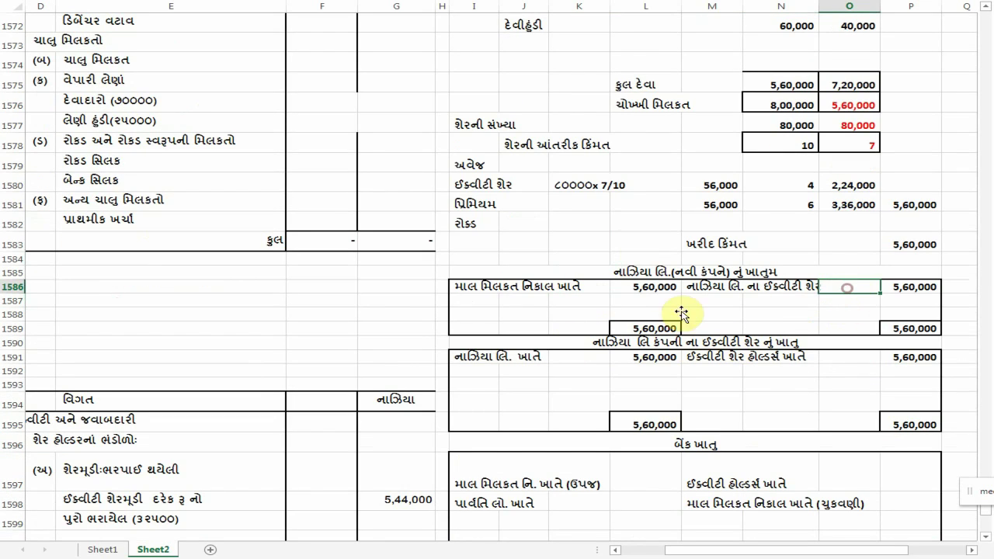
pyautogui.click(605, 360)
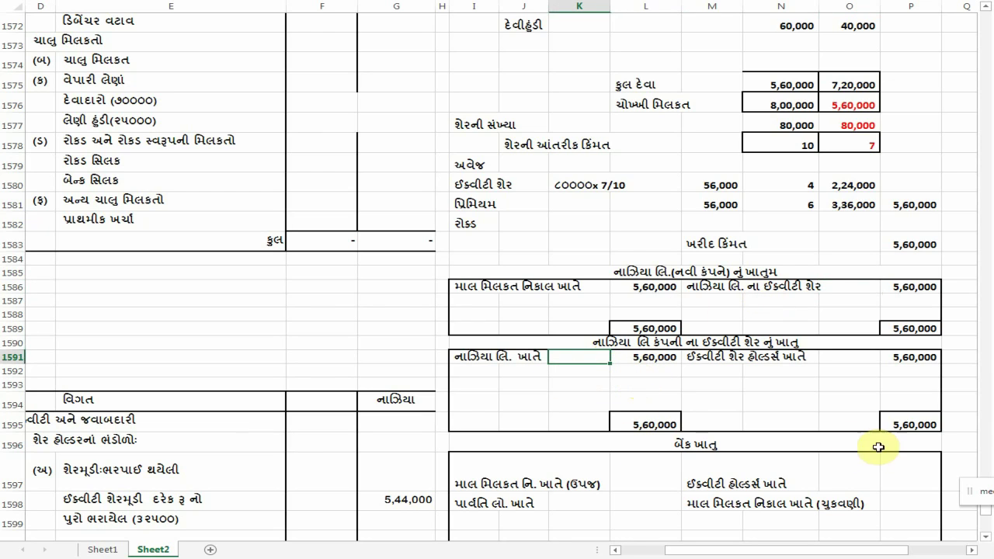
pyautogui.click(864, 384)
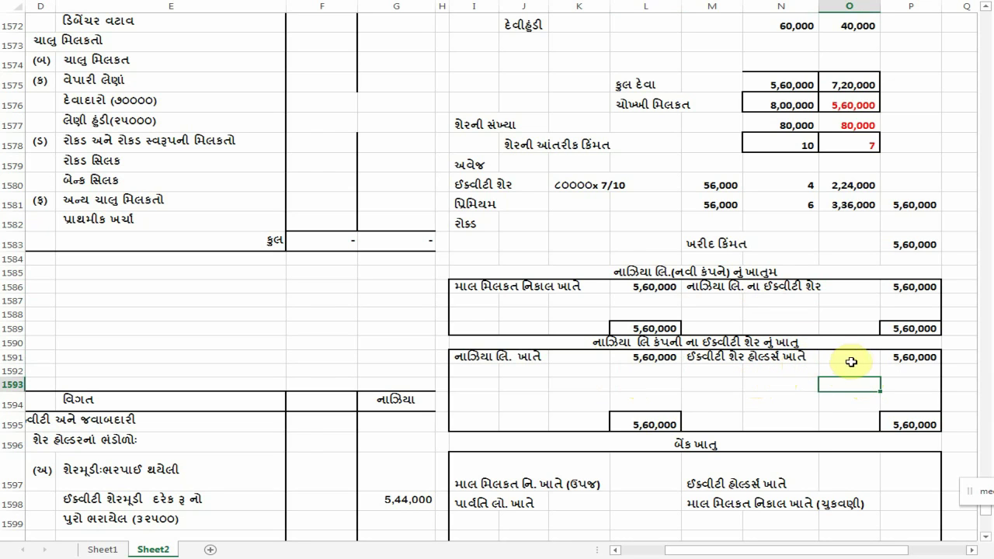
pyautogui.scroll(9, 833, 336)
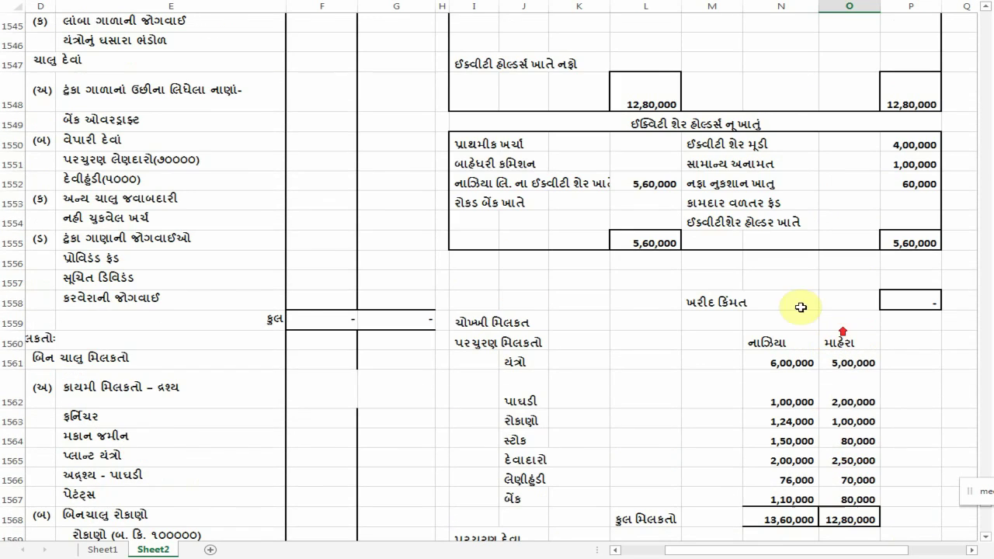
pyautogui.click(635, 184)
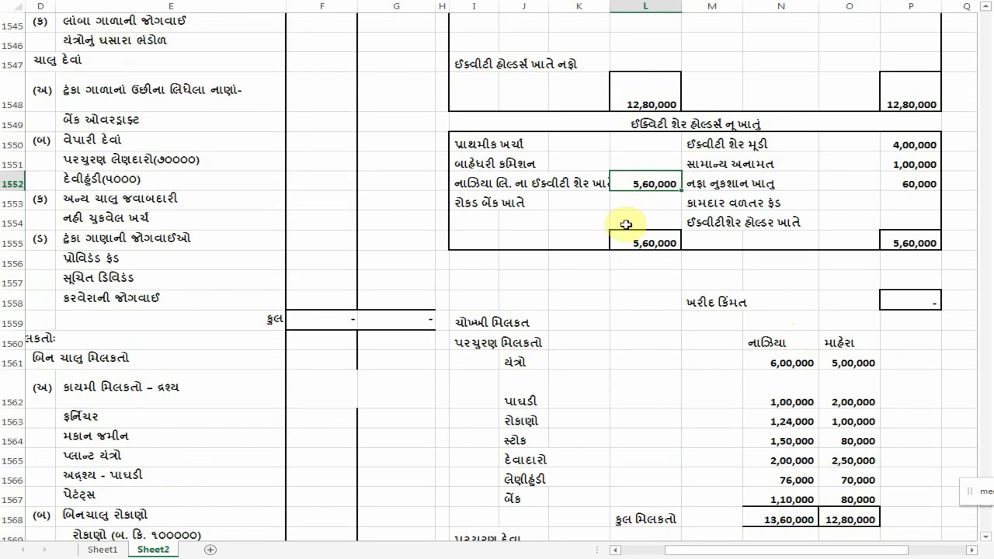
pyautogui.scroll(3, 675, 177)
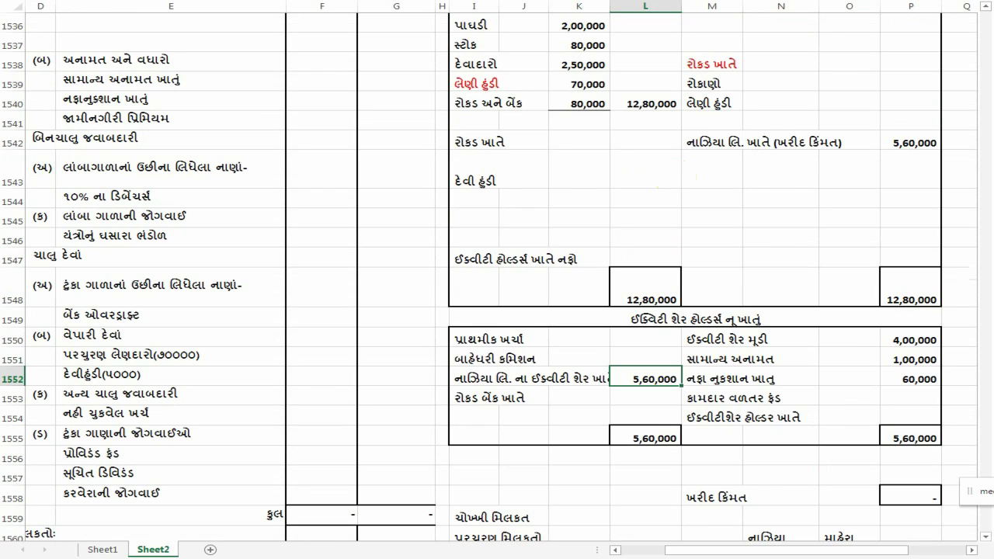
# Step: Review Mahera Ltd.'s closing accounts from the equity shareholders account through the purchase price working to the bank account (બેંક ખાતુ)
pyautogui.scroll(-10, 595, 94)
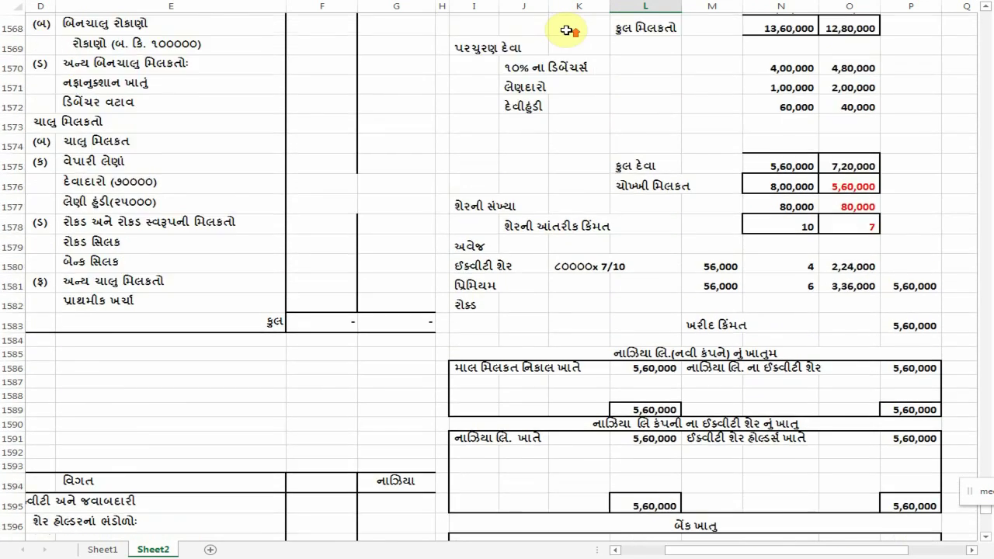
pyautogui.scroll(10, 569, 27)
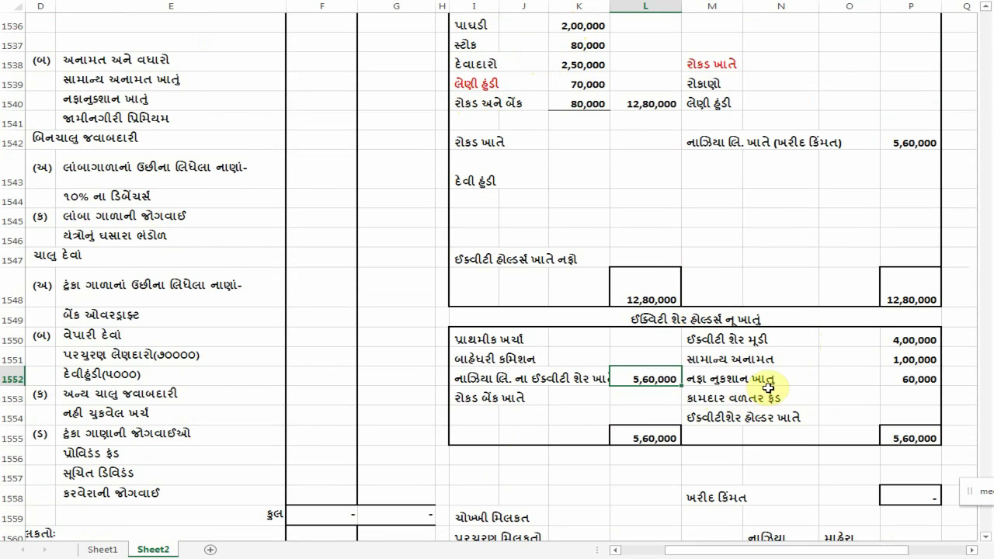
pyautogui.scroll(-13, 768, 386)
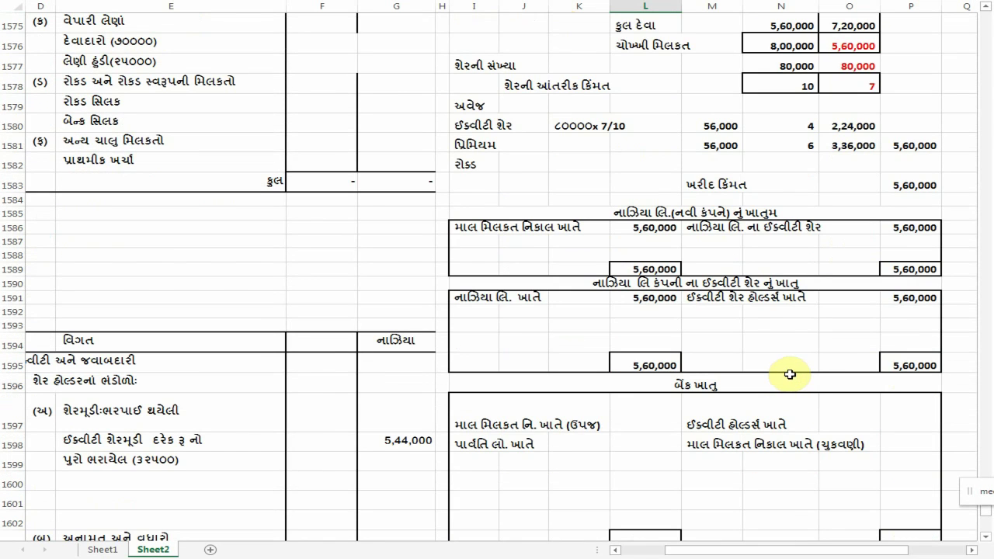
pyautogui.scroll(-3, 761, 352)
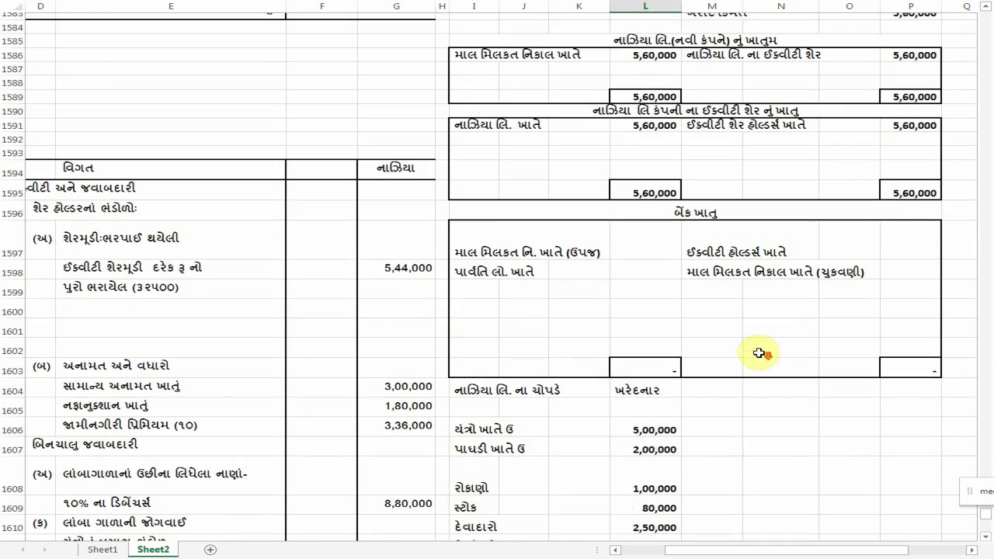
pyautogui.scroll(-4, 756, 348)
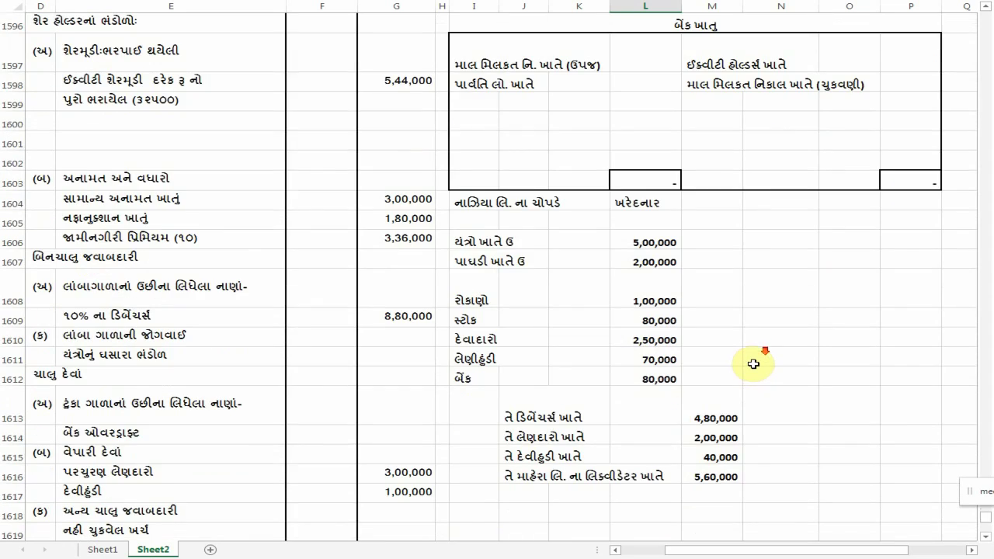
# Step: Examine the takeover journal entry in Nazia Ltd.'s books, from the assets in row 1606 to Mahera Ltd.'s liquidator in row 1616
pyautogui.scroll(-4, 754, 362)
pyautogui.scroll(2, 753, 362)
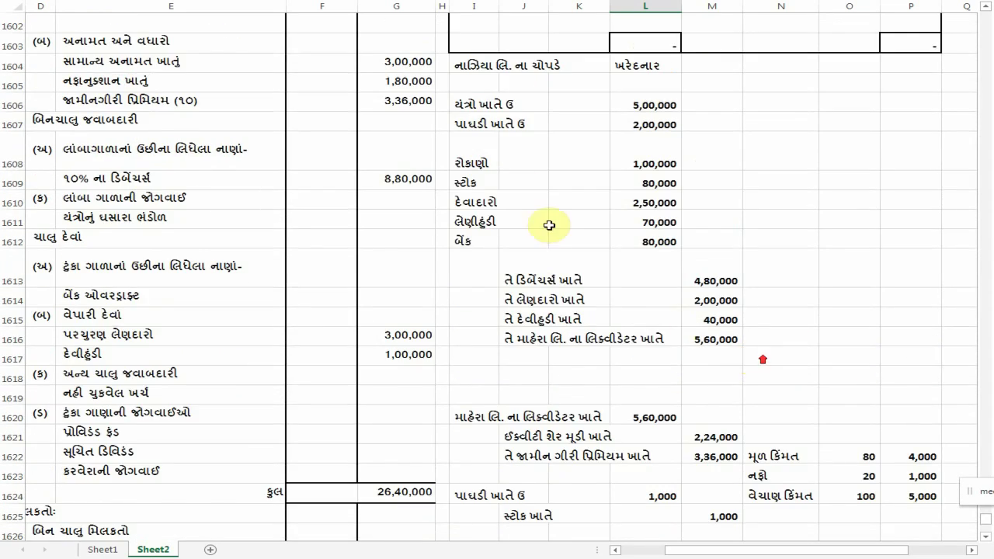
pyautogui.moveTo(513, 122); pyautogui.dragTo(548, 355)
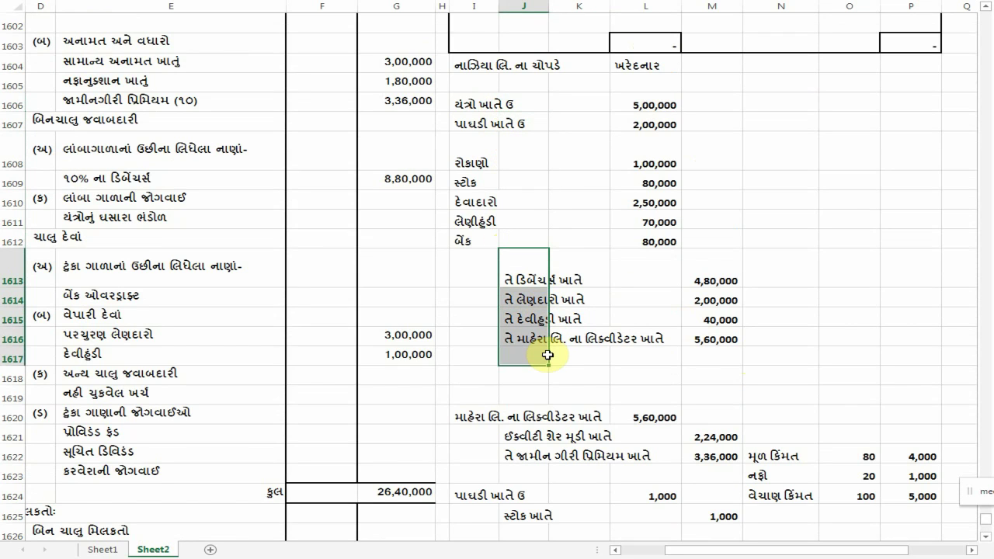
pyautogui.click(582, 339)
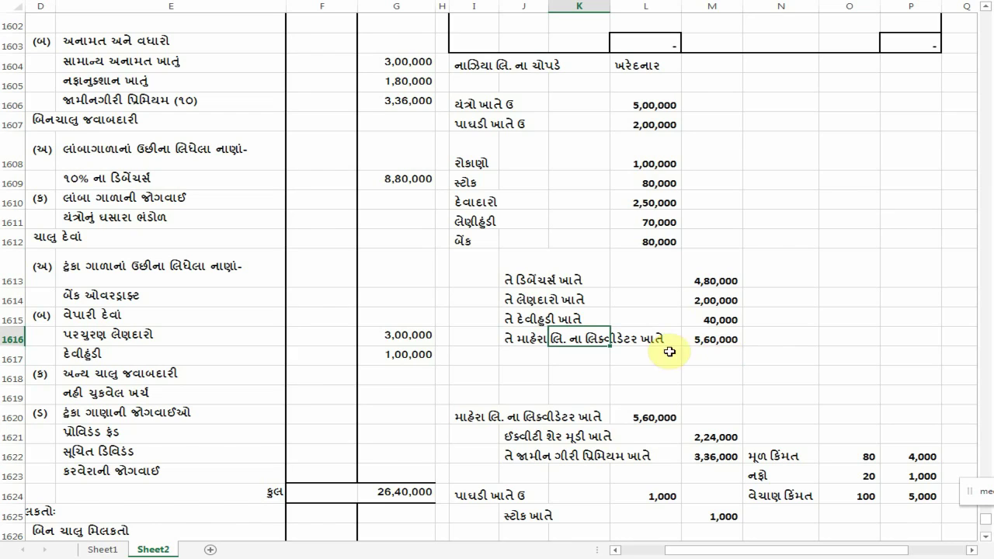
# Step: Examine the entry settling Mahera Ltd.'s liquidator through equity share capital and securities premium in rows 1620 to 1622
pyautogui.click(467, 420)
pyautogui.click(536, 438)
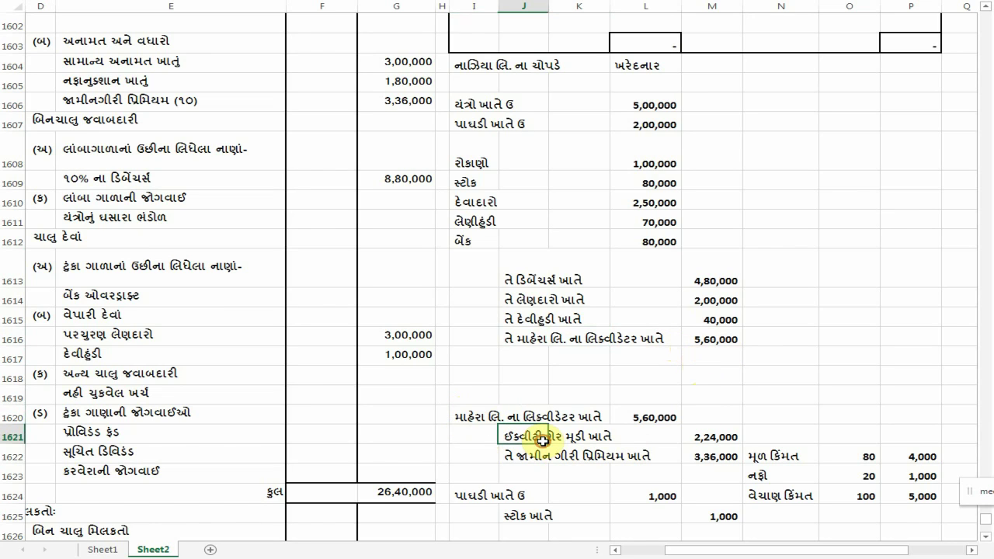
pyautogui.moveTo(526, 440); pyautogui.dragTo(536, 457)
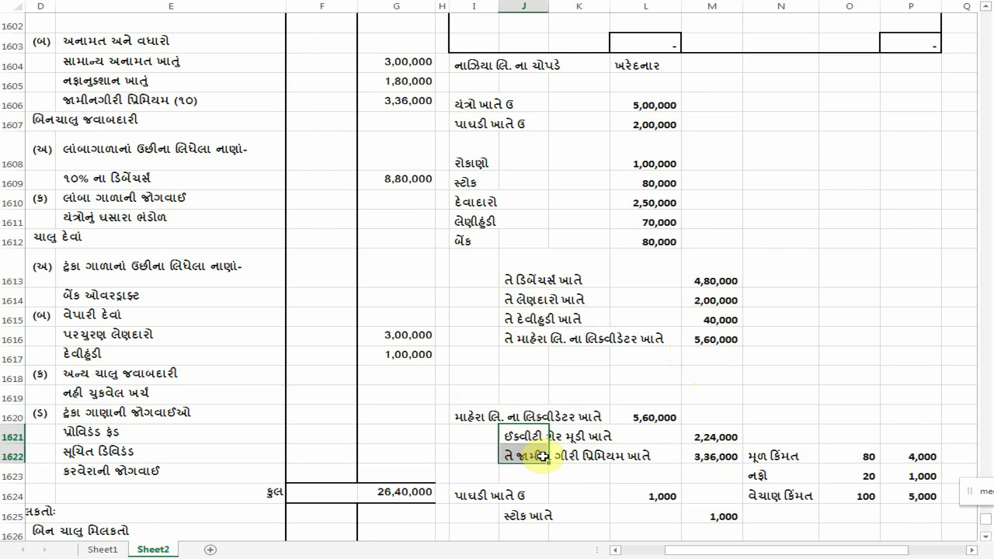
pyautogui.scroll(-2, 548, 453)
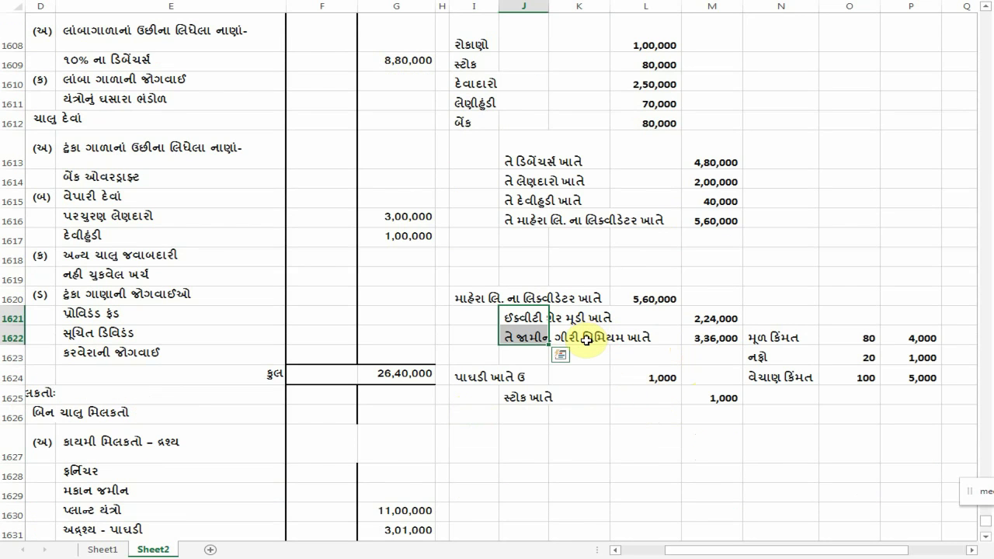
# Step: Examine the goodwill and stock adjustment entry in rows 1624 and 1625 alongside the cost, profit and selling price working
pyautogui.moveTo(458, 377); pyautogui.dragTo(720, 482)
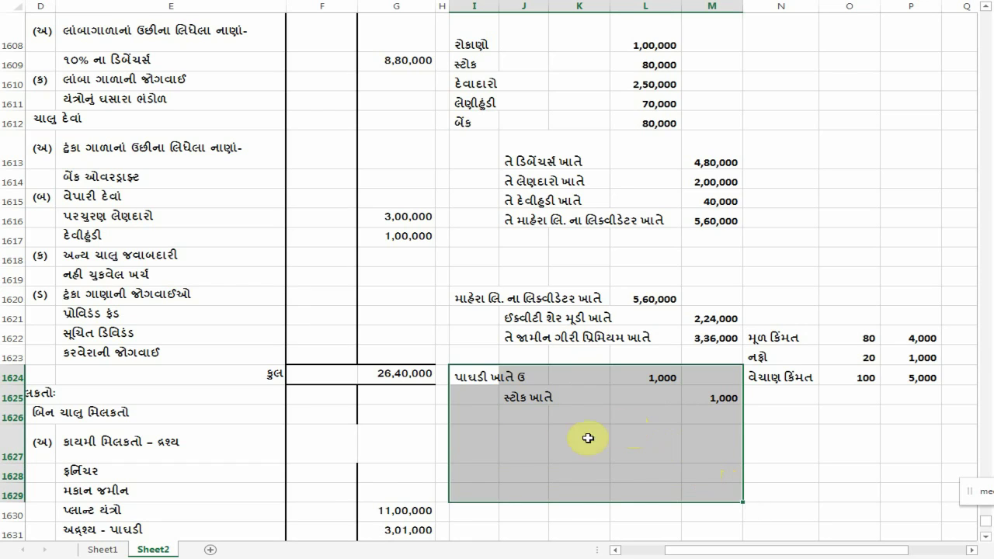
pyautogui.scroll(-2, 597, 409)
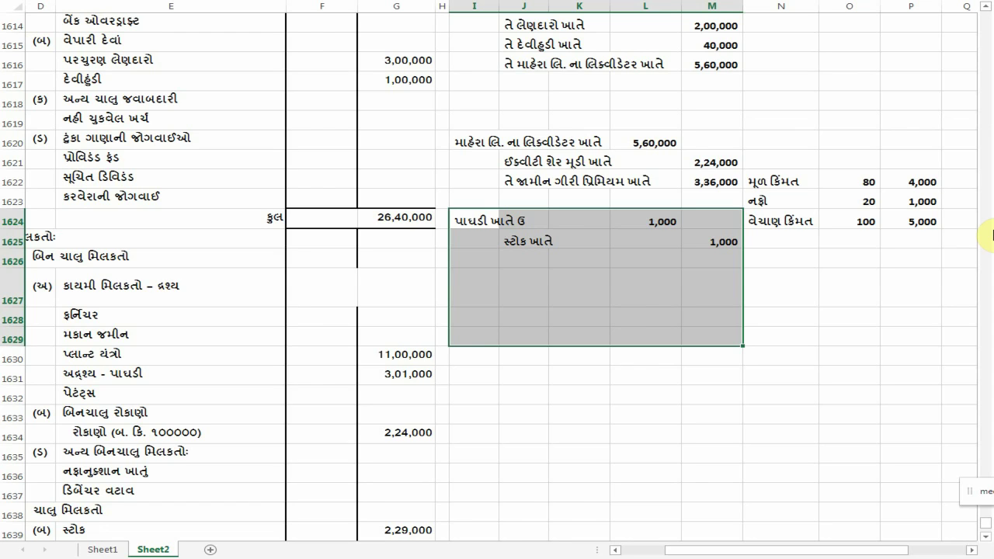
pyautogui.click(459, 223)
pyautogui.scroll(-2, 544, 288)
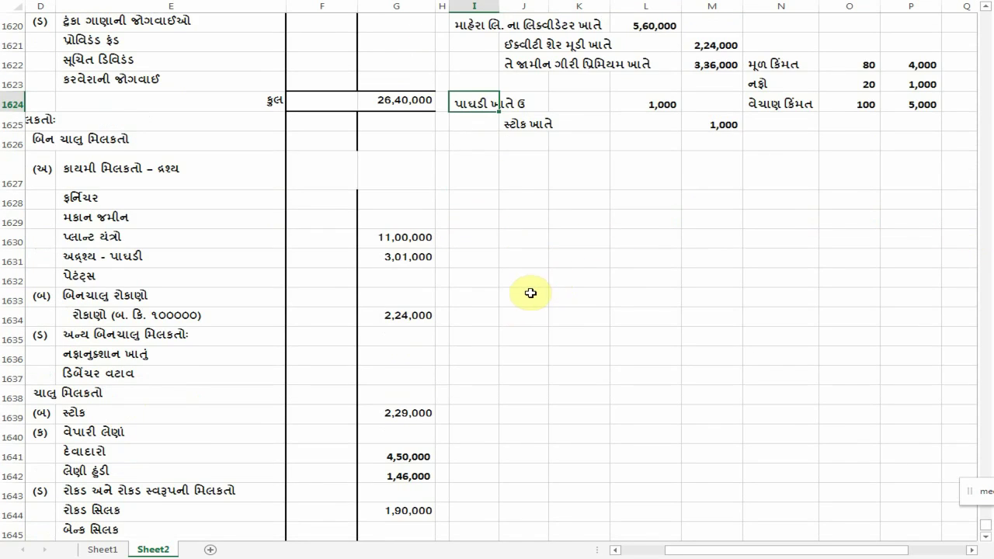
# Step: Go over the full set of purchaser's journal entries in Nazia Ltd.'s books again, starting from the machinery debit in row 1606
pyautogui.scroll(1, 597, 235)
pyautogui.scroll(5, 596, 235)
pyautogui.scroll(2, 382, 204)
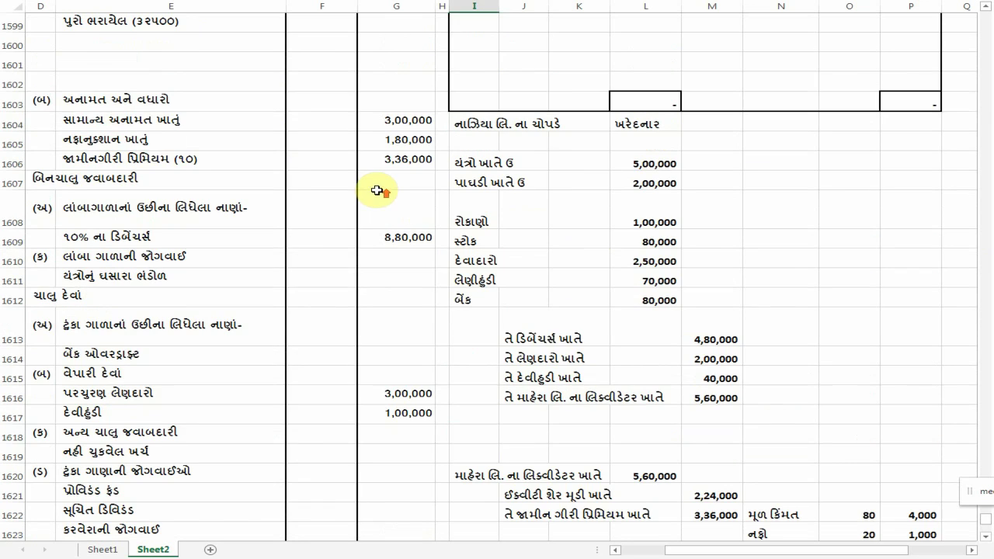
pyautogui.moveTo(547, 159)
pyautogui.mouseDown()
pyautogui.moveTo(566, 321)
pyautogui.moveTo(595, 446)
pyautogui.moveTo(599, 539)
pyautogui.moveTo(621, 544)
pyautogui.moveTo(645, 470)
pyautogui.moveTo(701, 410)
pyautogui.mouseUp()
pyautogui.click(612, 451)
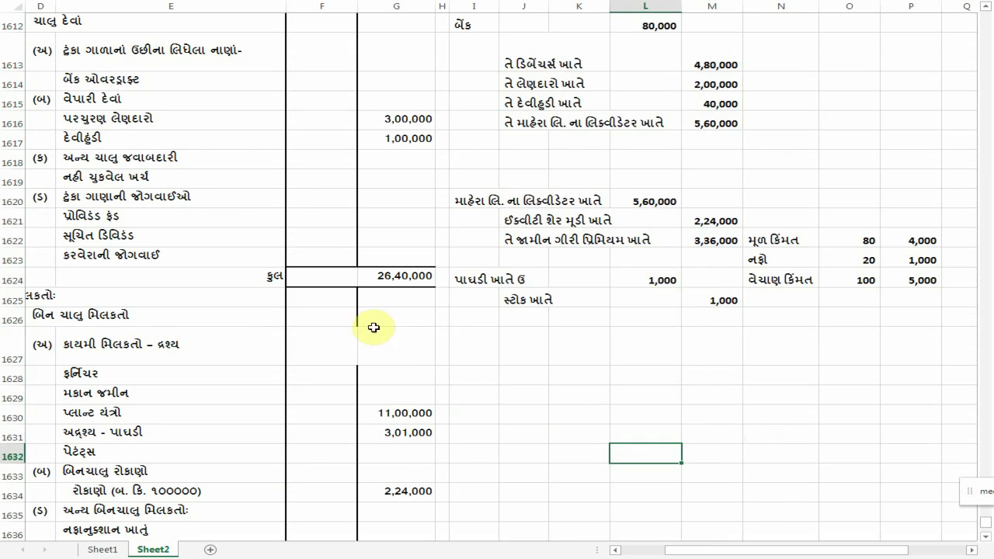
# Step: Check the asset side of Nazia Ltd.'s balance sheet down to the total in row 1648, and return to the bank account
pyautogui.scroll(-6, 466, 481)
pyautogui.scroll(5, 420, 416)
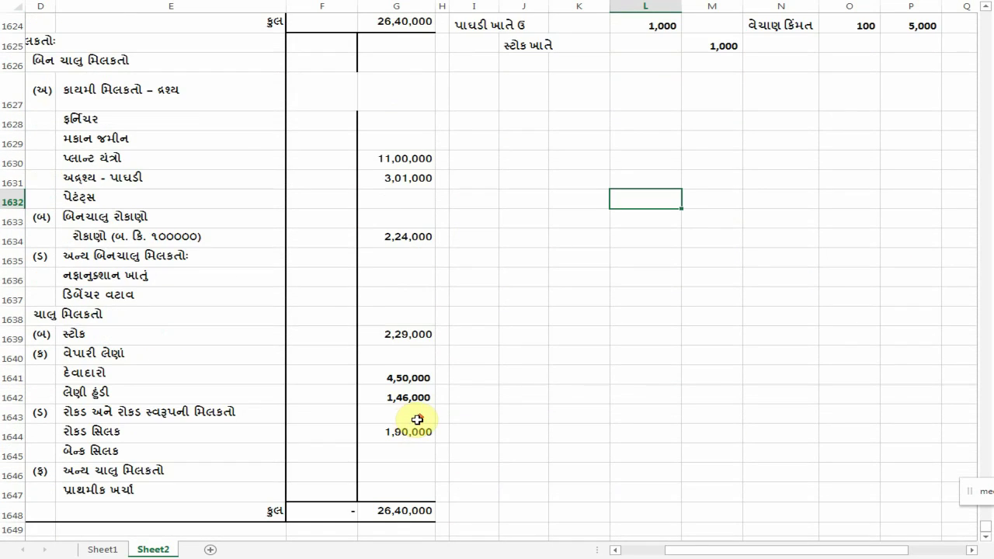
pyautogui.scroll(4, 431, 397)
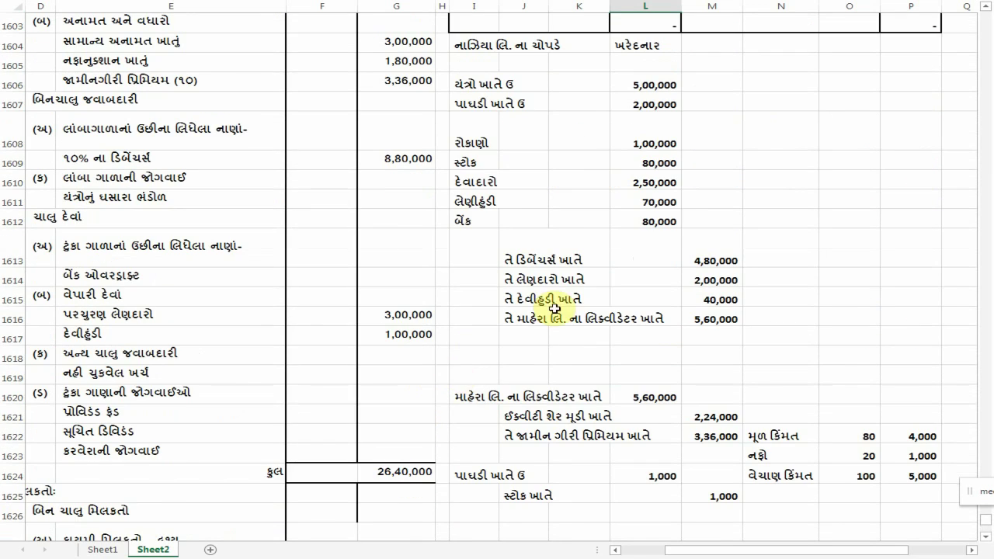
pyautogui.scroll(5, 635, 213)
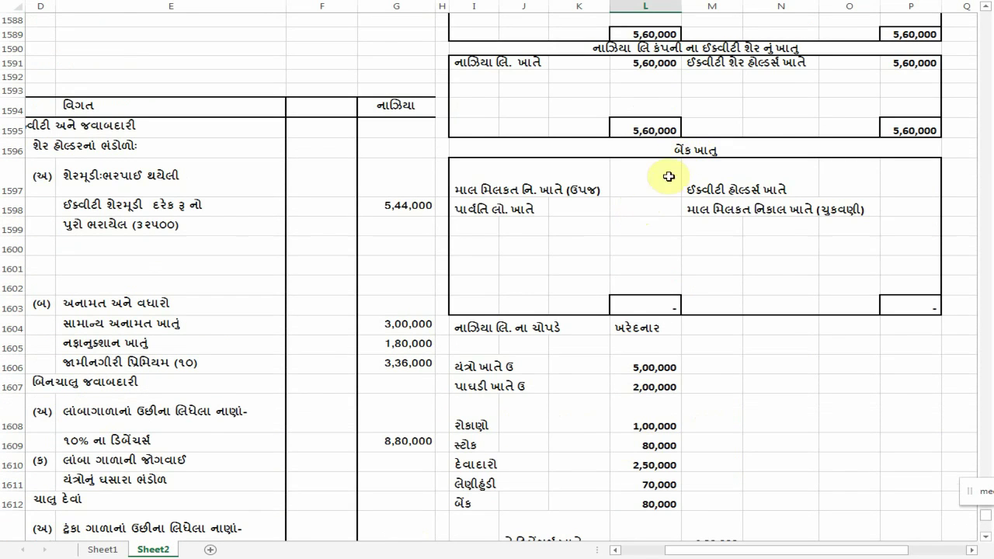